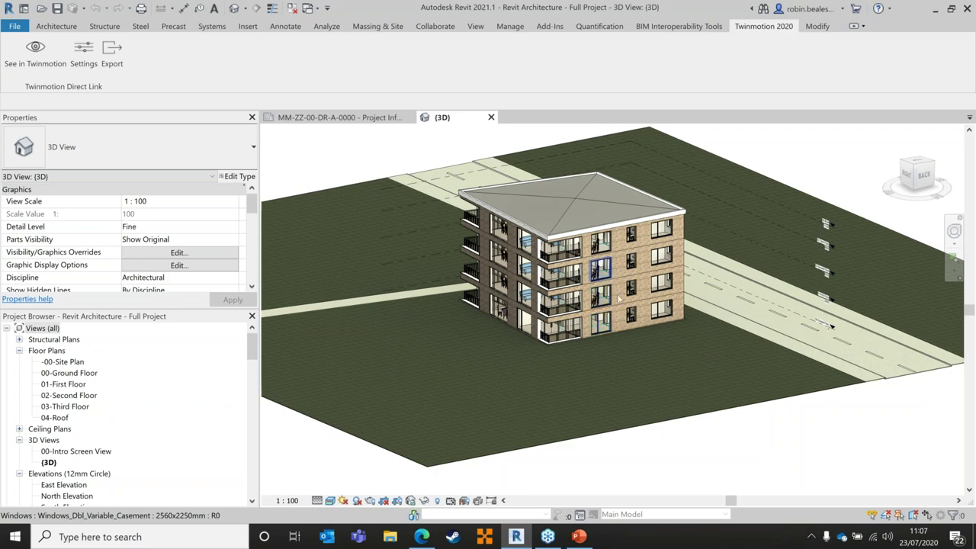
{"action": "scroll", "coordinate": [630, 341], "scroll_direction": "down", "scroll_amount": 2}
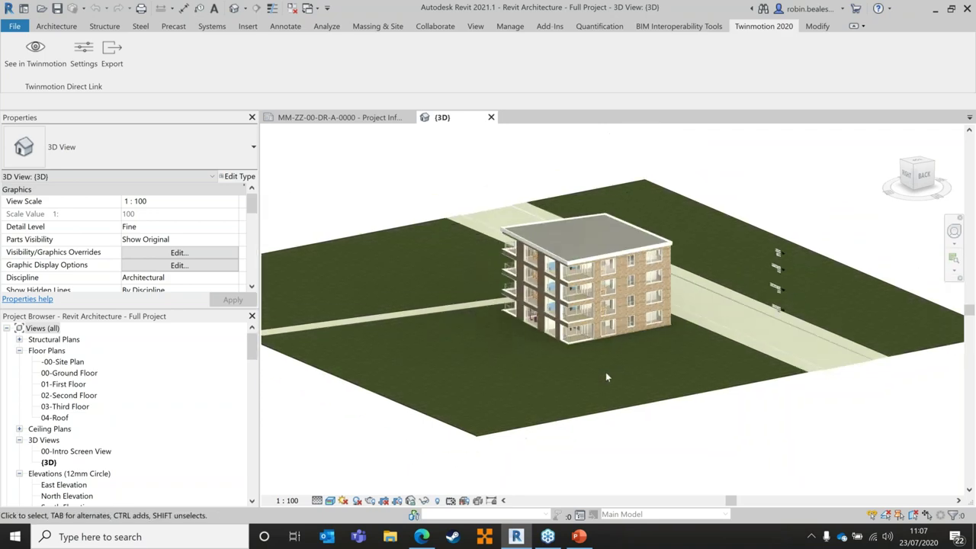
{"action": "middle_click_drag", "start_coordinate": [562, 348], "coordinate": [790, 337], "text": "shift"}
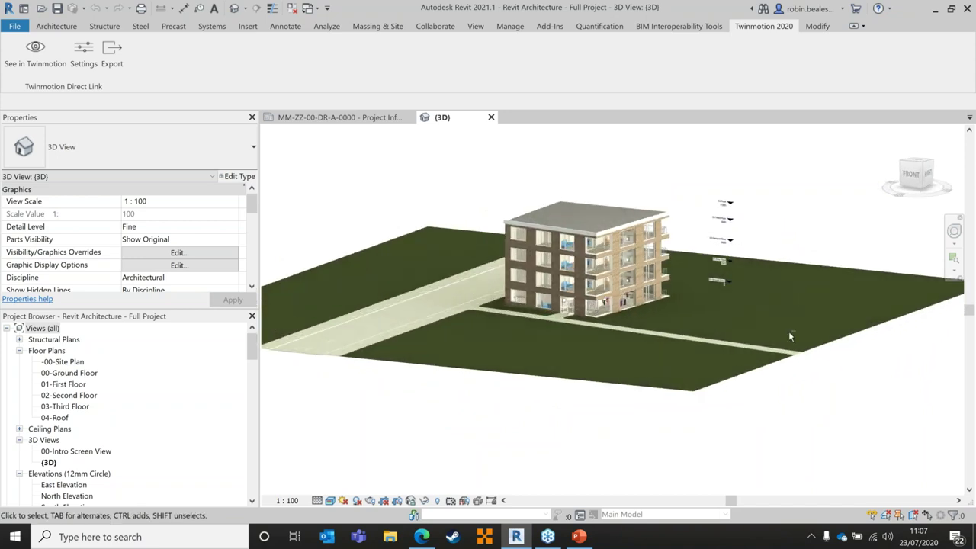
{"action": "middle_click_drag", "start_coordinate": [579, 323], "coordinate": [621, 312]}
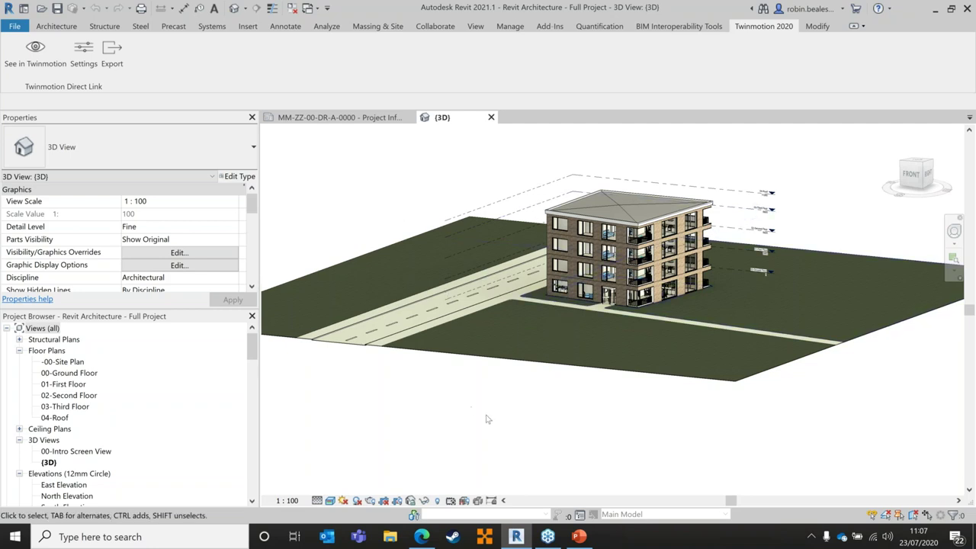
{"action": "middle_click_drag", "start_coordinate": [487, 416], "coordinate": [519, 417], "text": "shift"}
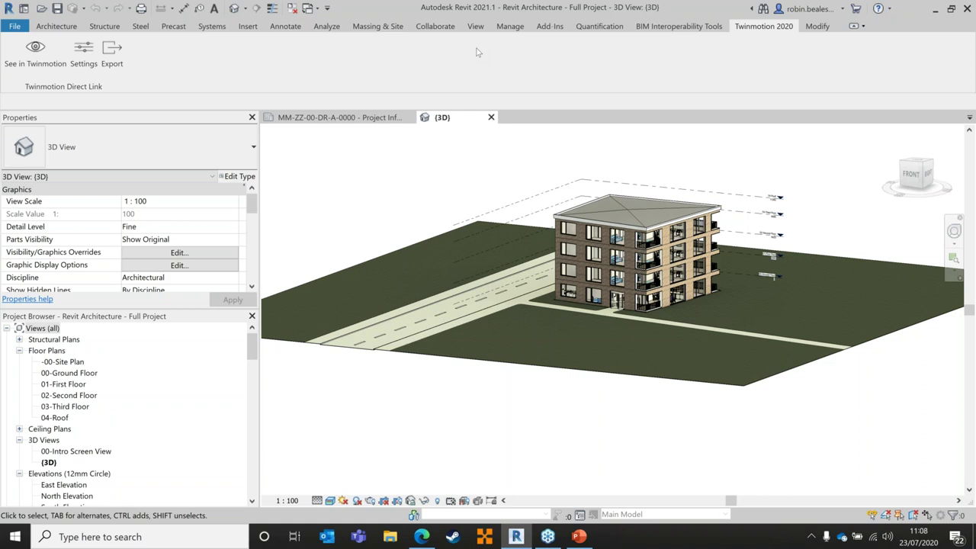
- Review the Twinmotion synchronization settings, including the merge options and the general settings, and close the dialog
{"action": "left_click", "coordinate": [85, 59]}
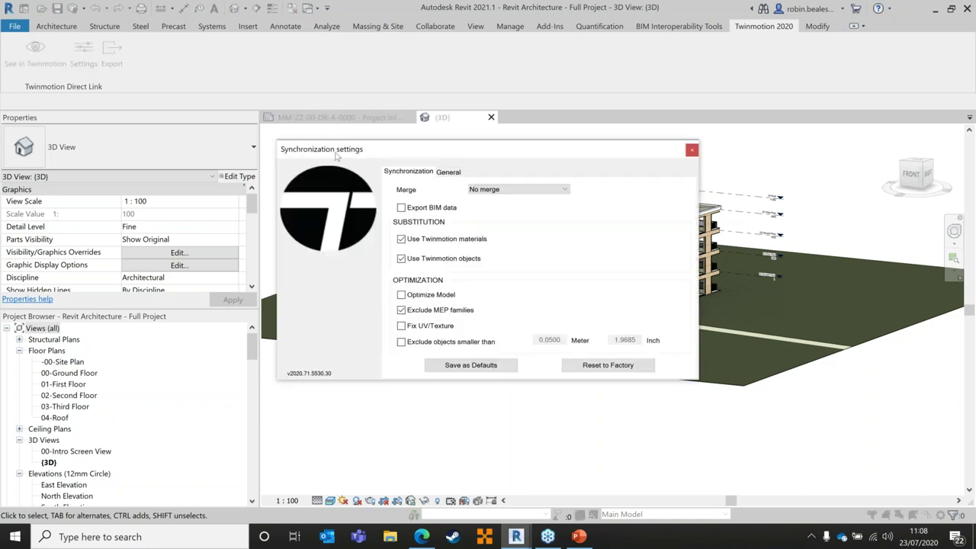
{"action": "left_click_drag", "start_coordinate": [336, 152], "coordinate": [367, 137]}
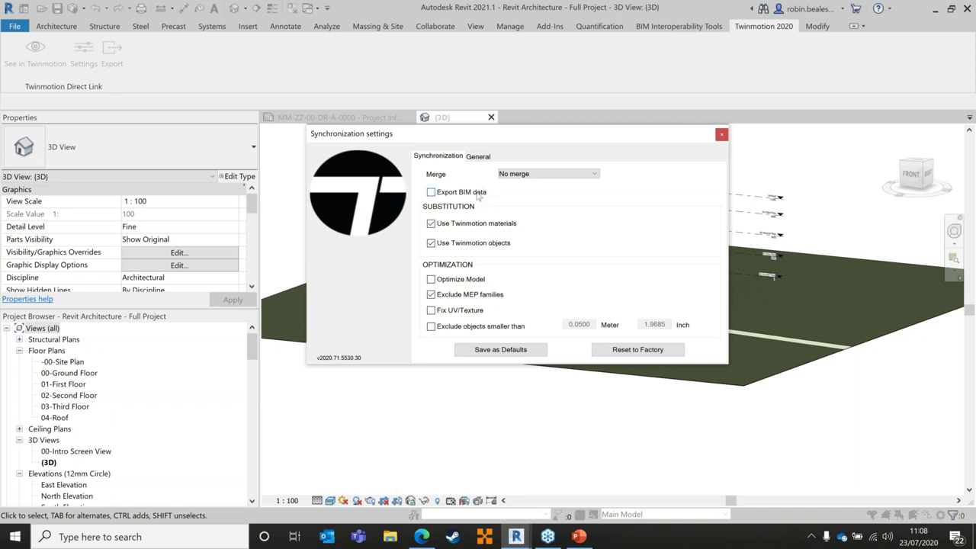
{"action": "left_click", "coordinate": [523, 175]}
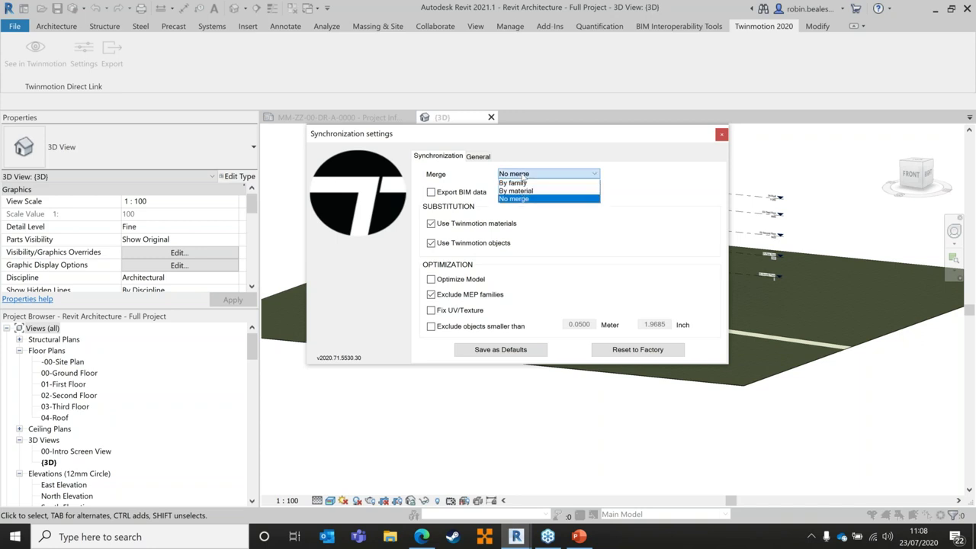
{"action": "left_click", "coordinate": [524, 174]}
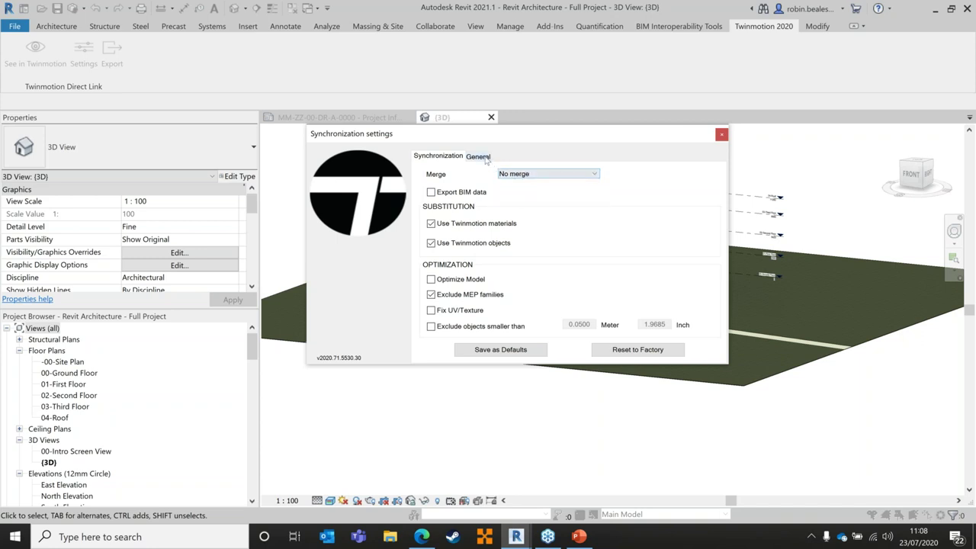
{"action": "left_click", "coordinate": [485, 158]}
{"action": "left_click", "coordinate": [452, 157]}
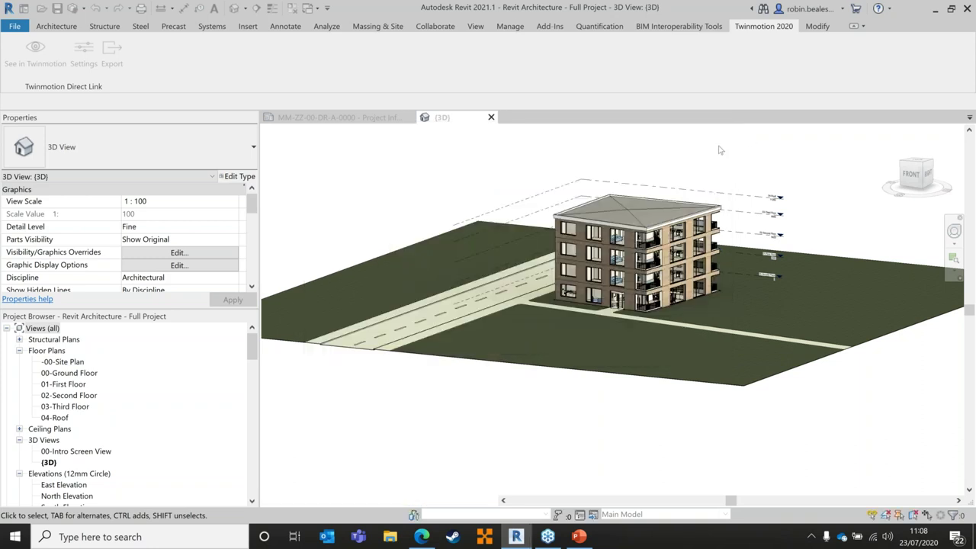
{"action": "left_click", "coordinate": [722, 136]}
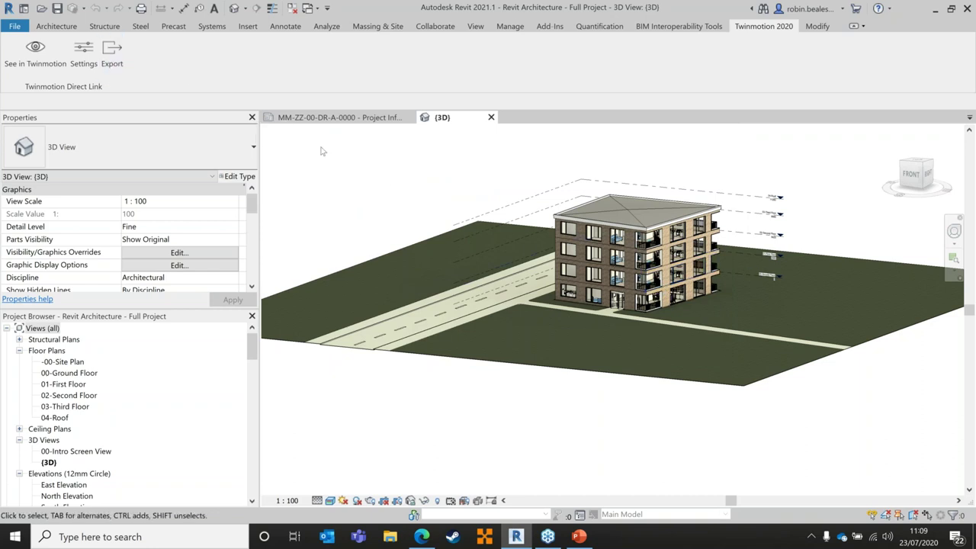
{"action": "scroll", "coordinate": [328, 174], "scroll_direction": "down", "scroll_amount": 1}
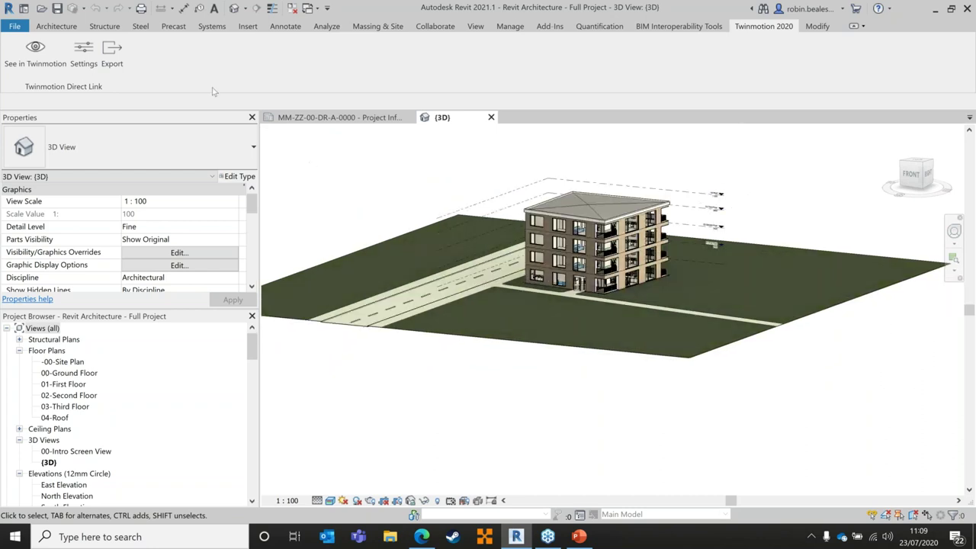
{"action": "left_click", "coordinate": [12, 26]}
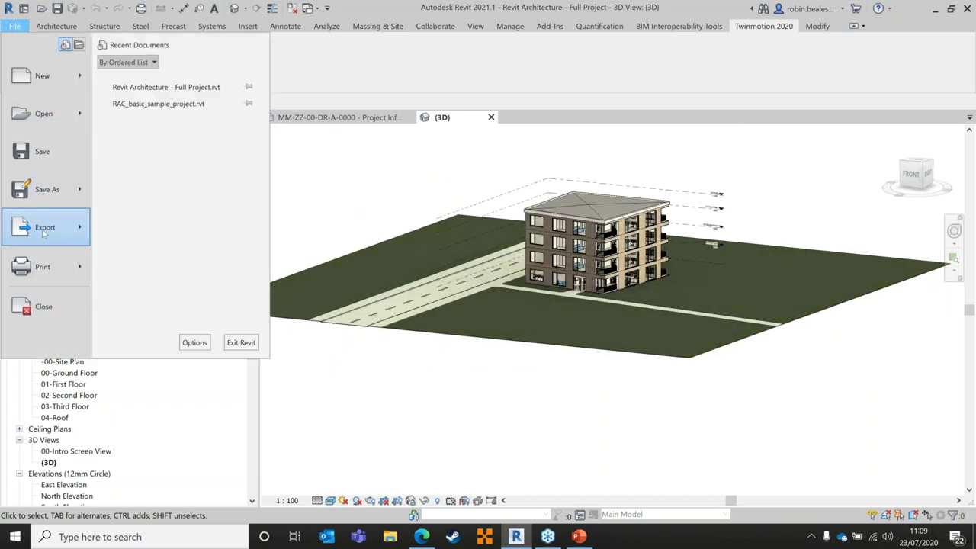
{"action": "mouse_move", "coordinate": [44, 233]}
{"action": "left_click", "coordinate": [377, 152]}
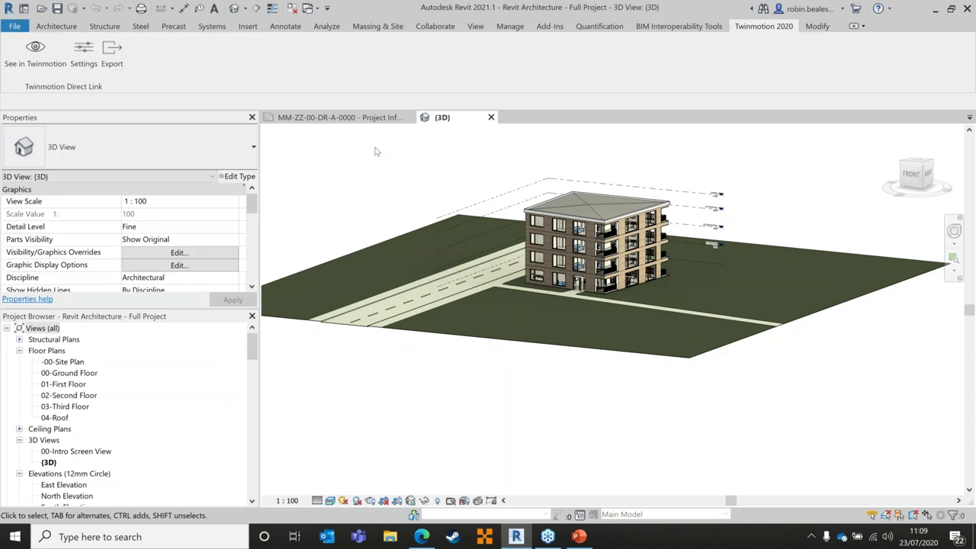
{"action": "middle_click_drag", "start_coordinate": [393, 185], "coordinate": [409, 194]}
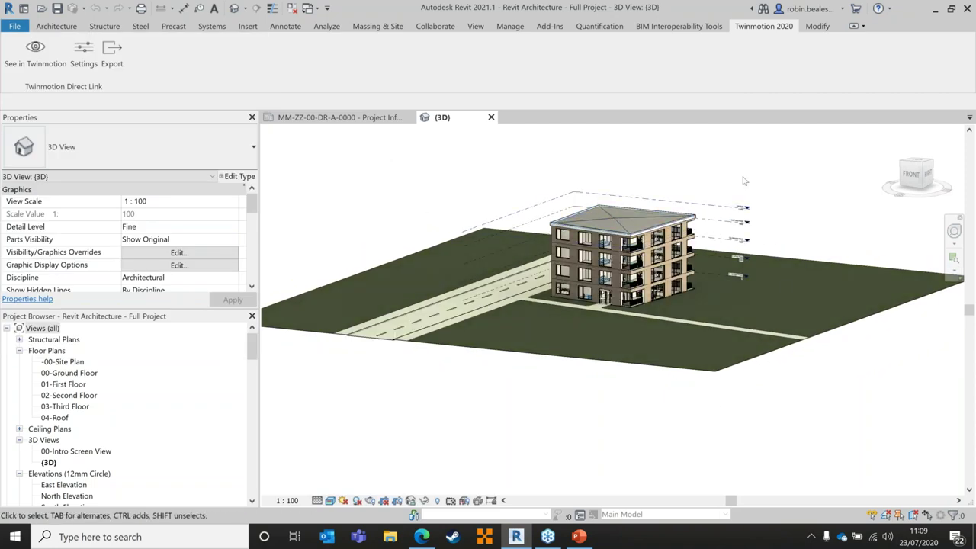
- Send the 3D view to Twinmotion over the direct link using the existing project option, and dismiss the welcome window
{"action": "left_click", "coordinate": [36, 49]}
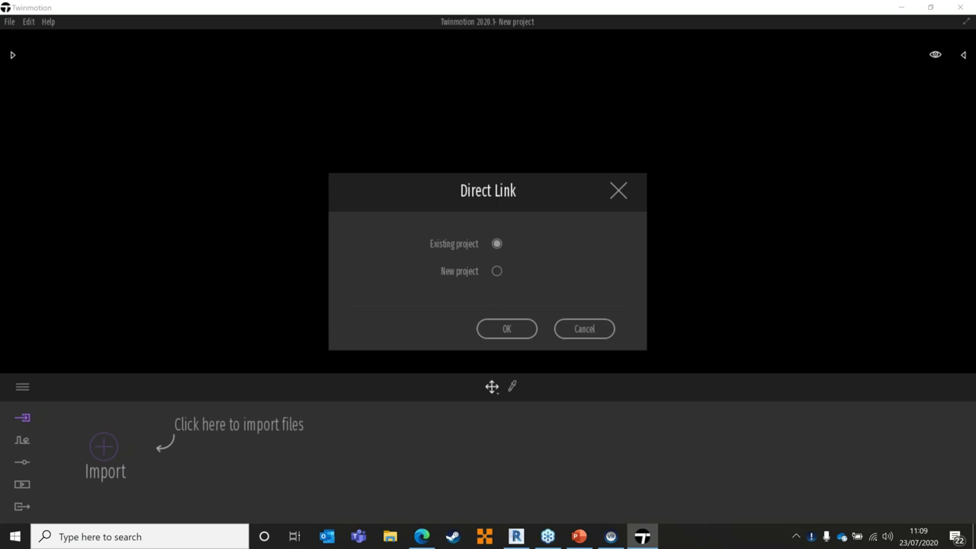
{"action": "left_click_drag", "start_coordinate": [502, 192], "coordinate": [516, 167]}
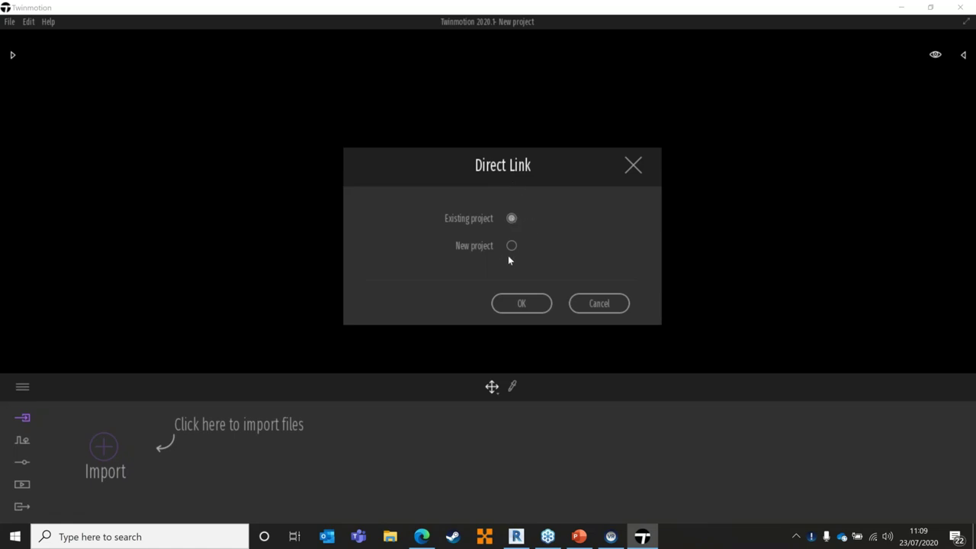
{"action": "left_click", "coordinate": [523, 305]}
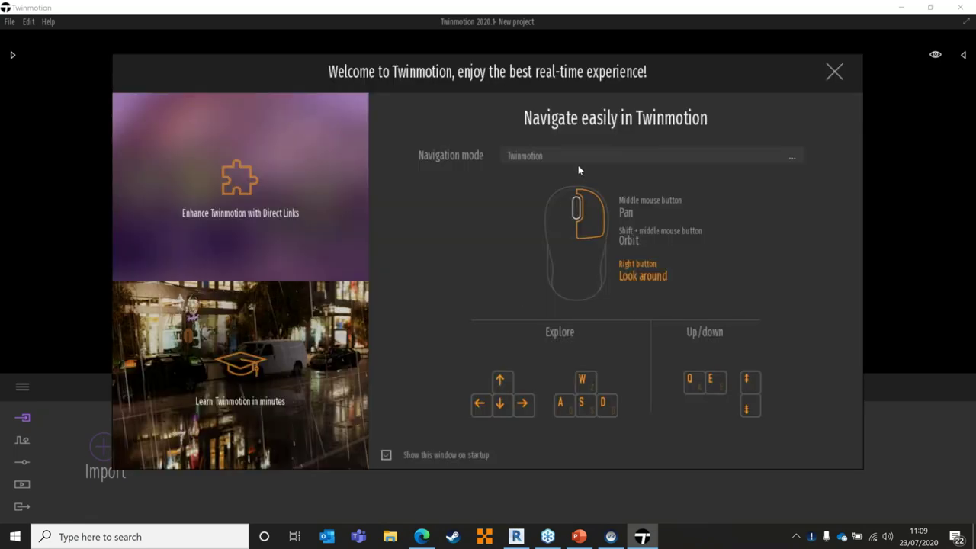
{"action": "left_click", "coordinate": [610, 157]}
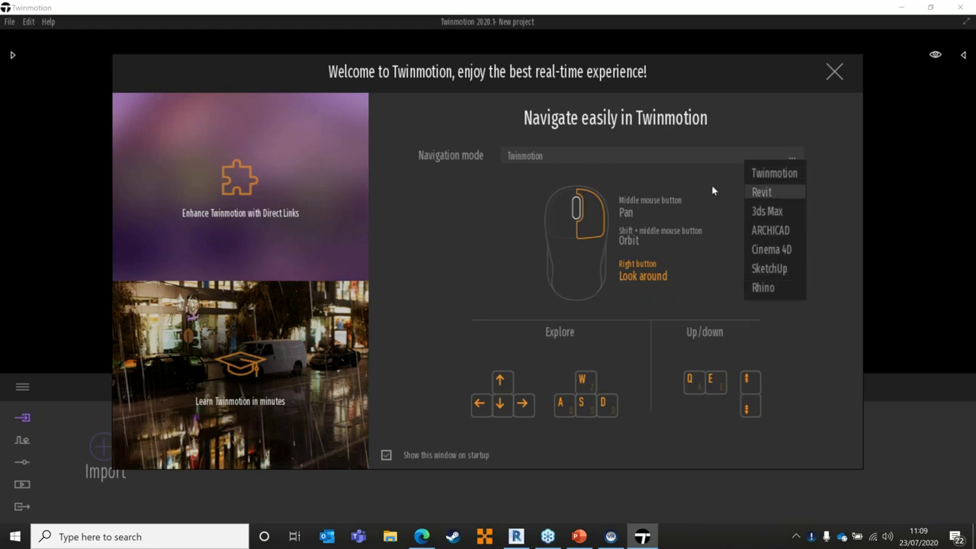
{"action": "left_click", "coordinate": [833, 76]}
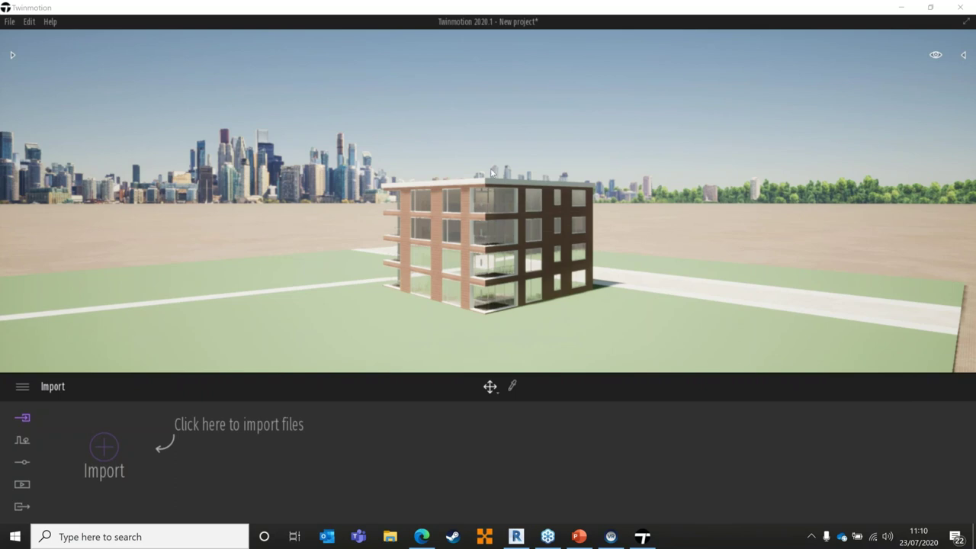
- Walk around the outside of the imported apartment building to inspect its facades and the revolving entrance door
{"action": "right_click_drag", "start_coordinate": [447, 185], "coordinate": [526, 200]}
{"action": "key", "text": "w"}
{"action": "key", "text": "a"}
{"action": "key", "text": "a"}
{"action": "key", "text": "a"}
{"action": "key", "text": "a"}
{"action": "key", "text": "a"}
{"action": "key", "text": "d"}
{"action": "key", "text": "d"}
{"action": "key", "text": "w"}
{"action": "key", "text": "d"}
{"action": "key", "text": "d"}
{"action": "key", "text": "w"}
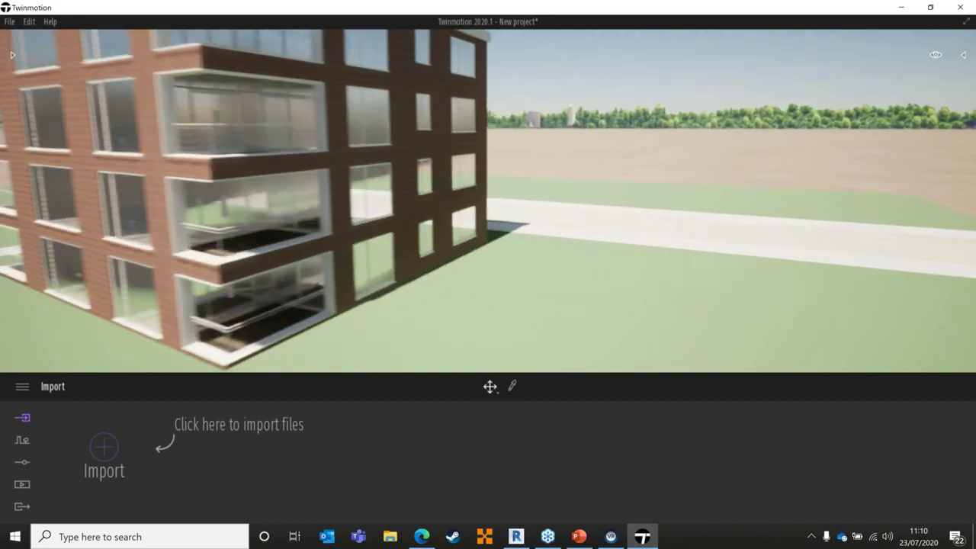
{"action": "key", "text": "w"}
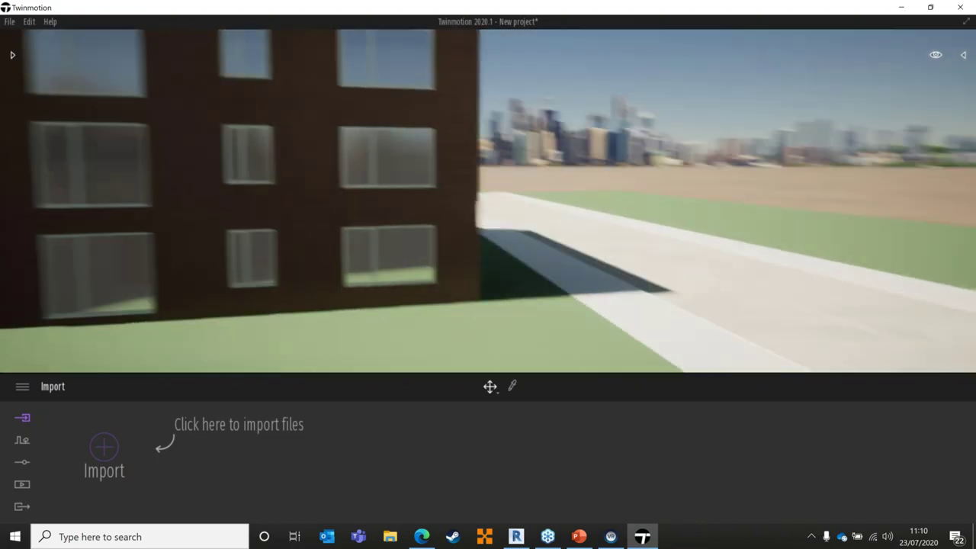
{"action": "key", "text": "w"}
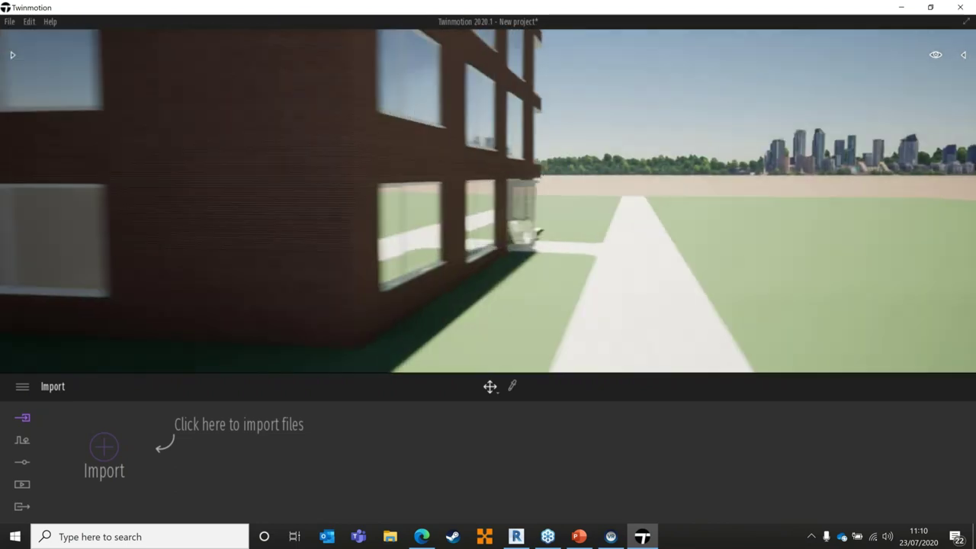
{"action": "key", "text": "w"}
{"action": "right_click_drag", "start_coordinate": [654, 169], "coordinate": [521, 181]}
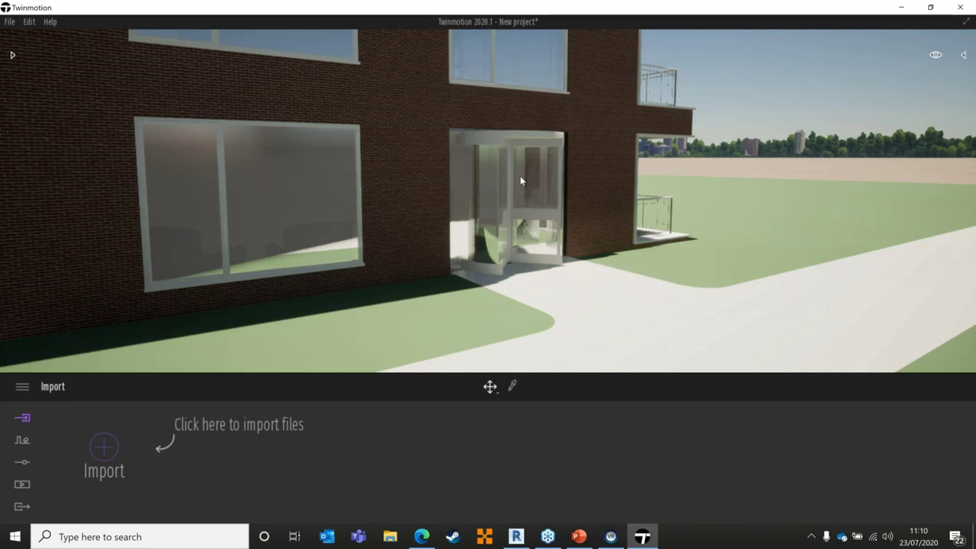
- Pull back to an elevated view that shows the building together with the road and the surrounding grass
{"action": "right_click_drag", "start_coordinate": [680, 229], "coordinate": [896, 339]}
{"action": "key", "text": "a"}
{"action": "key", "text": "q"}
{"action": "key", "text": "e"}
{"action": "key", "text": "s"}
{"action": "key", "text": "s"}
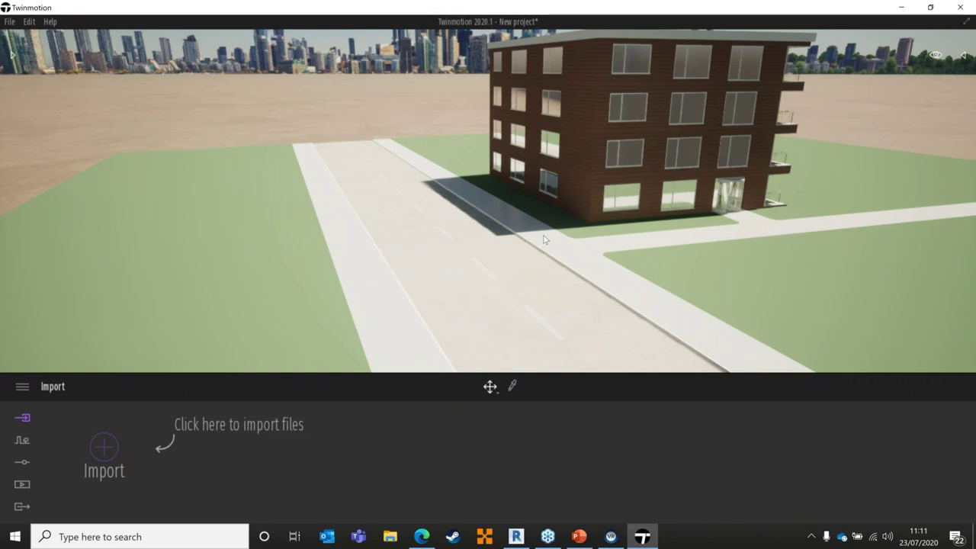
{"action": "right_click_drag", "start_coordinate": [483, 226], "coordinate": [461, 227]}
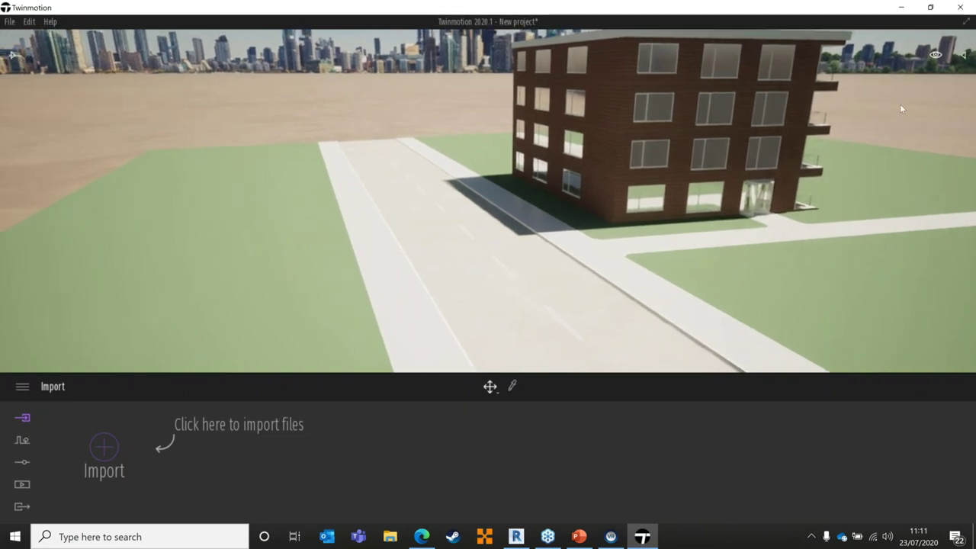
- Isolate the grass area across the road from the building and deselect it
{"action": "left_click", "coordinate": [965, 89]}
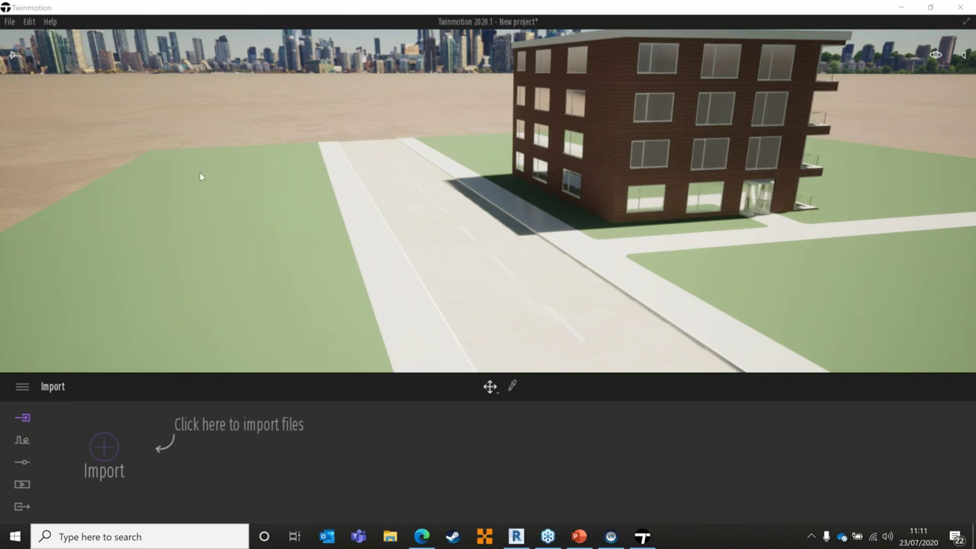
{"action": "left_click", "coordinate": [226, 211]}
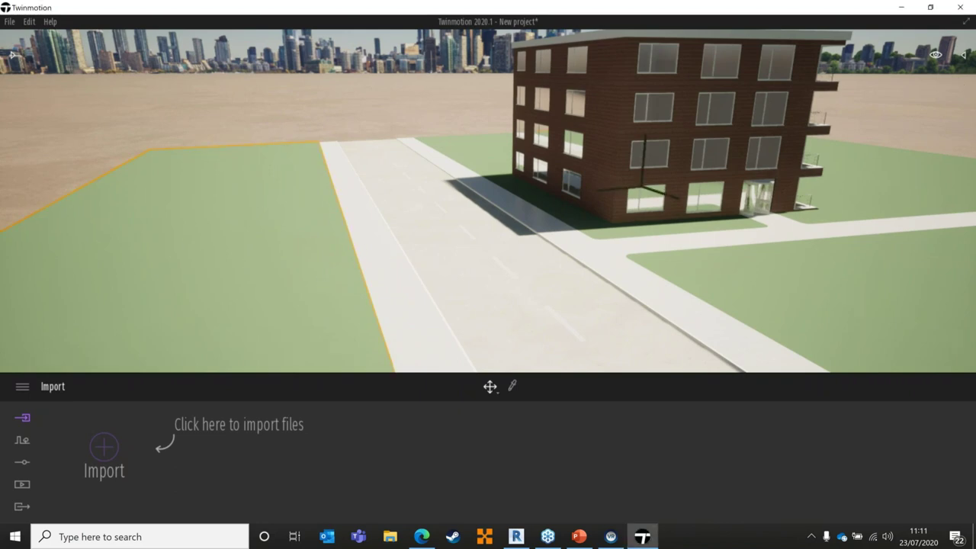
{"action": "left_click", "coordinate": [961, 55]}
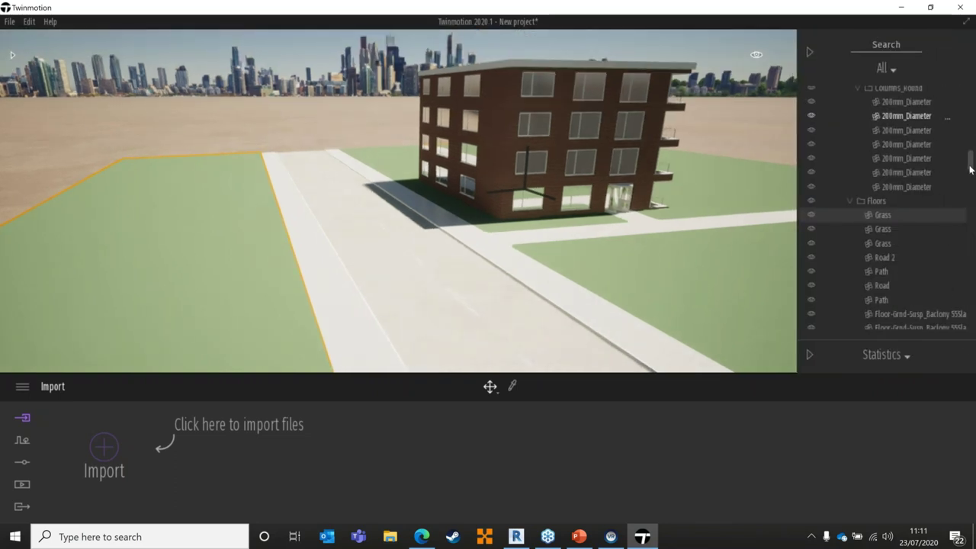
{"action": "mouse_move", "coordinate": [971, 153]}
{"action": "left_mouse_down"}
{"action": "mouse_move", "coordinate": [970, 93]}
{"action": "mouse_move", "coordinate": [971, 169]}
{"action": "mouse_move", "coordinate": [971, 157]}
{"action": "left_mouse_up"}
{"action": "right_click", "coordinate": [886, 254]}
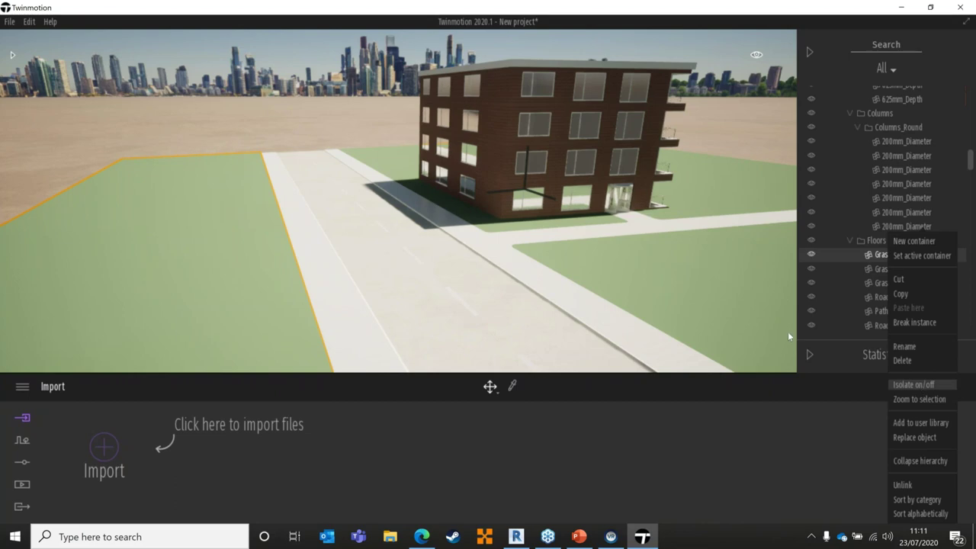
{"action": "left_click", "coordinate": [914, 384]}
{"action": "key", "text": "a"}
{"action": "key", "text": "s"}
{"action": "right_click_drag", "start_coordinate": [331, 231], "coordinate": [414, 329]}
{"action": "left_click", "coordinate": [510, 180]}
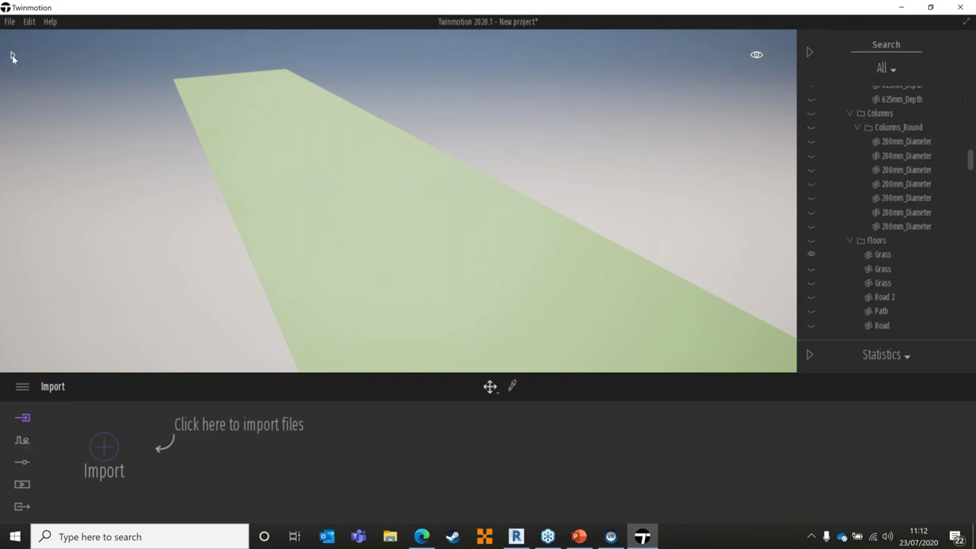
- Start Vegetation paint and add the Horse Chestnut tree to the set of plants to paint
{"action": "left_click", "coordinate": [12, 57]}
{"action": "left_click", "coordinate": [195, 50]}
{"action": "left_click", "coordinate": [23, 442]}
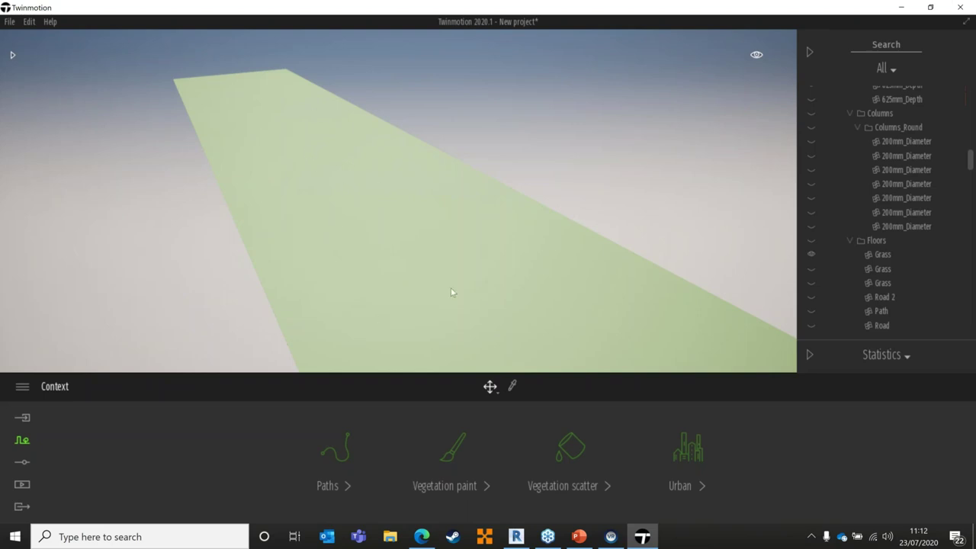
{"action": "left_click", "coordinate": [453, 457]}
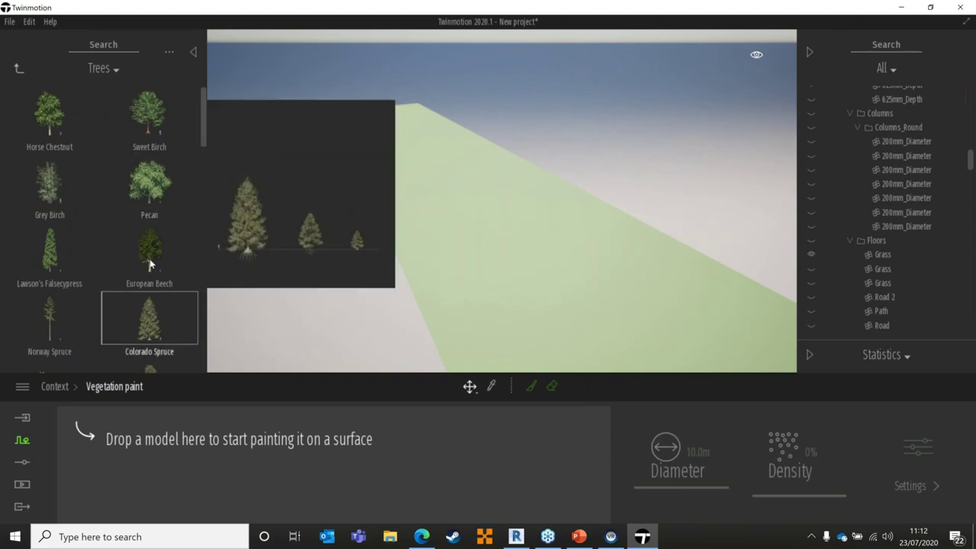
{"action": "mouse_move", "coordinate": [109, 103]}
{"action": "mouse_move", "coordinate": [75, 114]}
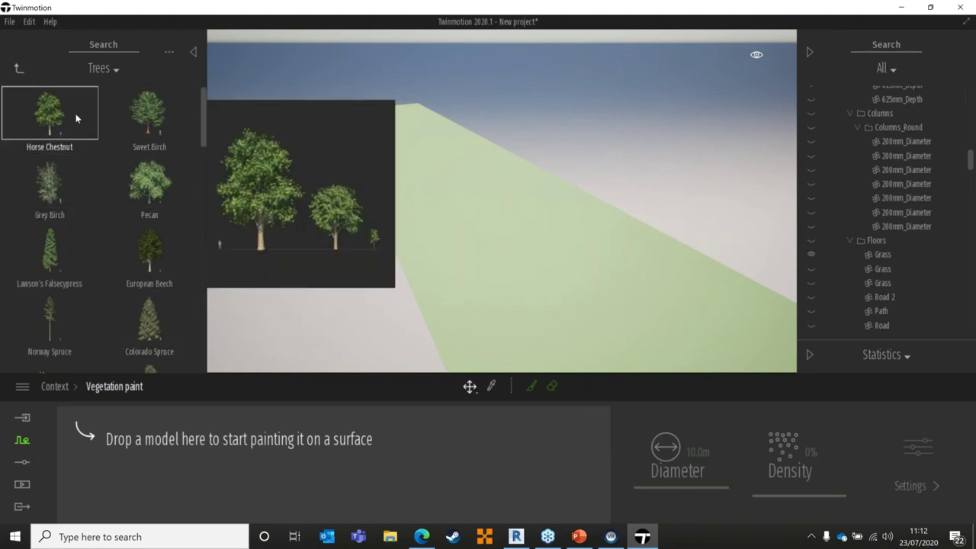
{"action": "left_click_drag", "start_coordinate": [49, 115], "coordinate": [152, 457]}
- Add the Lawson's Falsecypress and Blackthorn trees to the set of plants to paint
{"action": "mouse_move", "coordinate": [176, 336]}
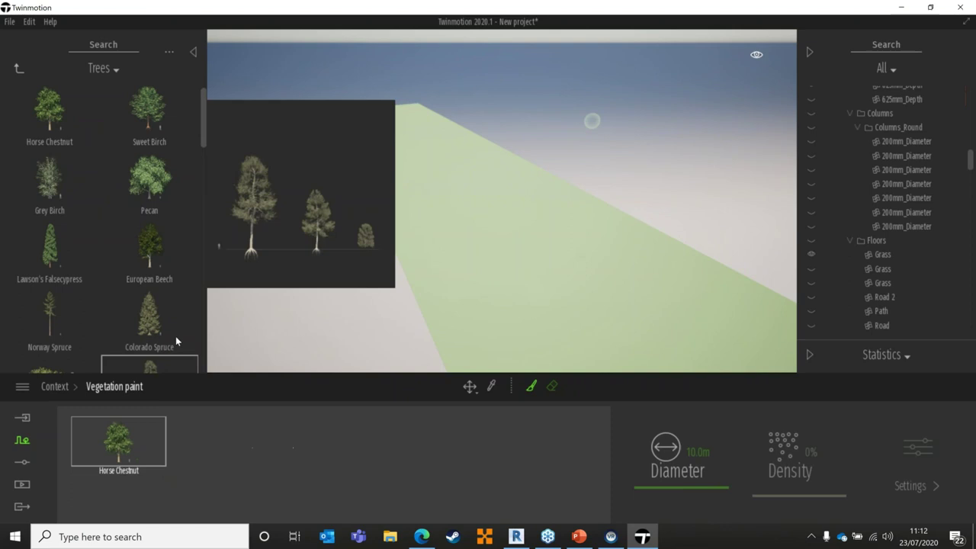
{"action": "scroll", "coordinate": [77, 254], "scroll_direction": "down", "scroll_amount": 1}
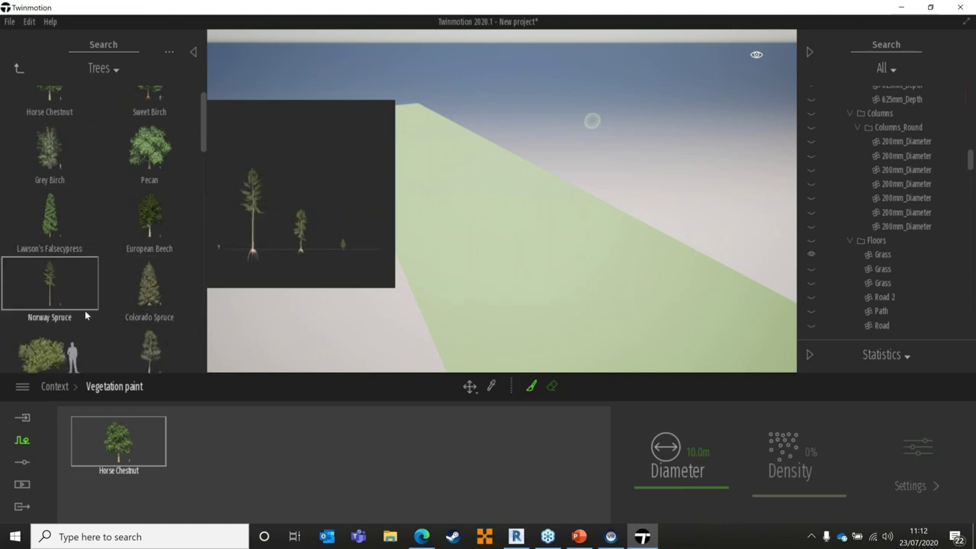
{"action": "left_click_drag", "start_coordinate": [260, 492], "coordinate": [228, 466]}
{"action": "scroll", "coordinate": [56, 245], "scroll_direction": "down", "scroll_amount": 6}
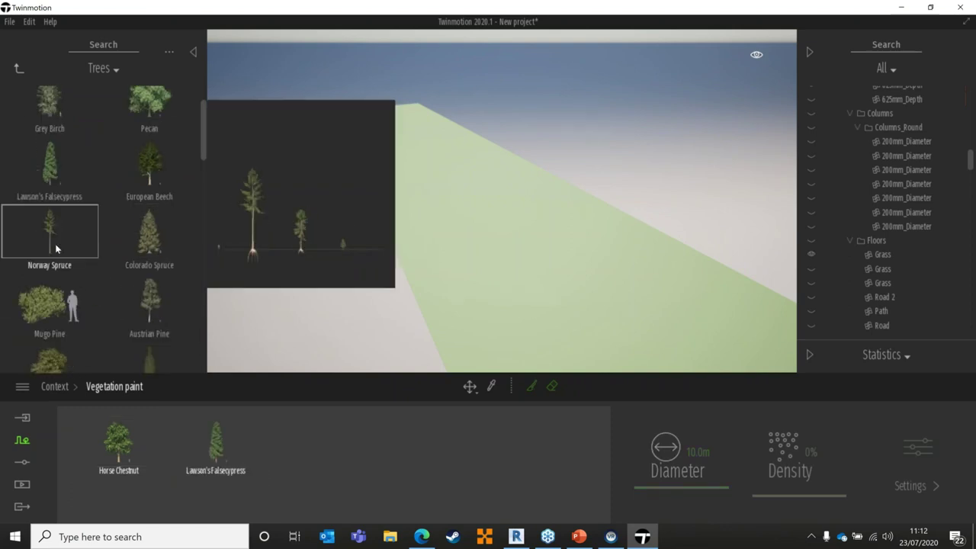
{"action": "scroll", "coordinate": [55, 243], "scroll_direction": "down", "scroll_amount": 3}
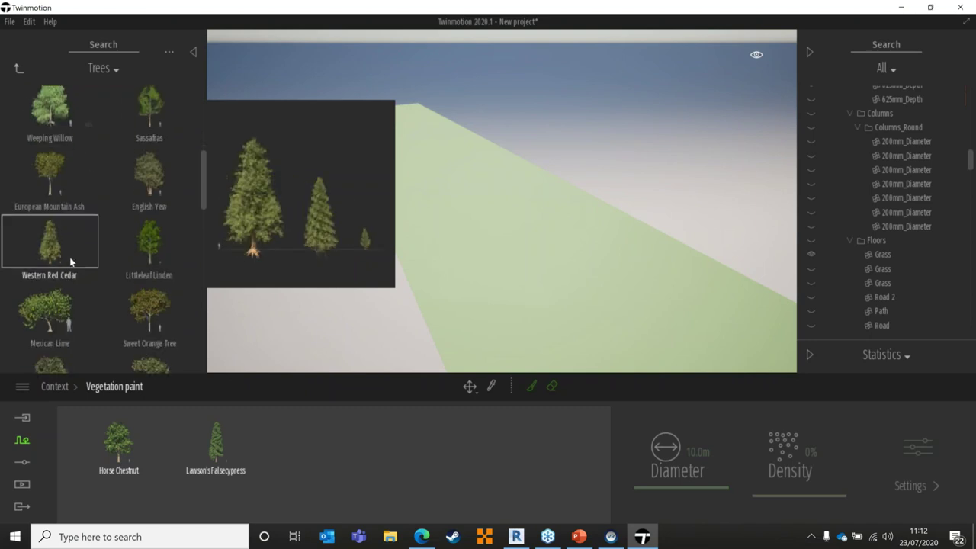
{"action": "scroll", "coordinate": [78, 300], "scroll_direction": "down", "scroll_amount": 6}
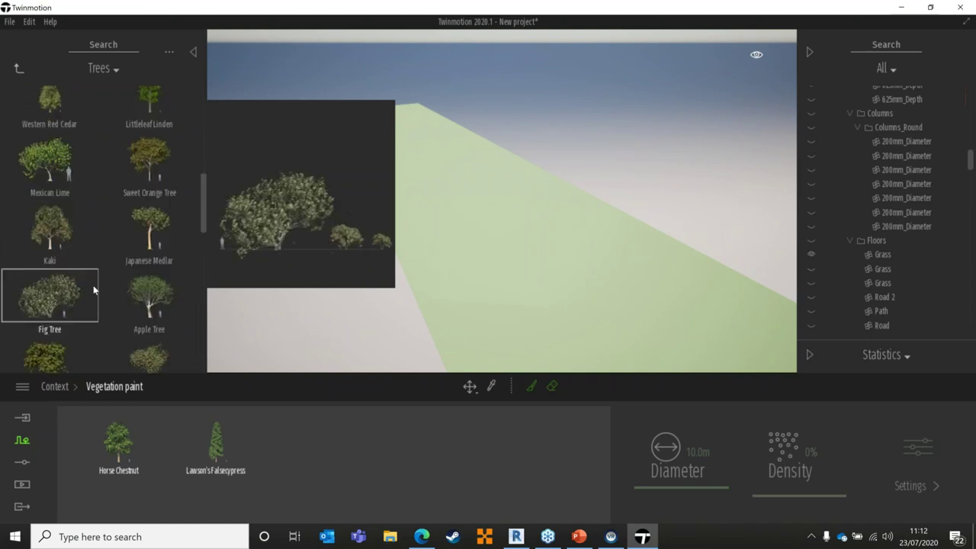
{"action": "scroll", "coordinate": [147, 156], "scroll_direction": "down", "scroll_amount": 3}
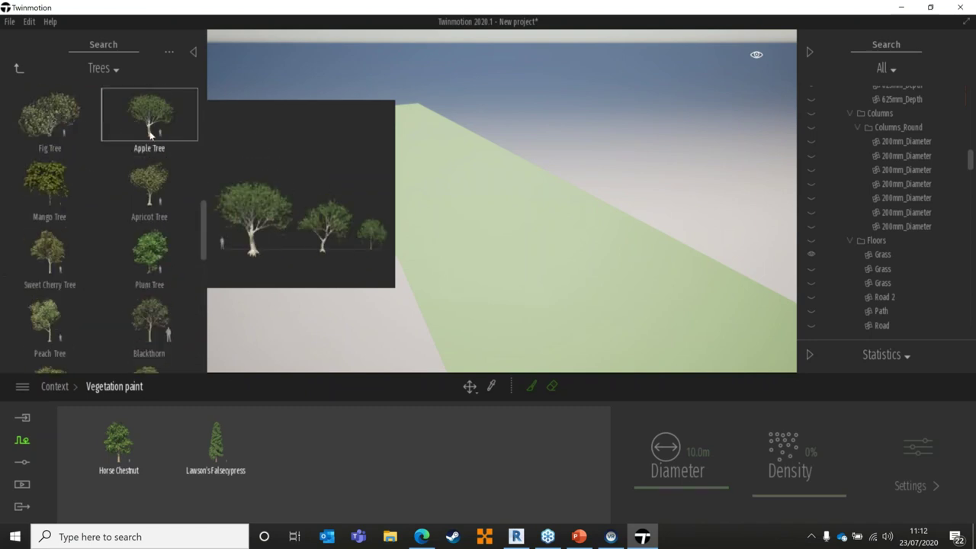
{"action": "left_click_drag", "start_coordinate": [152, 271], "coordinate": [328, 439]}
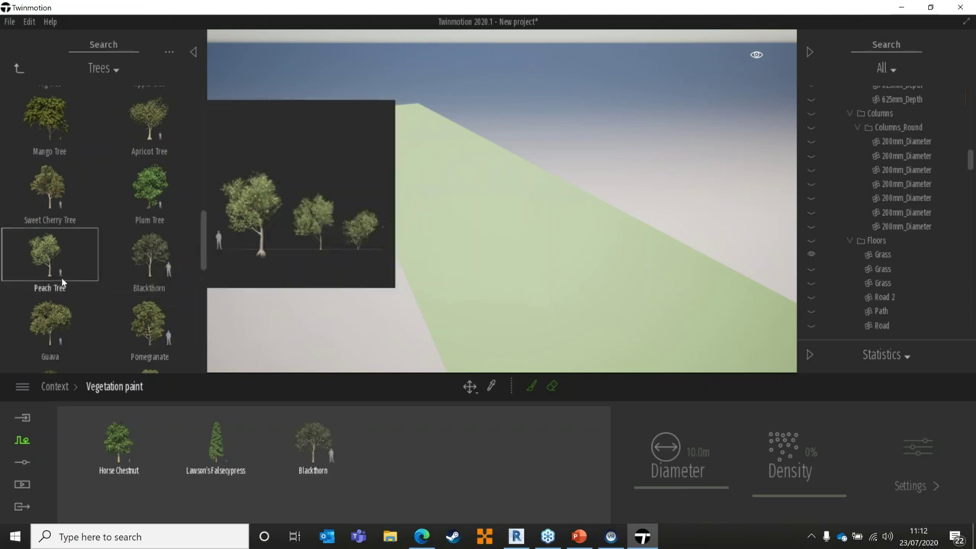
- Add the Olive, Turkey Oak and Holm Oak trees to the set of plants to paint
{"action": "scroll", "coordinate": [65, 274], "scroll_direction": "down", "scroll_amount": 5}
{"action": "scroll", "coordinate": [69, 263], "scroll_direction": "down", "scroll_amount": 2}
{"action": "left_click_drag", "start_coordinate": [49, 145], "coordinate": [439, 468]}
{"action": "scroll", "coordinate": [118, 227], "scroll_direction": "down", "scroll_amount": 2}
{"action": "mouse_move", "coordinate": [144, 298]}
{"action": "left_mouse_down"}
{"action": "mouse_move", "coordinate": [511, 465]}
{"action": "mouse_move", "coordinate": [507, 458]}
{"action": "left_mouse_up"}
{"action": "scroll", "coordinate": [46, 251], "scroll_direction": "down", "scroll_amount": 3}
{"action": "scroll", "coordinate": [53, 198], "scroll_direction": "down", "scroll_amount": 1}
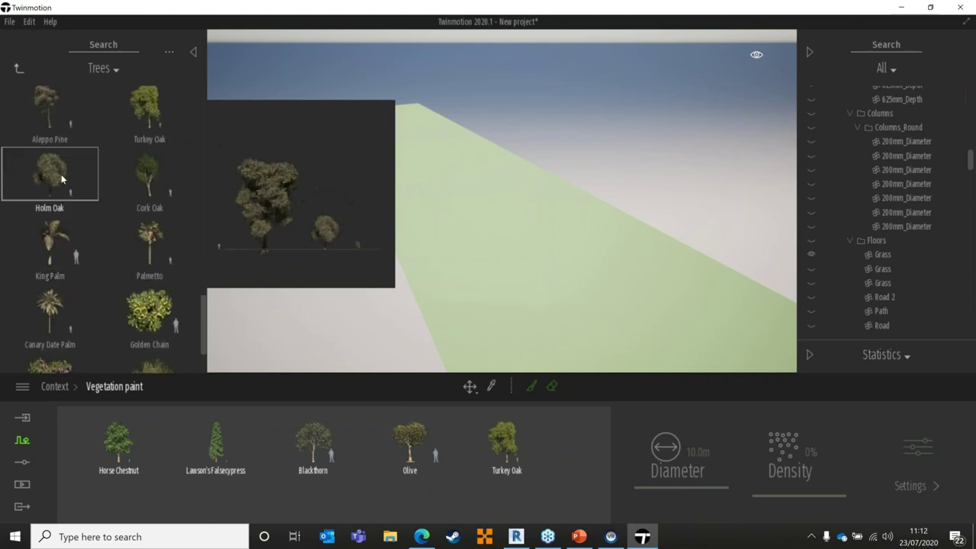
{"action": "scroll", "coordinate": [63, 164], "scroll_direction": "down", "scroll_amount": 1}
{"action": "mouse_move", "coordinate": [61, 131]}
{"action": "left_mouse_down"}
{"action": "mouse_move", "coordinate": [318, 441]}
{"action": "mouse_move", "coordinate": [312, 453]}
{"action": "mouse_move", "coordinate": [280, 442]}
{"action": "left_mouse_up"}
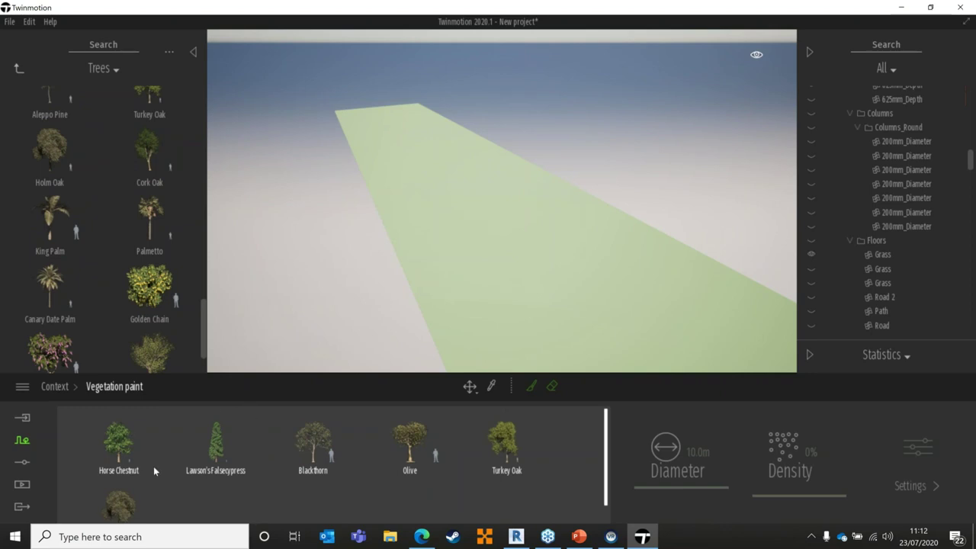
- Add Wild Grass 01 from the Grass and flowers collection to the set of plants to paint
{"action": "left_click", "coordinate": [19, 67]}
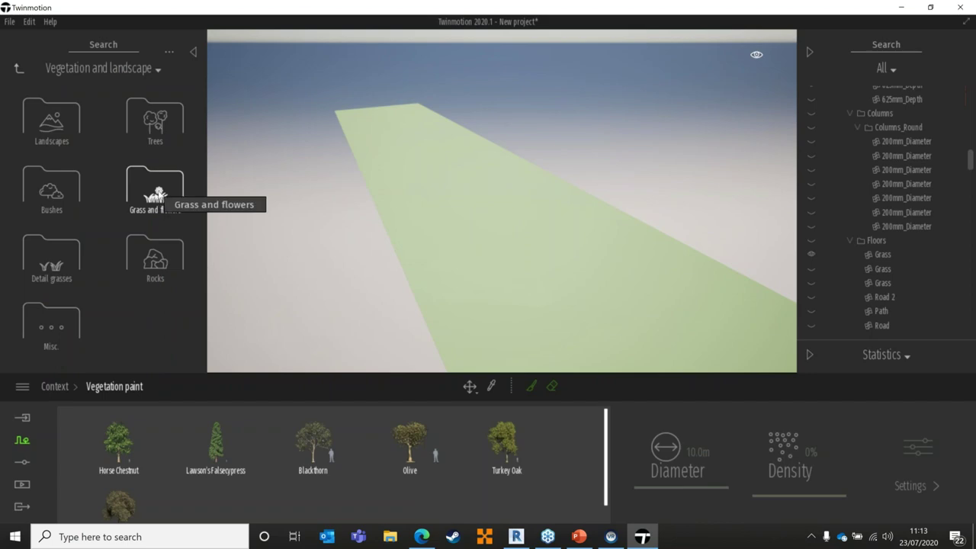
{"action": "left_click", "coordinate": [152, 191]}
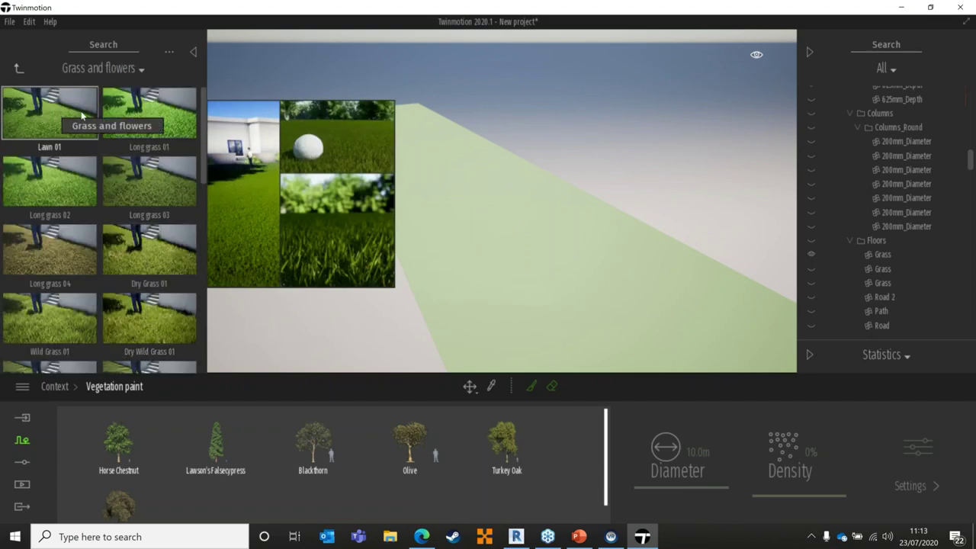
{"action": "scroll", "coordinate": [71, 261], "scroll_direction": "down", "scroll_amount": 1}
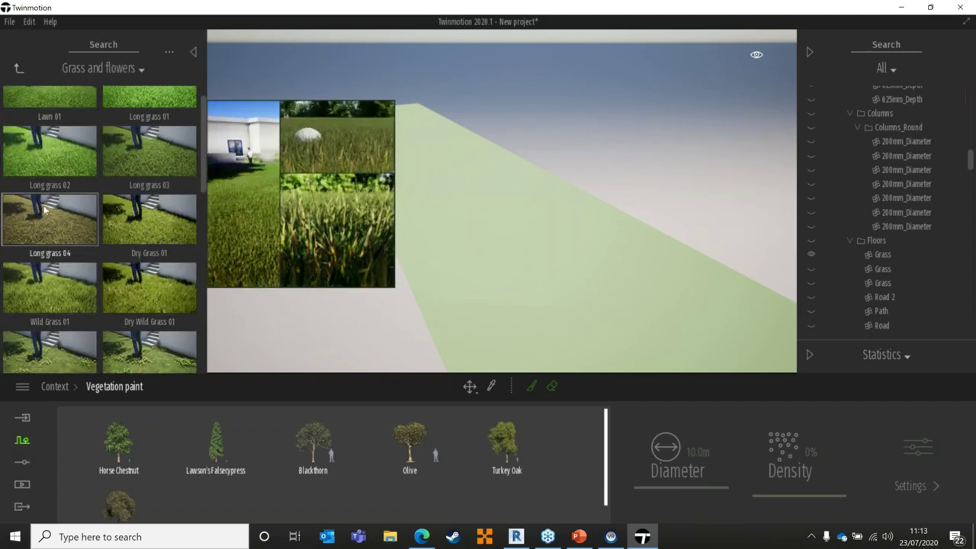
{"action": "scroll", "coordinate": [65, 298], "scroll_direction": "down", "scroll_amount": 1}
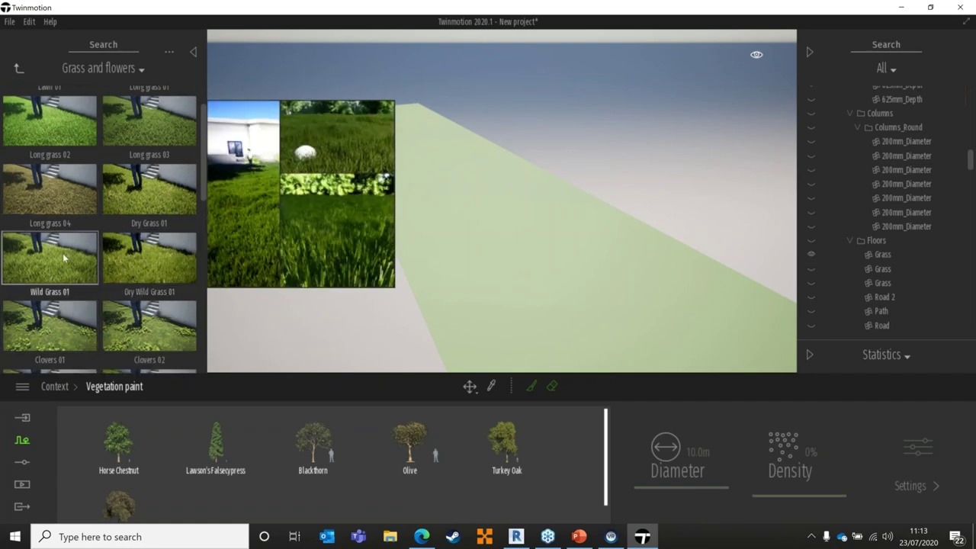
{"action": "left_click_drag", "start_coordinate": [86, 233], "coordinate": [172, 501]}
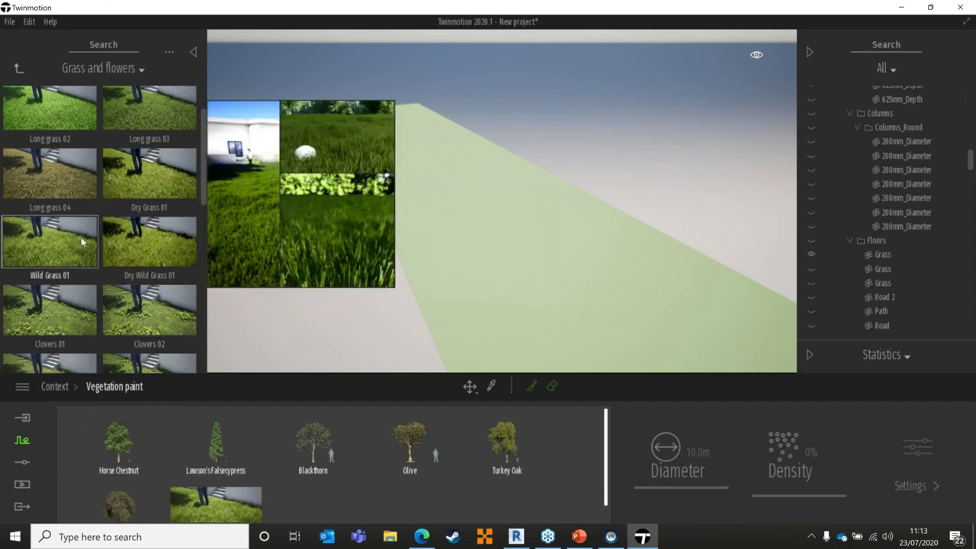
- Add Violets and Daisies to the set of plants to paint
{"action": "scroll", "coordinate": [81, 240], "scroll_direction": "down", "scroll_amount": 2}
{"action": "scroll", "coordinate": [82, 241], "scroll_direction": "down", "scroll_amount": 5}
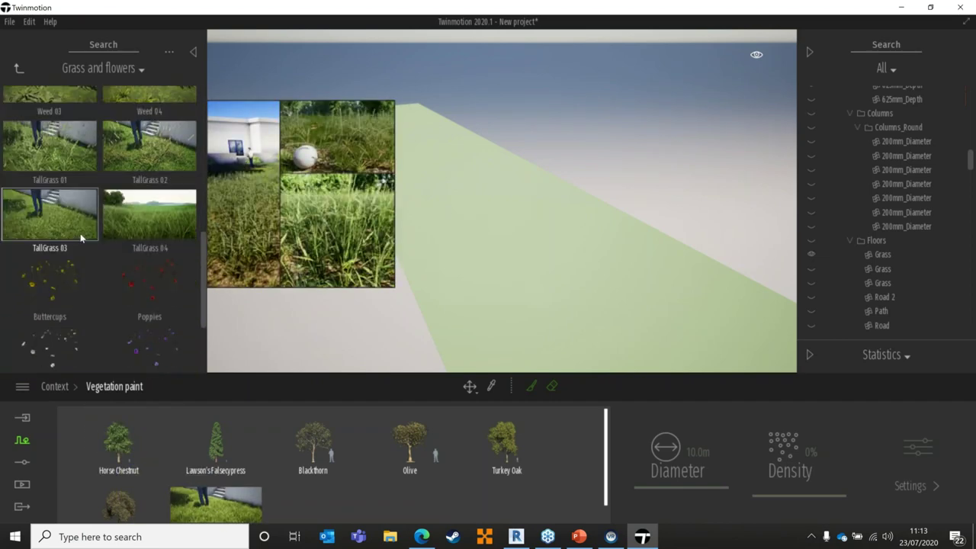
{"action": "scroll", "coordinate": [82, 237], "scroll_direction": "down", "scroll_amount": 1}
{"action": "mouse_move", "coordinate": [153, 196]}
{"action": "left_mouse_down"}
{"action": "mouse_move", "coordinate": [273, 351]}
{"action": "mouse_move", "coordinate": [317, 494]}
{"action": "left_mouse_up"}
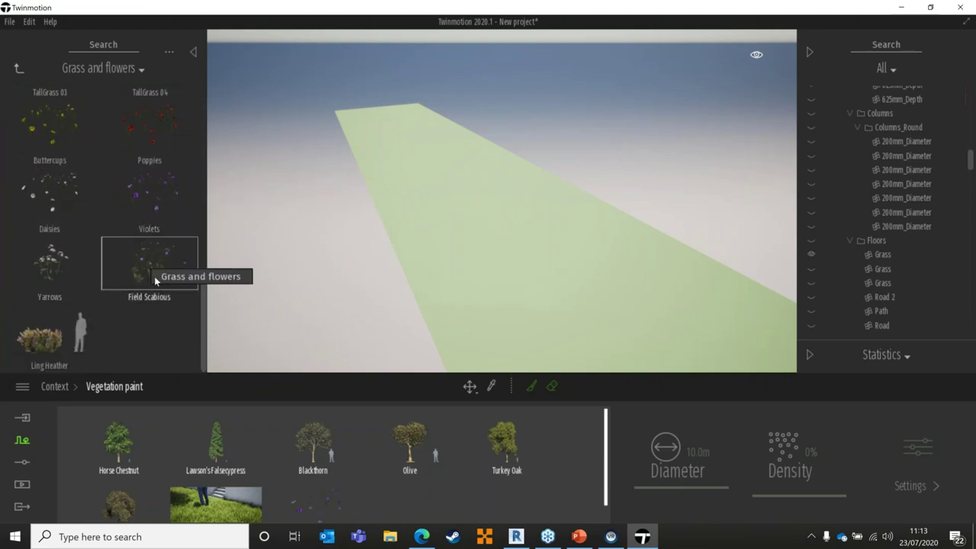
{"action": "left_click_drag", "start_coordinate": [56, 135], "coordinate": [426, 484]}
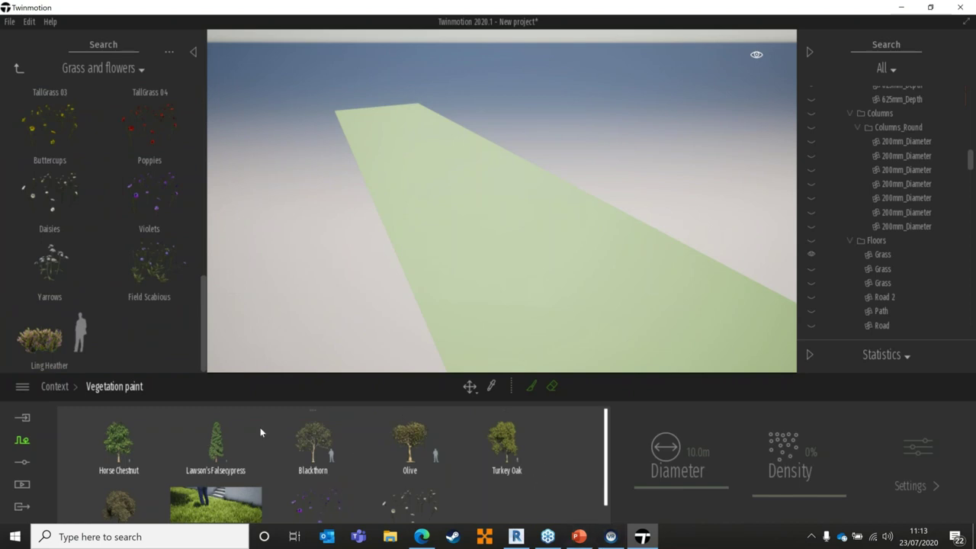
- Close the asset library and set the paint density of Wild Grass 01 to 100%
{"action": "left_click", "coordinate": [194, 52]}
{"action": "left_click", "coordinate": [130, 455]}
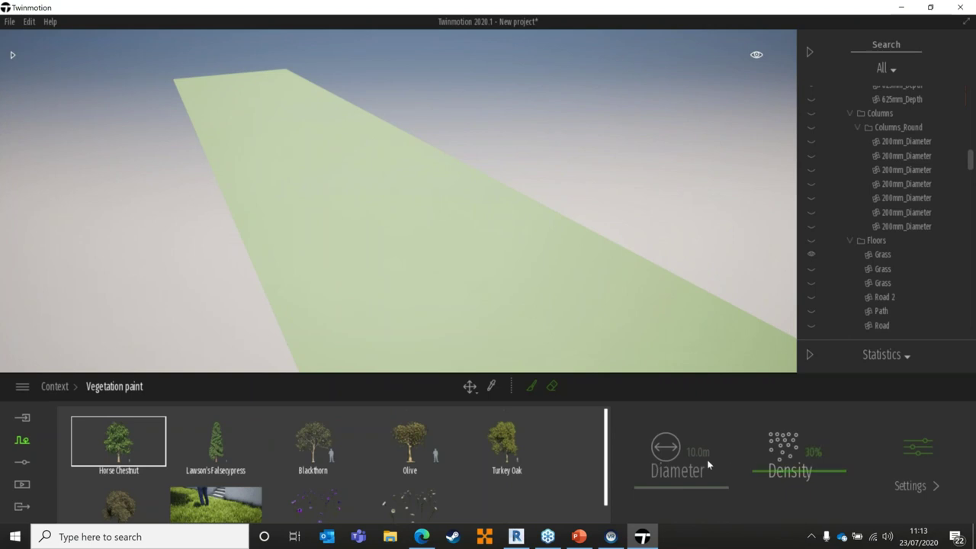
{"action": "scroll", "coordinate": [239, 495], "scroll_direction": "down", "scroll_amount": 1}
{"action": "left_click", "coordinate": [220, 494]}
{"action": "left_click_drag", "start_coordinate": [813, 473], "coordinate": [812, 379]}
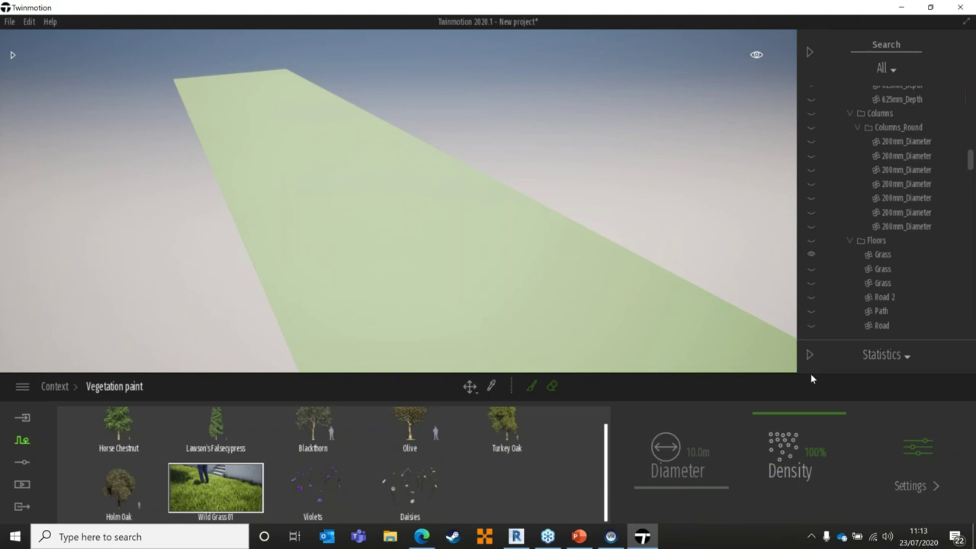
- Lower the paint density of the Olive tree, and set Violets to 3% and Daisies to 2%
{"action": "left_click", "coordinate": [113, 432]}
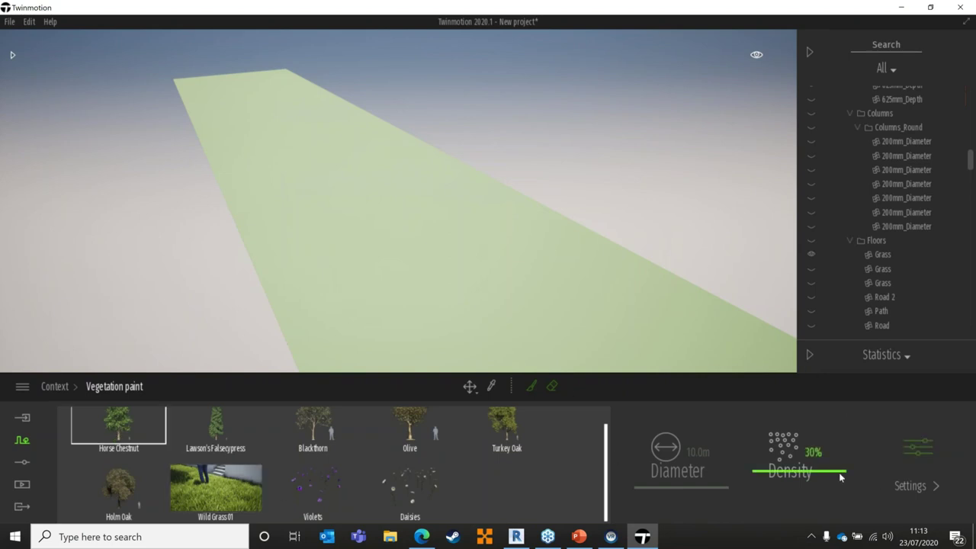
{"action": "left_click", "coordinate": [421, 432]}
{"action": "left_click_drag", "start_coordinate": [794, 477], "coordinate": [793, 489]}
{"action": "left_click", "coordinate": [310, 492]}
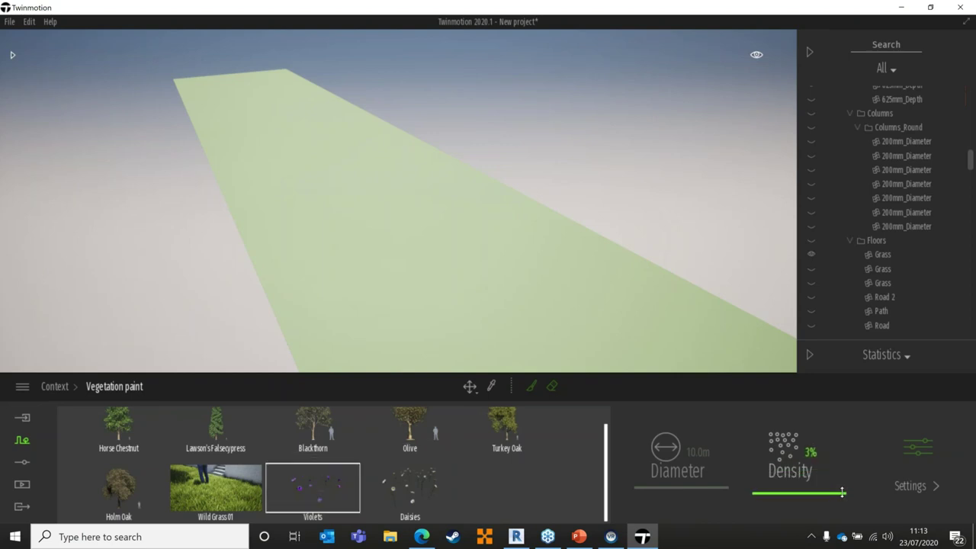
{"action": "left_click", "coordinate": [391, 488]}
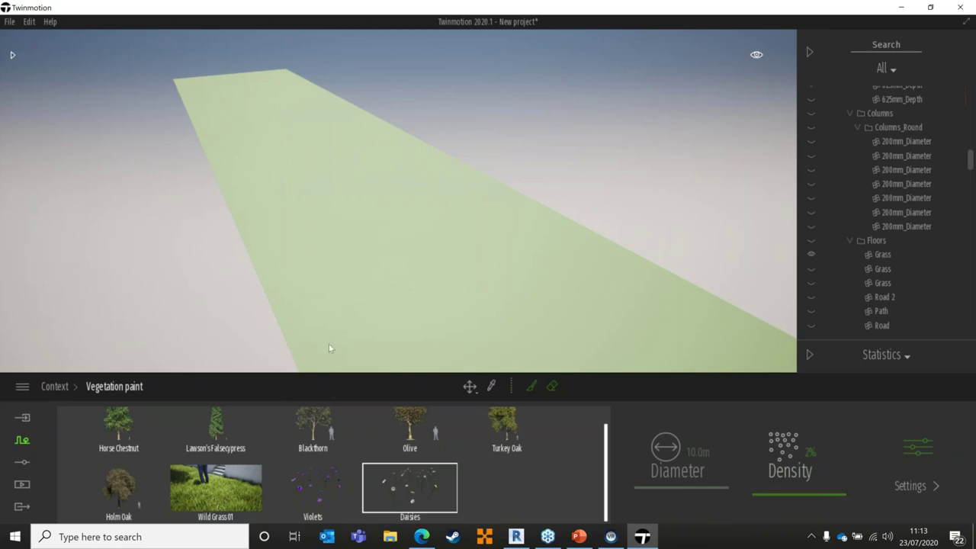
- Activate the vegetation paint brush with all the plants and set its diameter to 15 m
{"action": "key", "text": "s"}
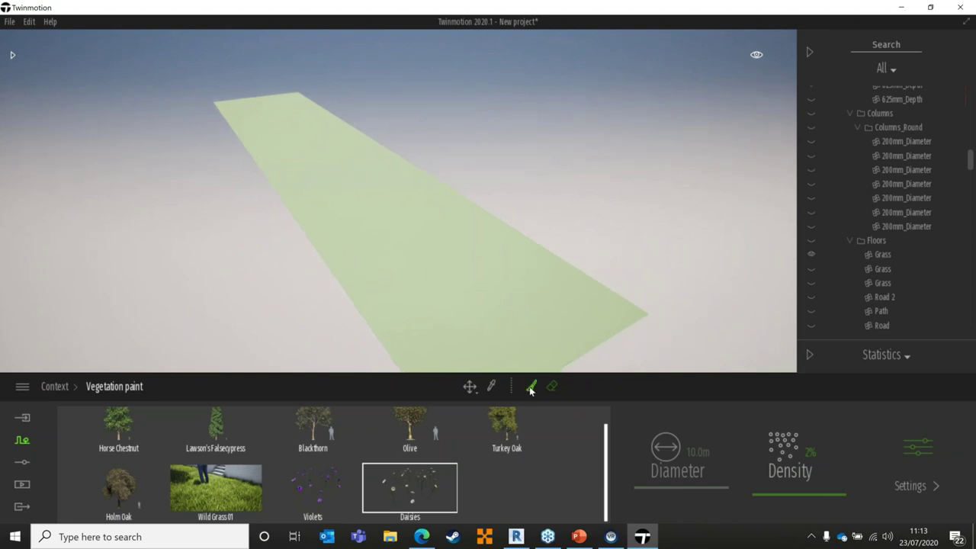
{"action": "left_click", "coordinate": [553, 387]}
{"action": "left_click", "coordinate": [532, 387]}
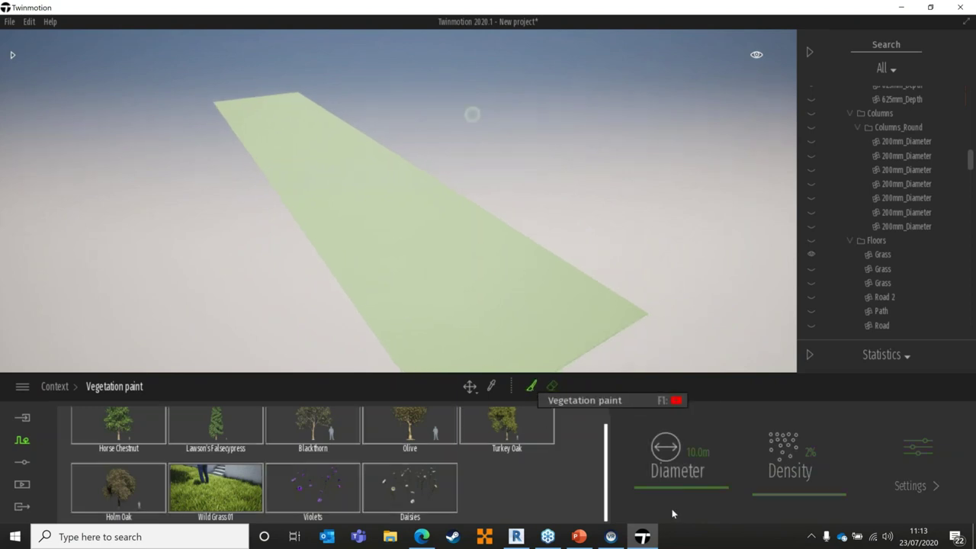
{"action": "left_click", "coordinate": [698, 452]}
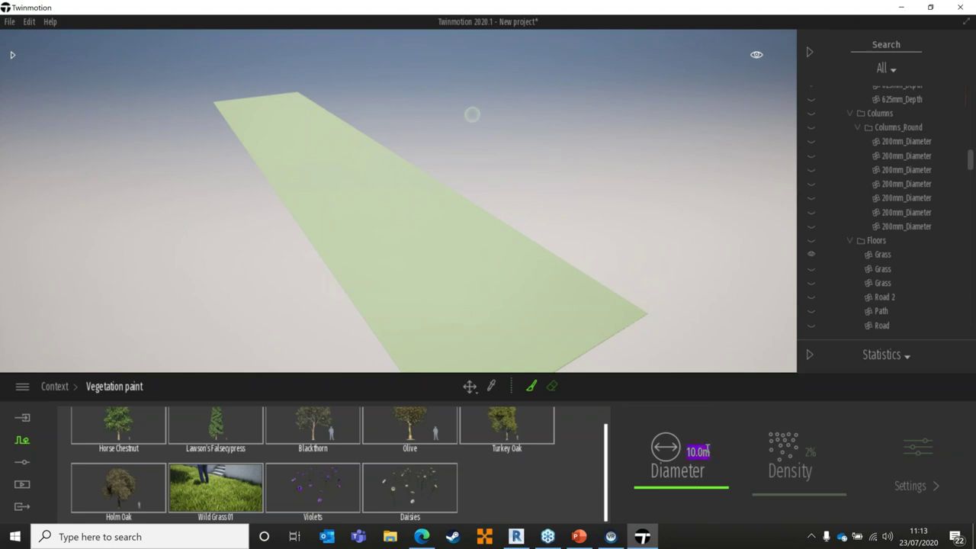
{"action": "type", "text": "50"}
{"action": "key", "text": "Return"}
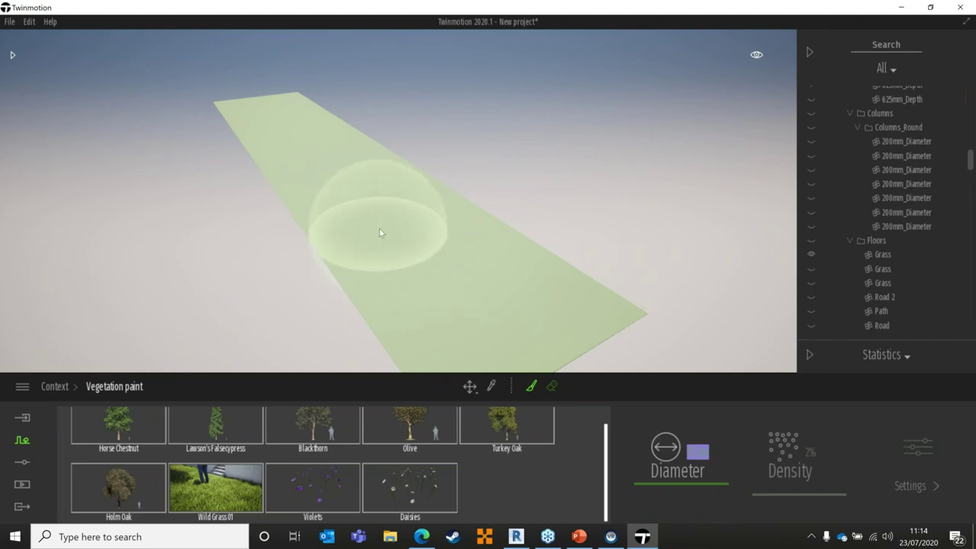
- Paint the mix of trees, grass and flowers over the whole isolated grass strip, and leave the brush
{"action": "middle_click_drag", "start_coordinate": [381, 224], "coordinate": [378, 217]}
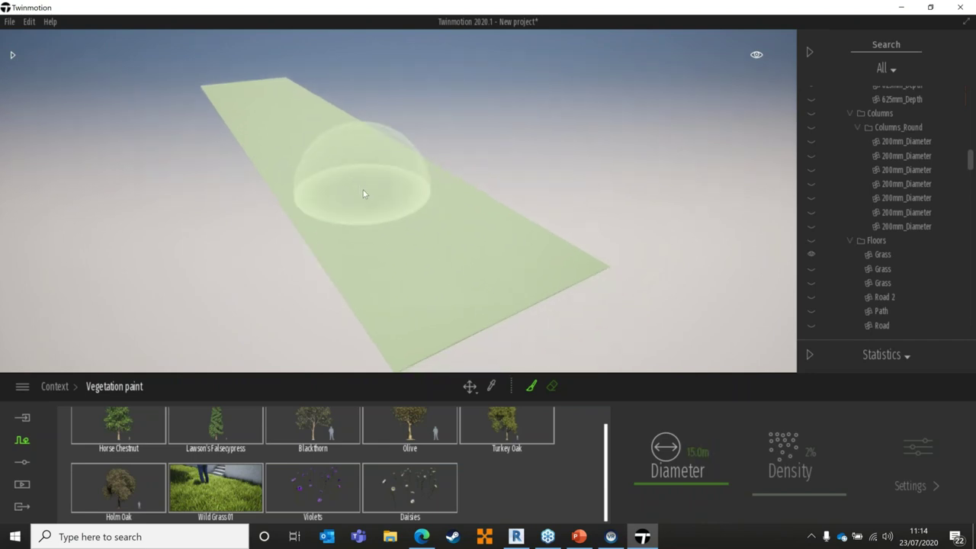
{"action": "mouse_move", "coordinate": [245, 91]}
{"action": "left_mouse_down"}
{"action": "mouse_move", "coordinate": [363, 103]}
{"action": "mouse_move", "coordinate": [455, 142]}
{"action": "mouse_move", "coordinate": [423, 156]}
{"action": "mouse_move", "coordinate": [351, 122]}
{"action": "mouse_move", "coordinate": [366, 164]}
{"action": "mouse_move", "coordinate": [496, 281]}
{"action": "mouse_move", "coordinate": [553, 259]}
{"action": "mouse_move", "coordinate": [464, 181]}
{"action": "mouse_move", "coordinate": [480, 157]}
{"action": "mouse_move", "coordinate": [565, 183]}
{"action": "mouse_move", "coordinate": [647, 252]}
{"action": "left_mouse_up"}
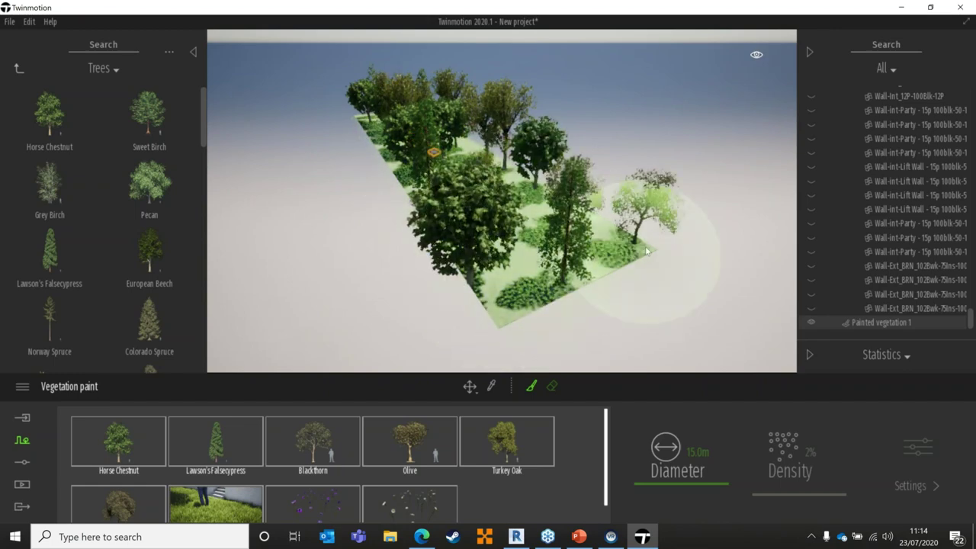
{"action": "mouse_move", "coordinate": [572, 216]}
{"action": "left_mouse_down"}
{"action": "mouse_move", "coordinate": [538, 221]}
{"action": "mouse_move", "coordinate": [518, 183]}
{"action": "mouse_move", "coordinate": [362, 149]}
{"action": "mouse_move", "coordinate": [347, 103]}
{"action": "mouse_move", "coordinate": [418, 113]}
{"action": "left_mouse_up"}
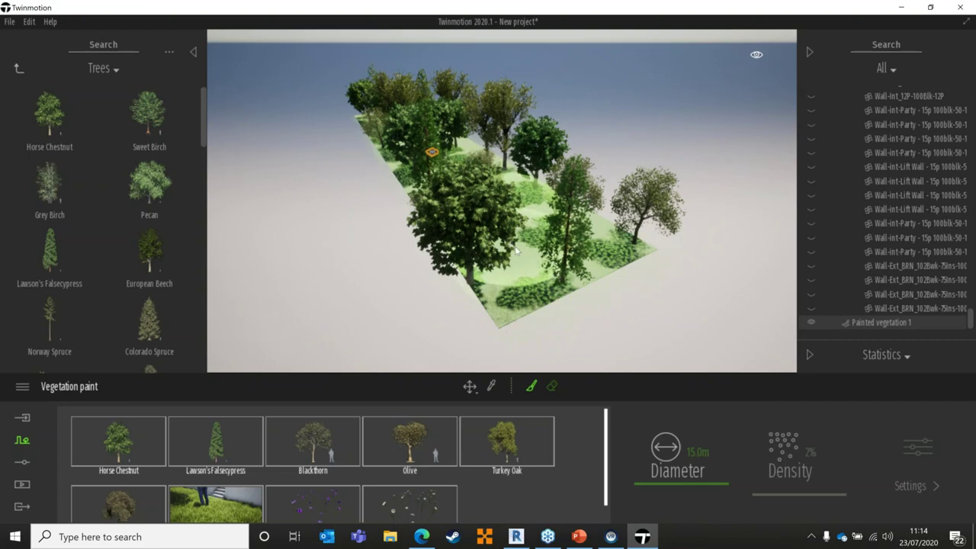
{"action": "key", "text": "Escape"}
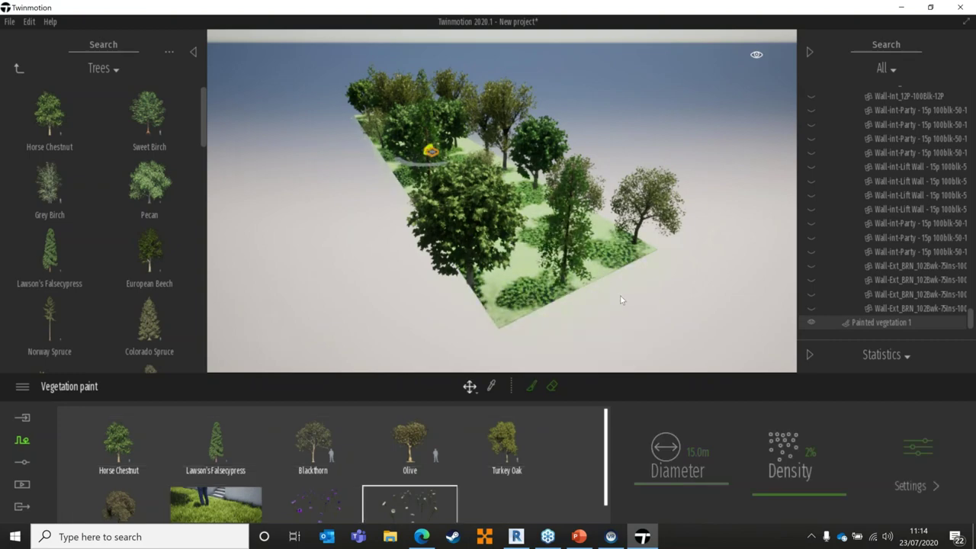
- Fly down into the painted vegetation to examine the trees, grass and flowers at ground level
{"action": "right_click_drag", "start_coordinate": [604, 294], "coordinate": [611, 298]}
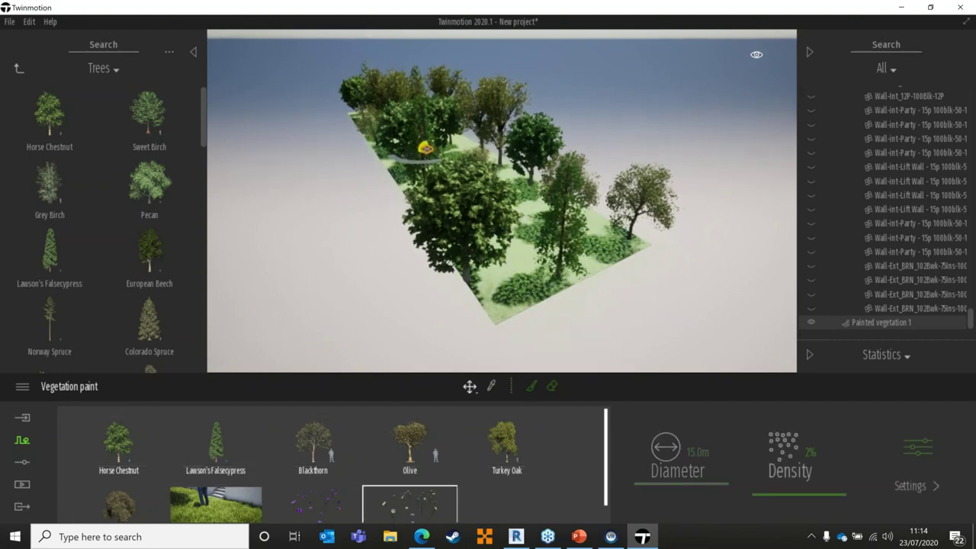
{"action": "key", "text": "w"}
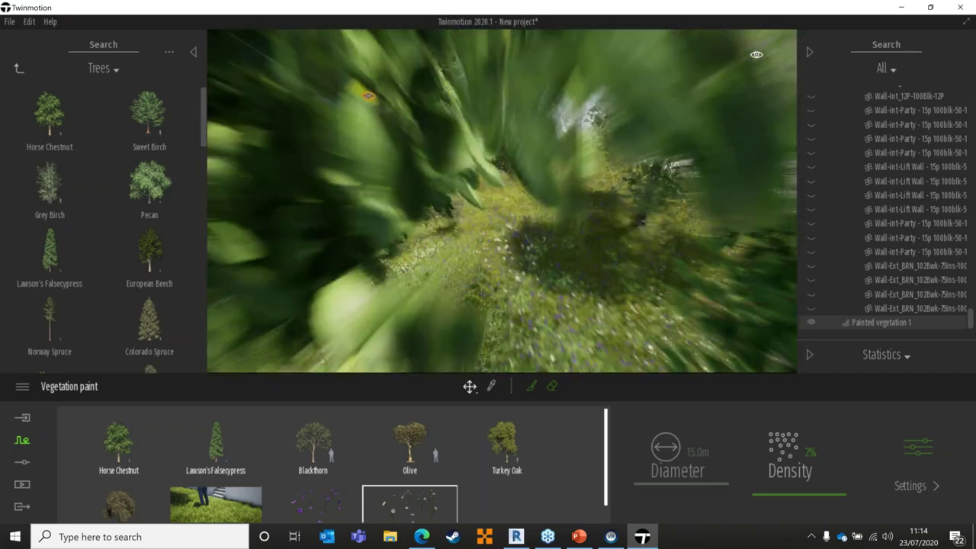
{"action": "key", "text": "w"}
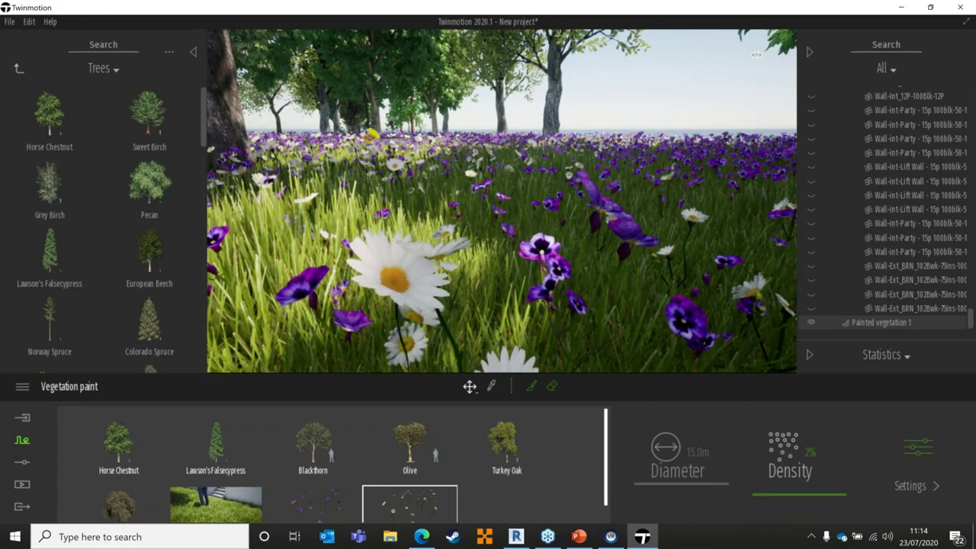
{"action": "scroll", "coordinate": [588, 262], "scroll_direction": "up", "scroll_amount": 3}
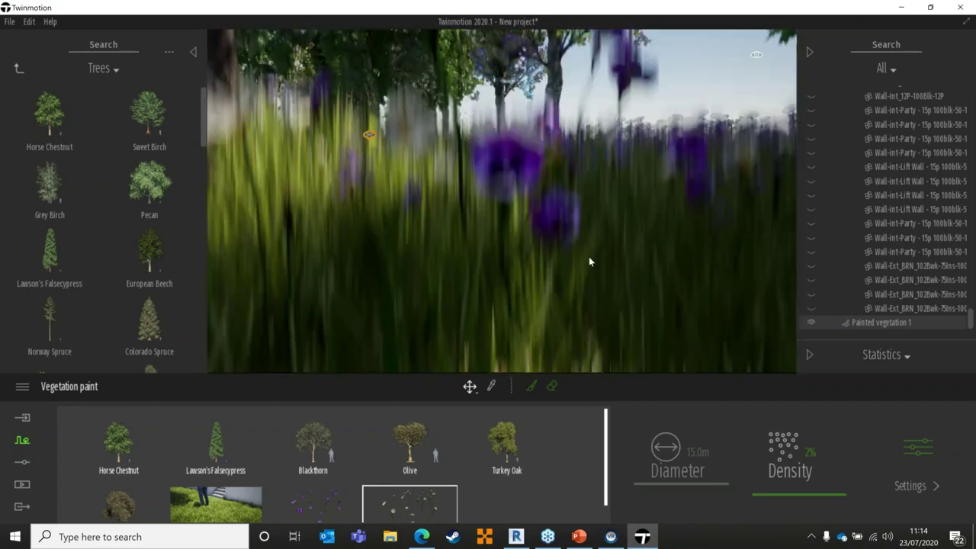
{"action": "scroll", "coordinate": [589, 258], "scroll_direction": "down", "scroll_amount": 3}
{"action": "scroll", "coordinate": [588, 257], "scroll_direction": "up", "scroll_amount": 4}
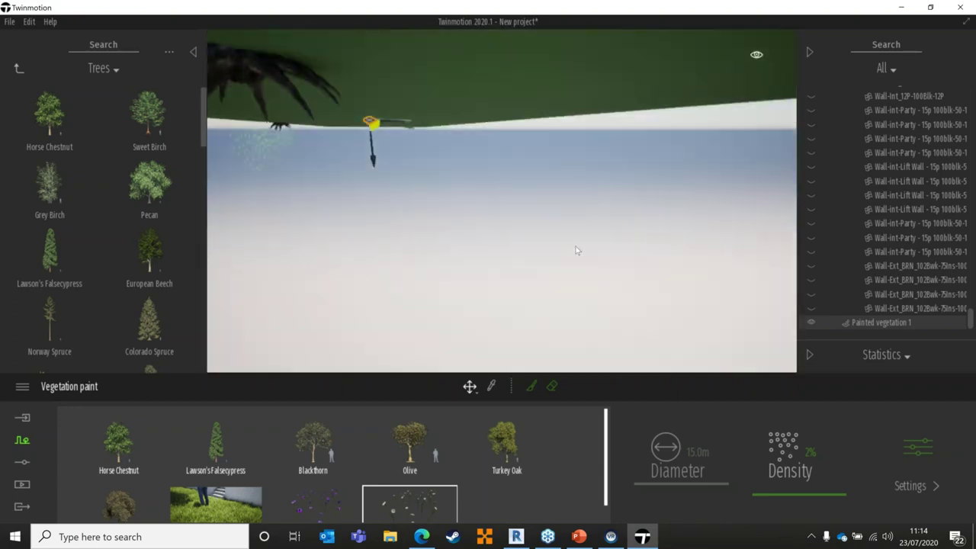
- Deselect the painted vegetation and start a new vegetation paint set containing Poppies from the grass and flowers library
{"action": "scroll", "coordinate": [372, 164], "scroll_direction": "down", "scroll_amount": 4}
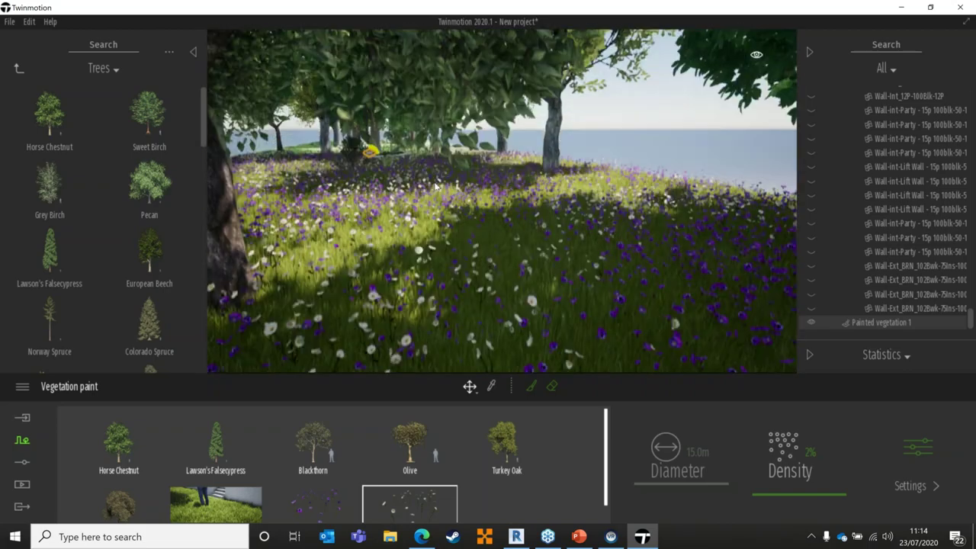
{"action": "right_click_drag", "start_coordinate": [502, 201], "coordinate": [540, 210]}
{"action": "right_click_drag", "start_coordinate": [756, 54], "coordinate": [756, 54]}
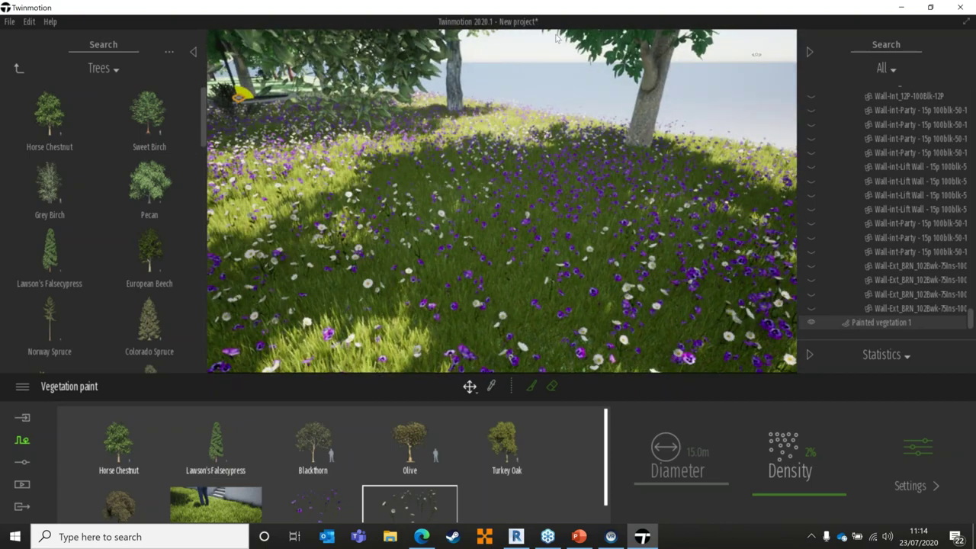
{"action": "left_click", "coordinate": [540, 80]}
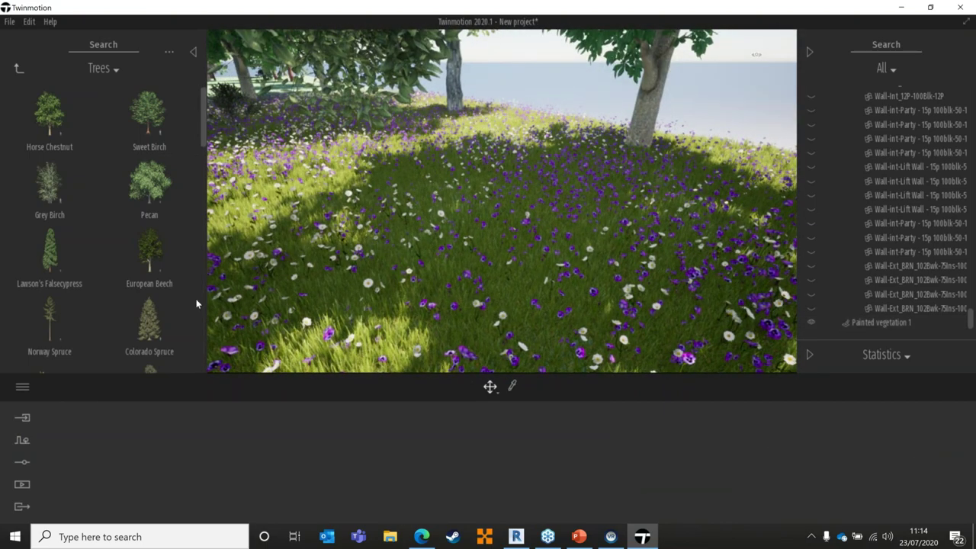
{"action": "left_click", "coordinate": [24, 443]}
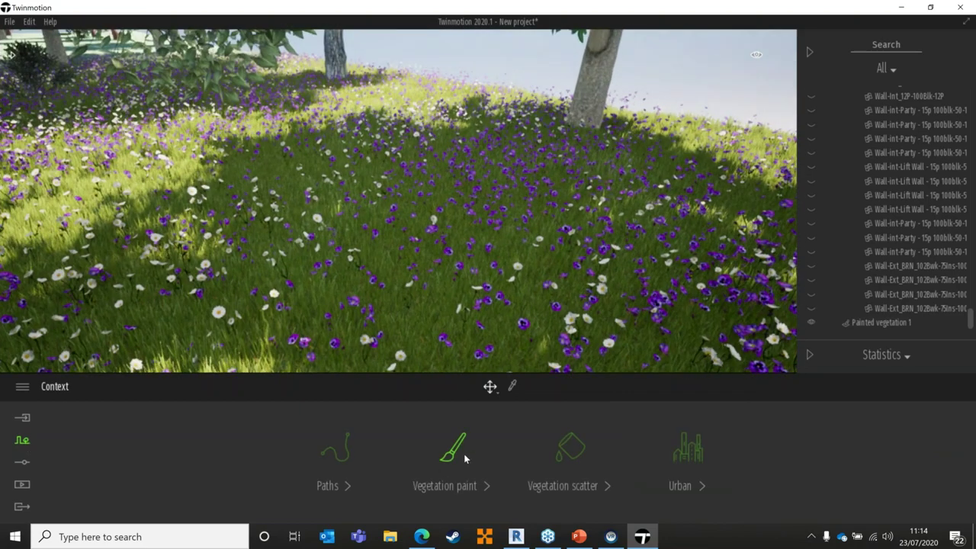
{"action": "left_click", "coordinate": [476, 460]}
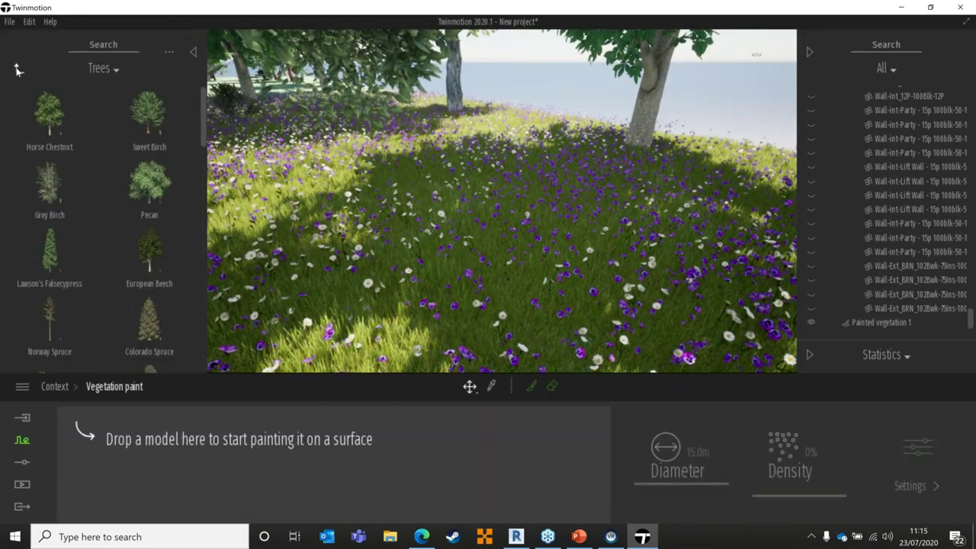
{"action": "left_click", "coordinate": [18, 69]}
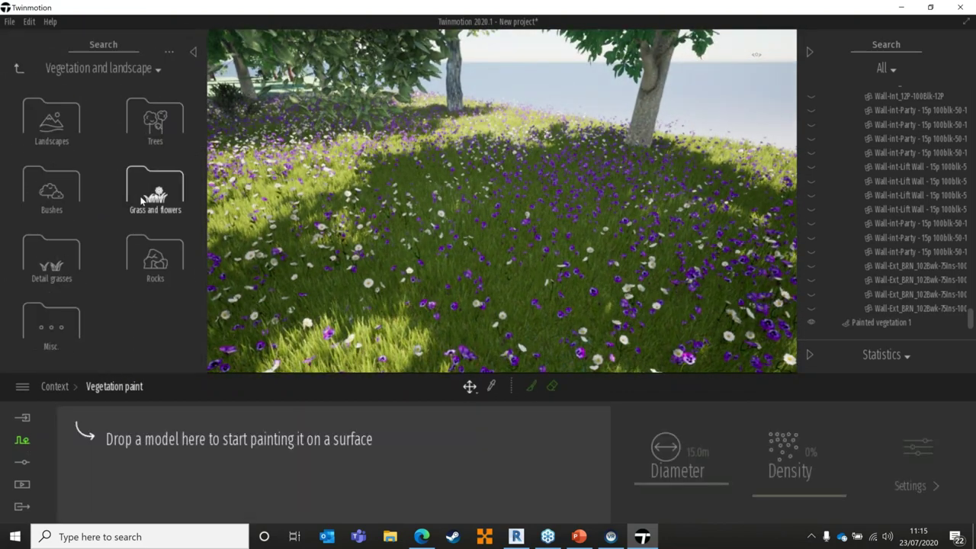
{"action": "left_click", "coordinate": [141, 200]}
{"action": "scroll", "coordinate": [152, 252], "scroll_direction": "down", "scroll_amount": 5}
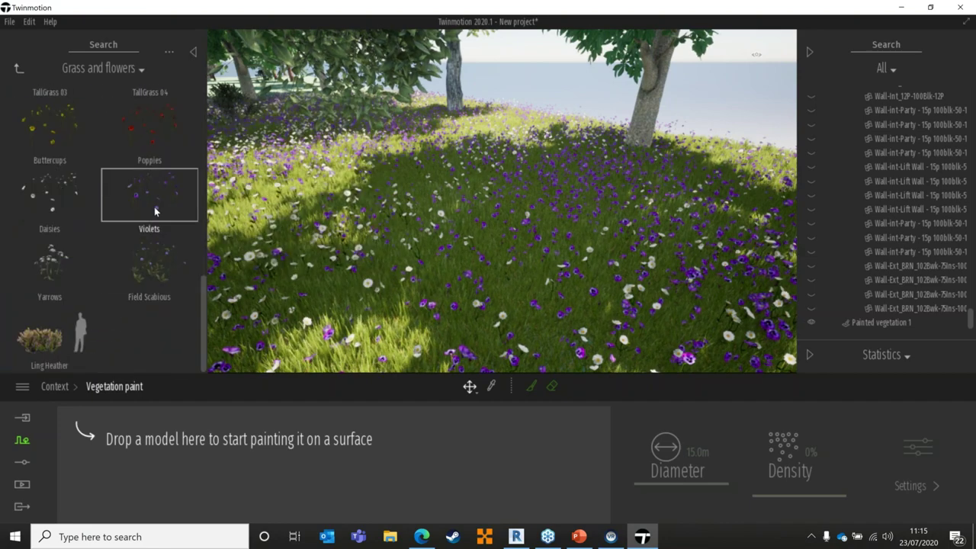
{"action": "mouse_move", "coordinate": [147, 131]}
{"action": "left_mouse_down"}
{"action": "mouse_move", "coordinate": [247, 455]}
{"action": "mouse_move", "coordinate": [225, 460]}
{"action": "left_mouse_up"}
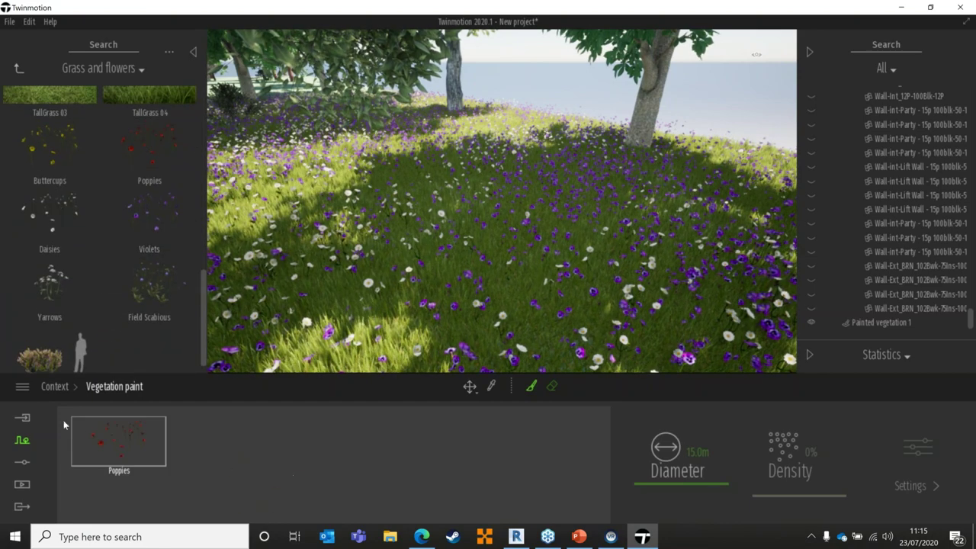
- Set the paint brush diameter to 5 m and the density of the Poppies to 39%
{"action": "type", "text": "5"}
{"action": "key", "text": "Return"}
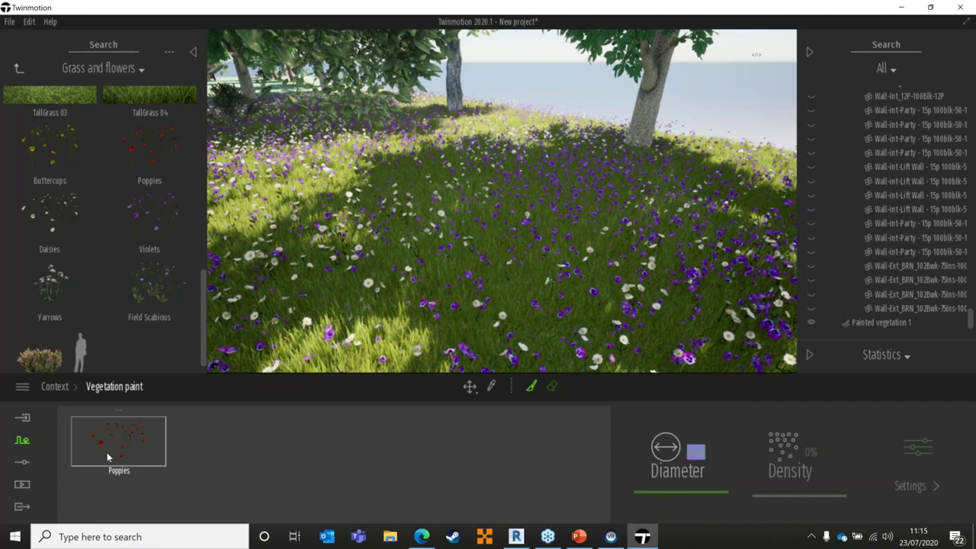
{"action": "left_click_drag", "start_coordinate": [828, 465], "coordinate": [830, 463]}
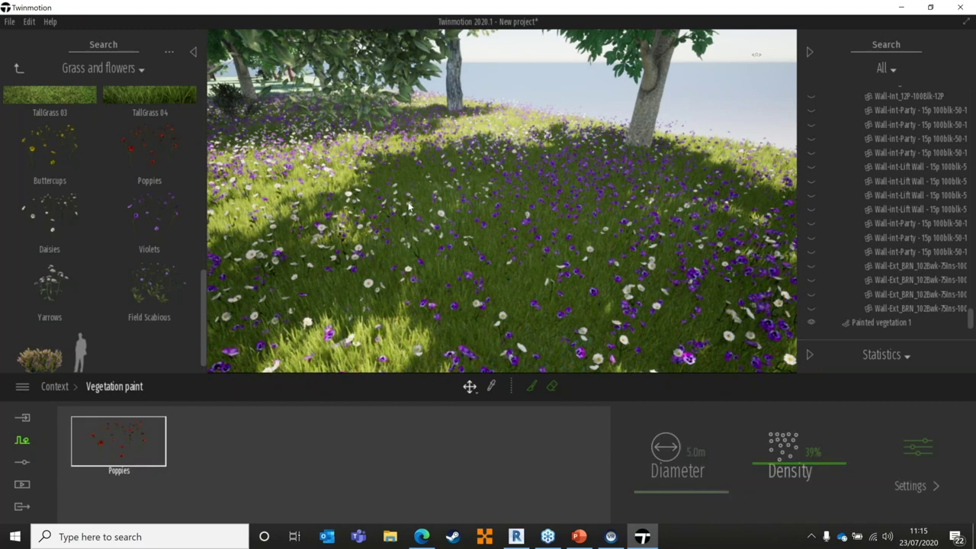
- Paint a patch of Poppies over the flowery grass in front of the tree near the strip's edge
{"action": "left_click", "coordinate": [533, 386]}
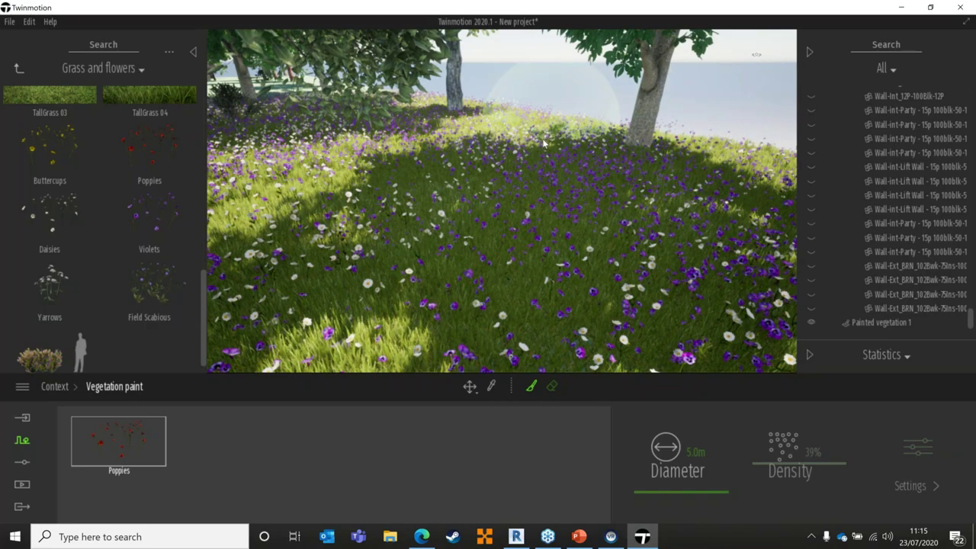
{"action": "left_click_drag", "start_coordinate": [547, 137], "coordinate": [660, 367]}
{"action": "scroll", "coordinate": [400, 199], "scroll_direction": "down", "scroll_amount": 5}
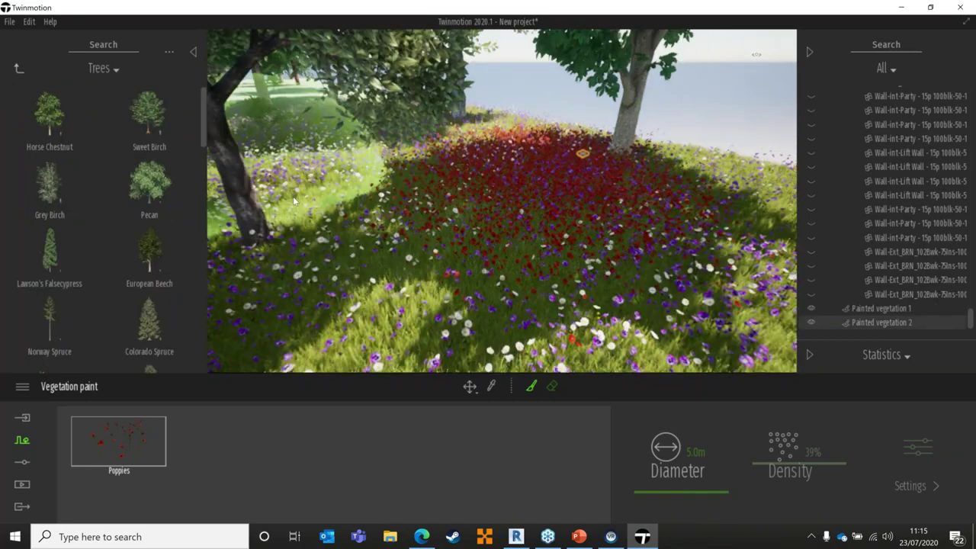
{"action": "scroll", "coordinate": [403, 202], "scroll_direction": "up", "scroll_amount": 5}
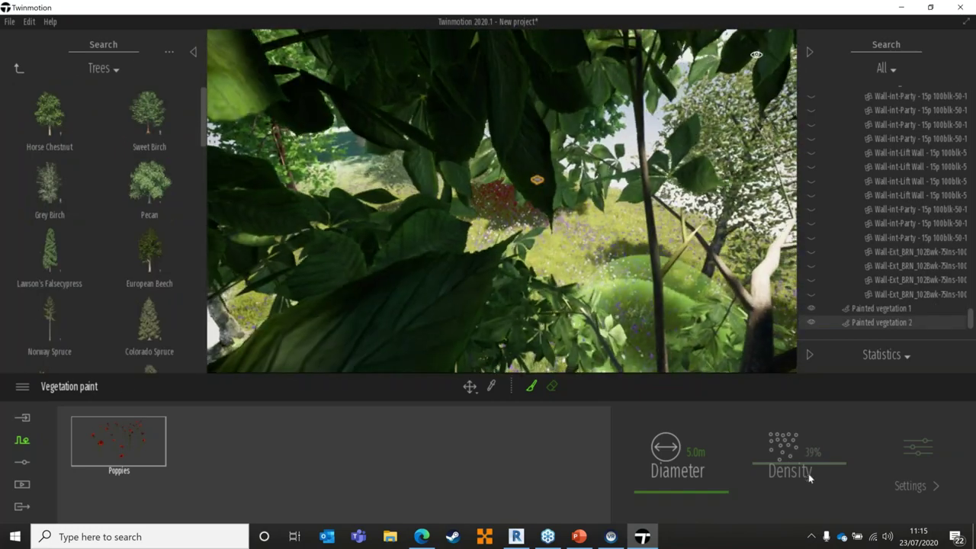
- Lower the density of the Poppies to 3% and paint more of them across the grass between the trees
{"action": "left_click", "coordinate": [119, 441]}
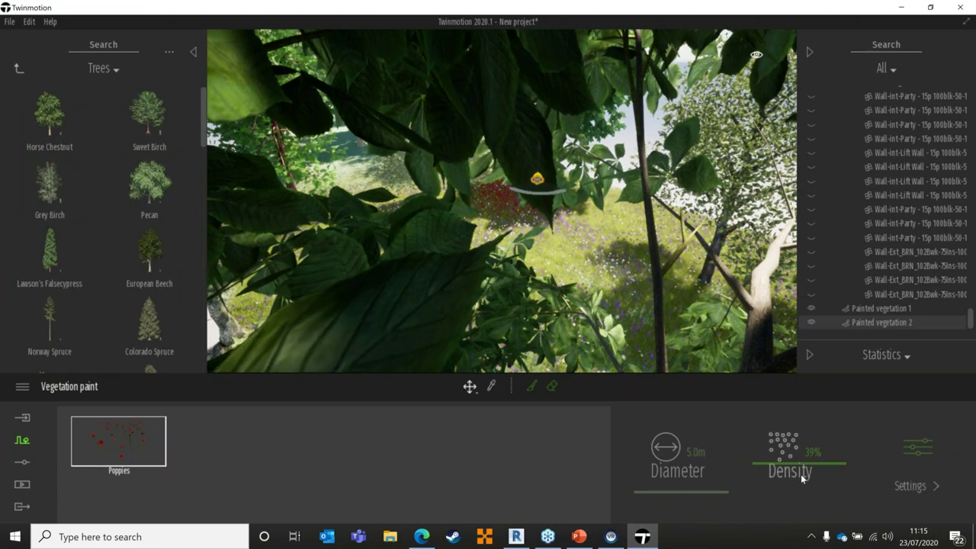
{"action": "mouse_move", "coordinate": [805, 469]}
{"action": "left_mouse_down"}
{"action": "mouse_move", "coordinate": [806, 493]}
{"action": "mouse_move", "coordinate": [401, 462]}
{"action": "left_mouse_up"}
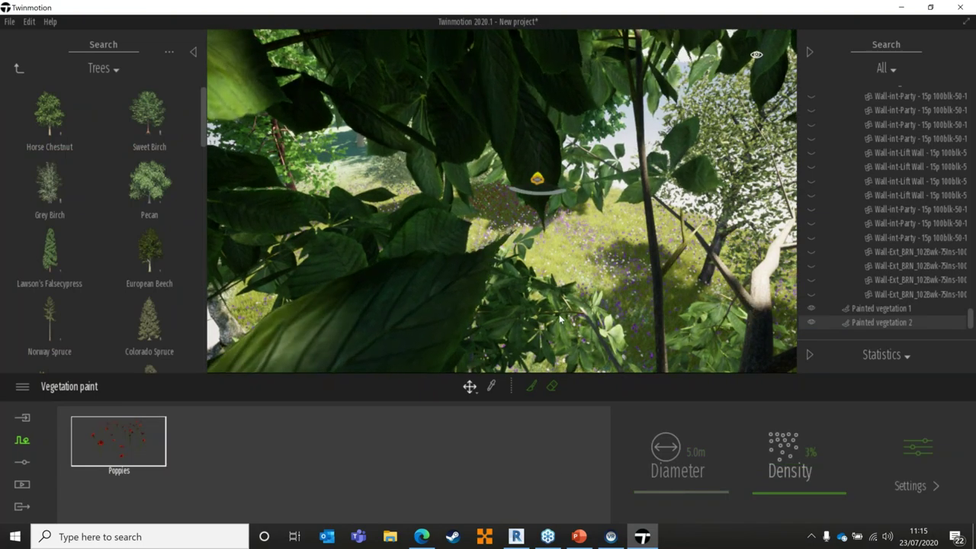
{"action": "left_click", "coordinate": [531, 386]}
{"action": "scroll", "coordinate": [434, 348], "scroll_direction": "down", "scroll_amount": 5}
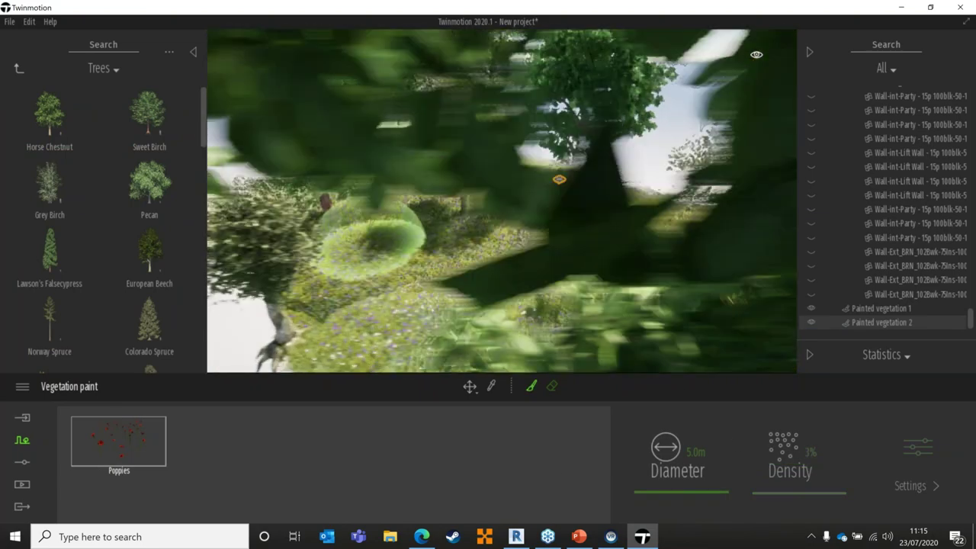
{"action": "middle_click_drag", "start_coordinate": [388, 254], "coordinate": [417, 240], "text": "shift"}
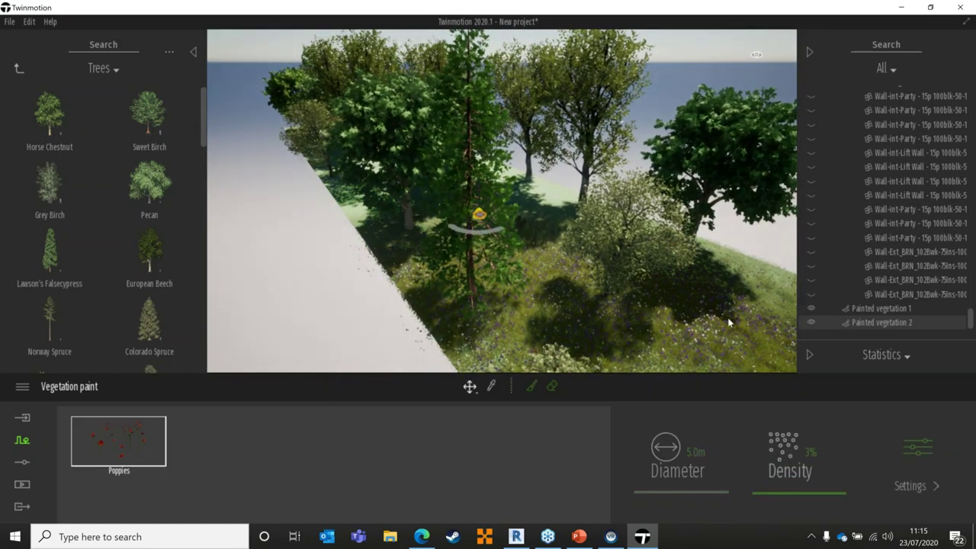
{"action": "scroll", "coordinate": [686, 305], "scroll_direction": "up", "scroll_amount": 10}
{"action": "scroll", "coordinate": [665, 303], "scroll_direction": "up", "scroll_amount": 8}
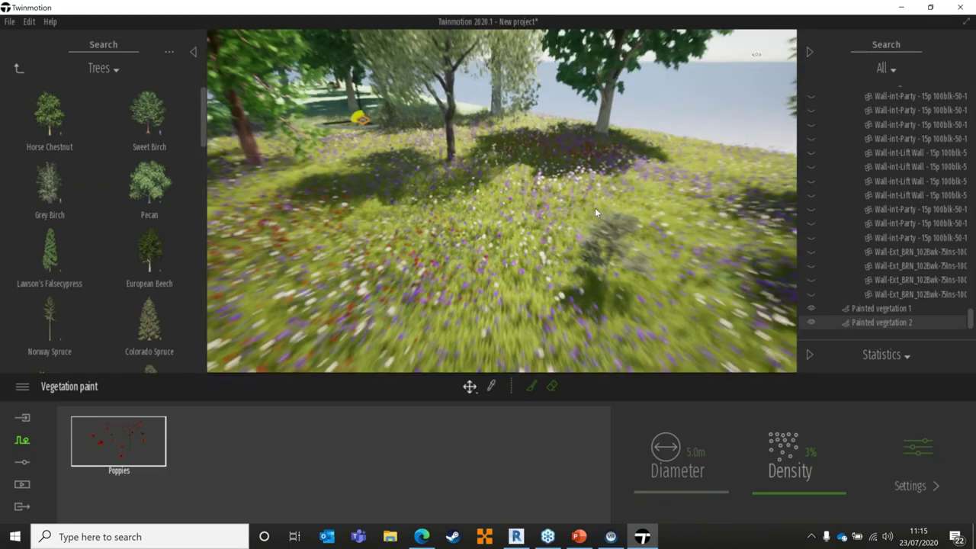
{"action": "scroll", "coordinate": [597, 180], "scroll_direction": "up", "scroll_amount": 5}
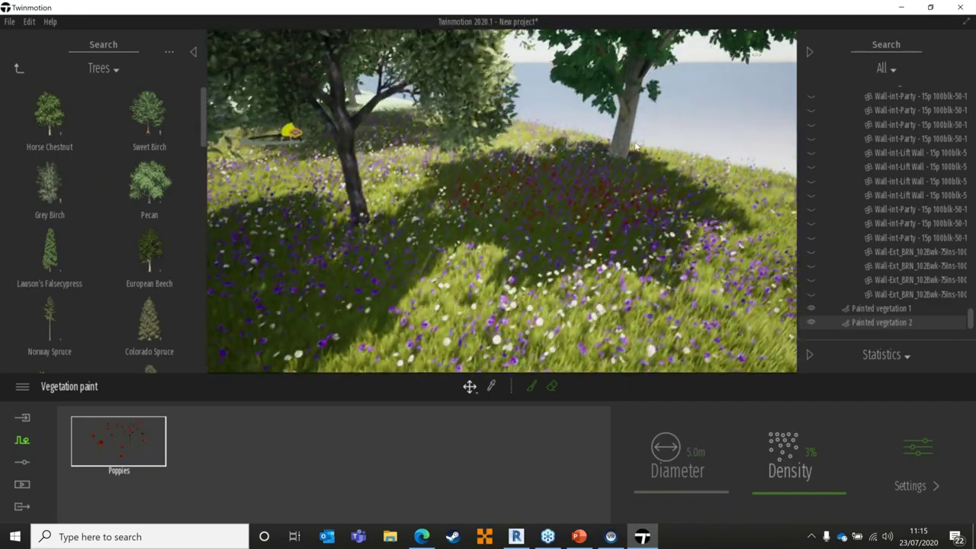
- Place a Common fern 1 from the bushes library on the grass beside the poppy patch
{"action": "left_click", "coordinate": [18, 68]}
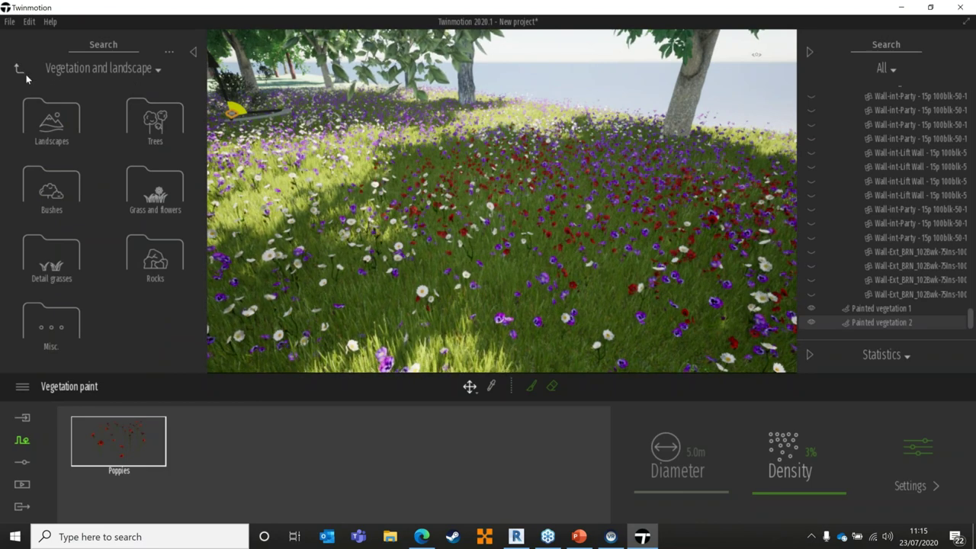
{"action": "left_click", "coordinate": [67, 178]}
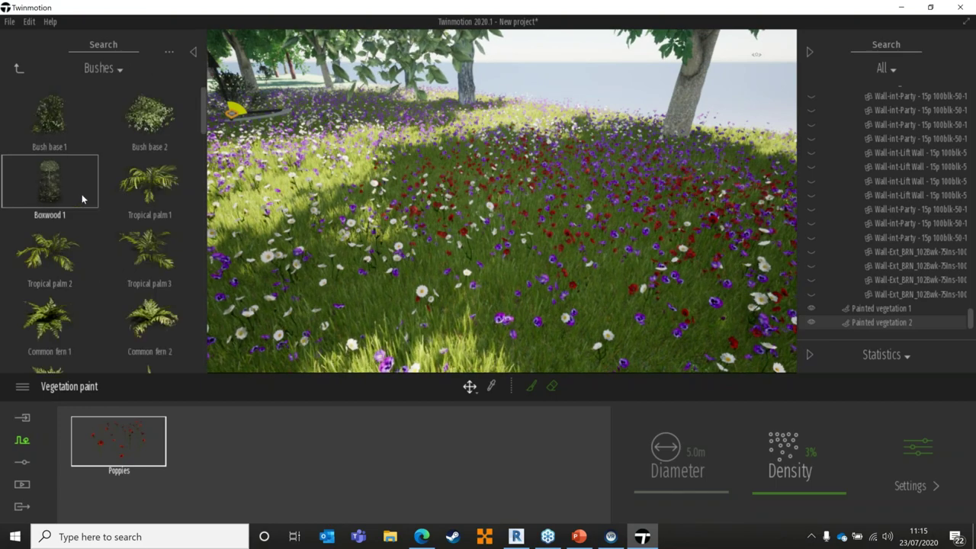
{"action": "scroll", "coordinate": [84, 209], "scroll_direction": "down", "scroll_amount": 1}
{"action": "mouse_move", "coordinate": [376, 258]}
{"action": "left_mouse_down"}
{"action": "mouse_move", "coordinate": [558, 229]}
{"action": "mouse_move", "coordinate": [497, 234]}
{"action": "left_mouse_up"}
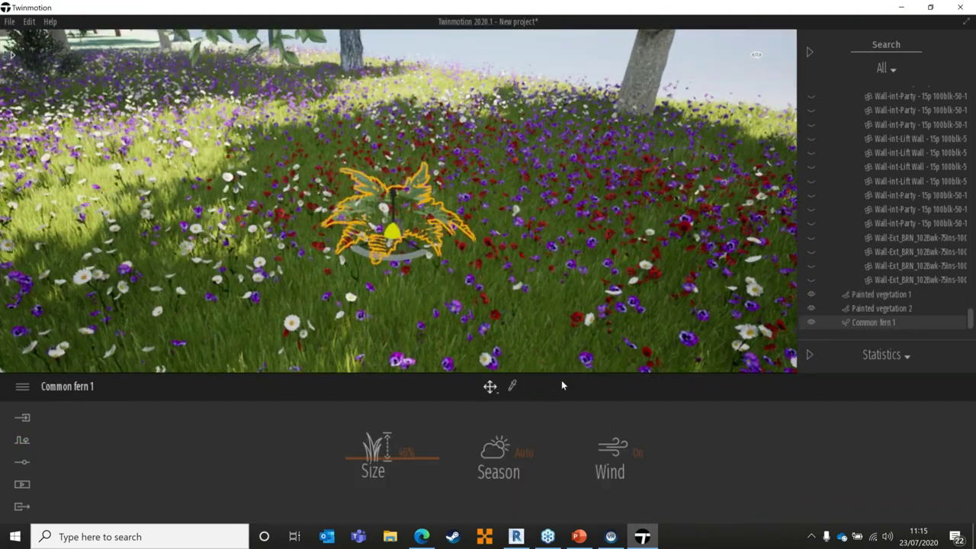
- Switch to the Scale tool and enlarge the fern to a size of 100%
{"action": "left_click", "coordinate": [491, 388]}
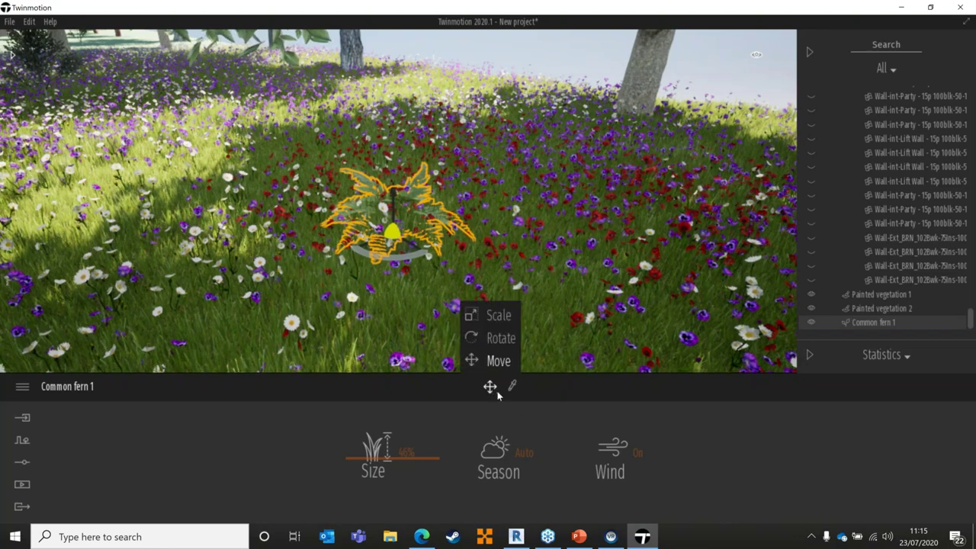
{"action": "left_click", "coordinate": [499, 315]}
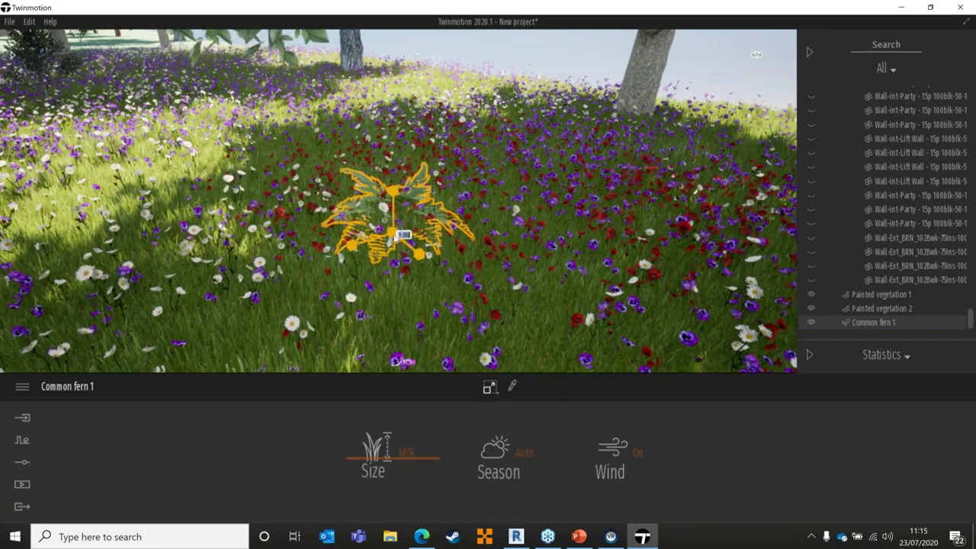
{"action": "left_click_drag", "start_coordinate": [420, 203], "coordinate": [437, 169]}
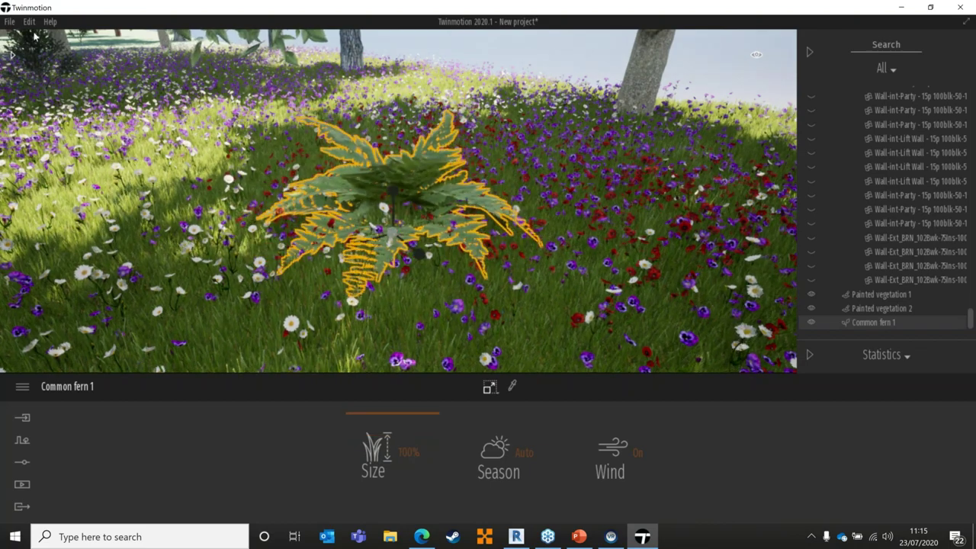
- Place a Gazania 1 from the bushes library on the grass in front of the fern
{"action": "left_click", "coordinate": [12, 57]}
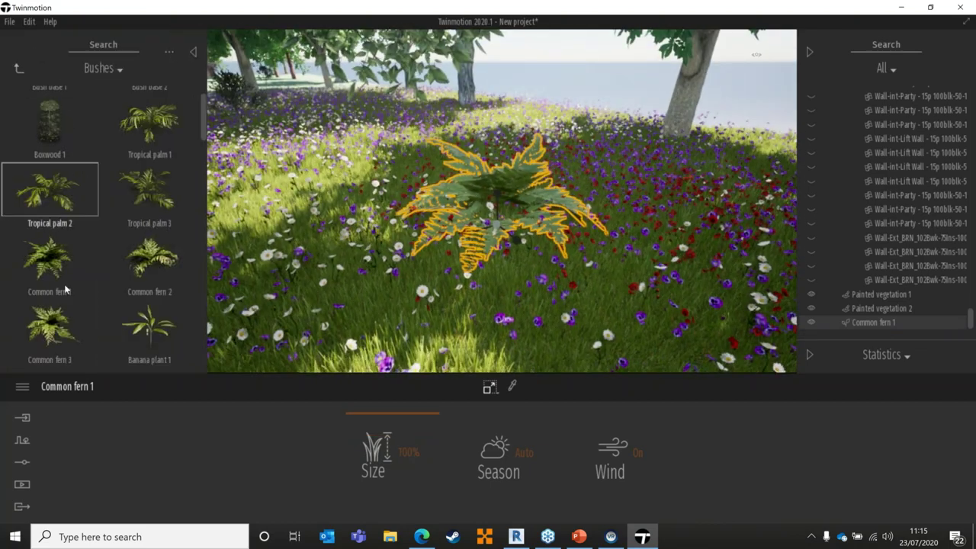
{"action": "scroll", "coordinate": [68, 306], "scroll_direction": "down", "scroll_amount": 3}
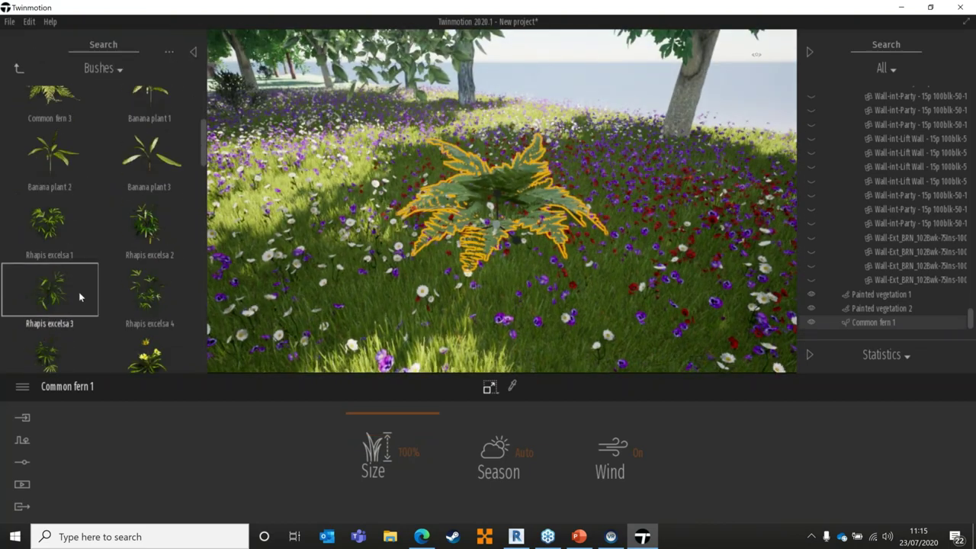
{"action": "scroll", "coordinate": [99, 290], "scroll_direction": "down", "scroll_amount": 1}
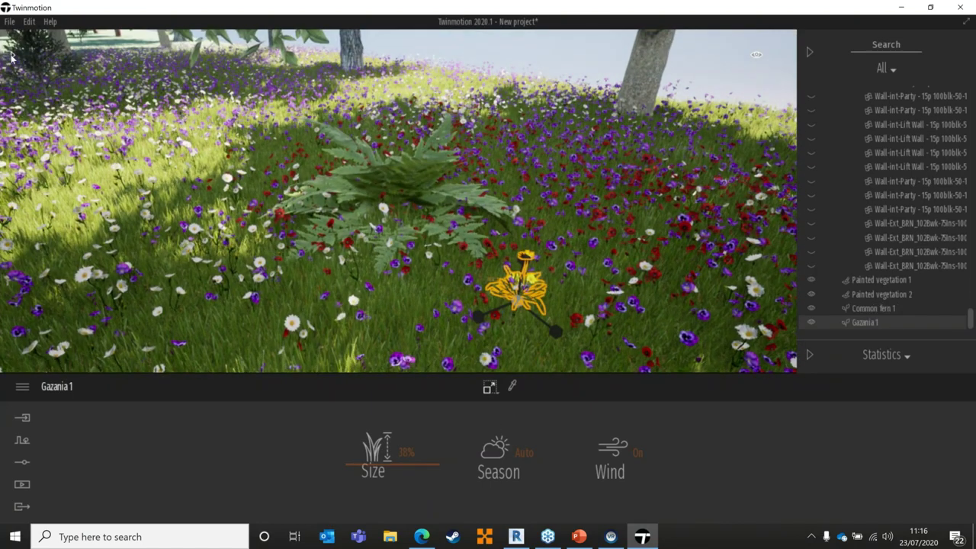
- Place Rock 1 and Rock 3 next to the fern, and move Rock 3 so it sits partly sunk in the grass
{"action": "left_click", "coordinate": [13, 55]}
{"action": "left_click", "coordinate": [18, 69]}
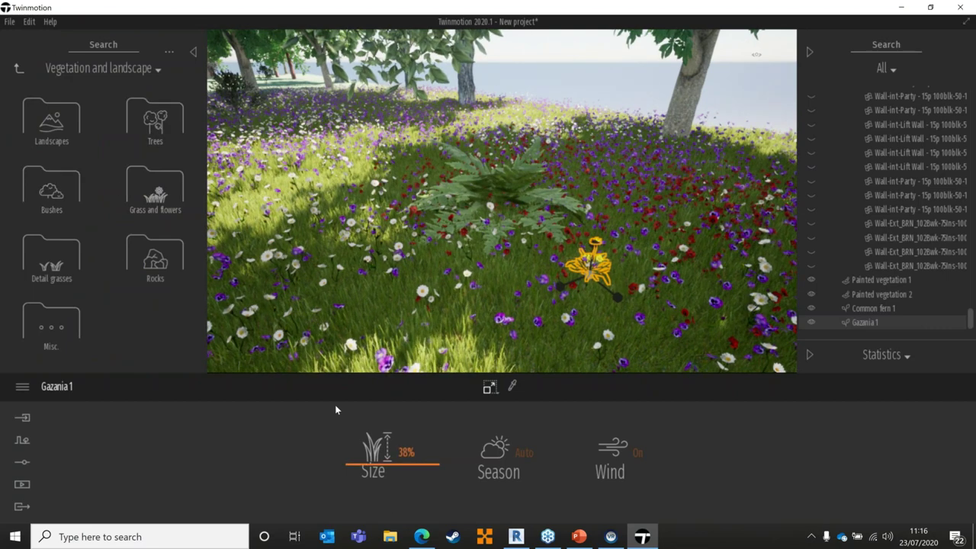
{"action": "left_click", "coordinate": [155, 261]}
{"action": "left_click_drag", "start_coordinate": [47, 115], "coordinate": [671, 227]}
{"action": "left_click_drag", "start_coordinate": [49, 180], "coordinate": [692, 326]}
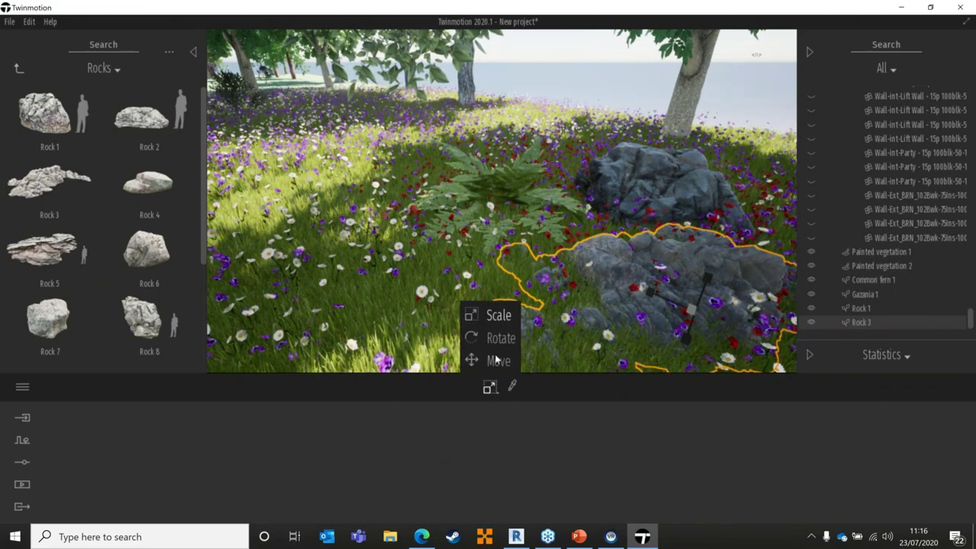
{"action": "mouse_move", "coordinate": [708, 284]}
{"action": "left_mouse_down"}
{"action": "mouse_move", "coordinate": [691, 322]}
{"action": "mouse_move", "coordinate": [702, 297]}
{"action": "left_mouse_up"}
{"action": "left_click_drag", "start_coordinate": [676, 346], "coordinate": [709, 341]}
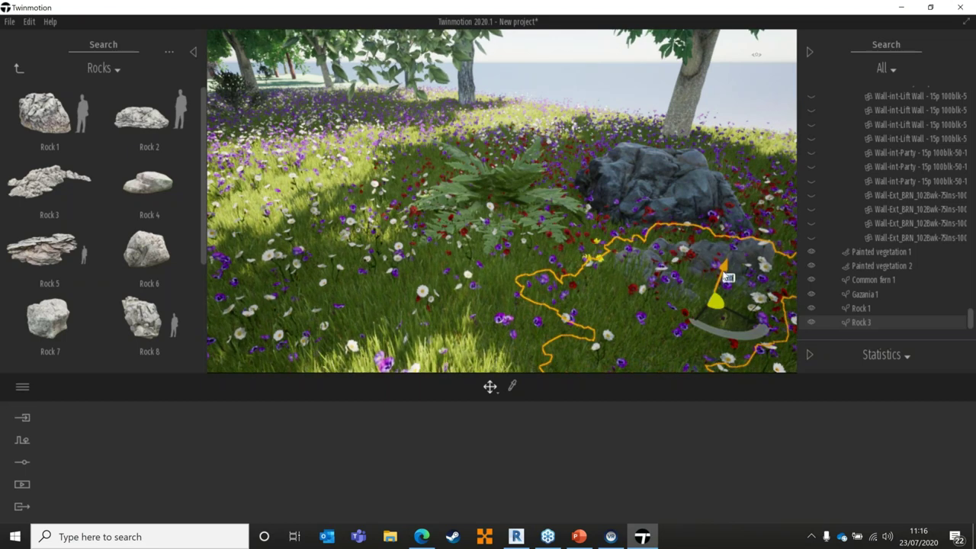
- Browse the Trees and Misc. categories of the vegetation and landscape library
{"action": "left_click", "coordinate": [17, 70]}
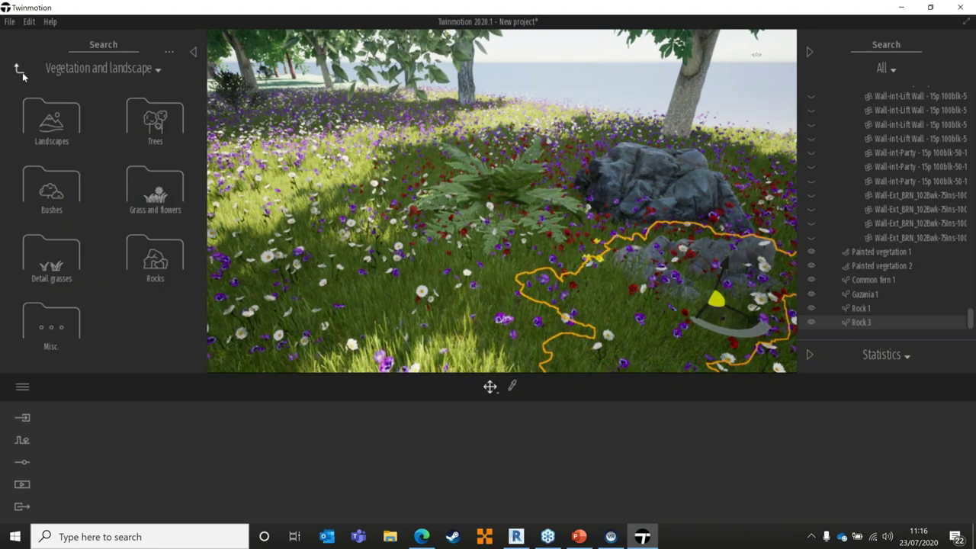
{"action": "left_click", "coordinate": [154, 122]}
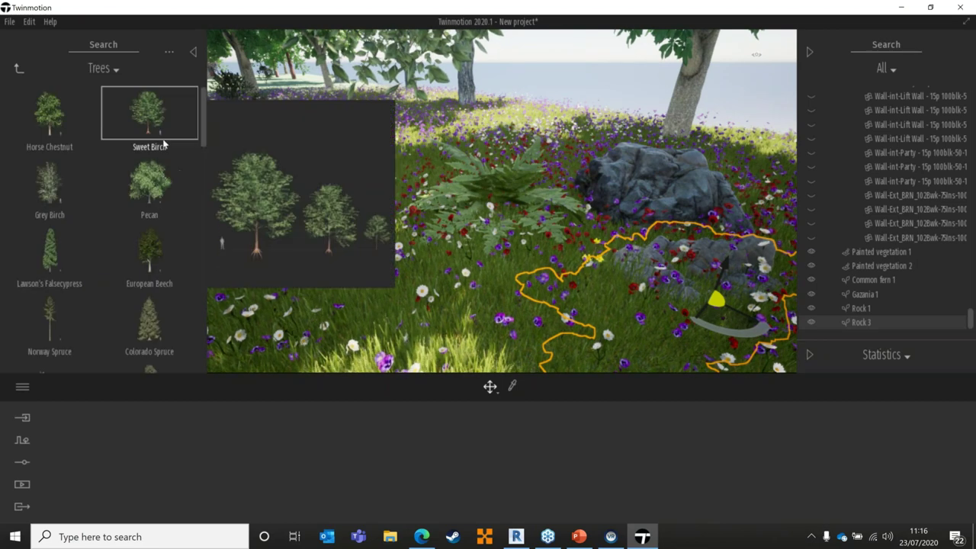
{"action": "left_click", "coordinate": [18, 69]}
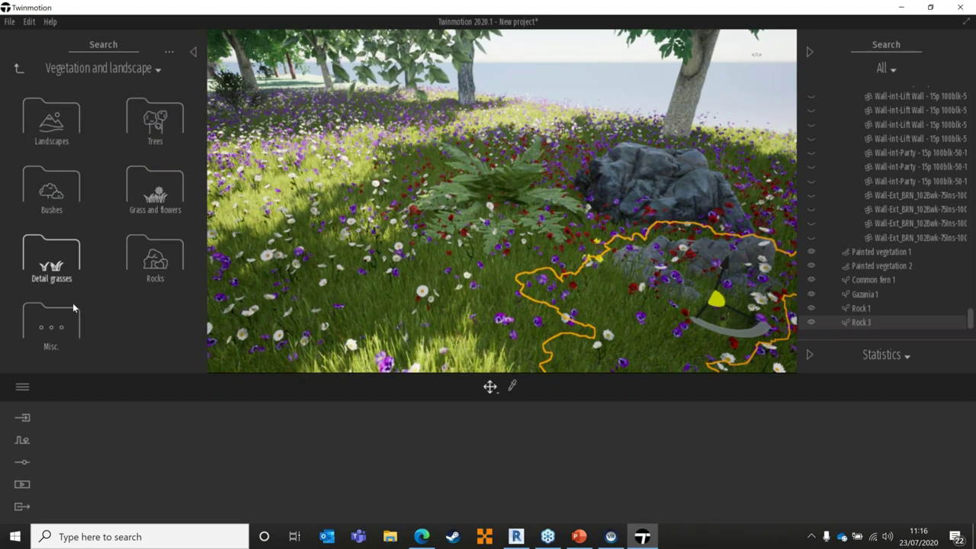
{"action": "left_click", "coordinate": [52, 326]}
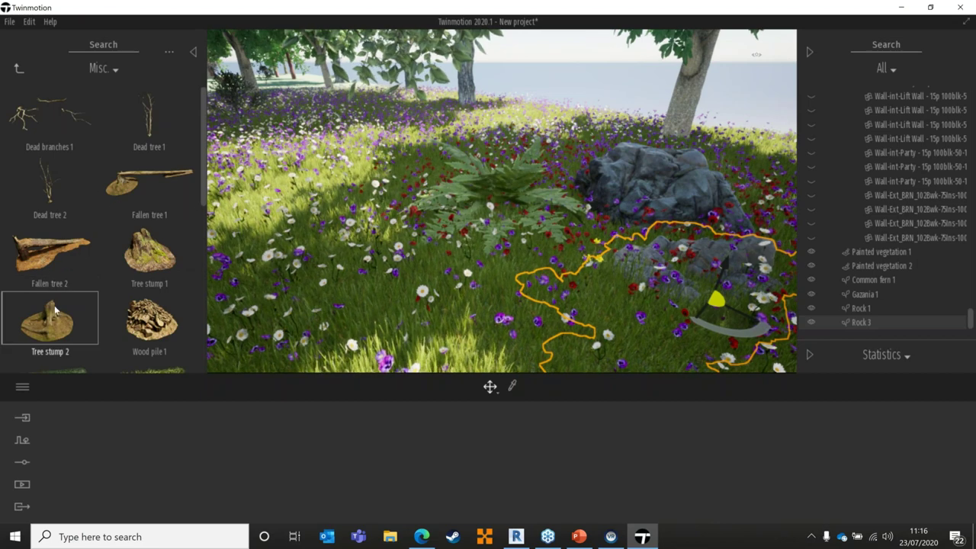
- Place Tree stump 1 and Fallen tree 1 from the library on the flowery grass behind the fern
{"action": "left_click_drag", "start_coordinate": [148, 256], "coordinate": [433, 145]}
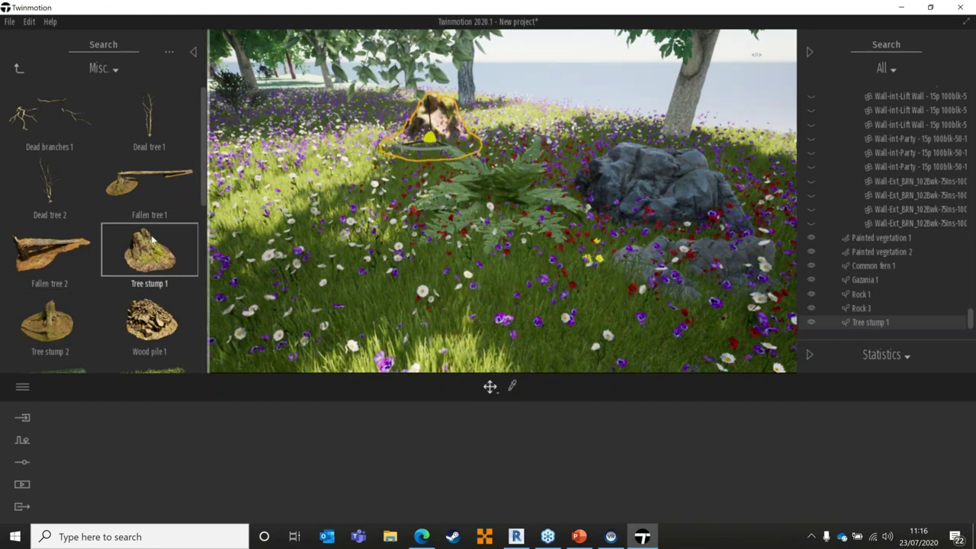
{"action": "left_click_drag", "start_coordinate": [326, 146], "coordinate": [326, 146]}
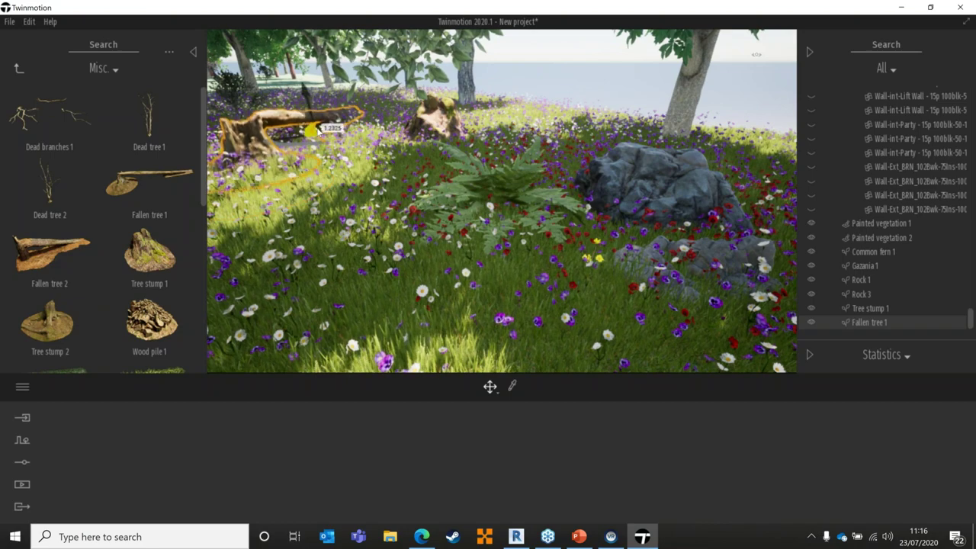
{"action": "left_click", "coordinate": [610, 76]}
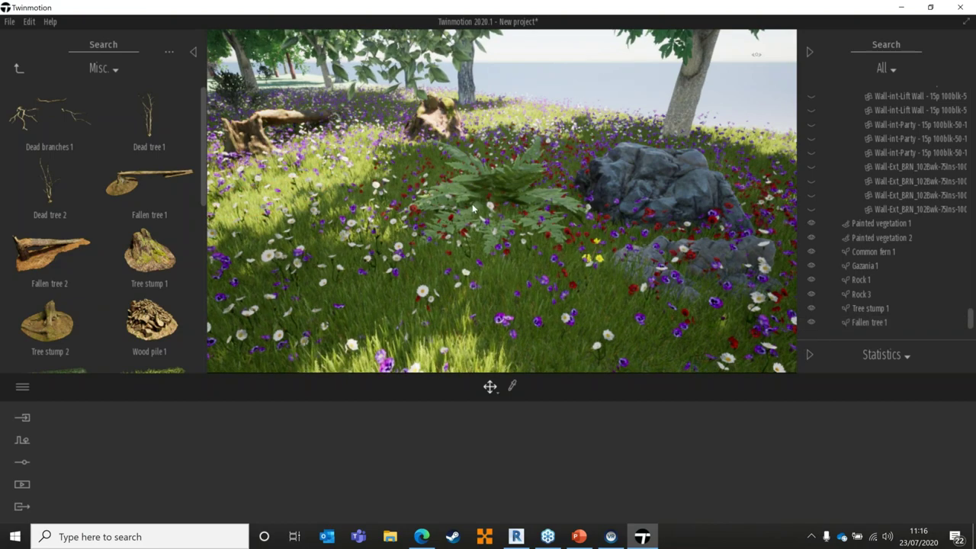
{"action": "left_click", "coordinate": [193, 52]}
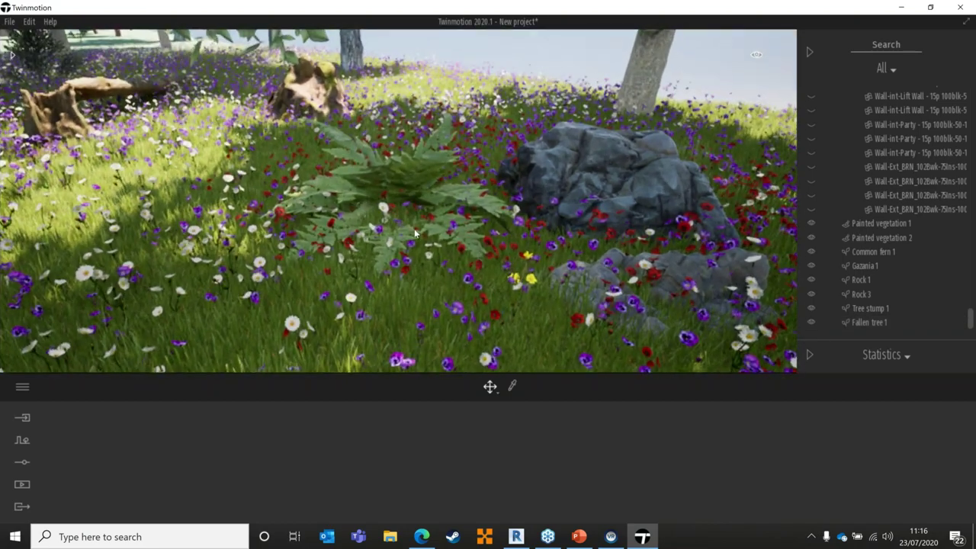
- Turn off isolation to show the whole model again and bring the road and apartment building into view
{"action": "right_click", "coordinate": [892, 209]}
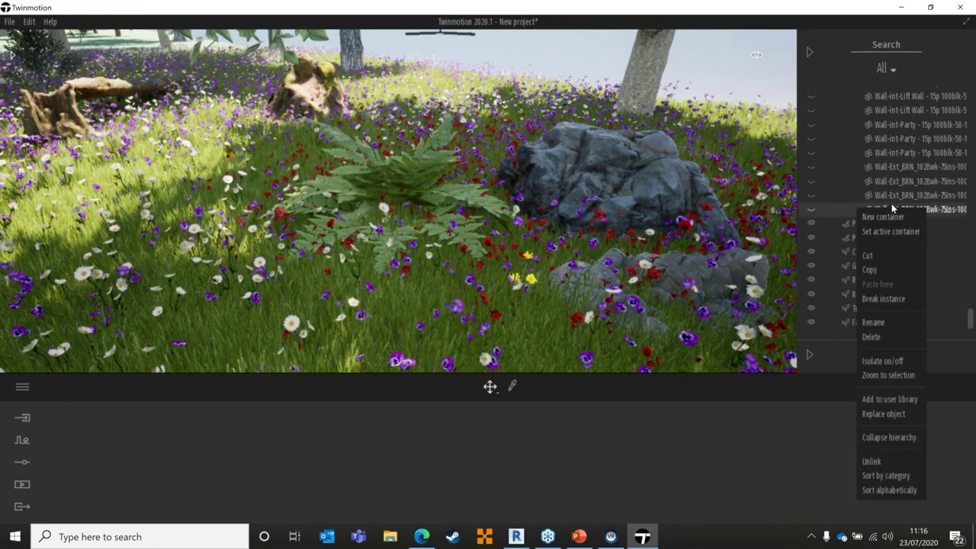
{"action": "left_click", "coordinate": [881, 364]}
{"action": "right_click_drag", "start_coordinate": [523, 135], "coordinate": [492, 30]}
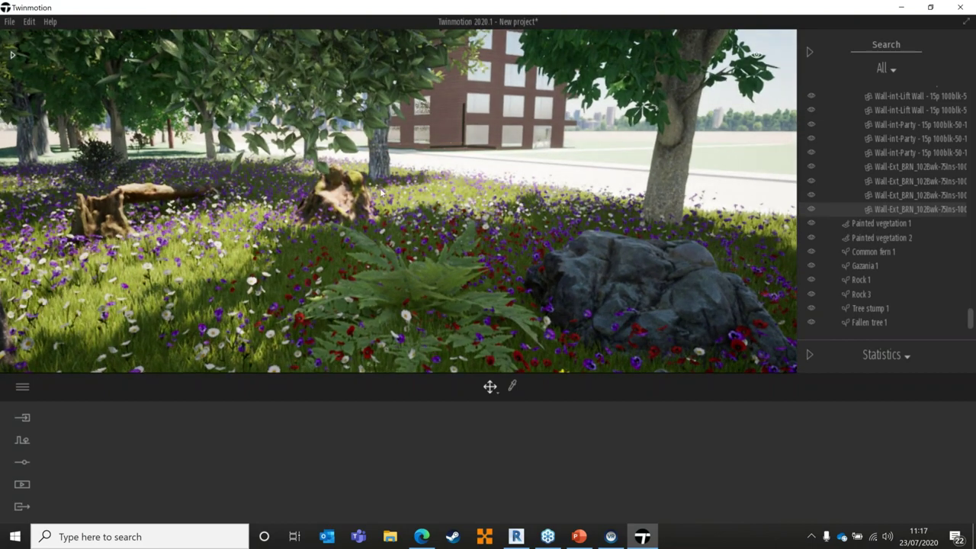
{"action": "right_click_drag", "start_coordinate": [518, 167], "coordinate": [517, 155]}
{"action": "key", "text": "w"}
{"action": "key", "text": "d"}
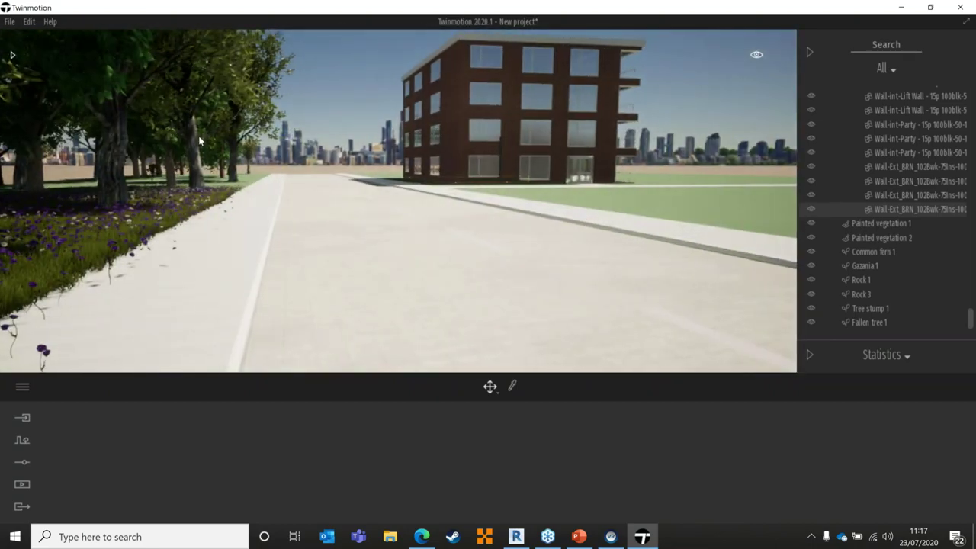
- Save the project as tm1 in the Twinmotion folder
{"action": "left_click", "coordinate": [9, 21]}
{"action": "left_click", "coordinate": [33, 116]}
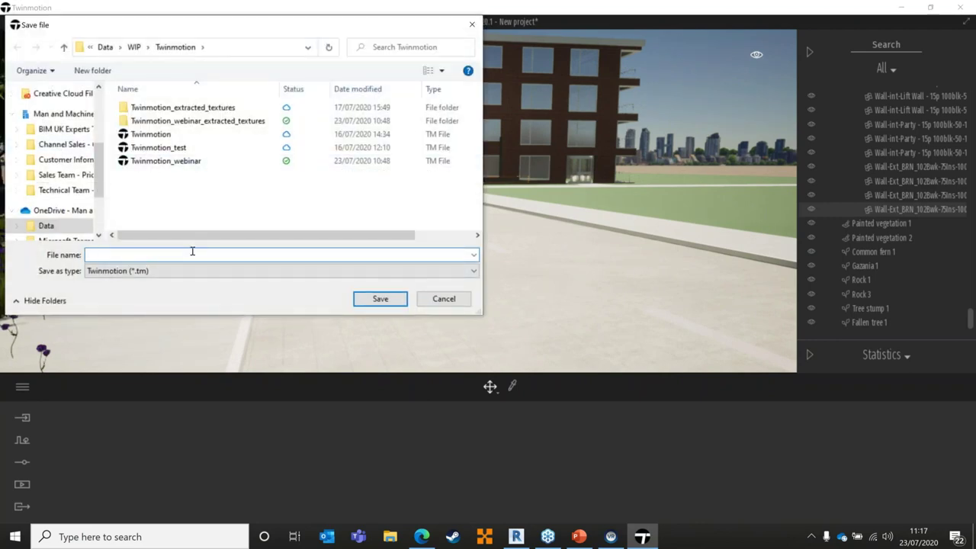
{"action": "type", "text": "tm1"}
{"action": "key", "text": "Return"}
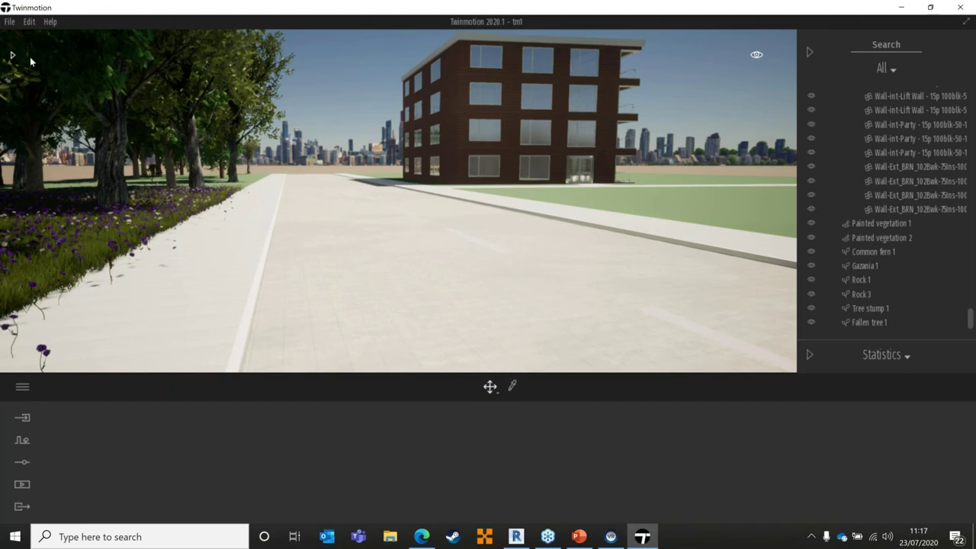
- Apply the Asphalt 1 material from the man-made ground materials to the road surface
{"action": "left_click", "coordinate": [11, 53]}
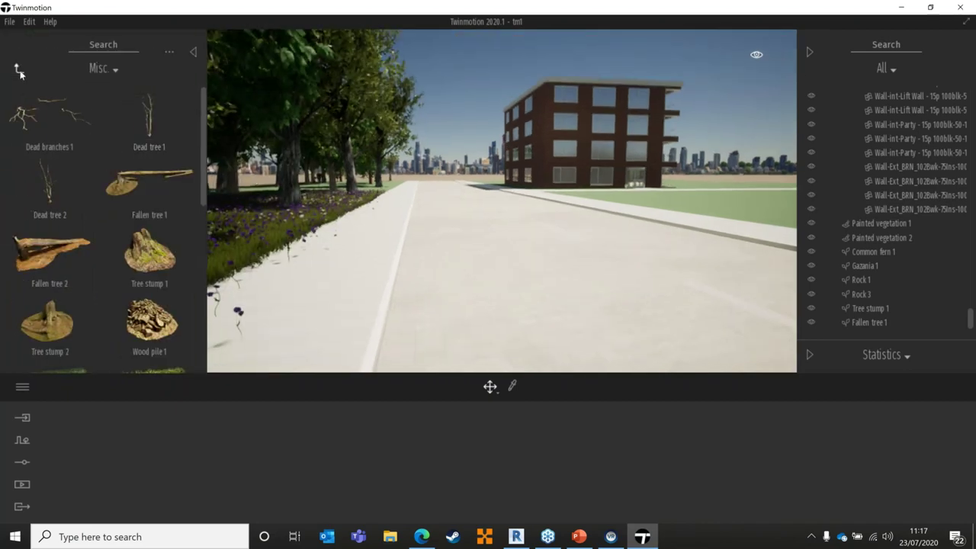
{"action": "left_click", "coordinate": [18, 70]}
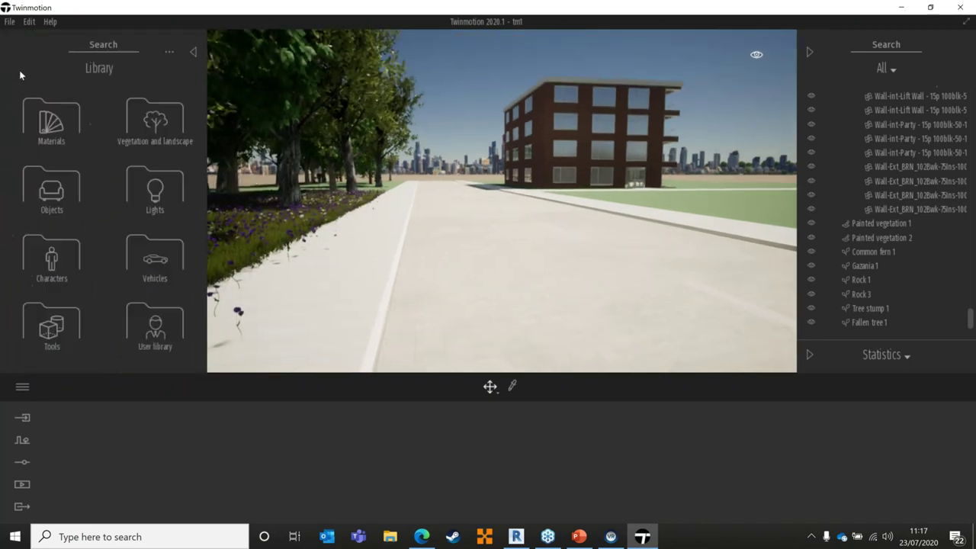
{"action": "left_click", "coordinate": [42, 126]}
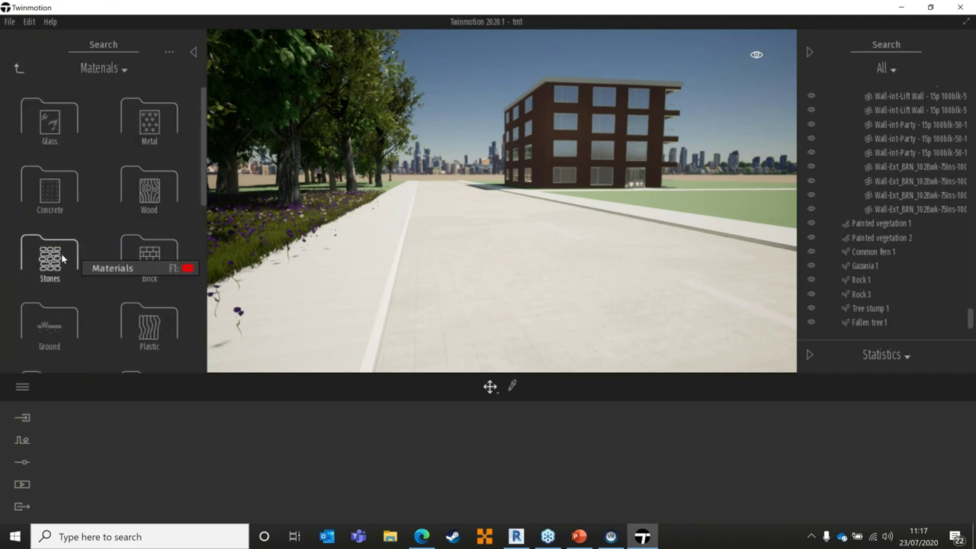
{"action": "scroll", "coordinate": [57, 297], "scroll_direction": "down", "scroll_amount": 1}
{"action": "left_click", "coordinate": [56, 299]}
{"action": "left_click", "coordinate": [61, 124]}
{"action": "left_click_drag", "start_coordinate": [65, 135], "coordinate": [567, 311]}
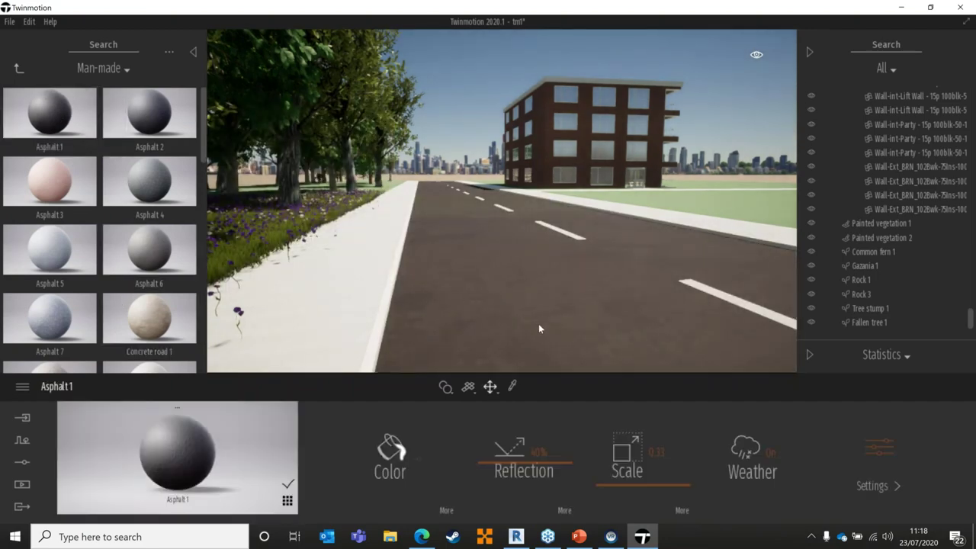
- Get close to the road surface and lower the asphalt's reflection to 12%
{"action": "scroll", "coordinate": [539, 309], "scroll_direction": "up", "scroll_amount": 5}
{"action": "right_click_drag", "start_coordinate": [527, 249], "coordinate": [609, 354]}
{"action": "scroll", "coordinate": [419, 111], "scroll_direction": "up", "scroll_amount": 3}
{"action": "scroll", "coordinate": [418, 110], "scroll_direction": "down", "scroll_amount": 2}
{"action": "scroll", "coordinate": [418, 112], "scroll_direction": "up", "scroll_amount": 2}
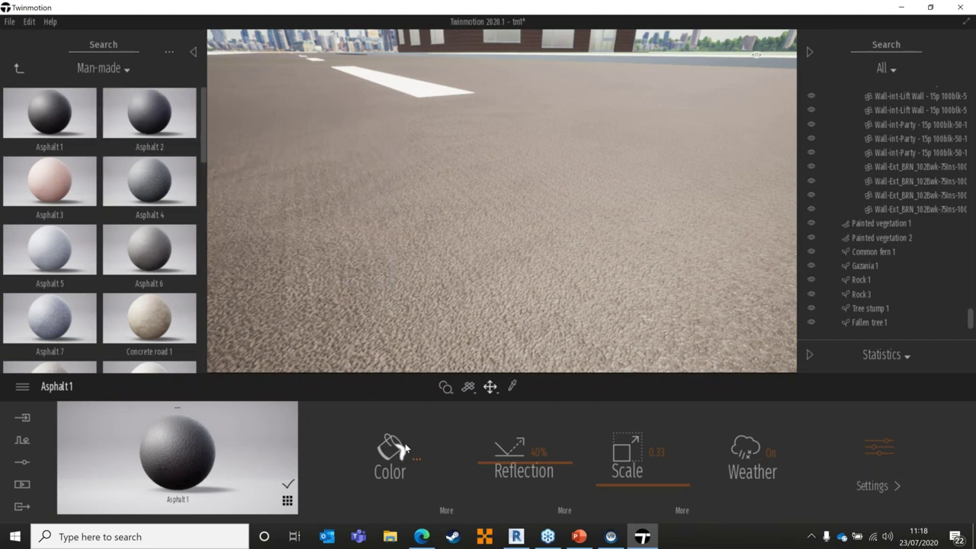
{"action": "left_click_drag", "start_coordinate": [533, 471], "coordinate": [540, 489]}
- Try a texture scale of 1 on the road asphalt and settle on 0.5
{"action": "mouse_move", "coordinate": [643, 487]}
{"action": "left_mouse_down"}
{"action": "mouse_move", "coordinate": [646, 471]}
{"action": "mouse_move", "coordinate": [645, 487]}
{"action": "left_mouse_up"}
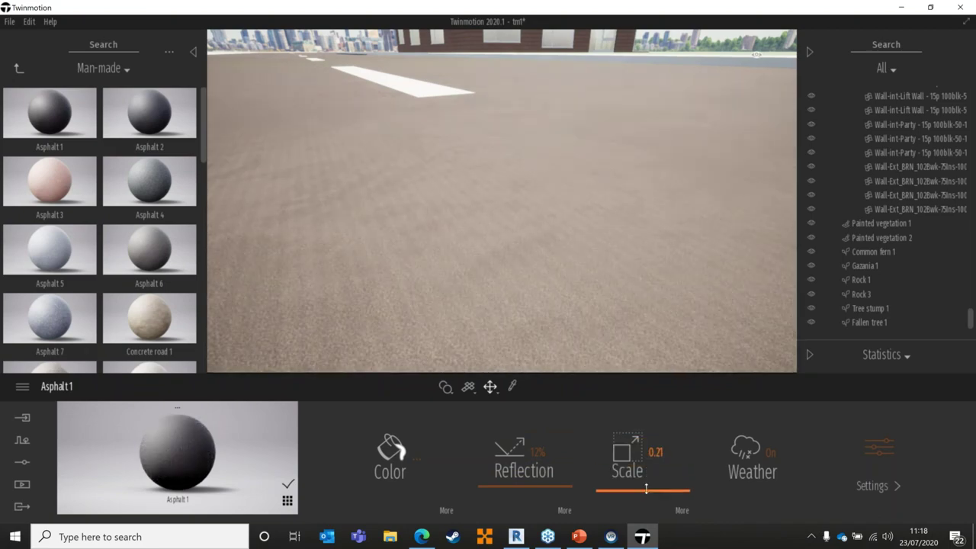
{"action": "left_click", "coordinate": [657, 454]}
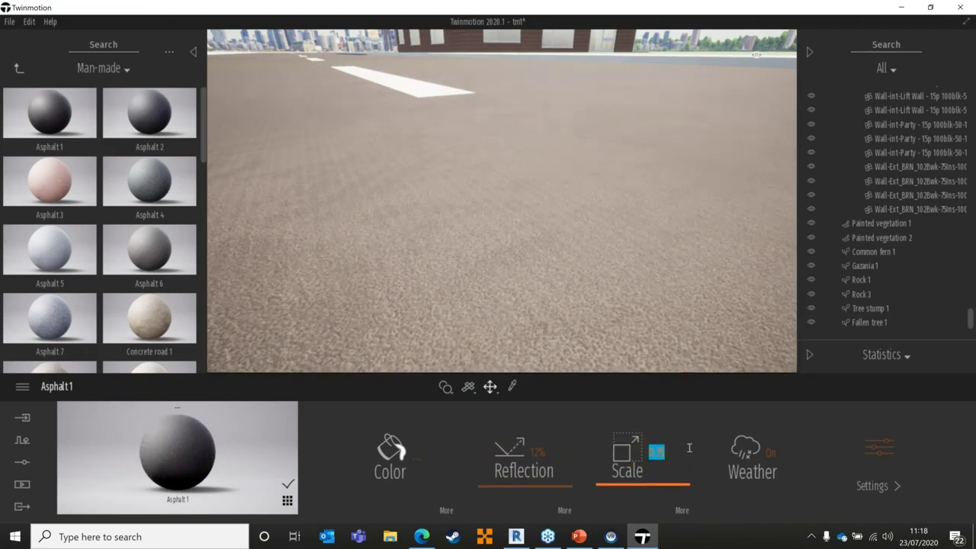
{"action": "type", "text": "1"}
{"action": "key", "text": "Return"}
{"action": "type", "text": "0.5"}
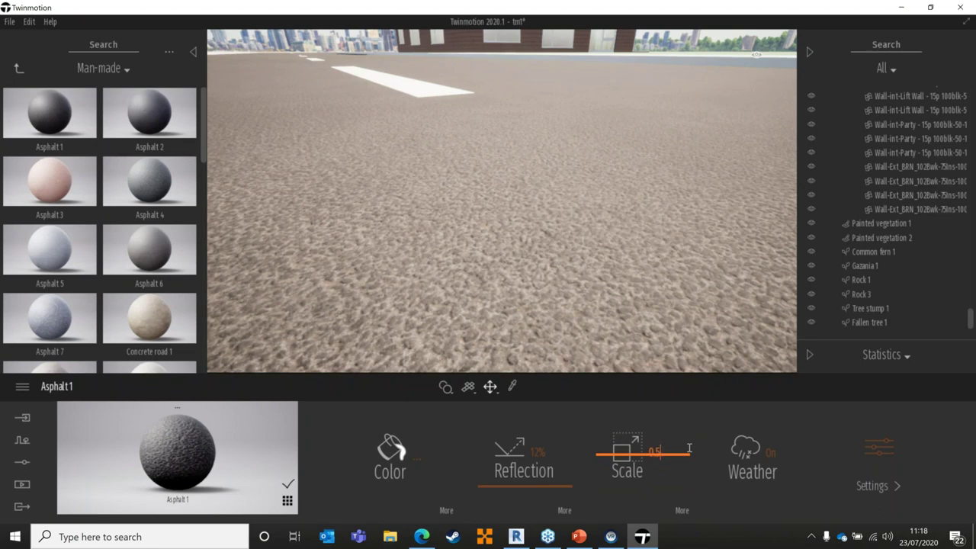
{"action": "key", "text": "Return"}
{"action": "key", "text": "BackSpace"}
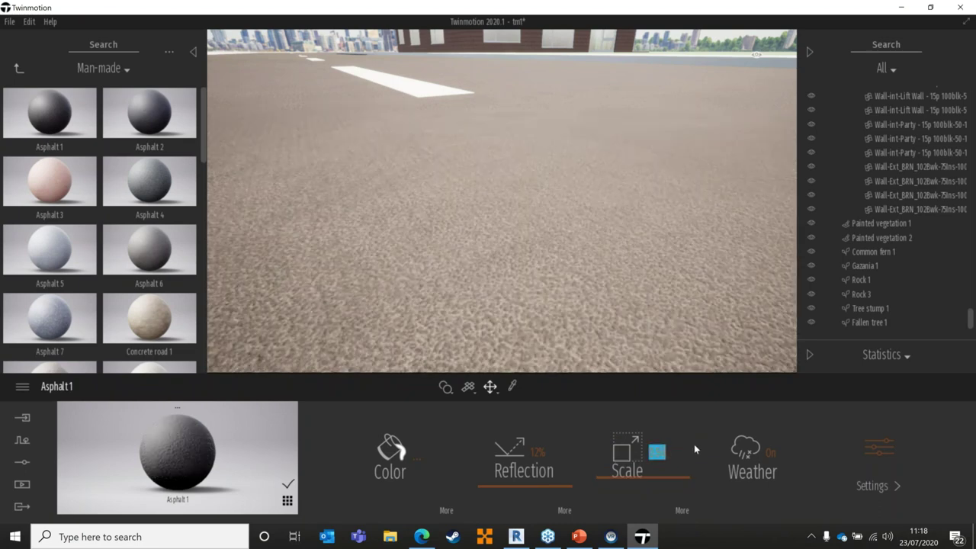
- Examine the asphalt's rotation and advanced settings, trying a lower bump and restoring it to 100%
{"action": "left_click", "coordinate": [683, 510]}
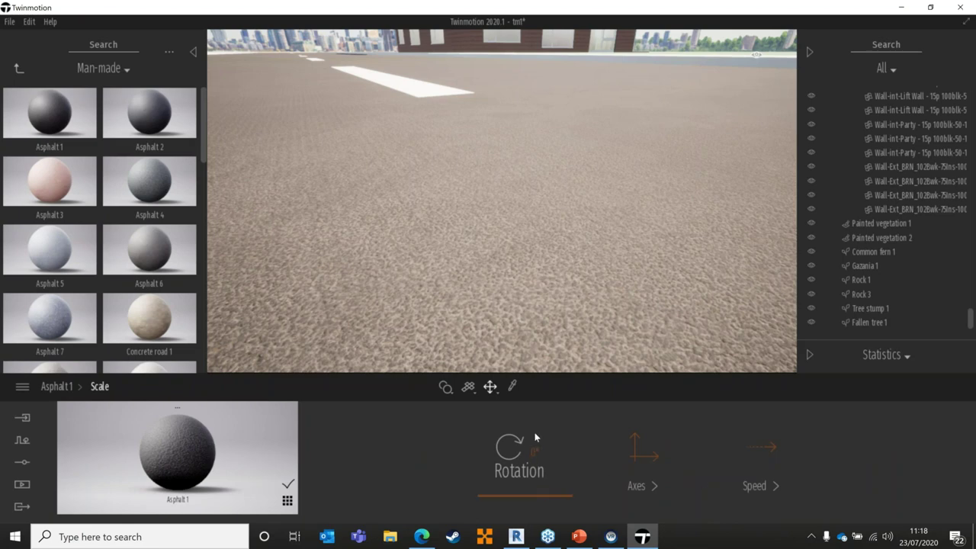
{"action": "left_click", "coordinate": [71, 387]}
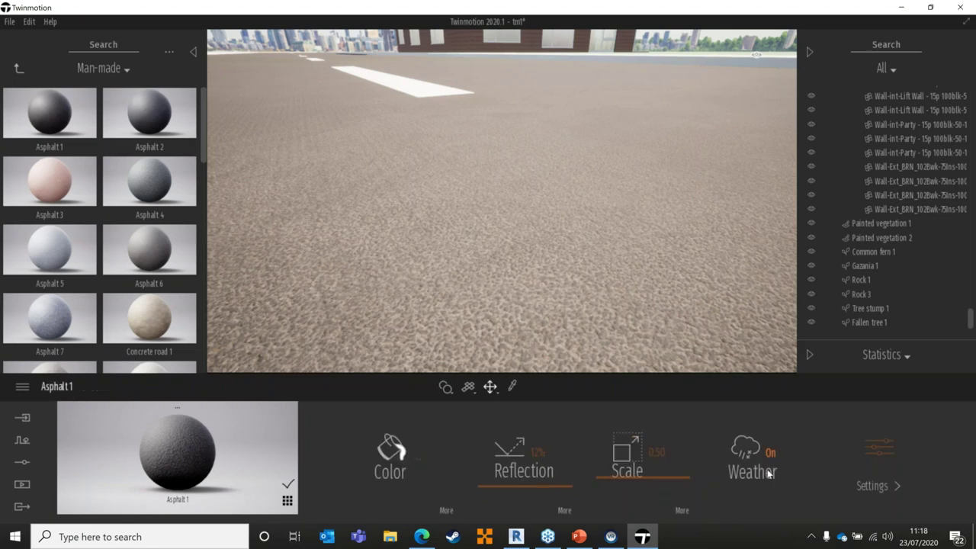
{"action": "left_click", "coordinate": [879, 452]}
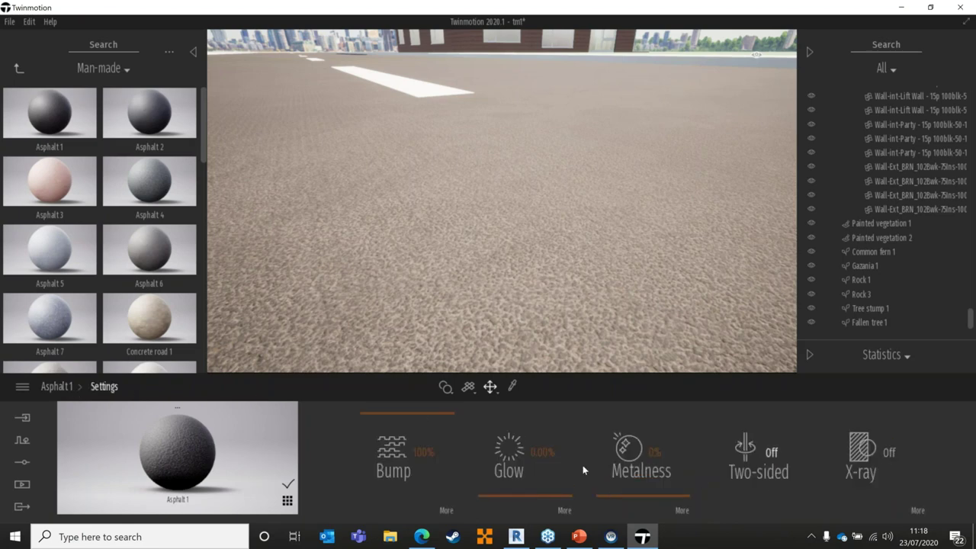
{"action": "left_click_drag", "start_coordinate": [394, 420], "coordinate": [413, 383]}
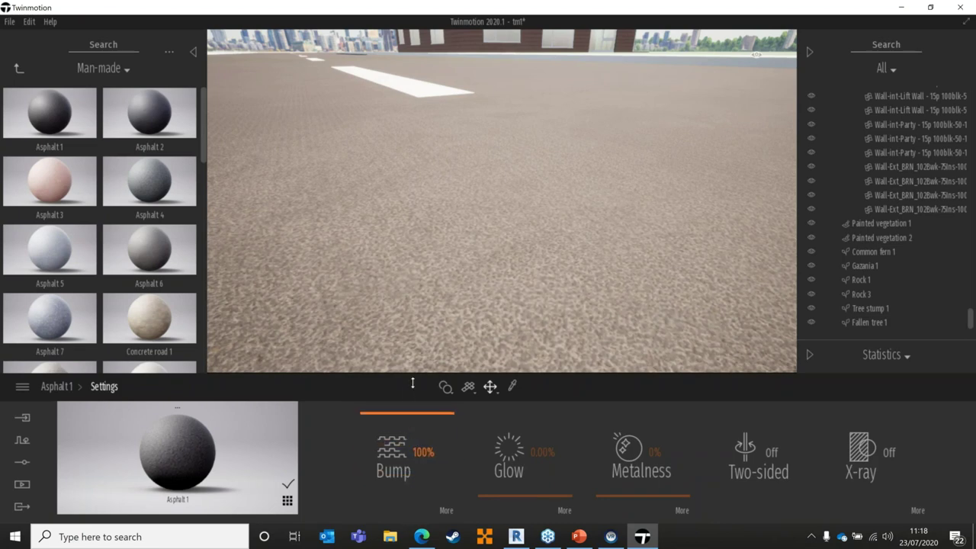
{"action": "left_click", "coordinate": [56, 387]}
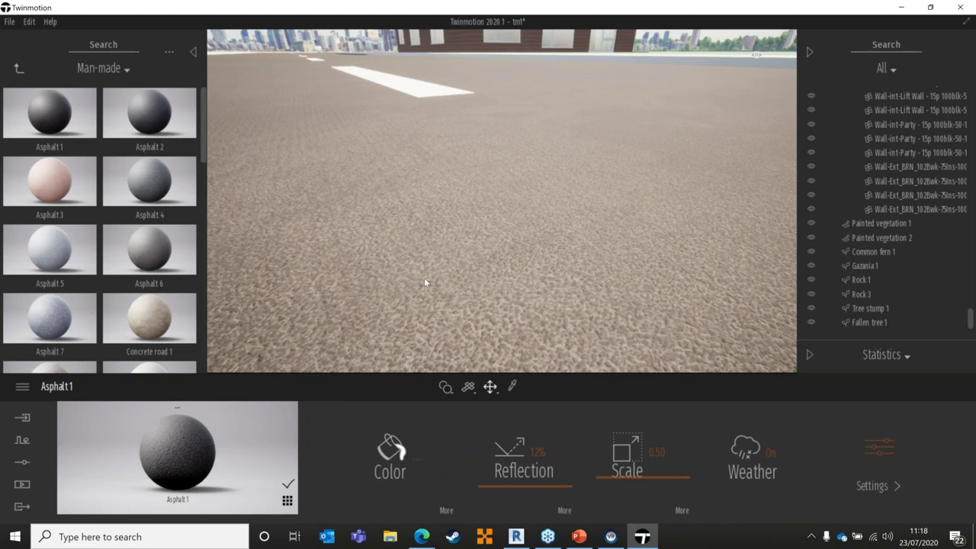
- Try Asphalt 1 on the white road markings and undo it
{"action": "scroll", "coordinate": [442, 212], "scroll_direction": "down", "scroll_amount": 5}
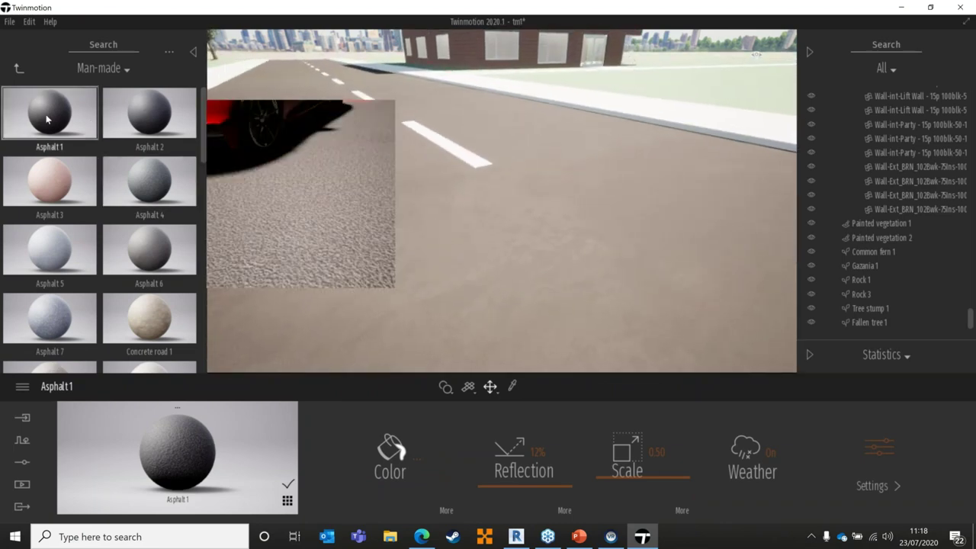
{"action": "left_click", "coordinate": [483, 154]}
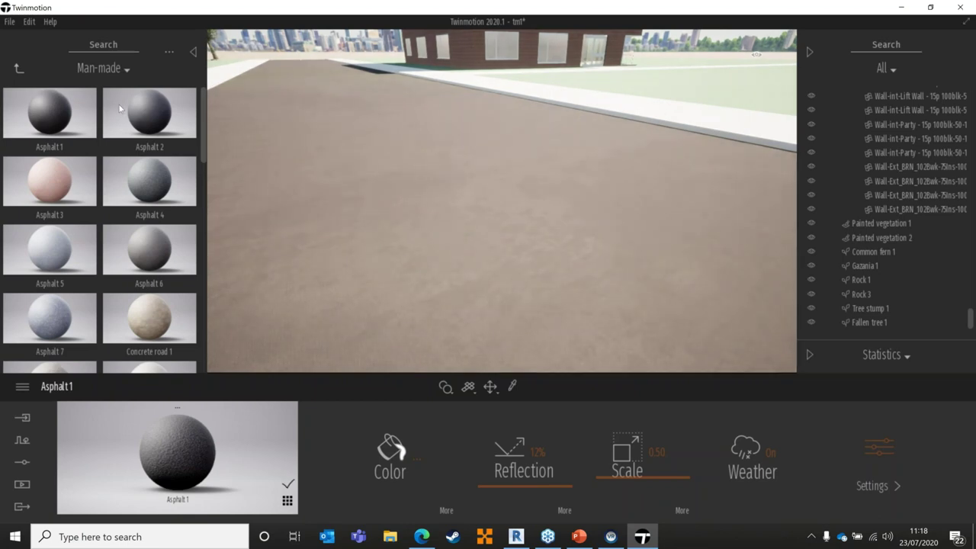
{"action": "key", "text": "ctrl+z"}
- Apply the Concrete road 3 material to the white lane markings on the road
{"action": "mouse_move", "coordinate": [176, 305]}
{"action": "scroll", "coordinate": [176, 305], "scroll_direction": "down", "scroll_amount": 1}
{"action": "scroll", "coordinate": [175, 306], "scroll_direction": "down", "scroll_amount": 1}
{"action": "left_click_drag", "start_coordinate": [156, 285], "coordinate": [471, 161]}
{"action": "right_click_drag", "start_coordinate": [471, 162], "coordinate": [402, 167]}
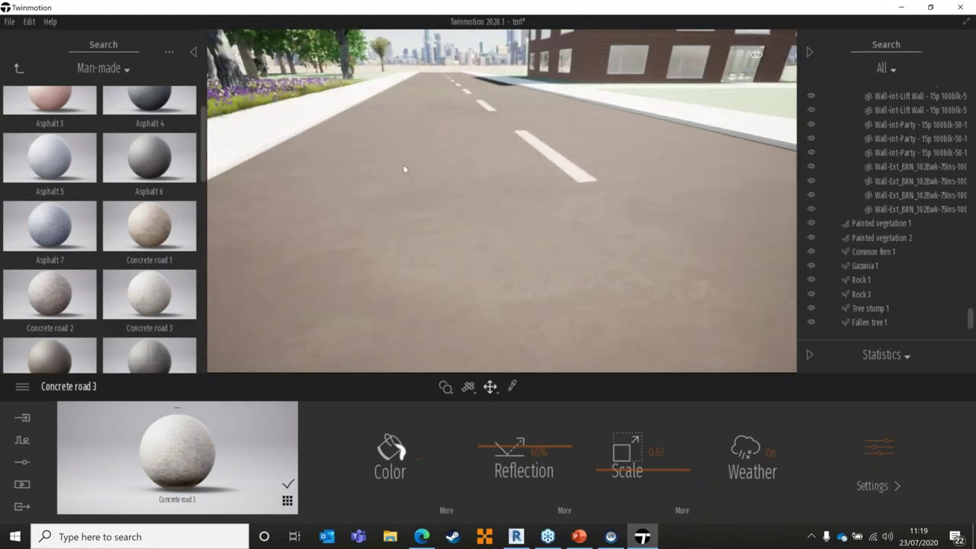
- Find the Airport tarmac material and apply it to the kerb between the road and the pavement
{"action": "key", "text": "a"}
{"action": "right_click_drag", "start_coordinate": [538, 202], "coordinate": [412, 214]}
{"action": "scroll", "coordinate": [79, 212], "scroll_direction": "down", "scroll_amount": 7}
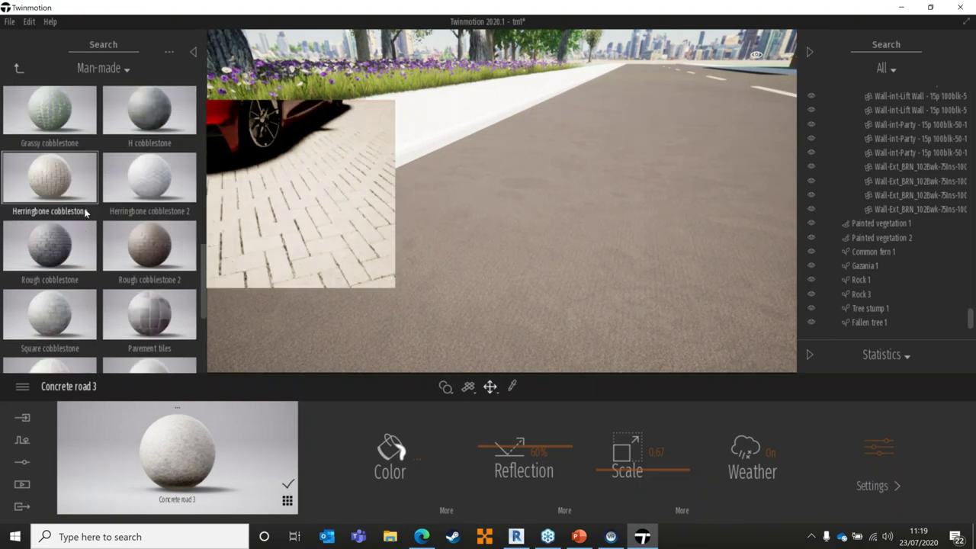
{"action": "scroll", "coordinate": [86, 214], "scroll_direction": "down", "scroll_amount": 4}
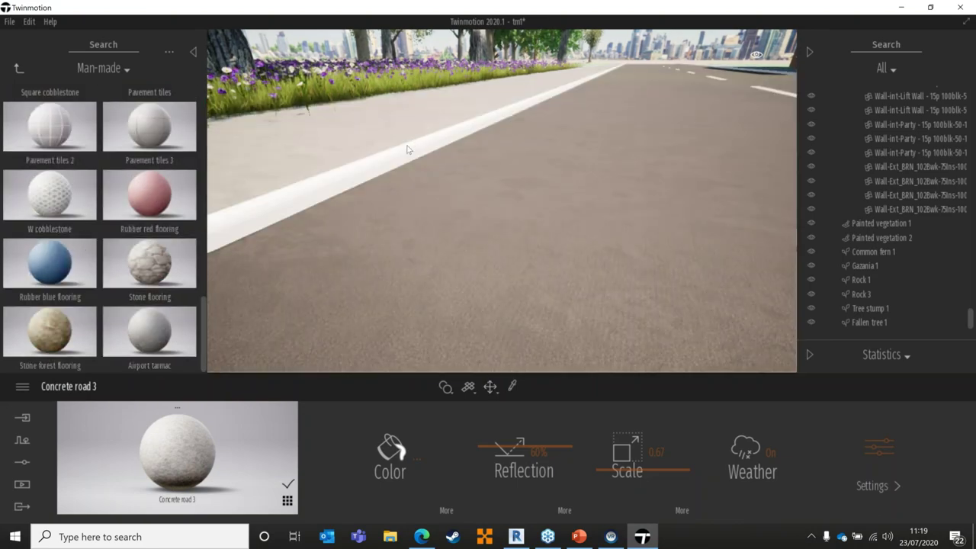
{"action": "left_click", "coordinate": [360, 178]}
{"action": "mouse_move", "coordinate": [353, 173]}
{"action": "right_mouse_down"}
{"action": "mouse_move", "coordinate": [388, 174]}
{"action": "mouse_move", "coordinate": [358, 174]}
{"action": "right_mouse_up"}
{"action": "key", "text": "a"}
{"action": "key", "text": "d"}
{"action": "key", "text": "a"}
- Set the kerb's Airport tarmac texture scale to 1.5
{"action": "double_click", "coordinate": [660, 453]}
{"action": "type", "text": "1."}
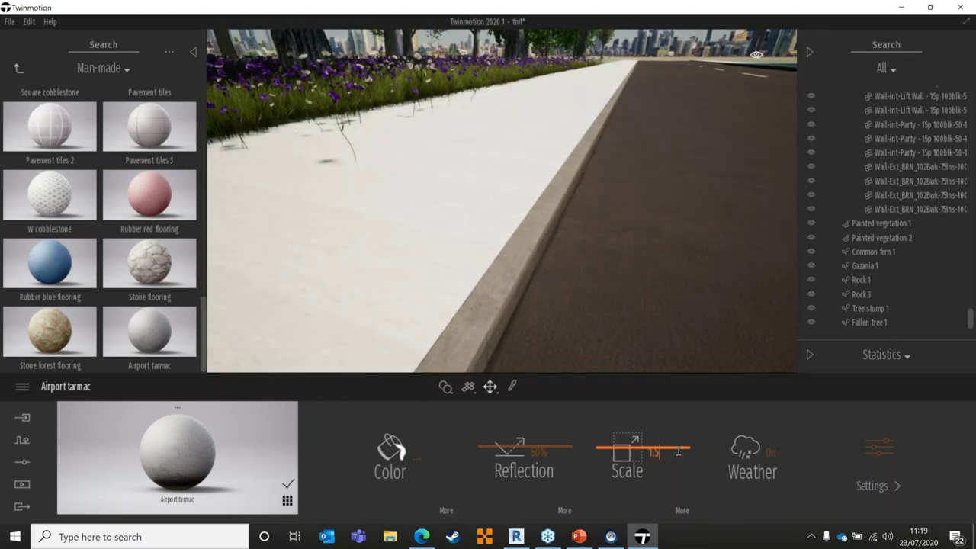
{"action": "type", "text": "5"}
{"action": "key", "text": "Return"}
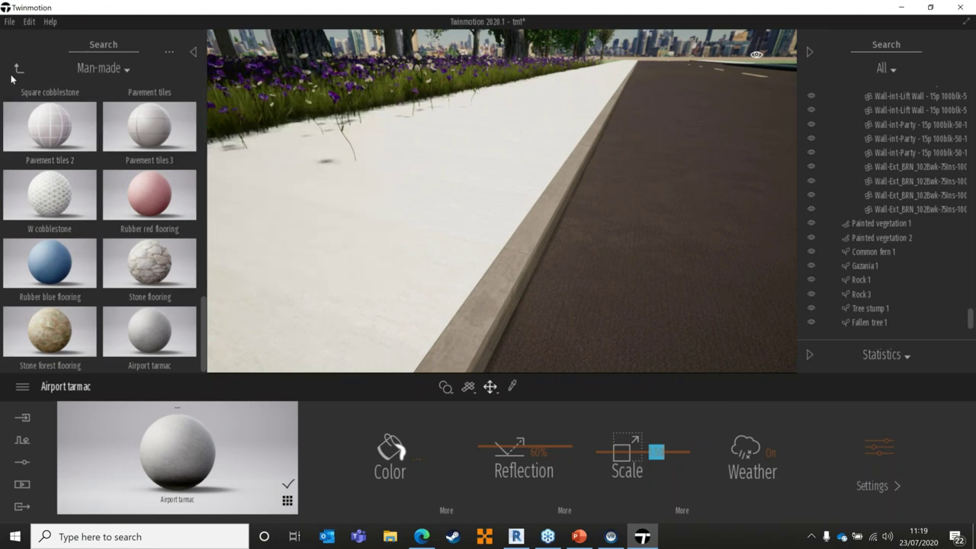
- Apply Pavement tiles 3 to the pavement beside the kerb and set its texture scale to 2.5
{"action": "left_click_drag", "start_coordinate": [49, 124], "coordinate": [419, 221]}
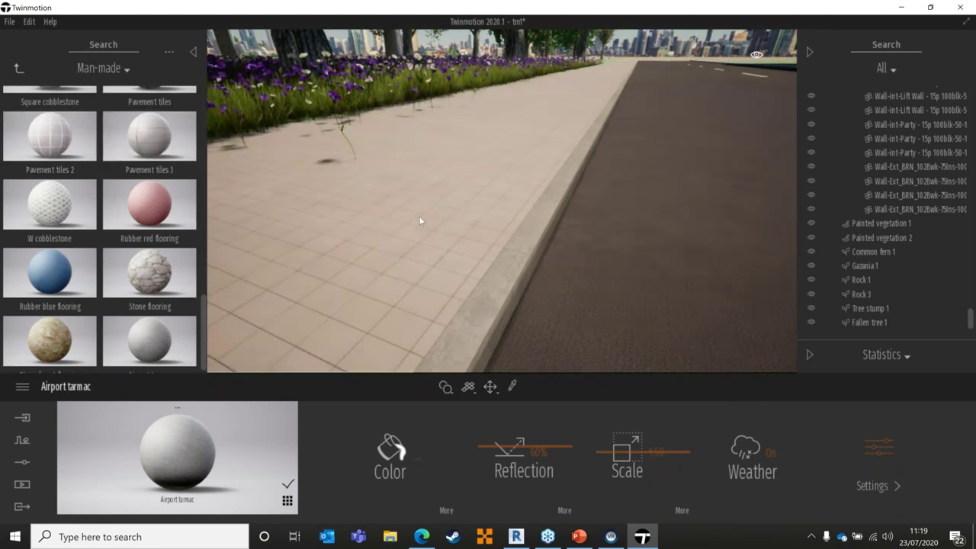
{"action": "left_click", "coordinate": [660, 452]}
{"action": "type", "text": "2.5"}
{"action": "key", "text": "Return"}
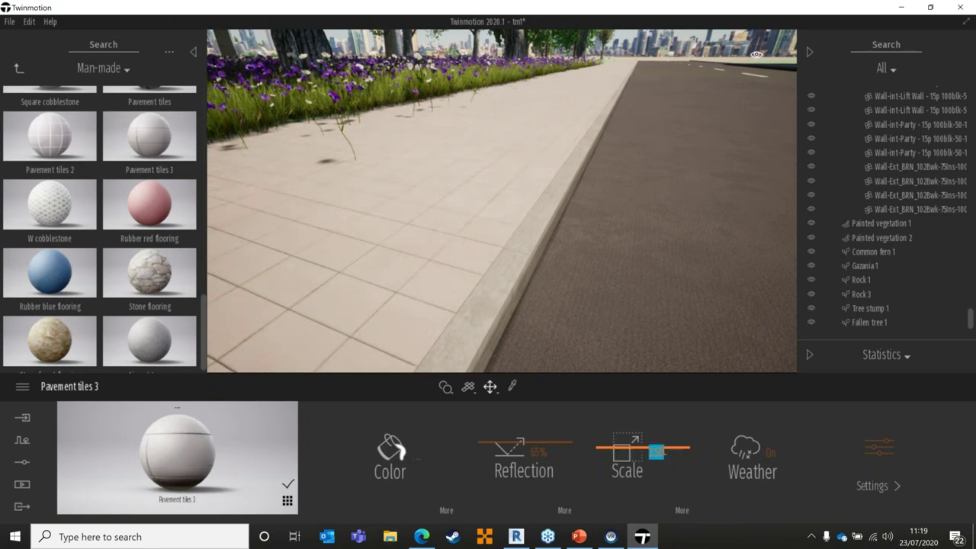
- Examine the new road, kerb and pavement materials along the street on both sides of the road
{"action": "right_click_drag", "start_coordinate": [543, 237], "coordinate": [732, 190]}
{"action": "key", "text": "q"}
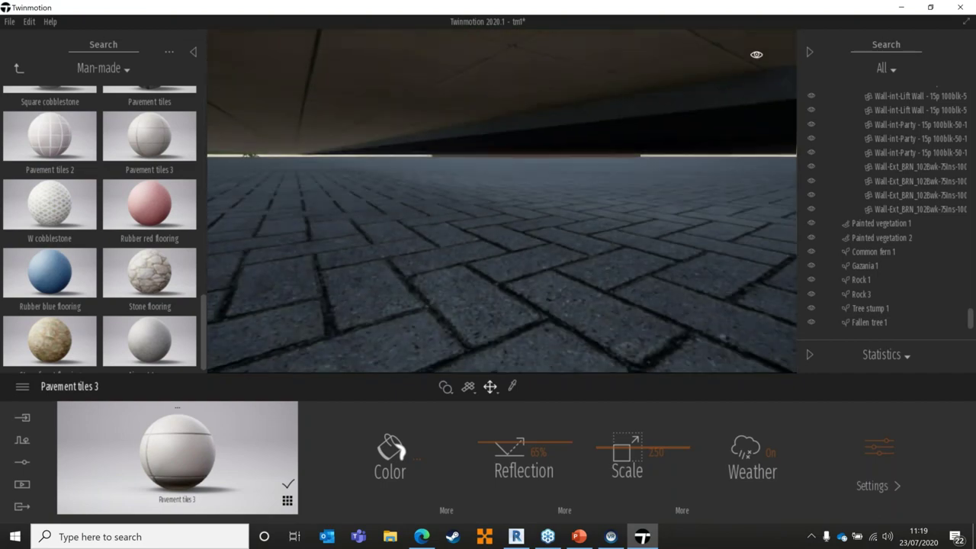
{"action": "key", "text": "e"}
{"action": "key", "text": "d"}
{"action": "key", "text": "d"}
{"action": "right_click_drag", "start_coordinate": [542, 238], "coordinate": [435, 197]}
{"action": "key", "text": "d"}
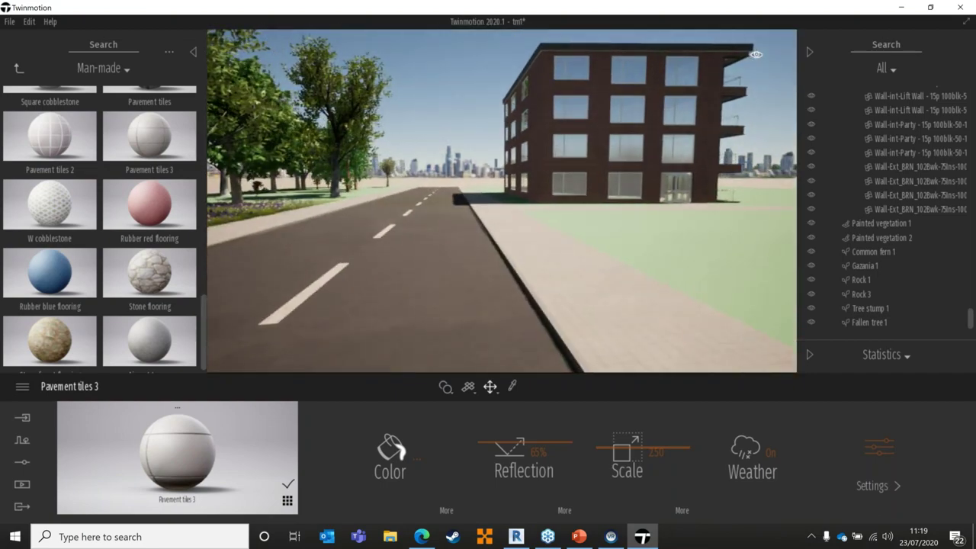
{"action": "key", "text": "w"}
{"action": "key", "text": "w"}
{"action": "key", "text": "d"}
{"action": "right_click_drag", "start_coordinate": [502, 200], "coordinate": [425, 206]}
{"action": "right_click_drag", "start_coordinate": [502, 200], "coordinate": [485, 183]}
{"action": "key", "text": "d"}
{"action": "right_click_drag", "start_coordinate": [556, 241], "coordinate": [396, 252]}
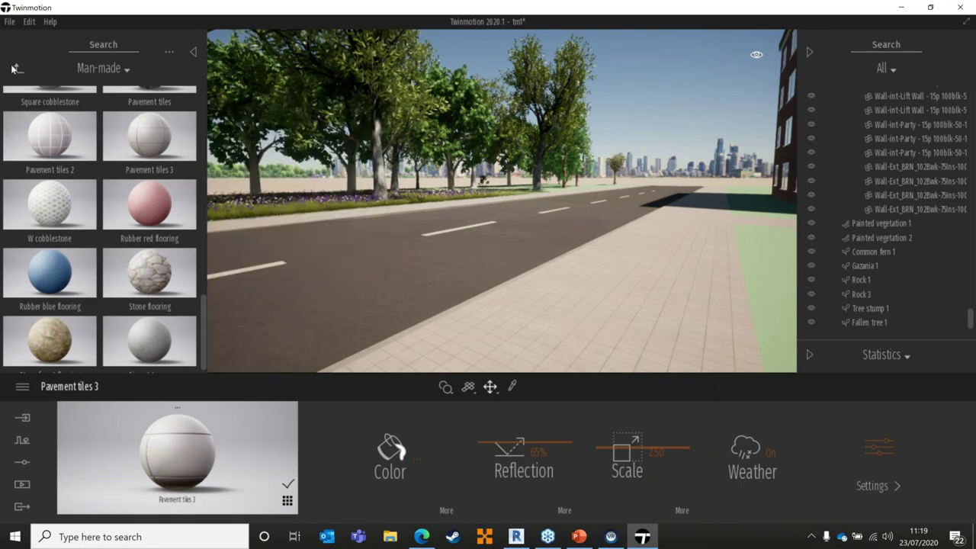
- Try autumn, rainy and snowy winter conditions on the street scene using the weather and season settings
{"action": "left_click", "coordinate": [23, 462]}
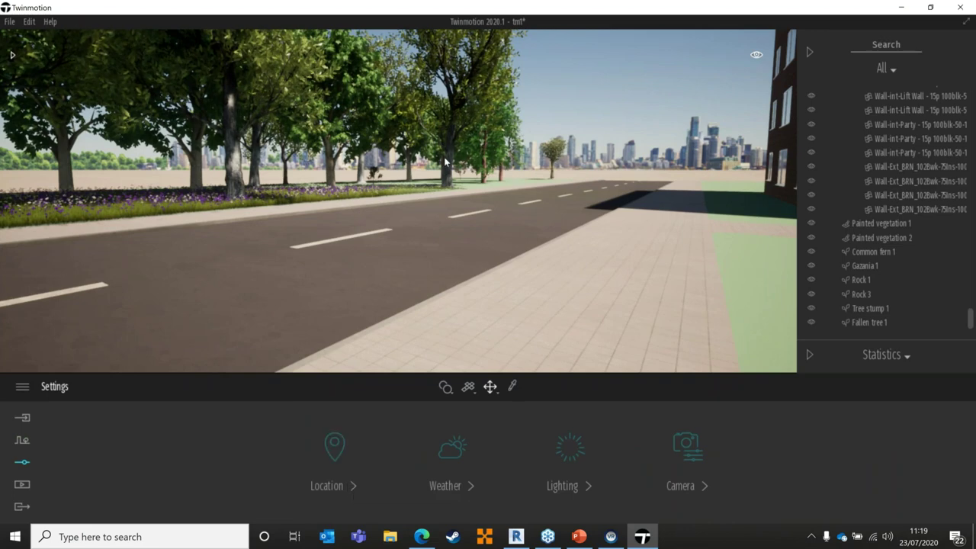
{"action": "left_click", "coordinate": [453, 450]}
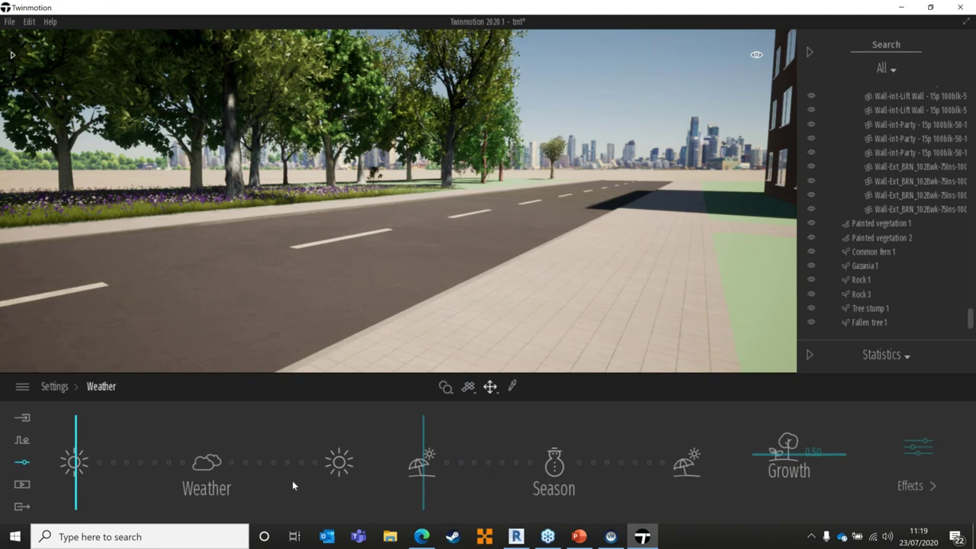
{"action": "left_click_drag", "start_coordinate": [427, 455], "coordinate": [487, 456]}
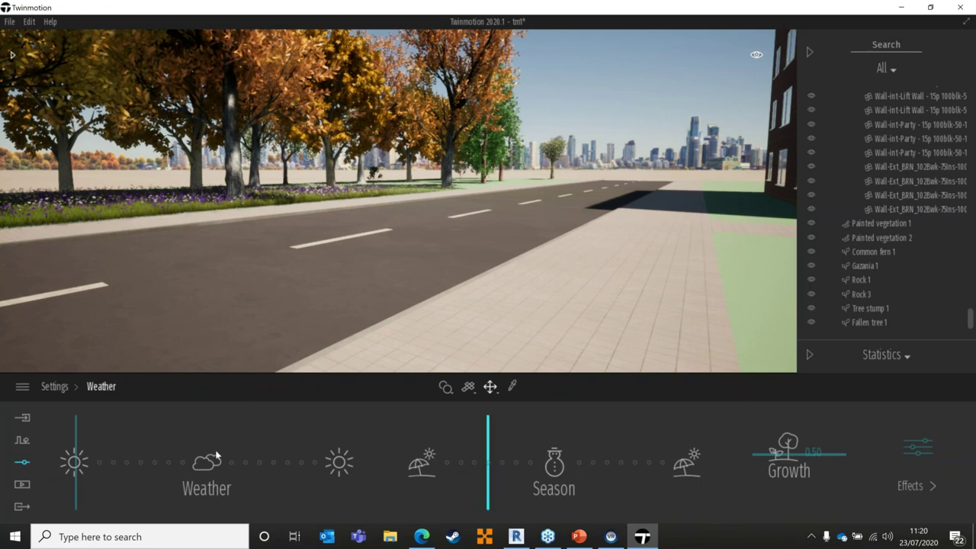
{"action": "left_click_drag", "start_coordinate": [78, 467], "coordinate": [192, 462]}
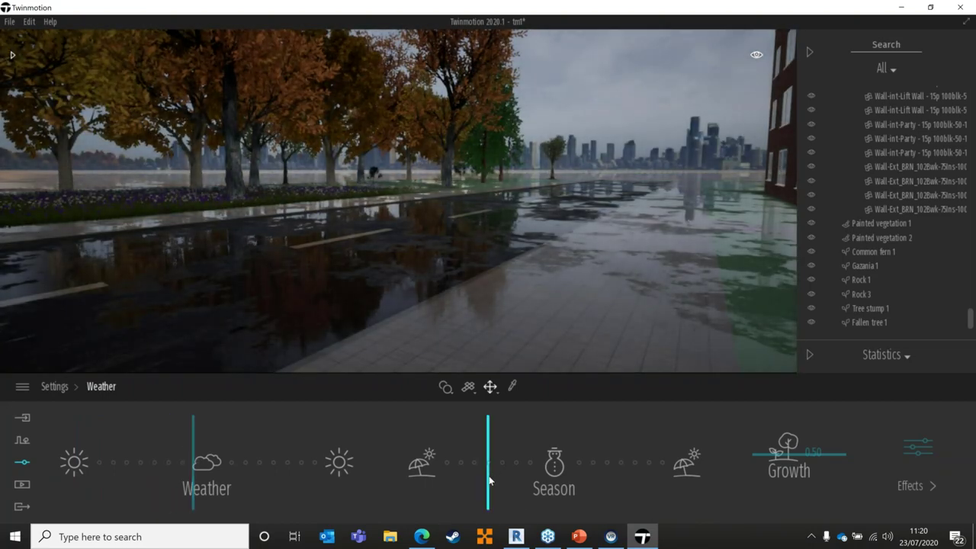
{"action": "left_click_drag", "start_coordinate": [488, 486], "coordinate": [546, 463]}
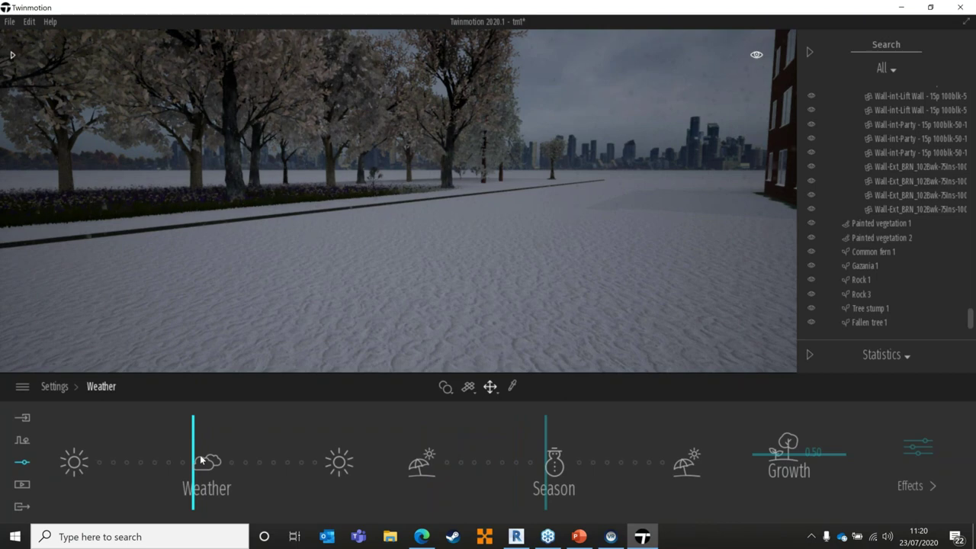
{"action": "left_click_drag", "start_coordinate": [545, 462], "coordinate": [562, 457]}
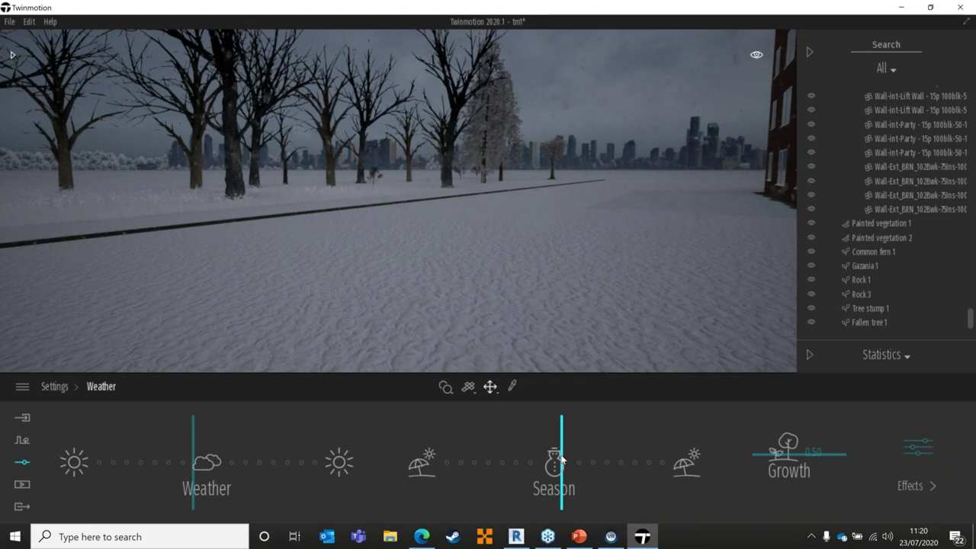
- Return the season to summer and the weather to clear sun, and set the vegetation growth to 0.34
{"action": "left_click_drag", "start_coordinate": [561, 458], "coordinate": [393, 469]}
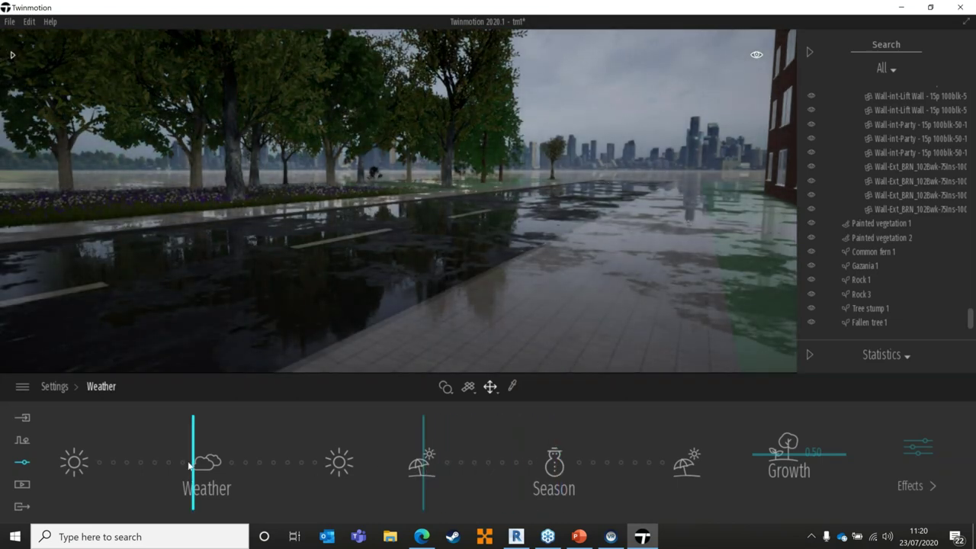
{"action": "left_click_drag", "start_coordinate": [193, 462], "coordinate": [56, 460]}
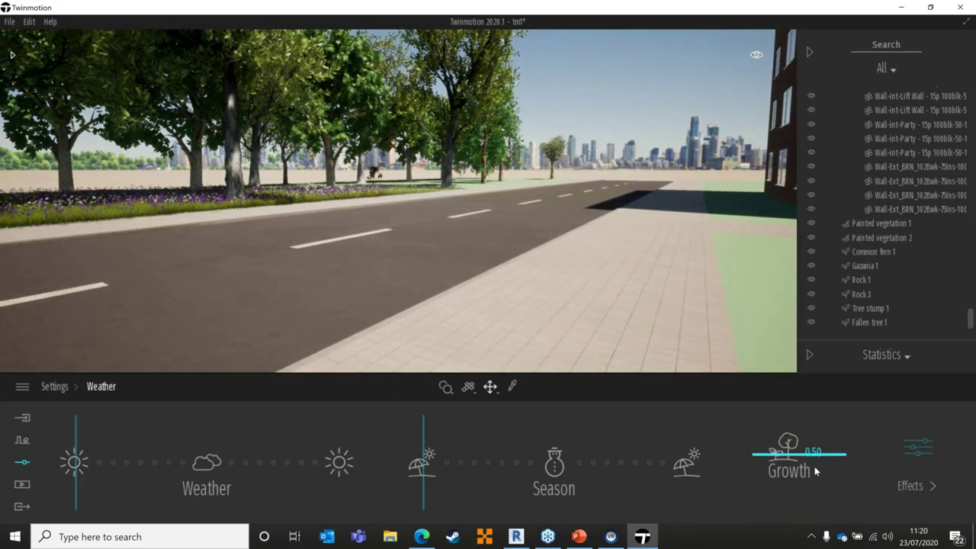
{"action": "mouse_move", "coordinate": [807, 454]}
{"action": "left_mouse_down"}
{"action": "mouse_move", "coordinate": [806, 494]}
{"action": "mouse_move", "coordinate": [809, 468]}
{"action": "left_mouse_up"}
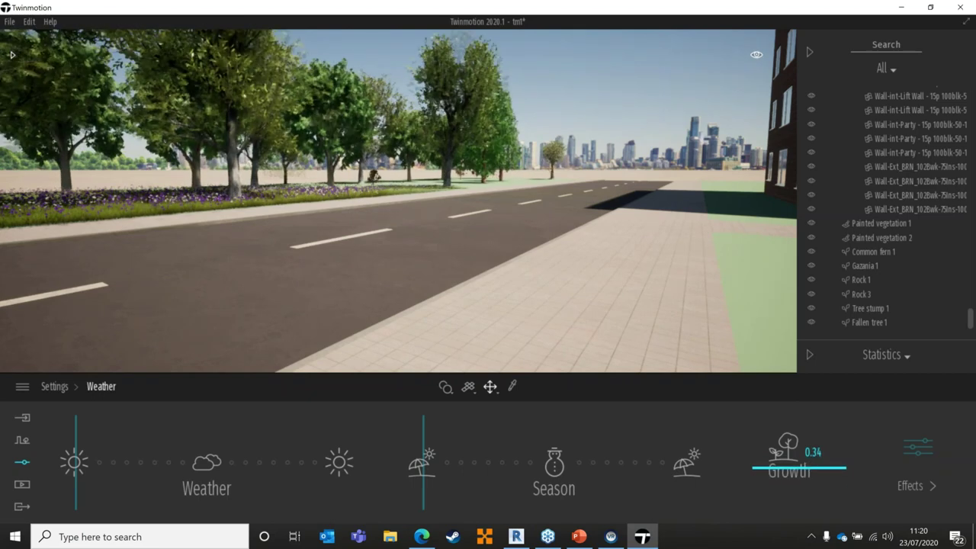
- Select the two grass areas around the apartment building and isolate them from the rest of the model
{"action": "middle_click_drag", "start_coordinate": [529, 180], "coordinate": [795, 188], "text": "shift"}
{"action": "key", "text": "e"}
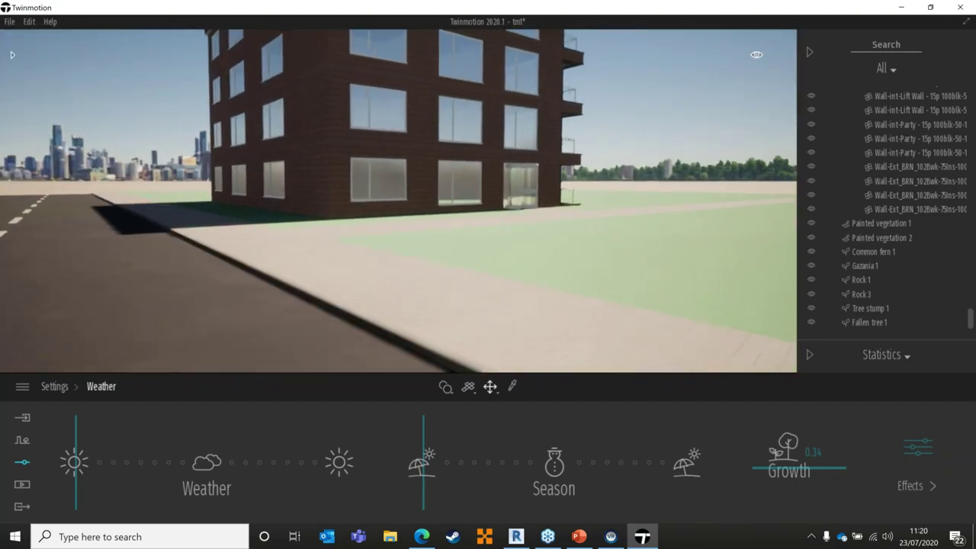
{"action": "right_click_drag", "start_coordinate": [398, 200], "coordinate": [551, 312]}
{"action": "right_click_drag", "start_coordinate": [755, 190], "coordinate": [530, 175]}
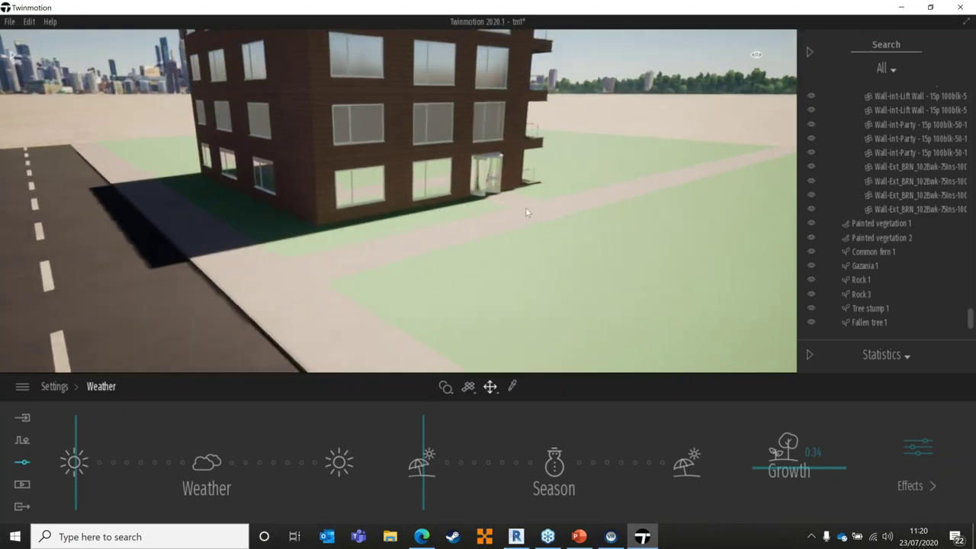
{"action": "left_click", "coordinate": [600, 172]}
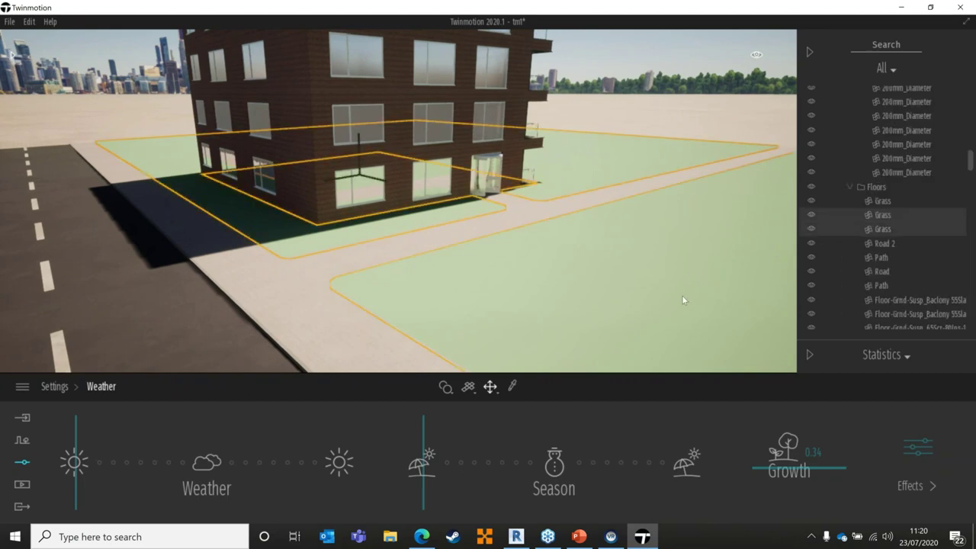
{"action": "right_click", "coordinate": [882, 216]}
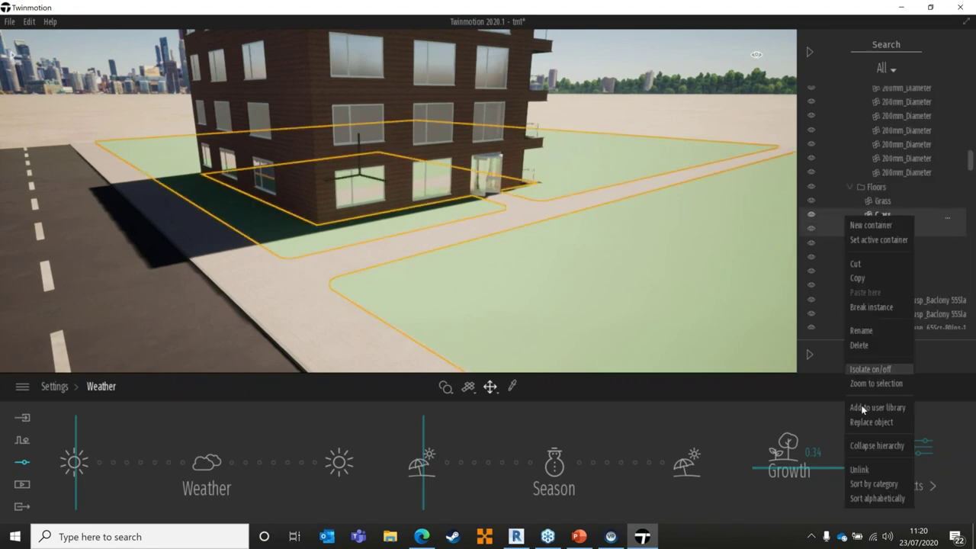
{"action": "left_click", "coordinate": [869, 369]}
{"action": "left_click", "coordinate": [608, 186]}
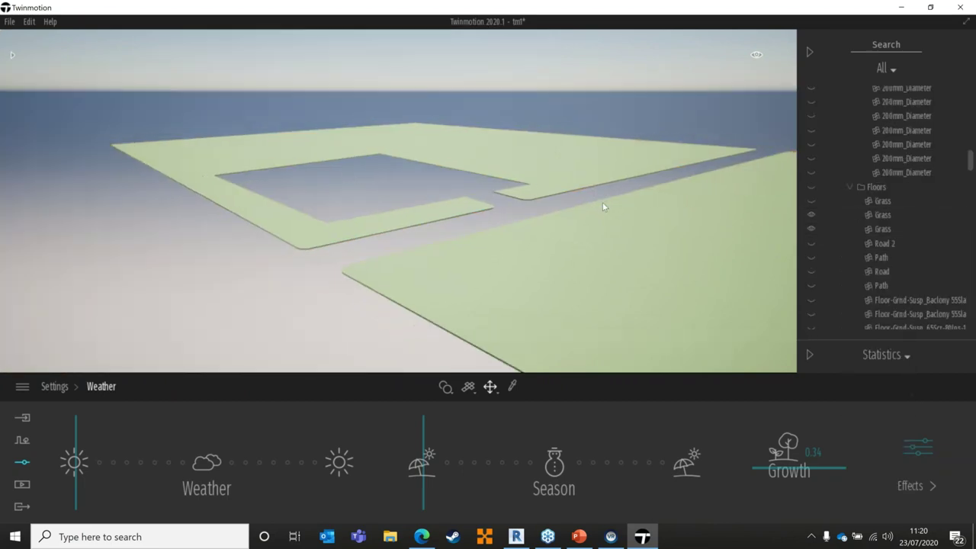
{"action": "middle_click_drag", "start_coordinate": [651, 212], "coordinate": [663, 185]}
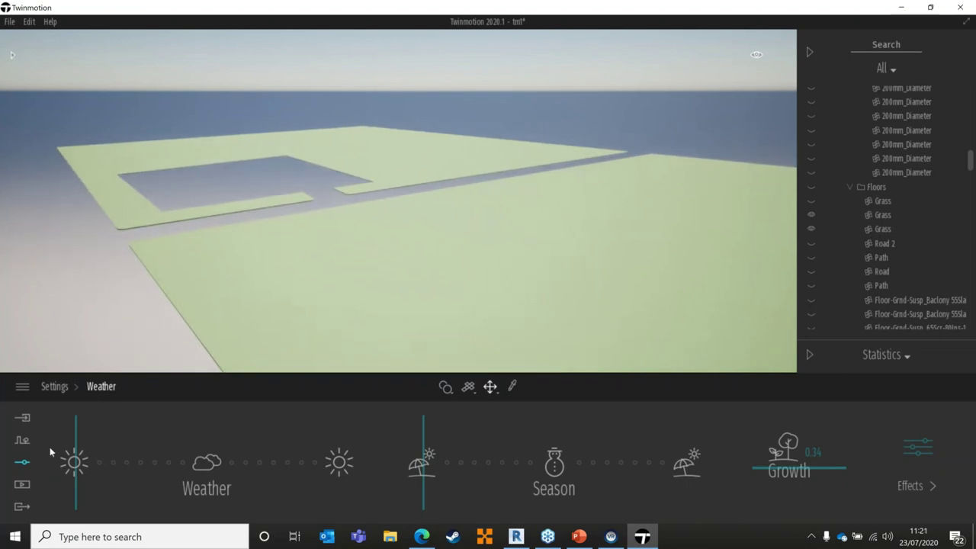
- Set up vegetation painting with the Lawn 01 grass at 100% density
{"action": "left_click", "coordinate": [22, 441]}
{"action": "left_click", "coordinate": [454, 450]}
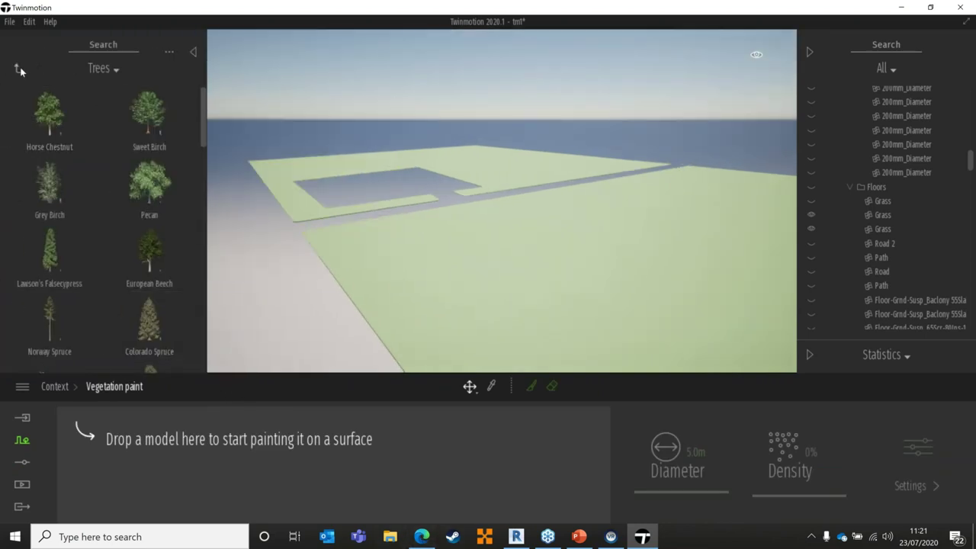
{"action": "left_click", "coordinate": [20, 67]}
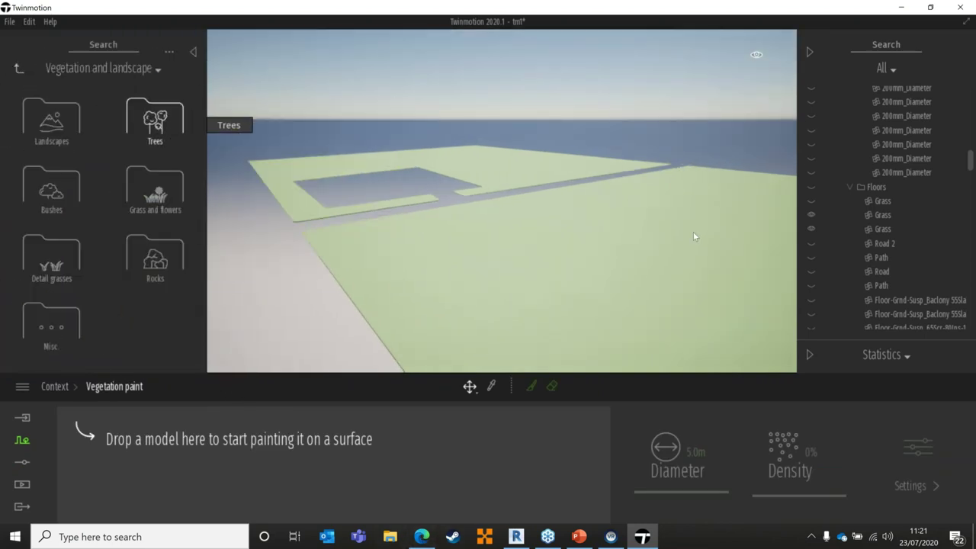
{"action": "left_click", "coordinate": [155, 202]}
{"action": "mouse_move", "coordinate": [25, 118]}
{"action": "left_mouse_down"}
{"action": "mouse_move", "coordinate": [190, 447]}
{"action": "mouse_move", "coordinate": [320, 450]}
{"action": "left_mouse_up"}
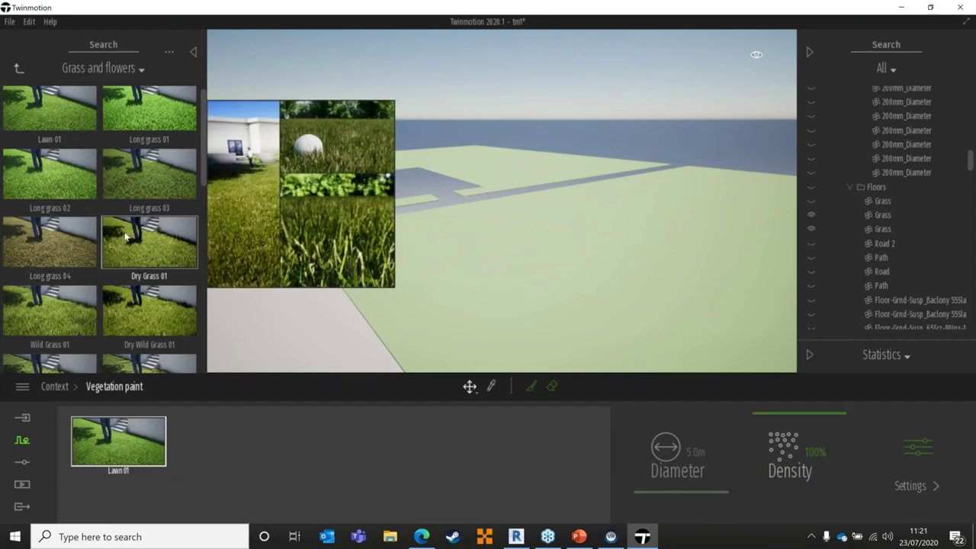
- Add Clovers 02 to the vegetation painting set and give it a density of 6%
{"action": "scroll", "coordinate": [122, 233], "scroll_direction": "down", "scroll_amount": 6}
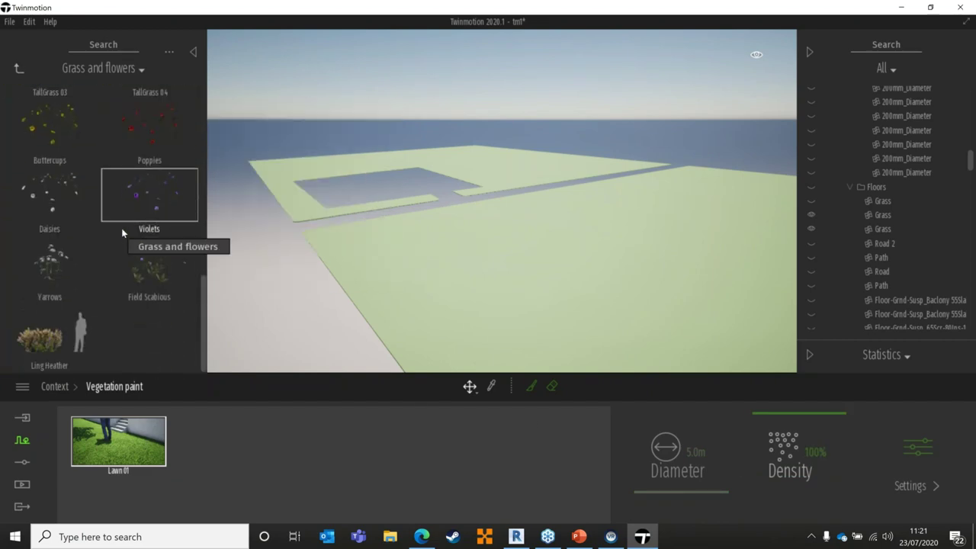
{"action": "scroll", "coordinate": [121, 228], "scroll_direction": "up", "scroll_amount": 7}
{"action": "scroll", "coordinate": [122, 191], "scroll_direction": "up", "scroll_amount": 1}
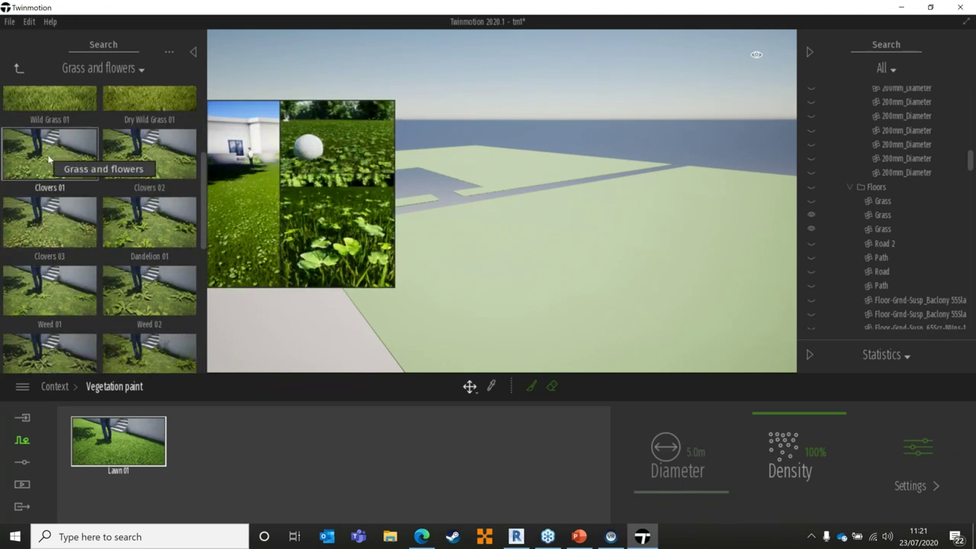
{"action": "mouse_move", "coordinate": [178, 163]}
{"action": "left_mouse_down"}
{"action": "mouse_move", "coordinate": [253, 478]}
{"action": "mouse_move", "coordinate": [226, 436]}
{"action": "left_mouse_up"}
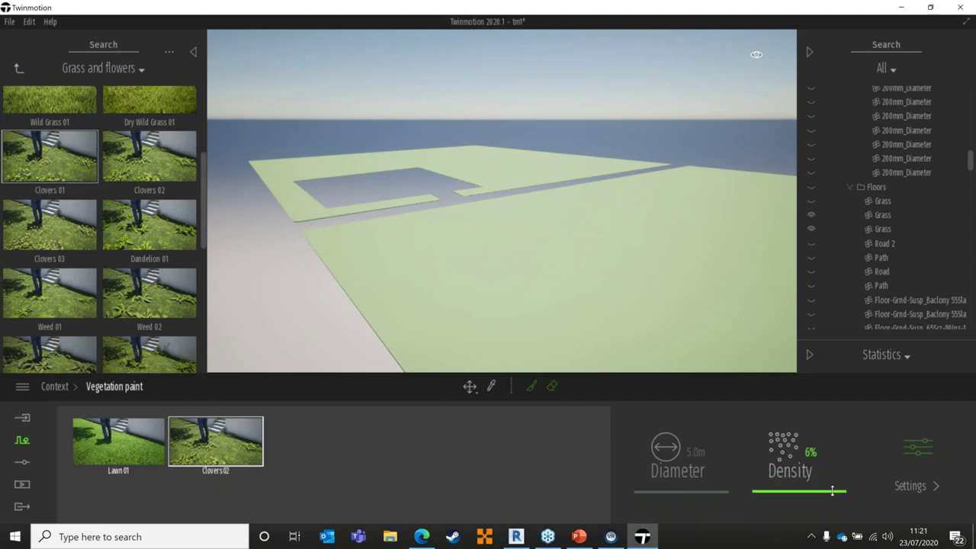
- Find Dandelion 01 among the grasses and flowers and add it to the painting set at 2% density
{"action": "scroll", "coordinate": [149, 259], "scroll_direction": "down", "scroll_amount": 3}
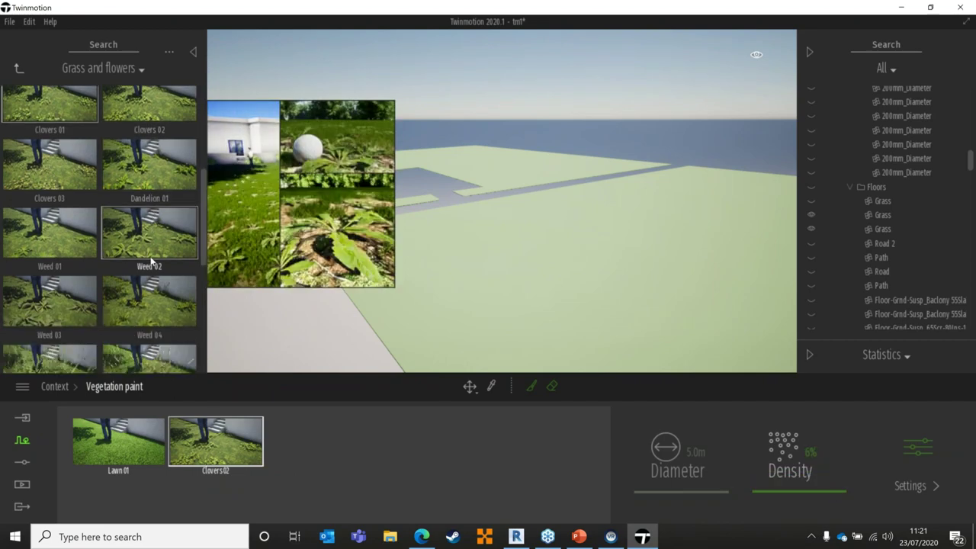
{"action": "scroll", "coordinate": [122, 262], "scroll_direction": "down", "scroll_amount": 3}
{"action": "scroll", "coordinate": [73, 228], "scroll_direction": "down", "scroll_amount": 2}
{"action": "scroll", "coordinate": [75, 239], "scroll_direction": "up", "scroll_amount": 2}
{"action": "scroll", "coordinate": [75, 239], "scroll_direction": "up", "scroll_amount": 2}
{"action": "scroll", "coordinate": [74, 238], "scroll_direction": "down", "scroll_amount": 3}
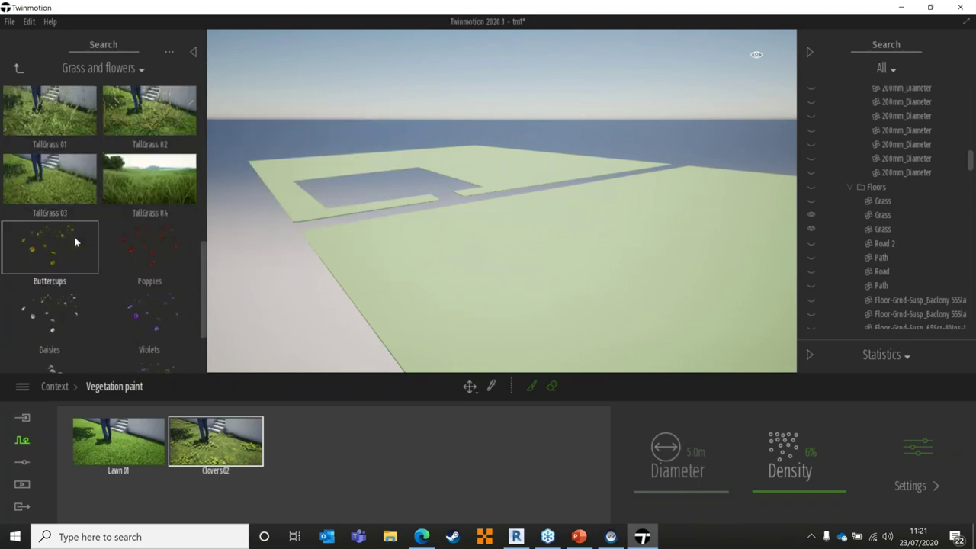
{"action": "scroll", "coordinate": [114, 274], "scroll_direction": "down", "scroll_amount": 1}
{"action": "scroll", "coordinate": [112, 263], "scroll_direction": "up", "scroll_amount": 6}
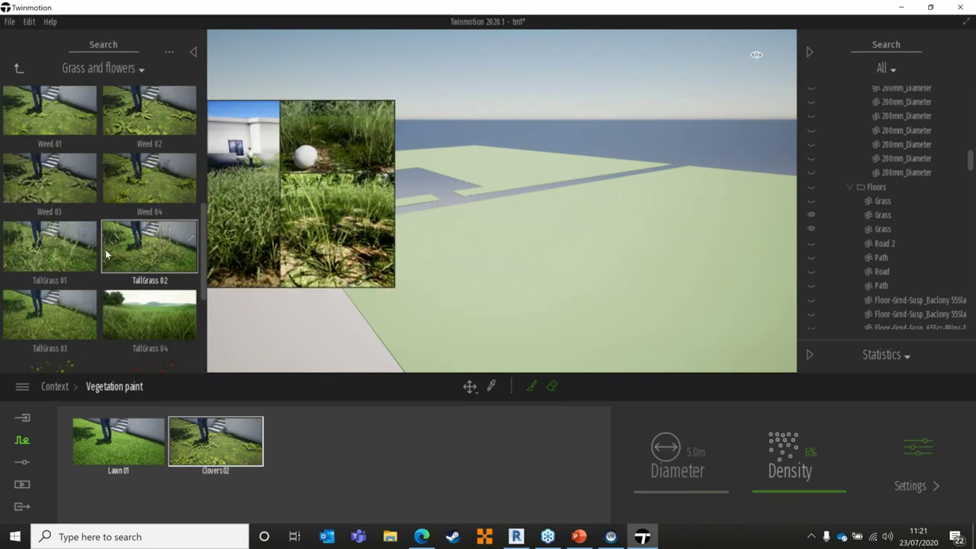
{"action": "left_click_drag", "start_coordinate": [149, 202], "coordinate": [314, 442]}
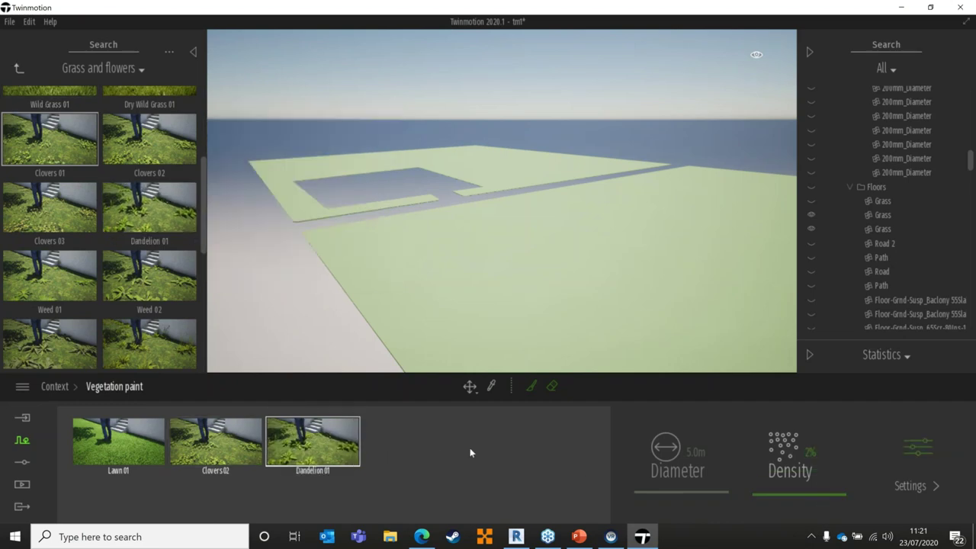
- Paint Lawn 01, Clovers 02 and Dandelion 01 together over the isolated grass areas with a 20 m brush
{"action": "left_click", "coordinate": [531, 388]}
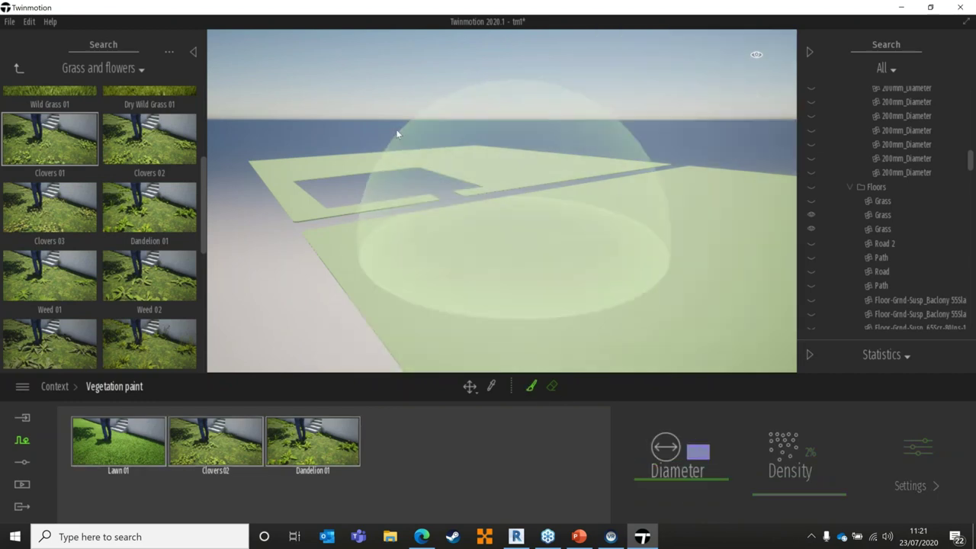
{"action": "middle_click_drag", "start_coordinate": [348, 145], "coordinate": [348, 145], "text": "shift"}
{"action": "mouse_move", "coordinate": [232, 152]}
{"action": "left_mouse_down"}
{"action": "mouse_move", "coordinate": [239, 161]}
{"action": "mouse_move", "coordinate": [227, 145]}
{"action": "mouse_move", "coordinate": [277, 204]}
{"action": "mouse_move", "coordinate": [446, 174]}
{"action": "left_mouse_up"}
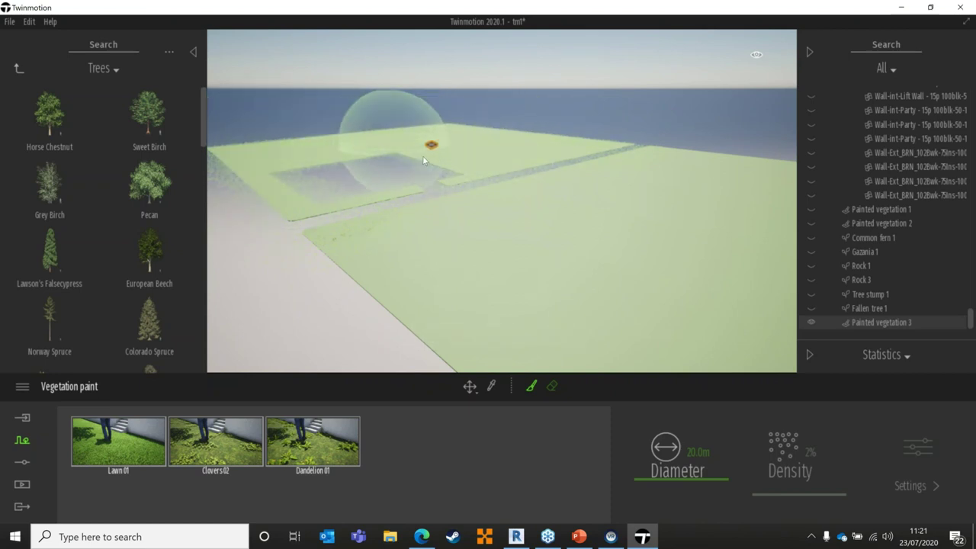
{"action": "left_click", "coordinate": [553, 226]}
{"action": "mouse_move", "coordinate": [553, 226]}
{"action": "left_mouse_down"}
{"action": "mouse_move", "coordinate": [663, 148]}
{"action": "mouse_move", "coordinate": [651, 298]}
{"action": "mouse_move", "coordinate": [747, 148]}
{"action": "mouse_move", "coordinate": [743, 266]}
{"action": "left_mouse_up"}
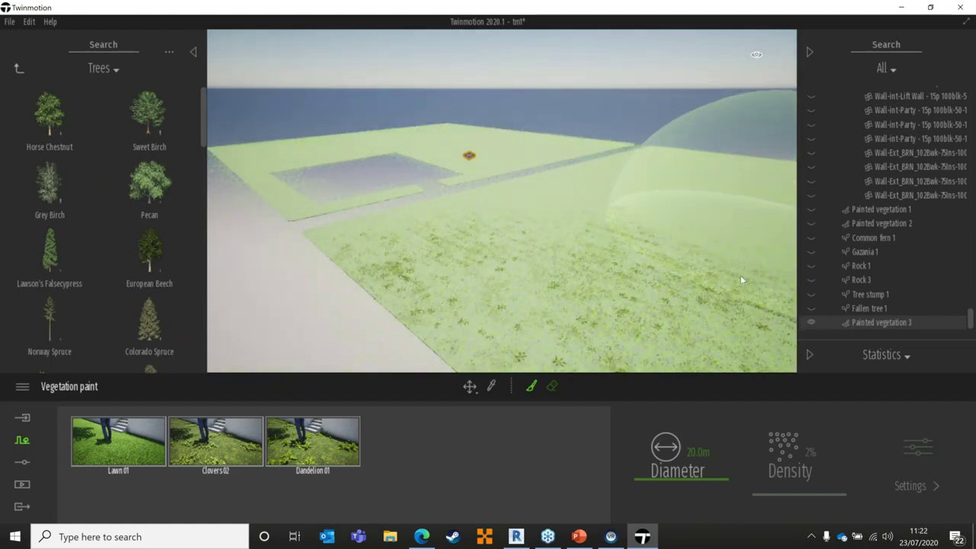
{"action": "key", "text": "s"}
{"action": "key", "text": "d"}
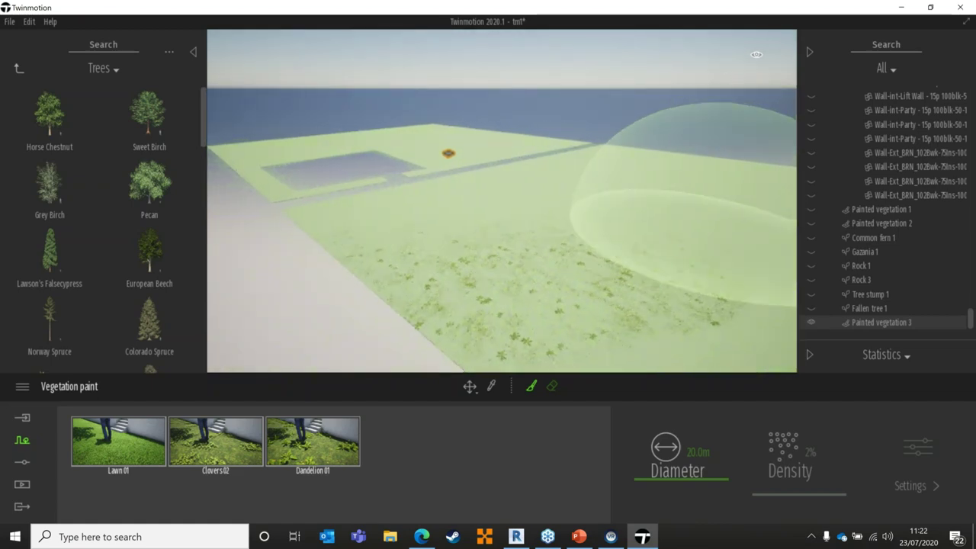
{"action": "middle_click_drag", "start_coordinate": [714, 243], "coordinate": [692, 219]}
{"action": "mouse_move", "coordinate": [661, 137]}
{"action": "left_mouse_down"}
{"action": "mouse_move", "coordinate": [649, 146]}
{"action": "mouse_move", "coordinate": [627, 130]}
{"action": "mouse_move", "coordinate": [451, 226]}
{"action": "mouse_move", "coordinate": [338, 221]}
{"action": "mouse_move", "coordinate": [338, 236]}
{"action": "mouse_move", "coordinate": [418, 153]}
{"action": "mouse_move", "coordinate": [511, 110]}
{"action": "mouse_move", "coordinate": [431, 211]}
{"action": "mouse_move", "coordinate": [343, 200]}
{"action": "left_mouse_up"}
{"action": "middle_click_drag", "start_coordinate": [343, 200], "coordinate": [387, 195]}
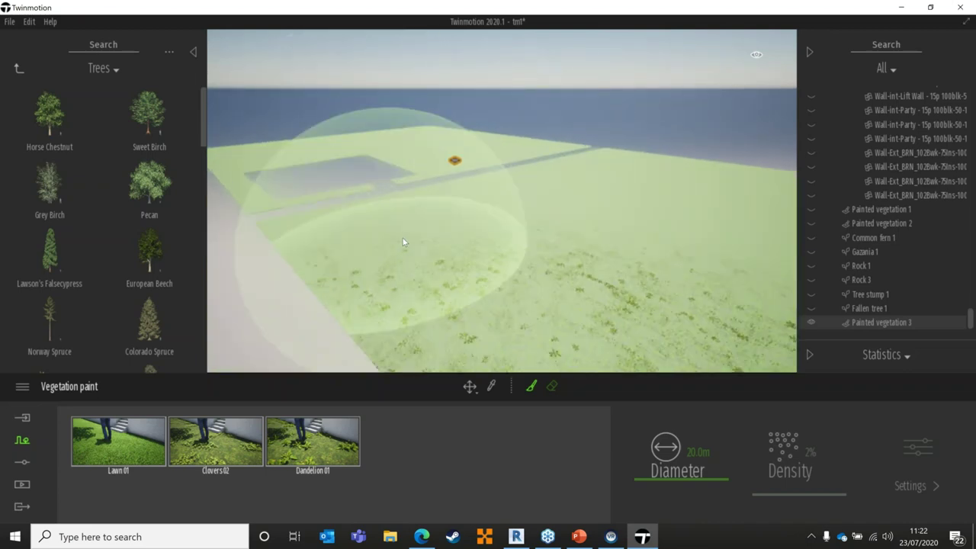
{"action": "scroll", "coordinate": [403, 237], "scroll_direction": "up", "scroll_amount": 2}
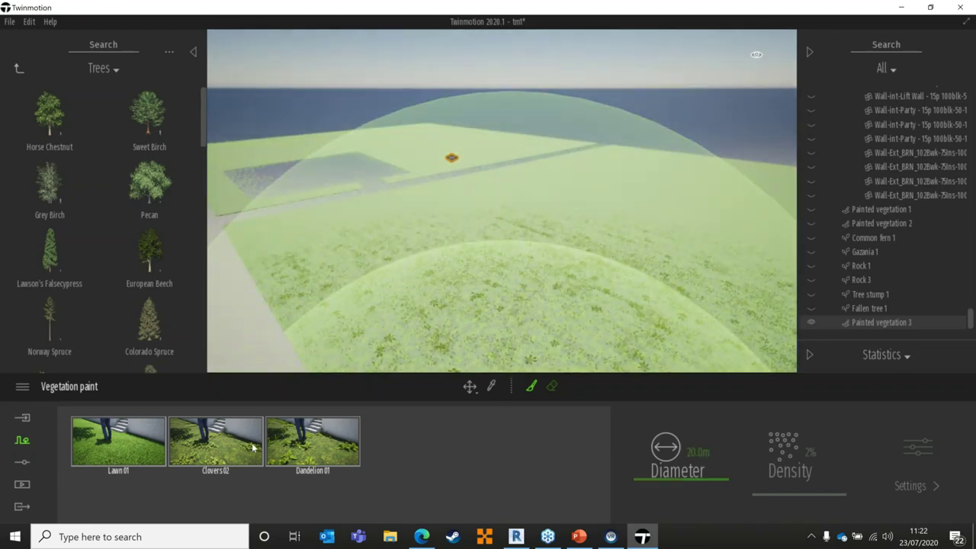
- Set the size of the painted Lawn 01 grass to 37%
{"action": "left_click", "coordinate": [174, 440]}
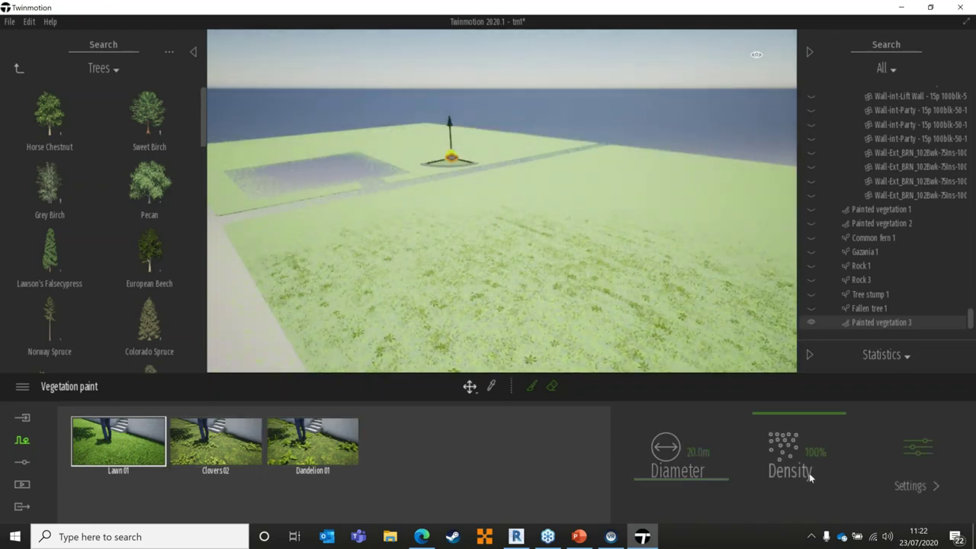
{"action": "left_click", "coordinate": [917, 450]}
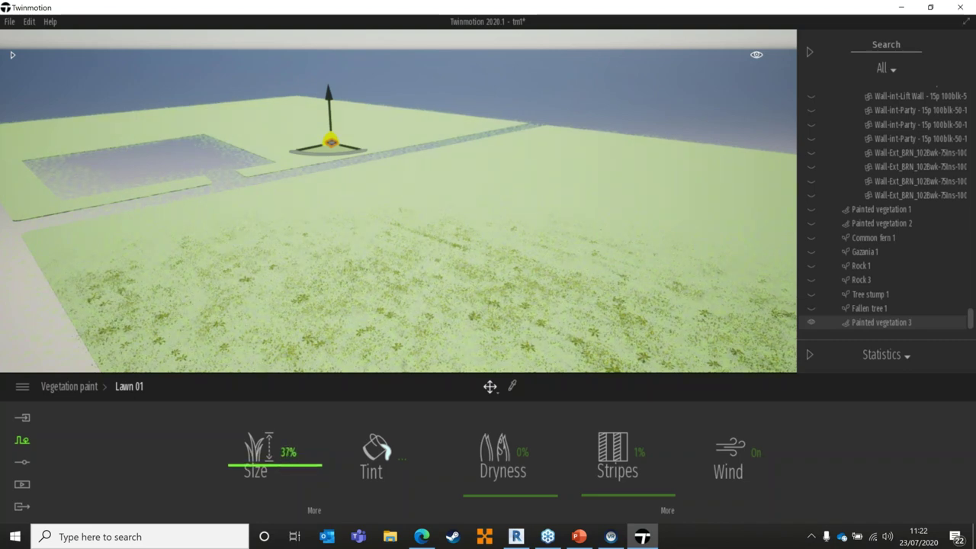
- Apply the Grass 1 material from the natural ground materials to the ground surface beneath the painted vegetation
{"action": "left_click", "coordinate": [13, 56]}
{"action": "left_click", "coordinate": [19, 70]}
{"action": "left_click", "coordinate": [150, 195]}
{"action": "left_click", "coordinate": [19, 70]}
{"action": "left_click", "coordinate": [18, 70]}
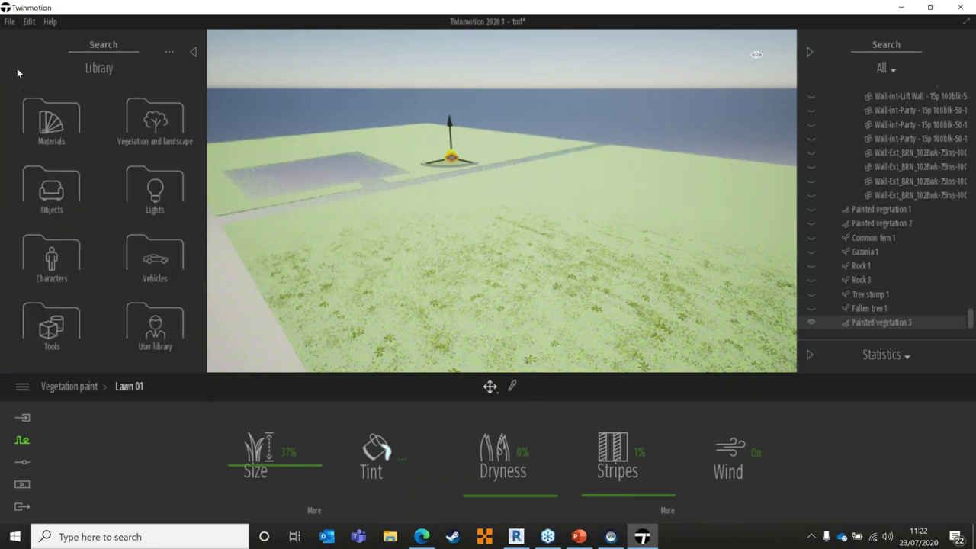
{"action": "left_click", "coordinate": [410, 90]}
{"action": "left_click", "coordinate": [66, 126]}
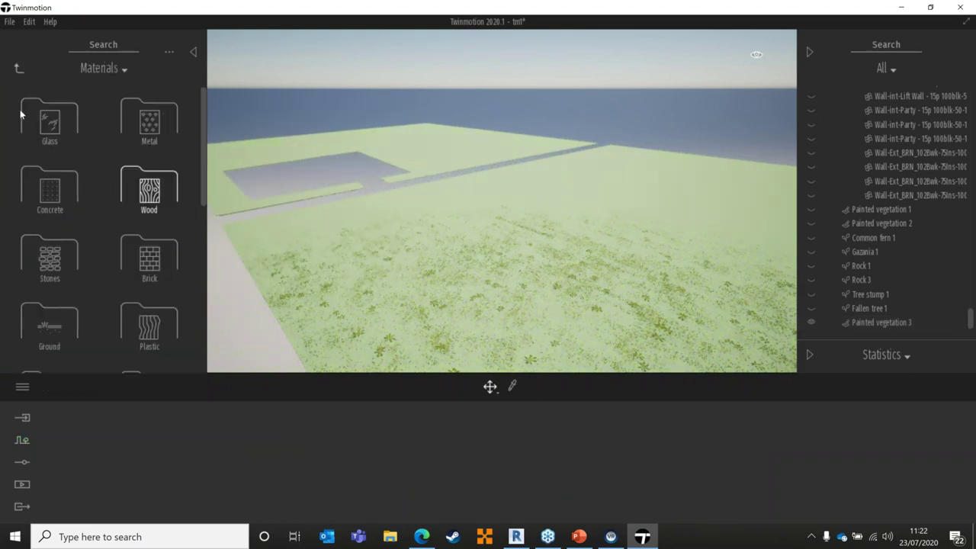
{"action": "left_click", "coordinate": [50, 328]}
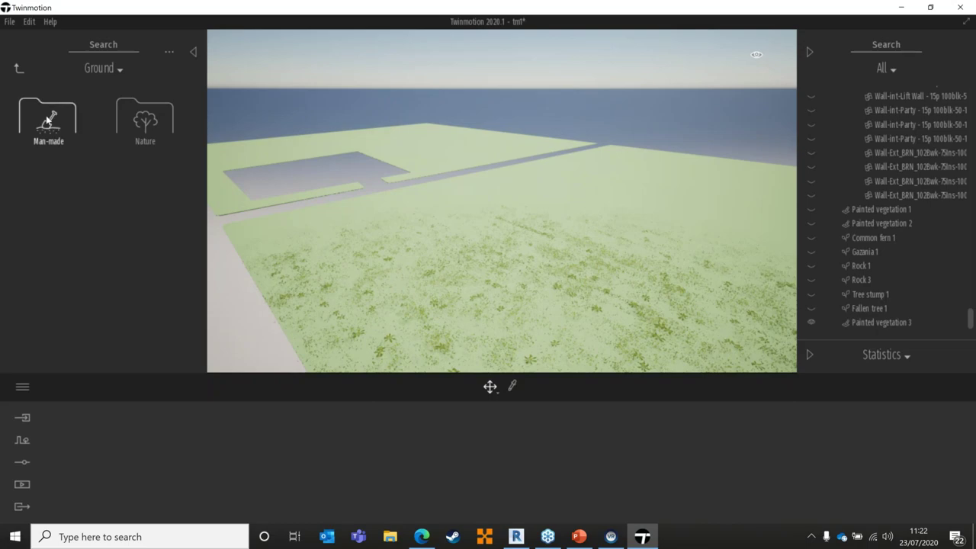
{"action": "left_click", "coordinate": [145, 121]}
{"action": "left_click_drag", "start_coordinate": [50, 114], "coordinate": [517, 312]}
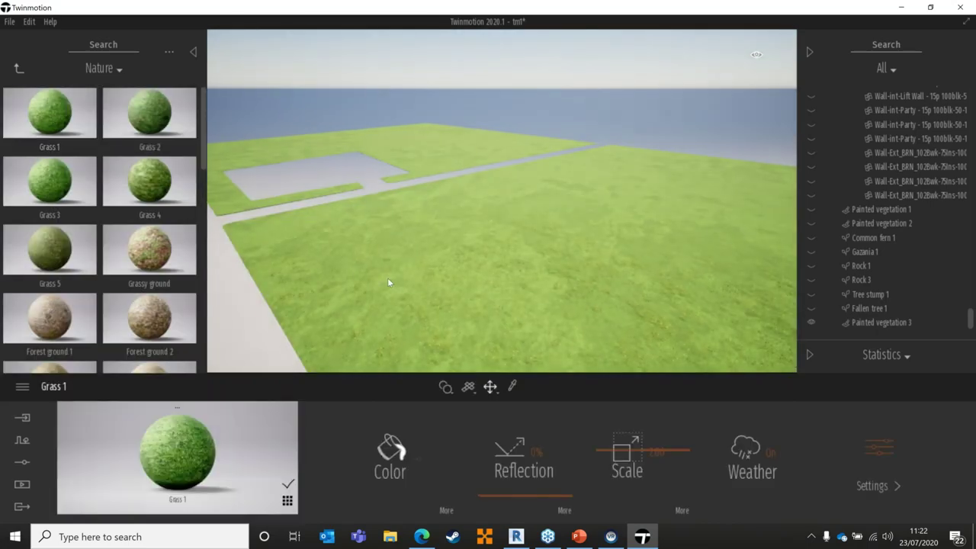
- Save the scene and show the hidden building, road and surroundings again along with the grass areas
{"action": "scroll", "coordinate": [389, 279], "scroll_direction": "up", "scroll_amount": 8}
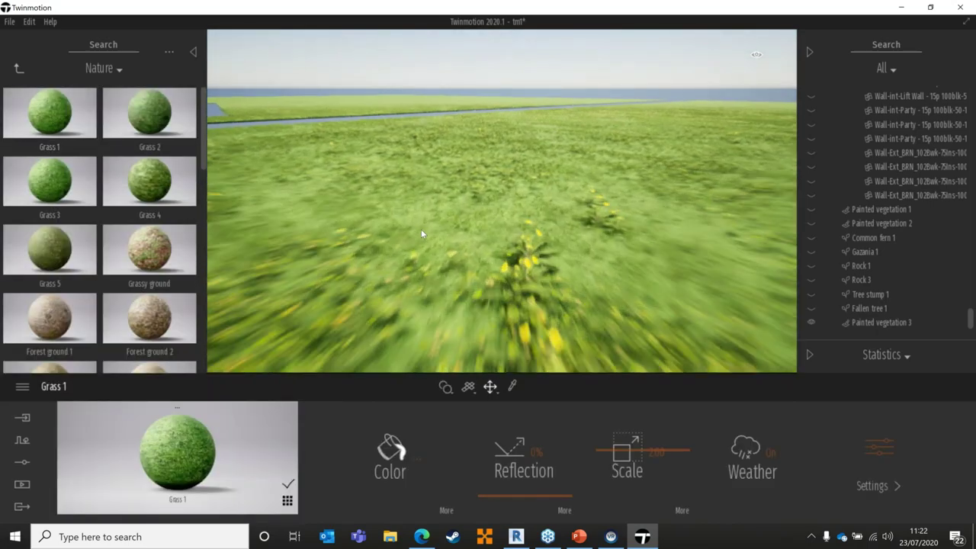
{"action": "scroll", "coordinate": [421, 229], "scroll_direction": "up", "scroll_amount": 8}
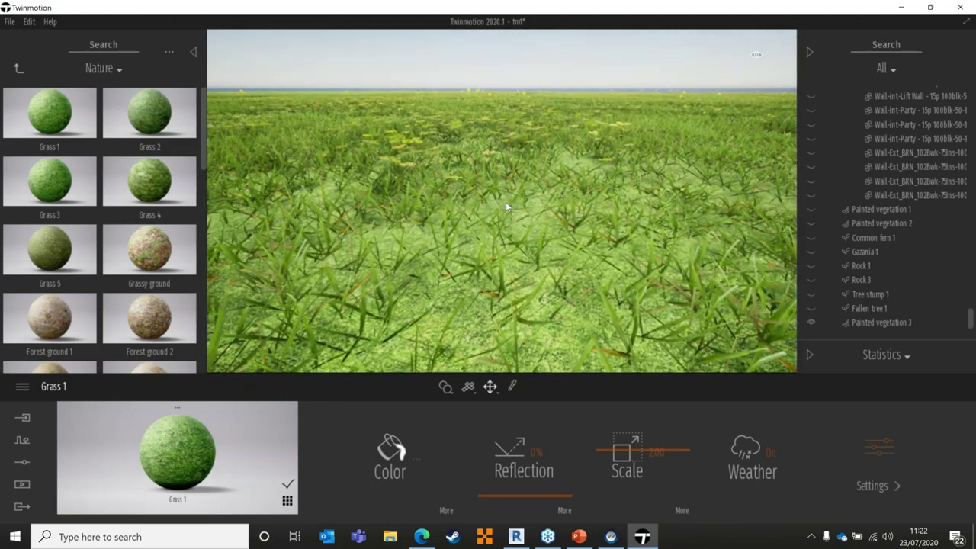
{"action": "scroll", "coordinate": [496, 130], "scroll_direction": "down", "scroll_amount": 10}
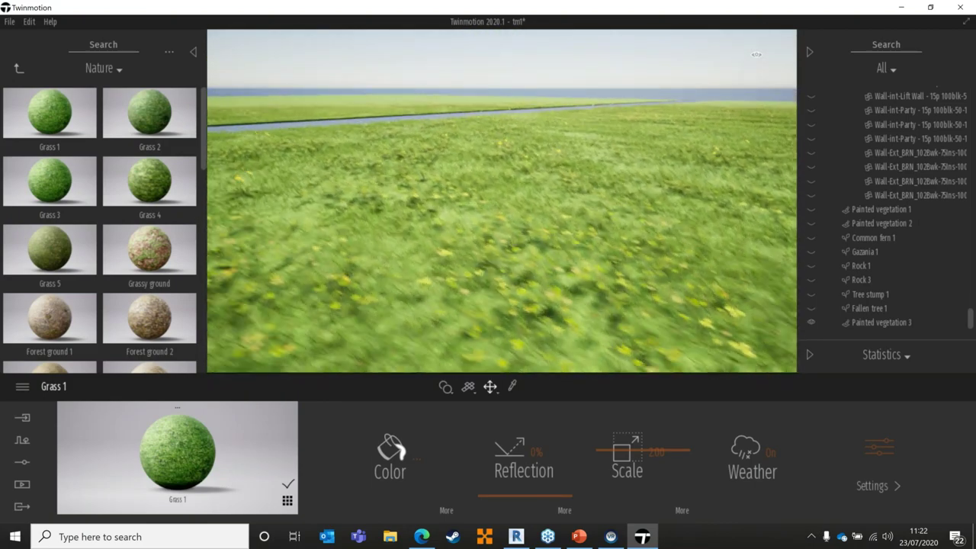
{"action": "middle_click_drag", "start_coordinate": [353, 169], "coordinate": [524, 199]}
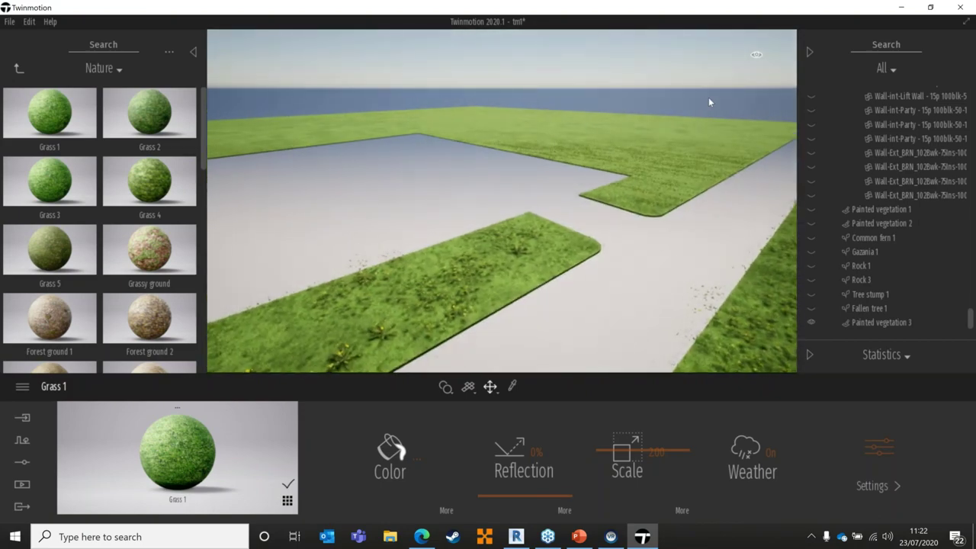
{"action": "left_click", "coordinate": [10, 23]}
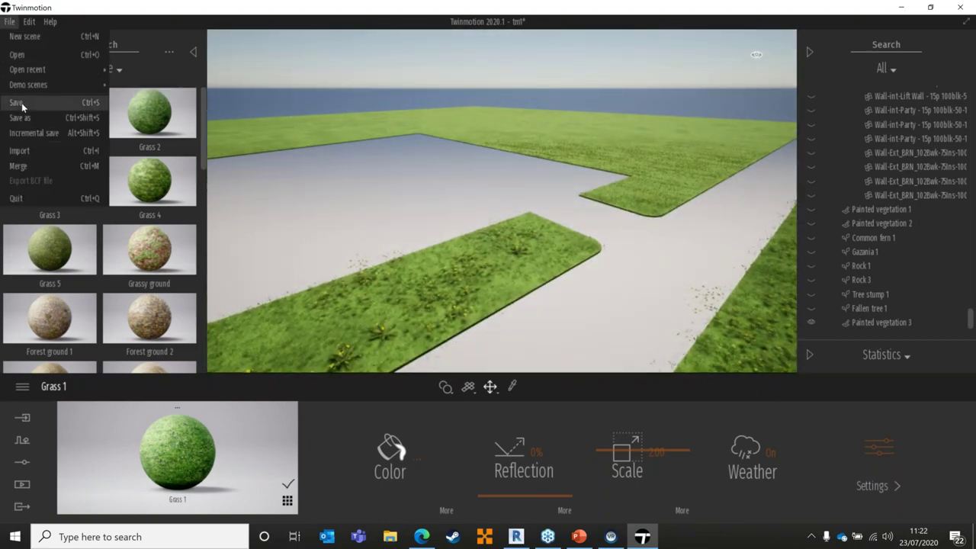
{"action": "left_click", "coordinate": [20, 102]}
{"action": "right_click", "coordinate": [873, 199]}
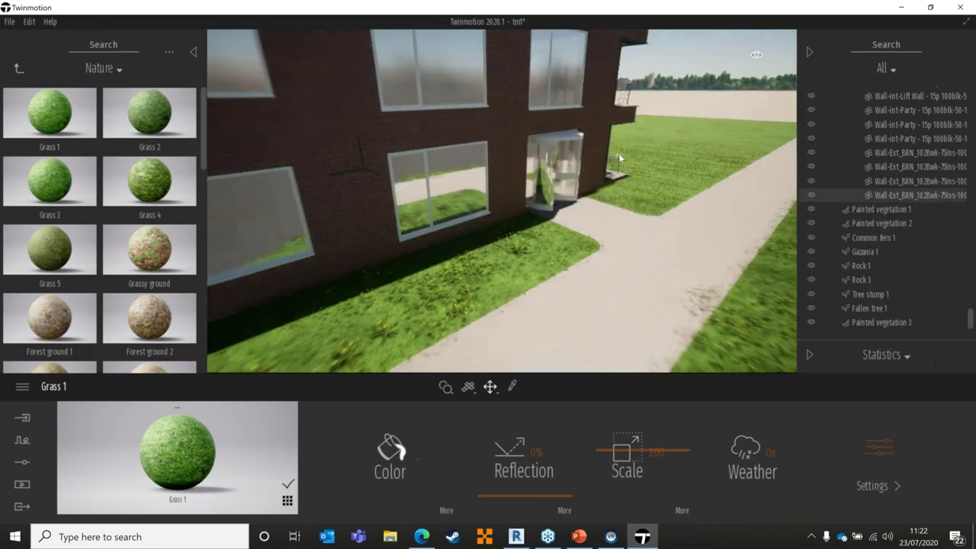
- Examine the building's brick walls, windows and the grass around its base from the road corner and up close
{"action": "scroll", "coordinate": [618, 154], "scroll_direction": "down", "scroll_amount": 4}
{"action": "middle_click_drag", "start_coordinate": [607, 155], "coordinate": [414, 244]}
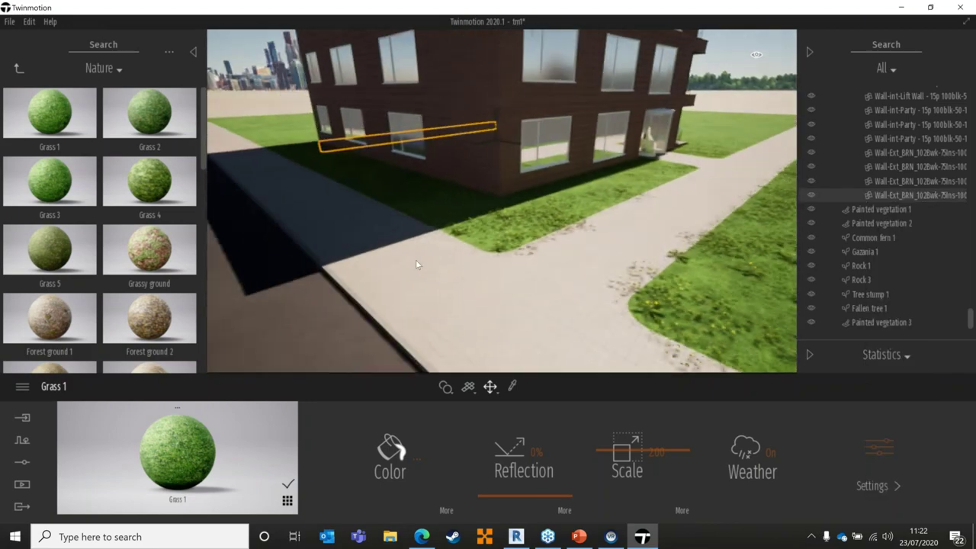
{"action": "scroll", "coordinate": [460, 157], "scroll_direction": "down", "scroll_amount": 3}
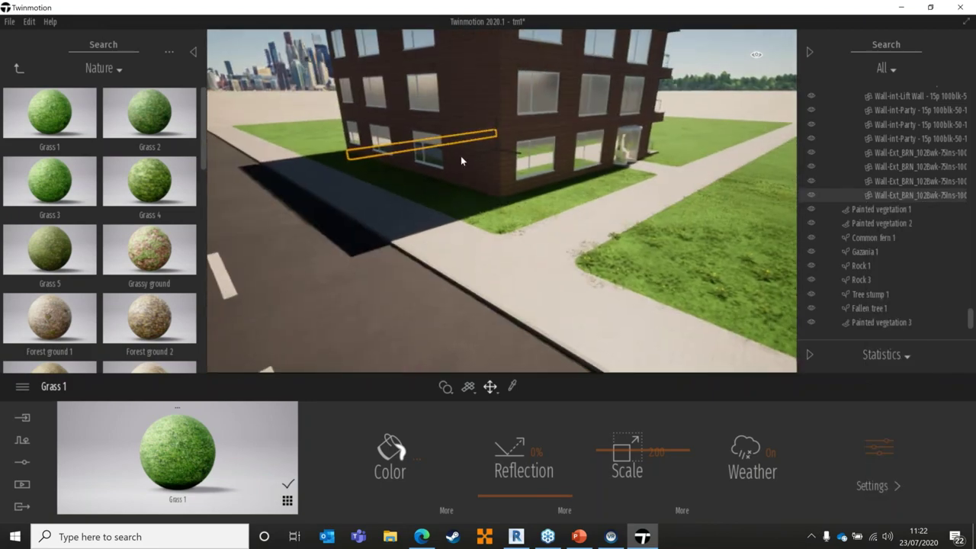
{"action": "scroll", "coordinate": [461, 157], "scroll_direction": "up", "scroll_amount": 4}
{"action": "middle_click_drag", "start_coordinate": [461, 157], "coordinate": [427, 216]}
{"action": "middle_click_drag", "start_coordinate": [528, 134], "coordinate": [577, 151]}
{"action": "scroll", "coordinate": [527, 140], "scroll_direction": "up", "scroll_amount": 4}
{"action": "left_click", "coordinate": [770, 99]}
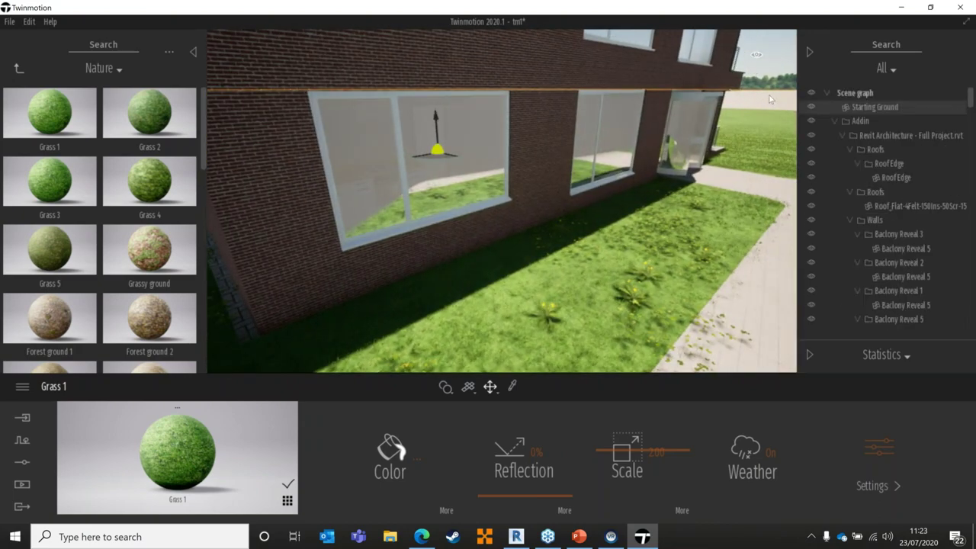
{"action": "scroll", "coordinate": [637, 161], "scroll_direction": "up", "scroll_amount": 3}
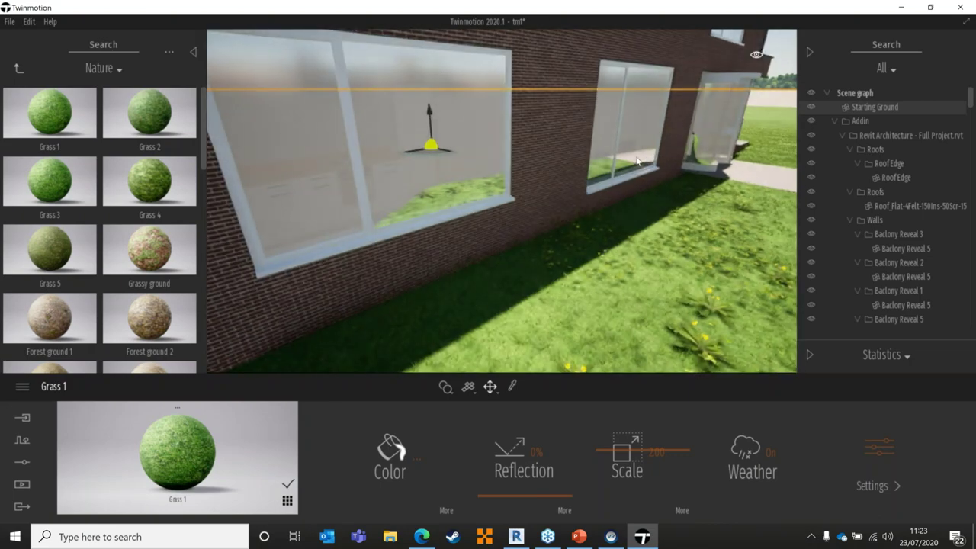
{"action": "scroll", "coordinate": [537, 229], "scroll_direction": "down", "scroll_amount": 4}
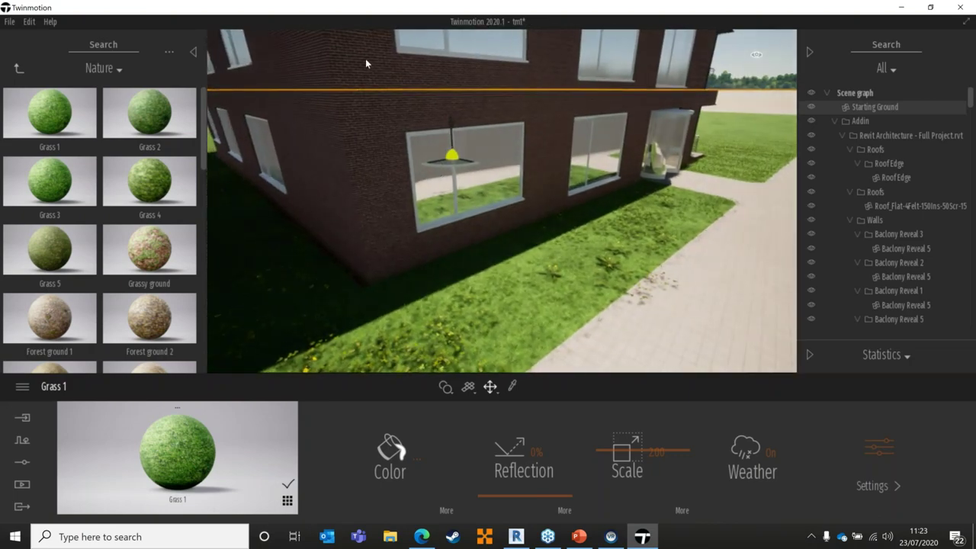
- Find Clean brick 04 among the brick materials and apply it to the building's external walls
{"action": "left_click", "coordinate": [19, 70]}
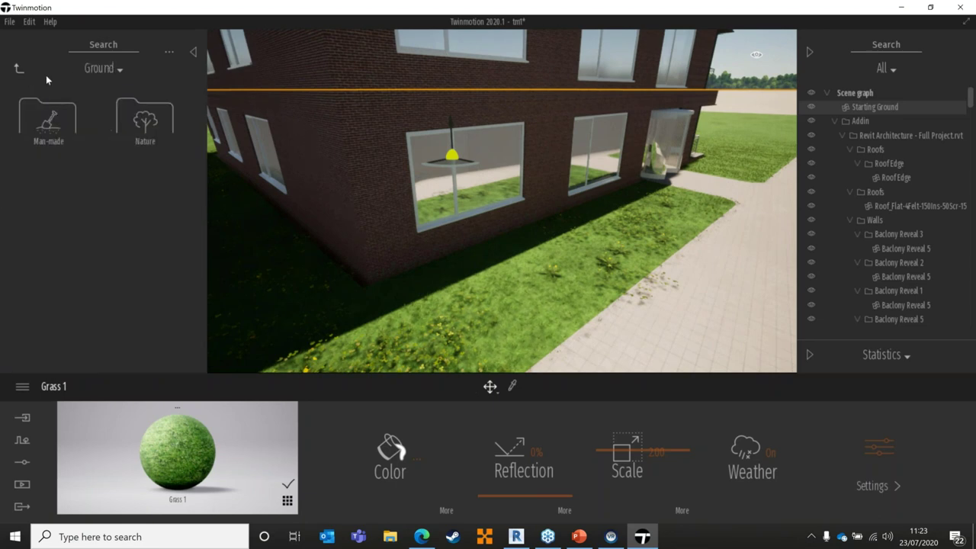
{"action": "left_click", "coordinate": [20, 70]}
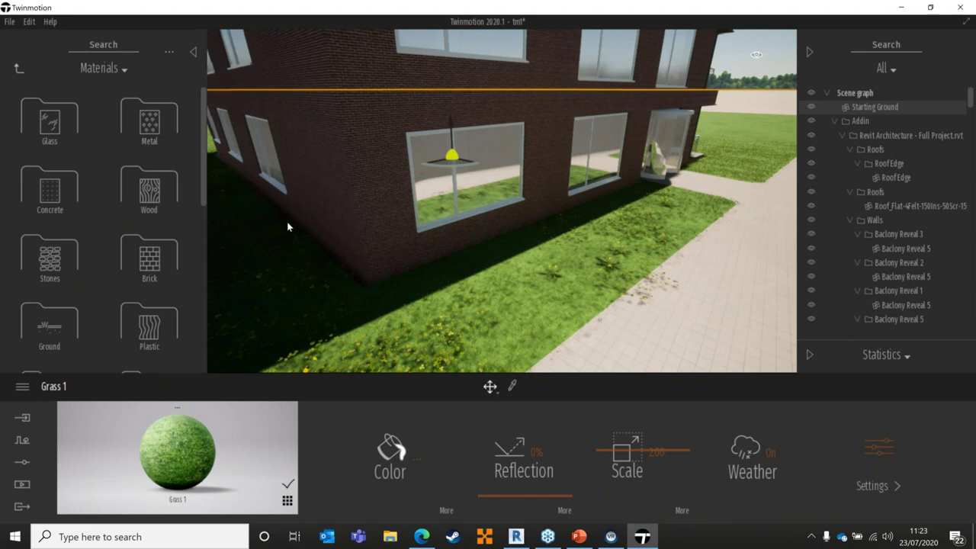
{"action": "scroll", "coordinate": [138, 259], "scroll_direction": "down", "scroll_amount": 1}
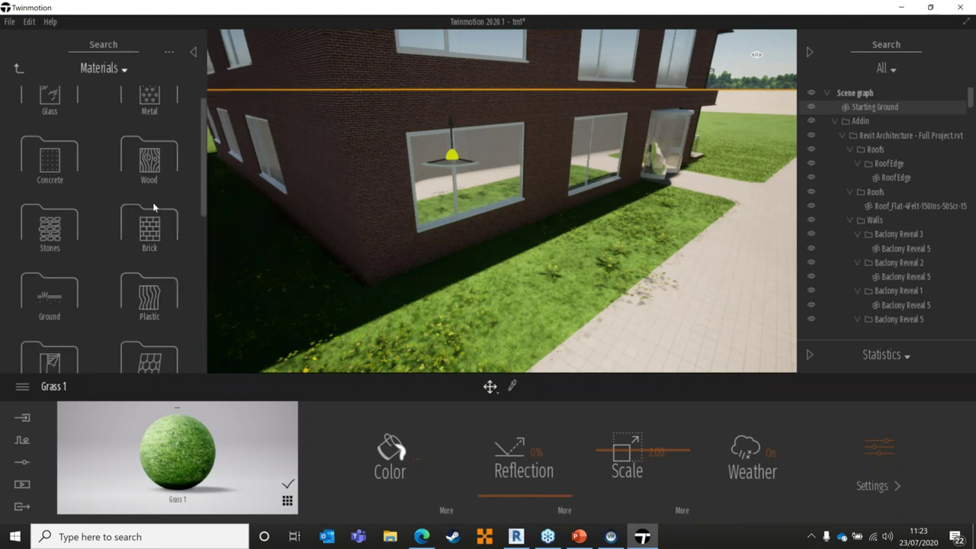
{"action": "left_click", "coordinate": [149, 229]}
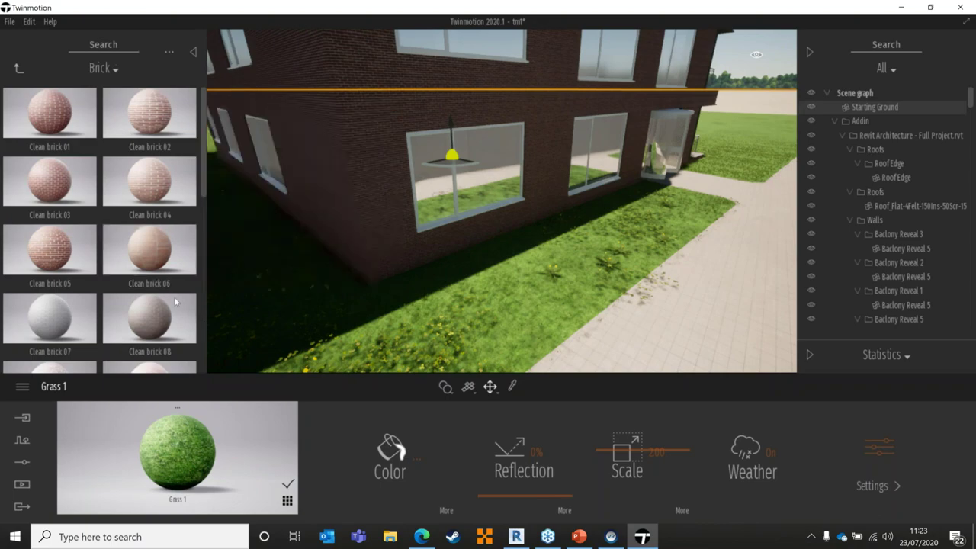
{"action": "scroll", "coordinate": [92, 266], "scroll_direction": "down", "scroll_amount": 3}
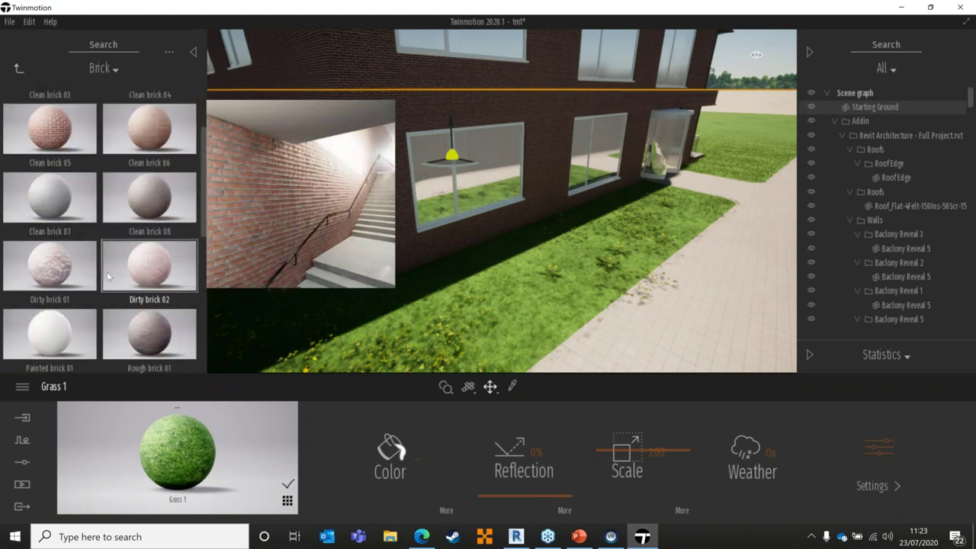
{"action": "scroll", "coordinate": [114, 259], "scroll_direction": "down", "scroll_amount": 3}
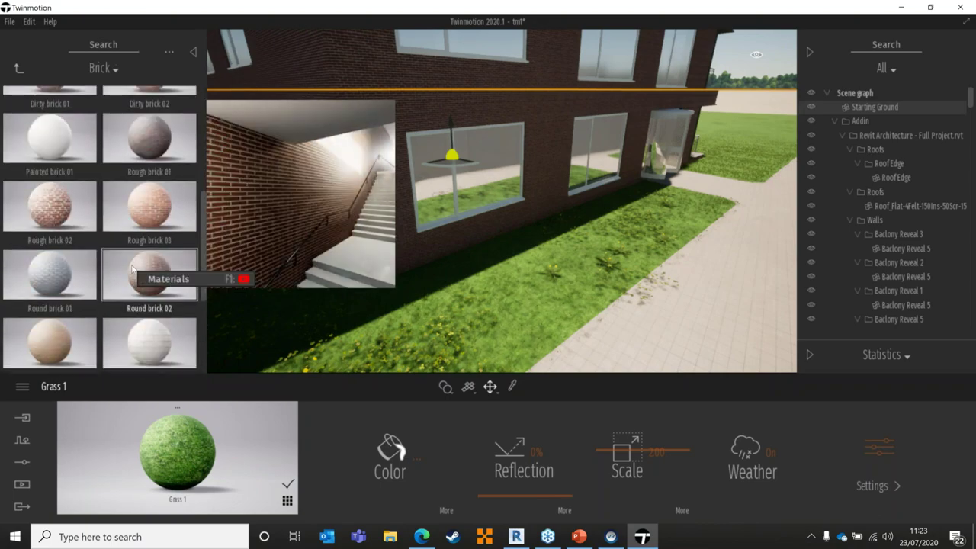
{"action": "scroll", "coordinate": [132, 267], "scroll_direction": "down", "scroll_amount": 3}
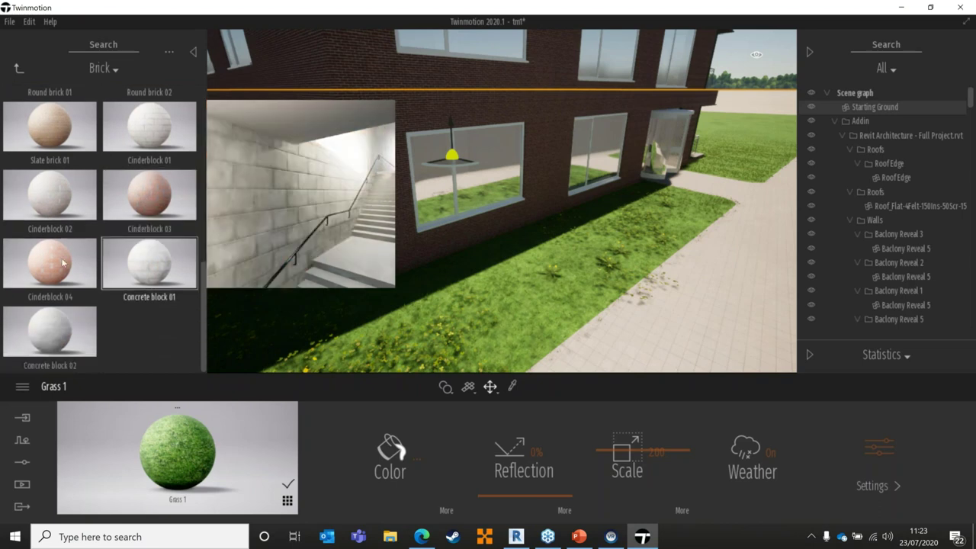
{"action": "scroll", "coordinate": [65, 267], "scroll_direction": "down", "scroll_amount": 5}
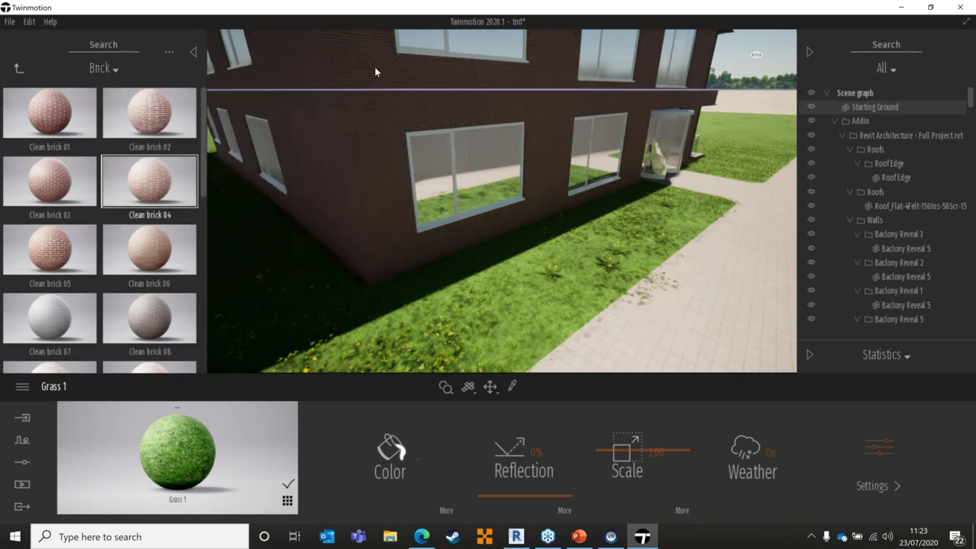
{"action": "left_click_drag", "start_coordinate": [109, 150], "coordinate": [376, 153]}
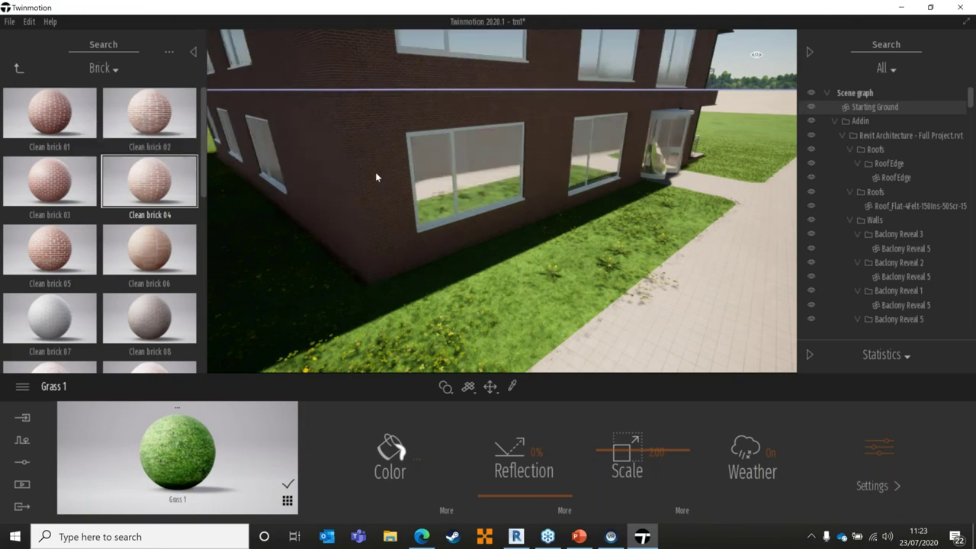
{"action": "left_click", "coordinate": [362, 247]}
- Set the Clean brick 04 material's scale to 1.13 on the external walls
{"action": "scroll", "coordinate": [362, 249], "scroll_direction": "up", "scroll_amount": 3}
{"action": "middle_click_drag", "start_coordinate": [362, 251], "coordinate": [451, 253]}
{"action": "scroll", "coordinate": [452, 252], "scroll_direction": "up", "scroll_amount": 2}
{"action": "scroll", "coordinate": [533, 312], "scroll_direction": "down", "scroll_amount": 2}
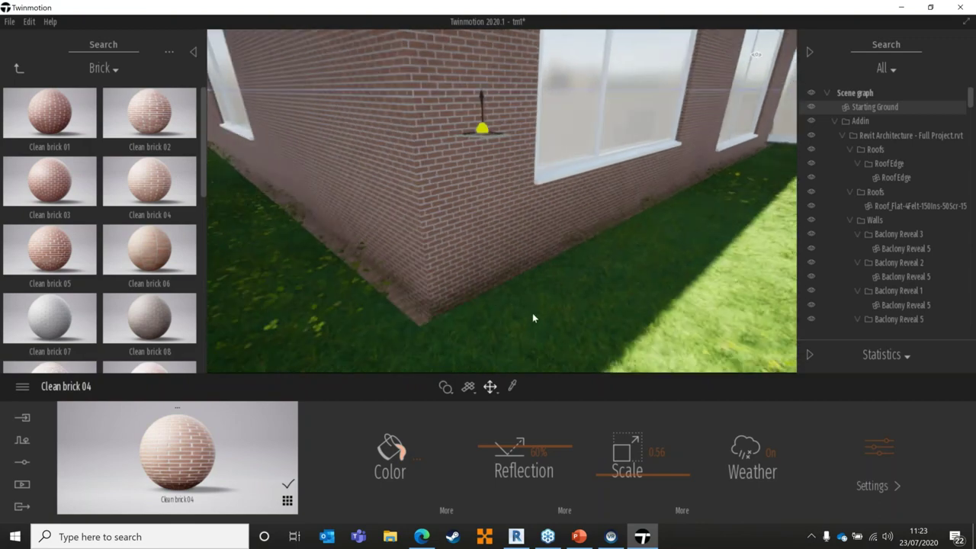
{"action": "left_click_drag", "start_coordinate": [660, 481], "coordinate": [664, 453]}
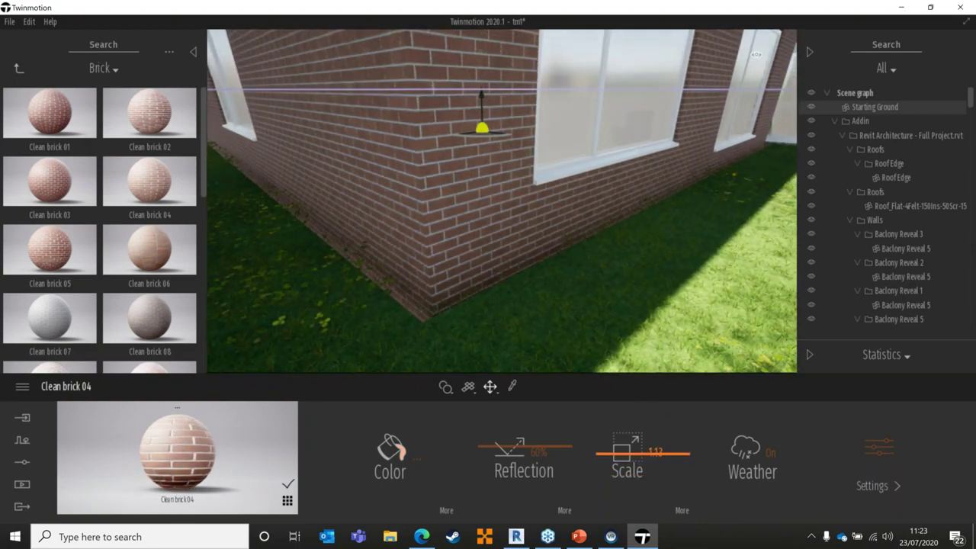
- Apply the Two sided glass material from the glass materials to the building's window panes
{"action": "scroll", "coordinate": [480, 234], "scroll_direction": "down", "scroll_amount": 3}
{"action": "middle_click_drag", "start_coordinate": [616, 127], "coordinate": [520, 209]}
{"action": "scroll", "coordinate": [476, 240], "scroll_direction": "up", "scroll_amount": 3}
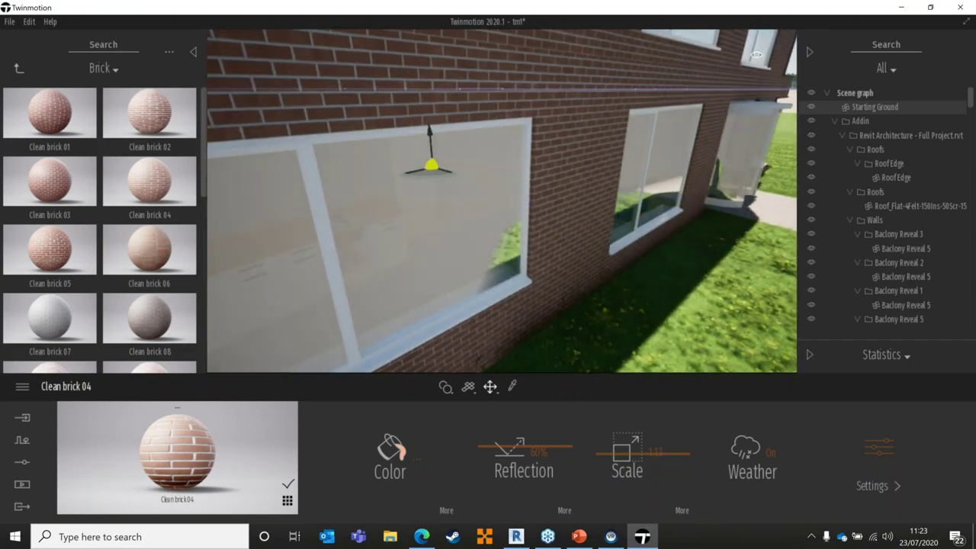
{"action": "middle_click_drag", "start_coordinate": [476, 240], "coordinate": [516, 174]}
{"action": "left_click", "coordinate": [19, 68]}
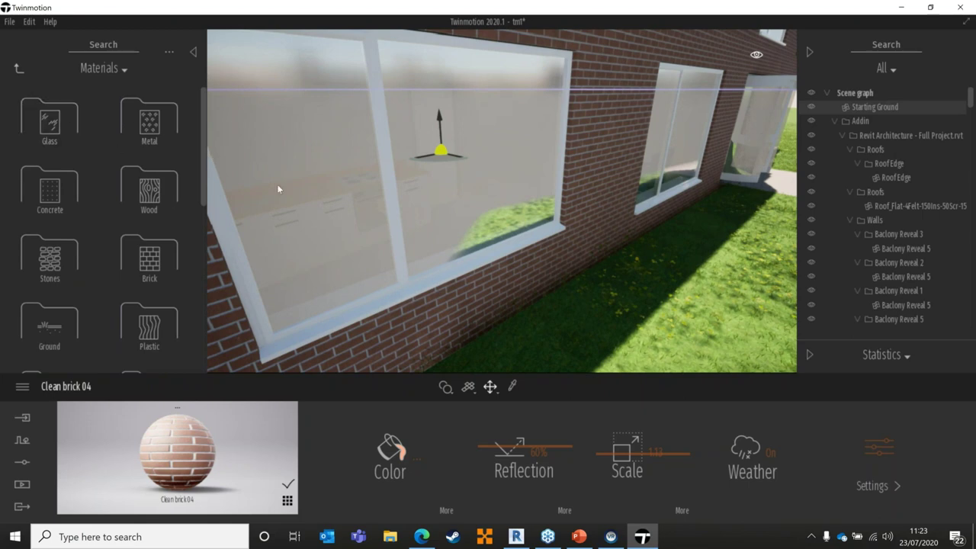
{"action": "left_click", "coordinate": [50, 121]}
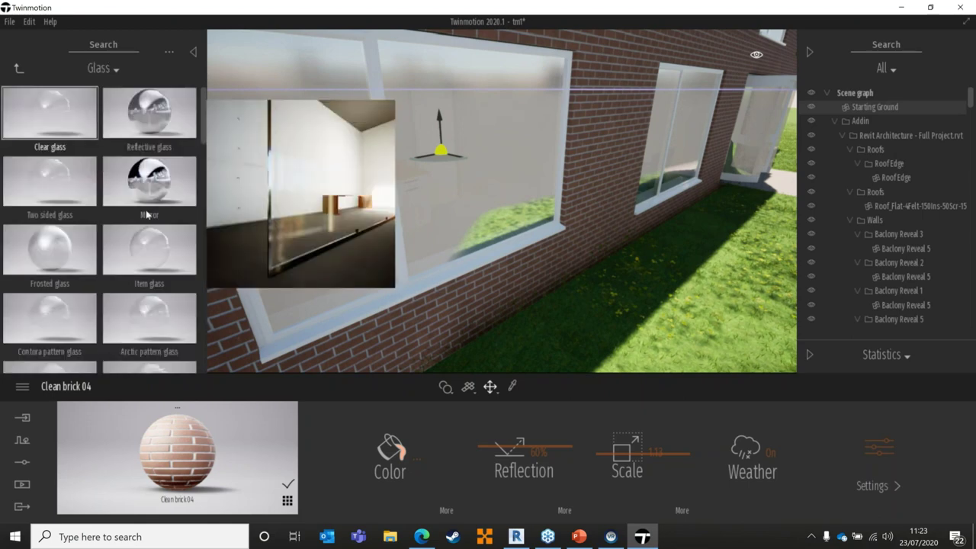
{"action": "left_click_drag", "start_coordinate": [43, 109], "coordinate": [471, 157]}
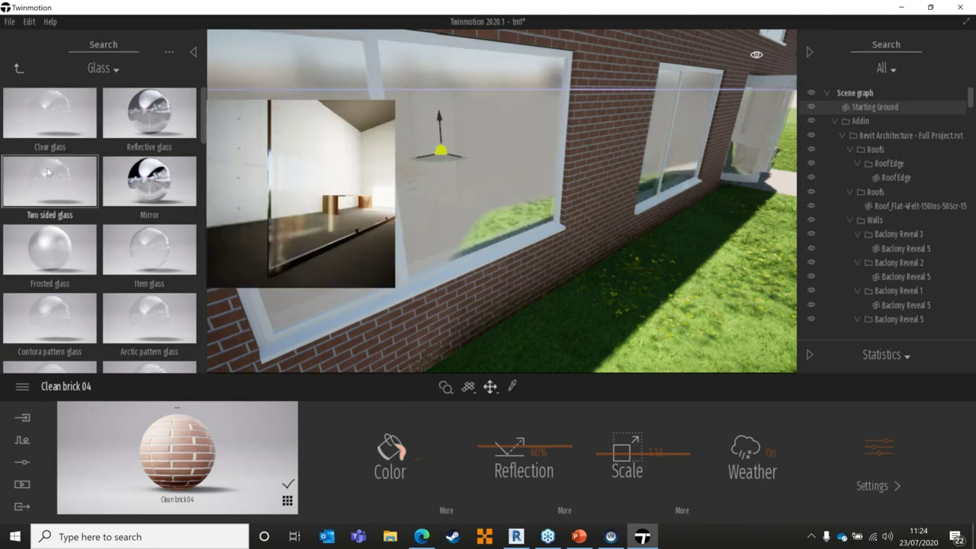
{"action": "left_click_drag", "start_coordinate": [47, 167], "coordinate": [335, 200]}
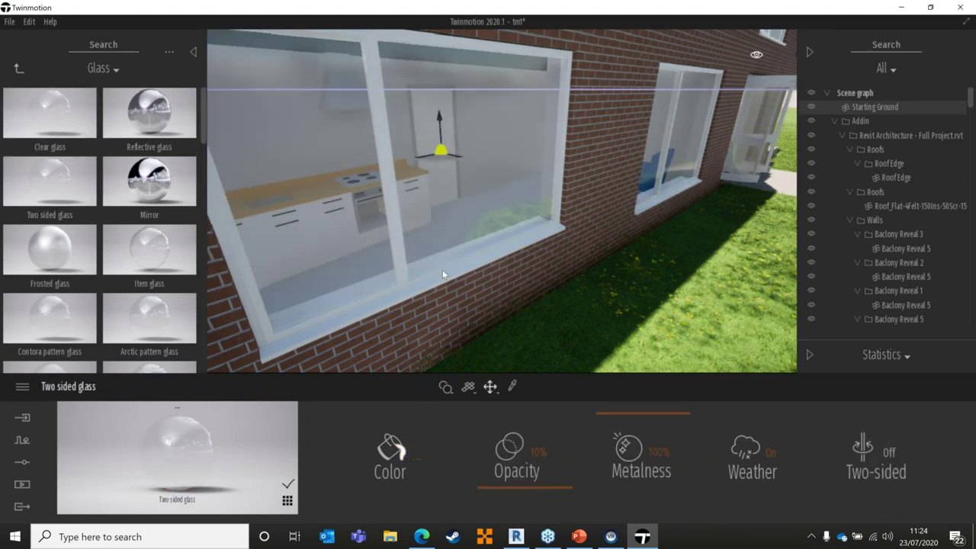
- Apply the Roof covering 01 material from the roof coverings to the building's flat roof surface
{"action": "scroll", "coordinate": [444, 259], "scroll_direction": "down", "scroll_amount": 5}
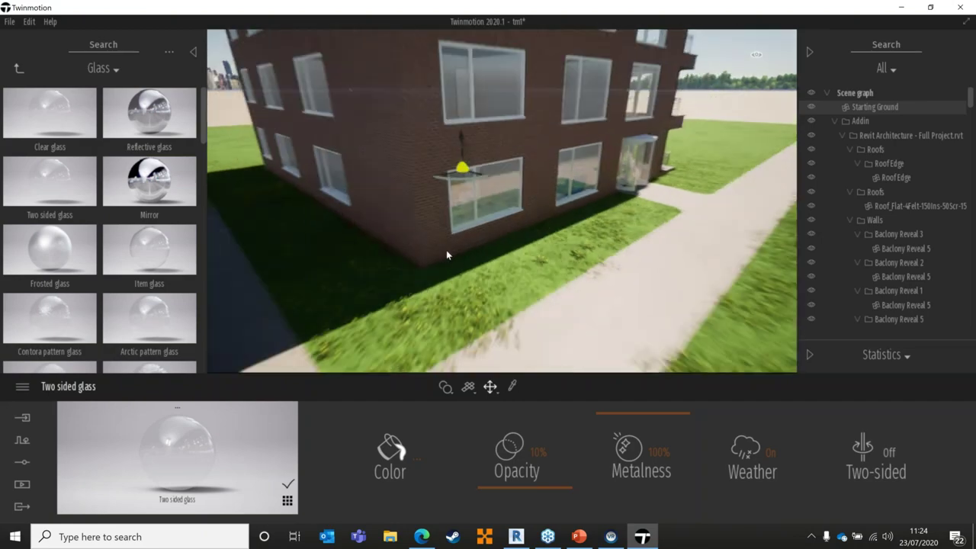
{"action": "middle_click_drag", "start_coordinate": [447, 209], "coordinate": [449, 159]}
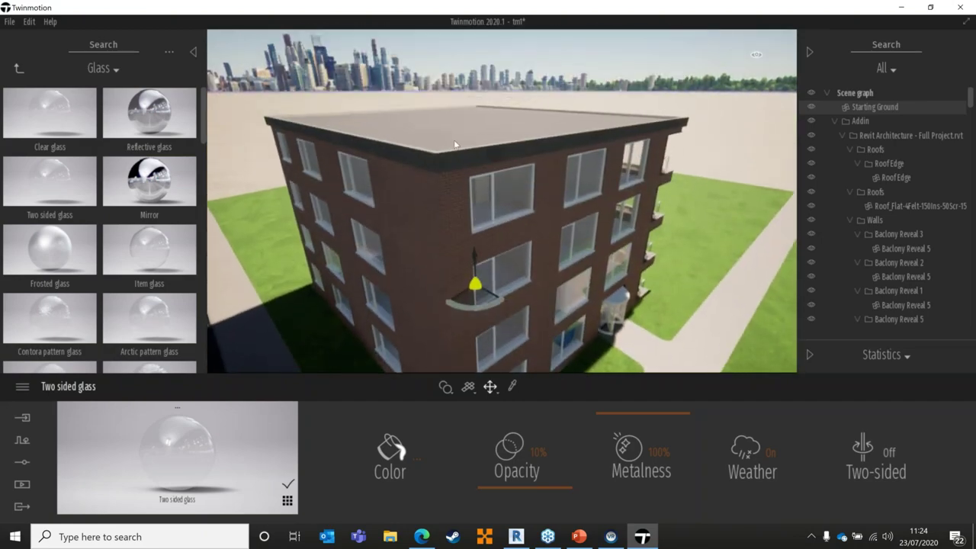
{"action": "scroll", "coordinate": [453, 148], "scroll_direction": "up", "scroll_amount": 2}
{"action": "middle_click_drag", "start_coordinate": [432, 115], "coordinate": [424, 211]}
{"action": "scroll", "coordinate": [436, 136], "scroll_direction": "up", "scroll_amount": 1}
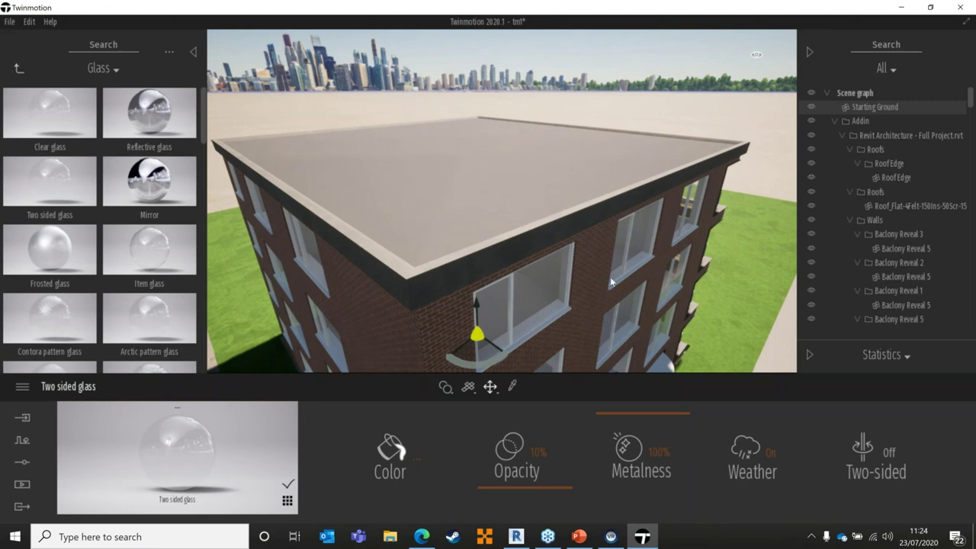
{"action": "left_click", "coordinate": [18, 68]}
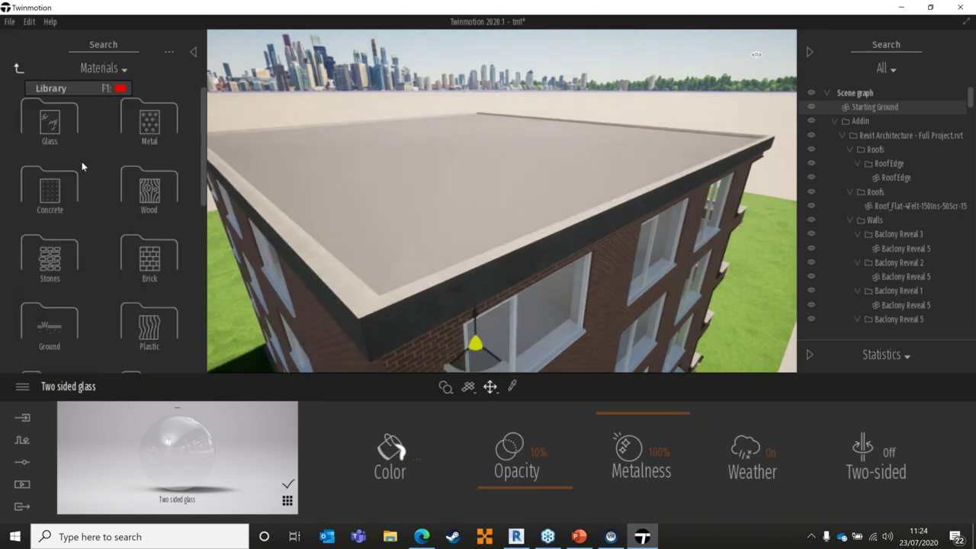
{"action": "scroll", "coordinate": [83, 193], "scroll_direction": "down", "scroll_amount": 7}
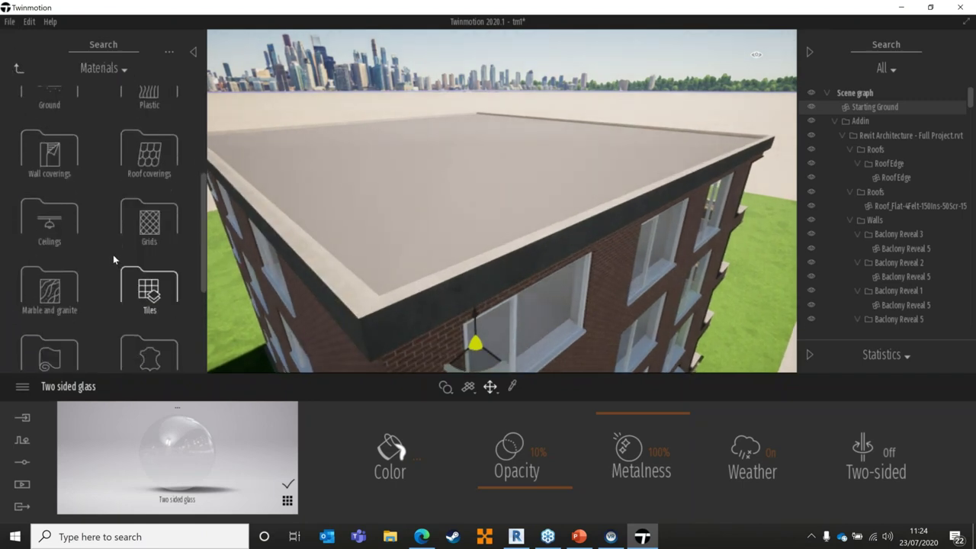
{"action": "left_click", "coordinate": [149, 111]}
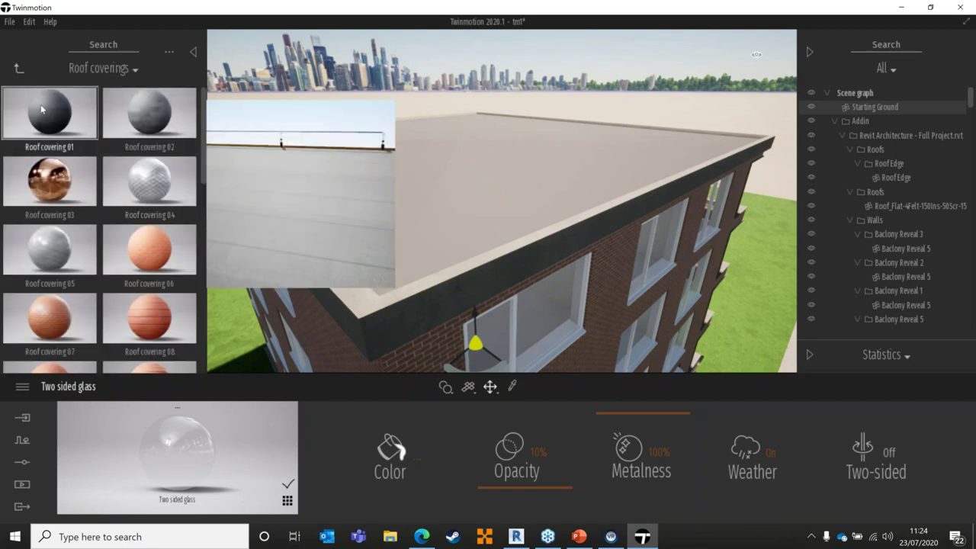
{"action": "left_click_drag", "start_coordinate": [46, 111], "coordinate": [483, 195]}
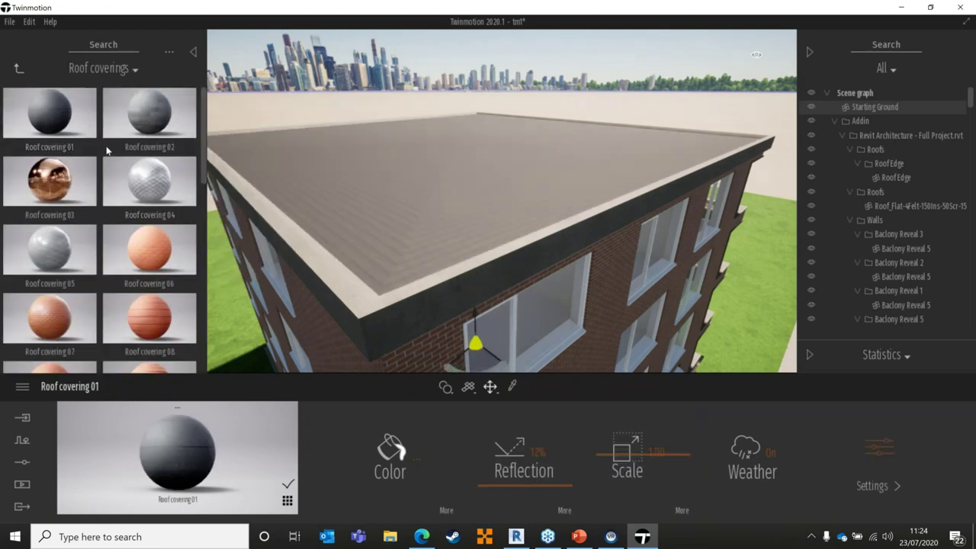
- Find Bare concrete 01 among the concrete materials and apply it to the edge of the flat roof
{"action": "scroll", "coordinate": [62, 169], "scroll_direction": "down", "scroll_amount": 3}
{"action": "scroll", "coordinate": [63, 169], "scroll_direction": "down", "scroll_amount": 1}
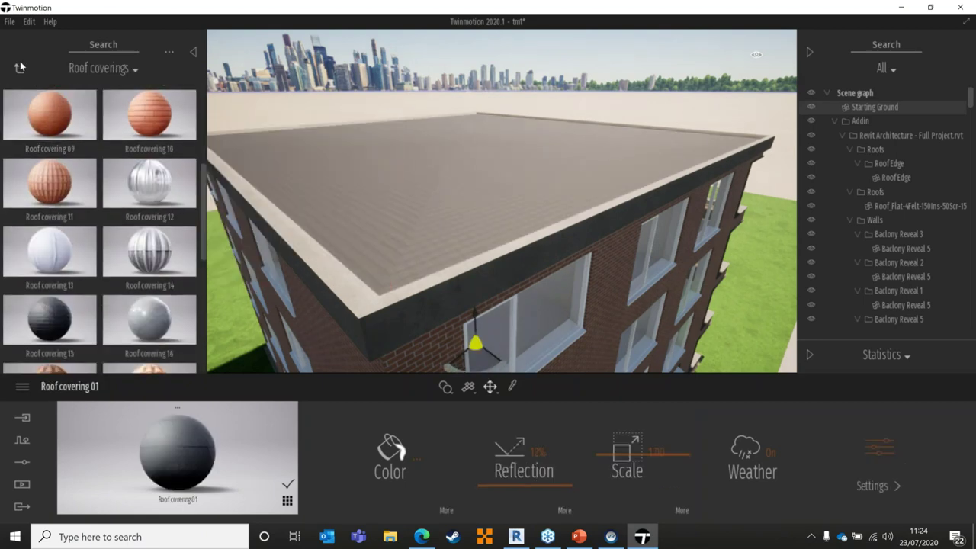
{"action": "left_click", "coordinate": [19, 70]}
{"action": "scroll", "coordinate": [113, 216], "scroll_direction": "down", "scroll_amount": 2}
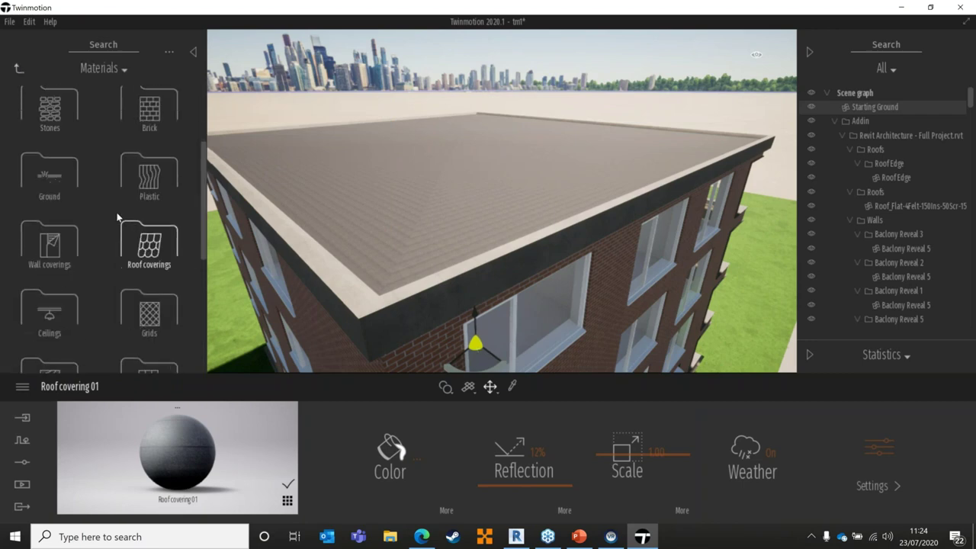
{"action": "scroll", "coordinate": [125, 217], "scroll_direction": "down", "scroll_amount": 3}
{"action": "scroll", "coordinate": [125, 218], "scroll_direction": "up", "scroll_amount": 3}
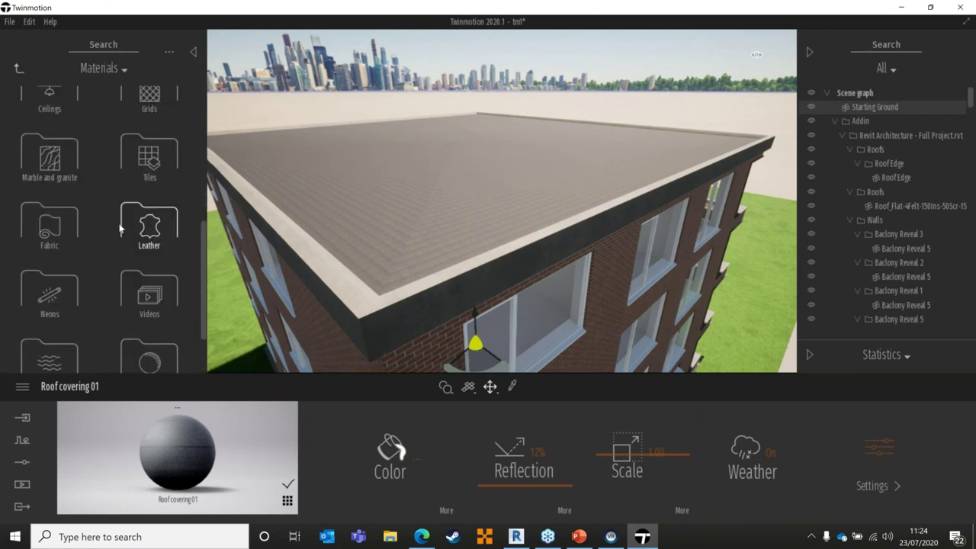
{"action": "scroll", "coordinate": [65, 266], "scroll_direction": "up", "scroll_amount": 5}
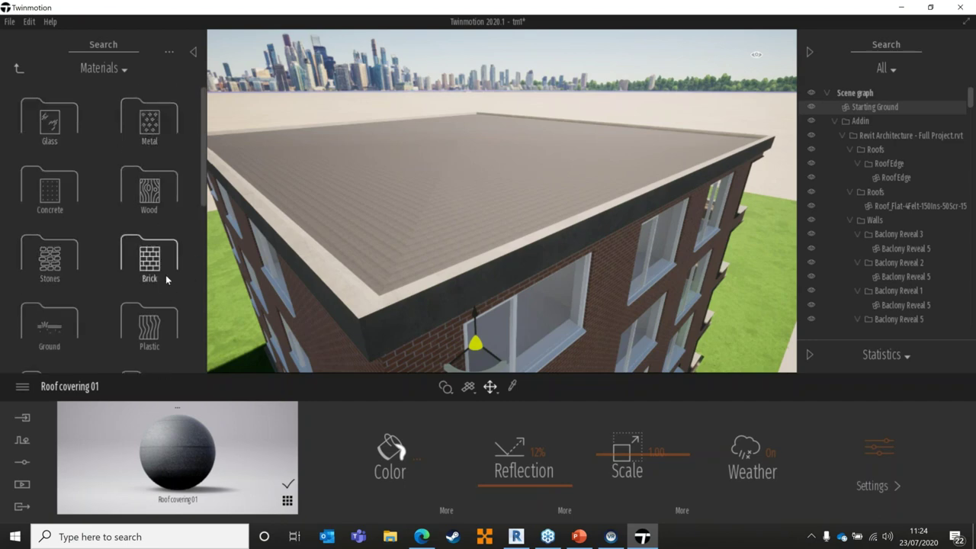
{"action": "scroll", "coordinate": [159, 325], "scroll_direction": "down", "scroll_amount": 2}
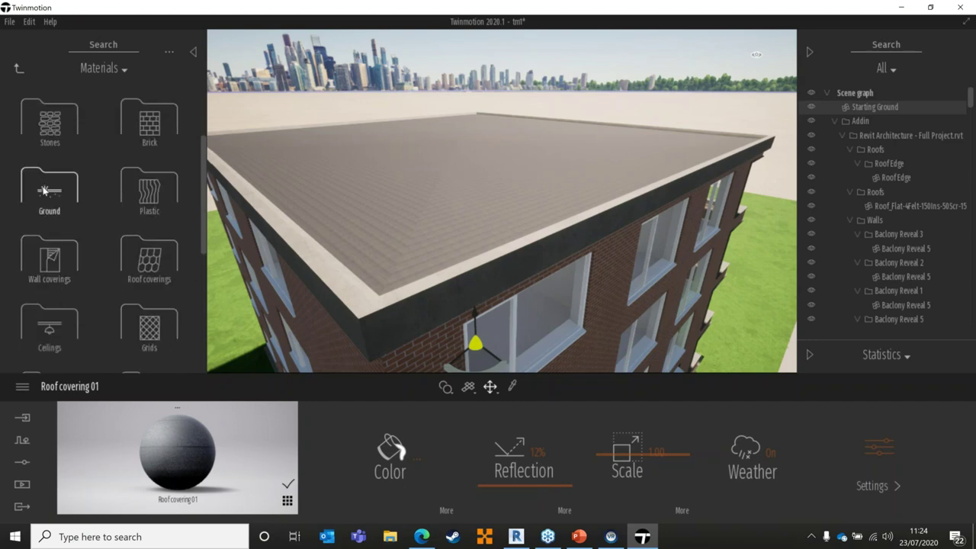
{"action": "scroll", "coordinate": [56, 199], "scroll_direction": "up", "scroll_amount": 1}
{"action": "left_click", "coordinate": [61, 154]}
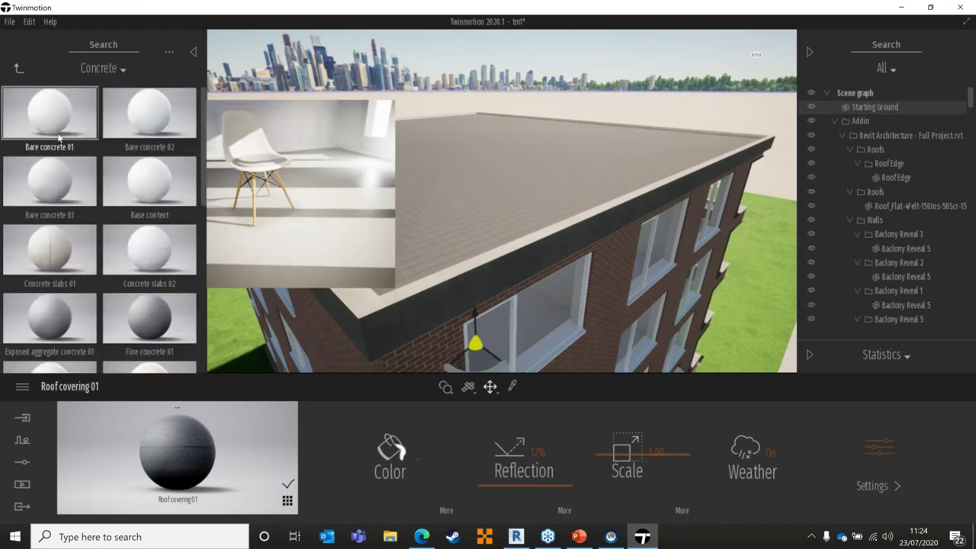
{"action": "left_click_drag", "start_coordinate": [155, 153], "coordinate": [422, 301]}
- Examine the building's entrance with the revolving door up close from the path
{"action": "middle_click_drag", "start_coordinate": [422, 301], "coordinate": [663, 243]}
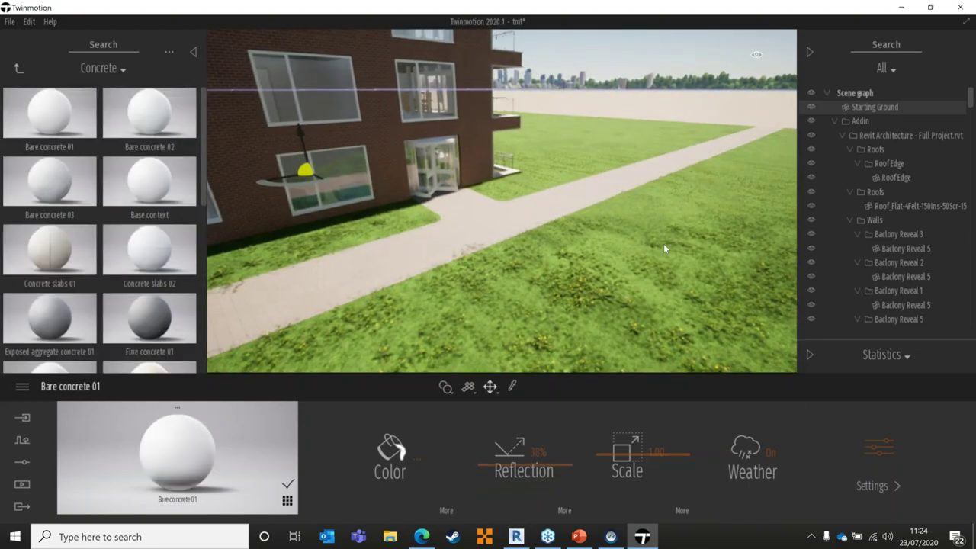
{"action": "left_click", "coordinate": [663, 243]}
{"action": "left_click", "coordinate": [652, 101]}
{"action": "right_click_drag", "start_coordinate": [651, 101], "coordinate": [683, 121]}
{"action": "key", "text": "w"}
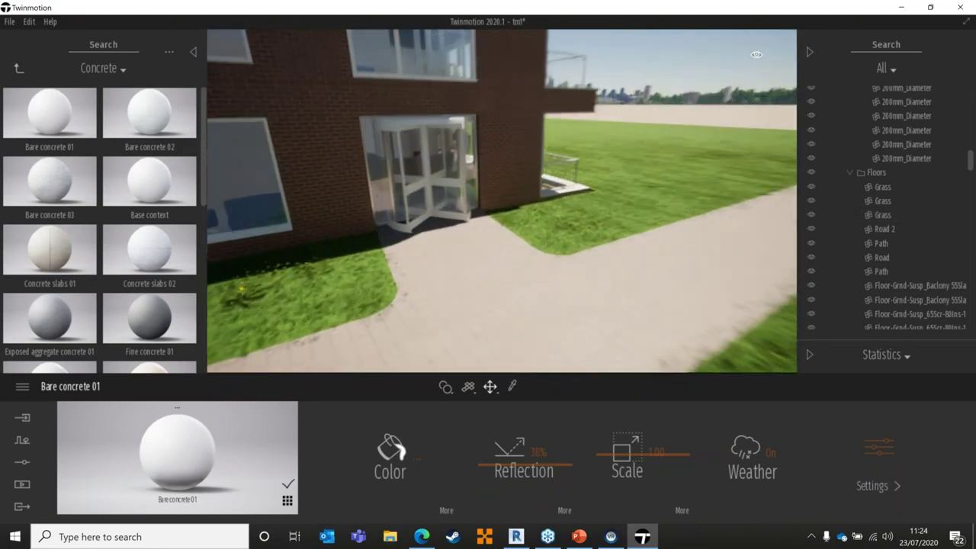
{"action": "key", "text": "w"}
{"action": "key", "text": "a"}
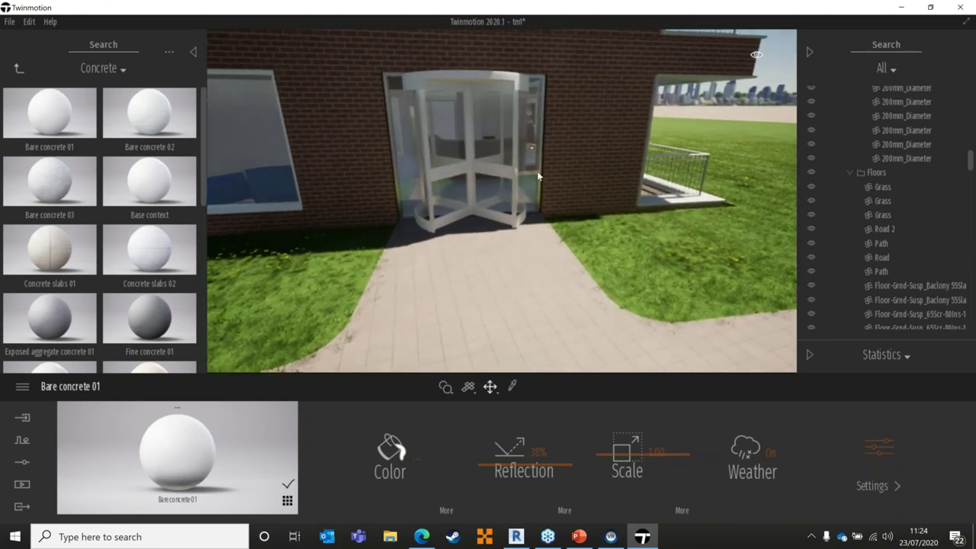
- Place two Buxom planters from the city planters on the grass, one on each side of the entrance path
{"action": "left_click", "coordinate": [20, 68]}
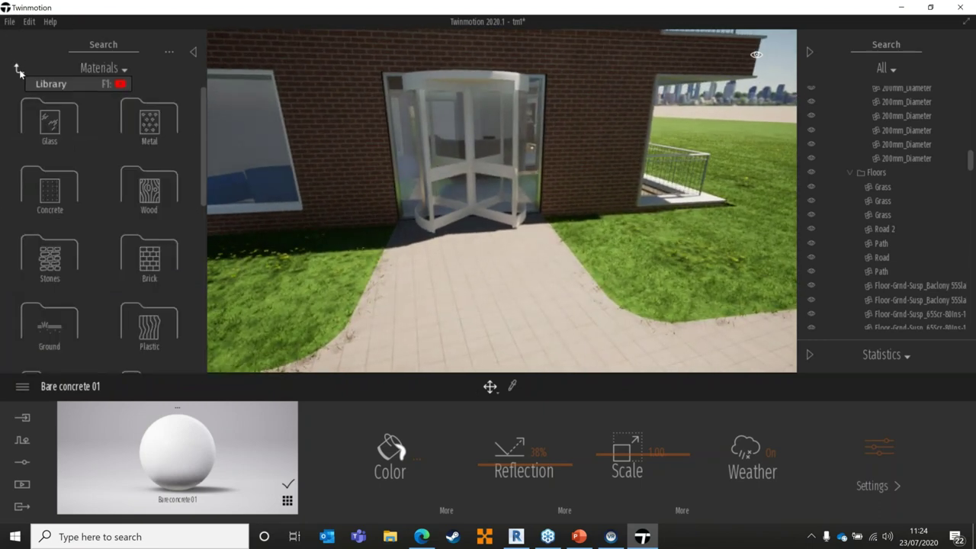
{"action": "left_click", "coordinate": [19, 69]}
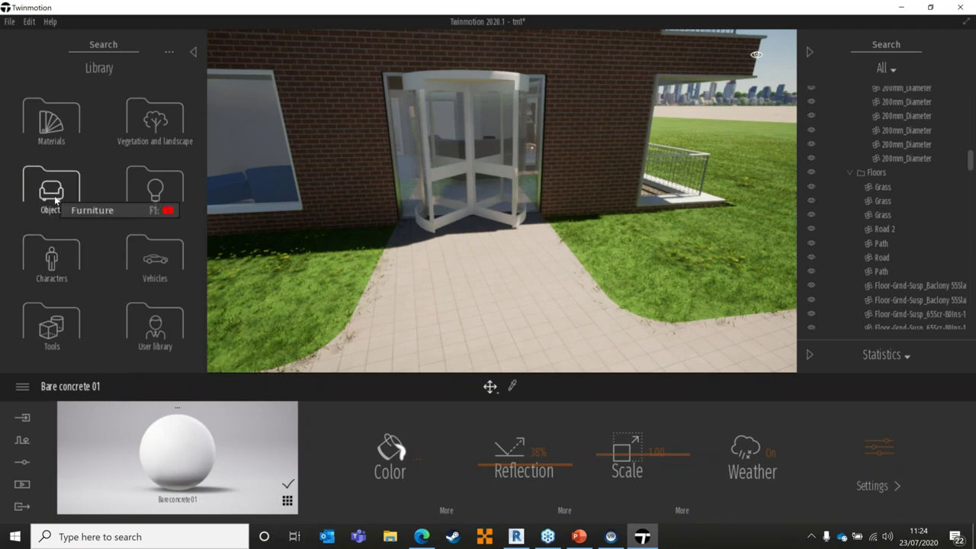
{"action": "left_click", "coordinate": [155, 122]}
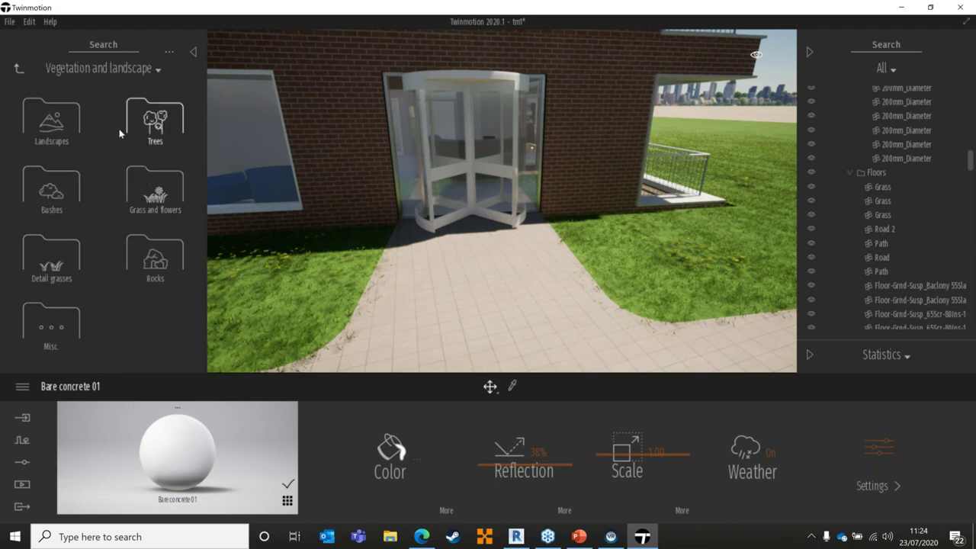
{"action": "left_click", "coordinate": [19, 69]}
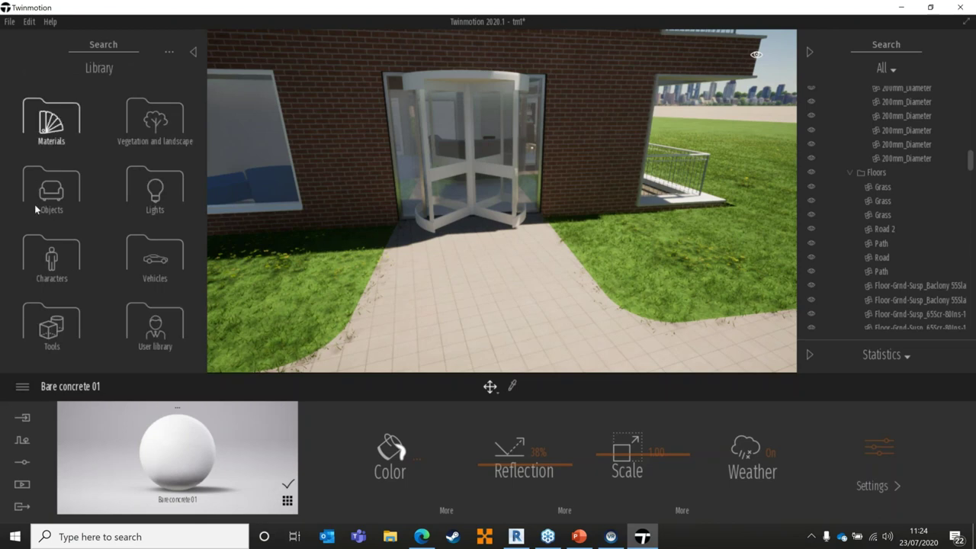
{"action": "left_click", "coordinate": [59, 183]}
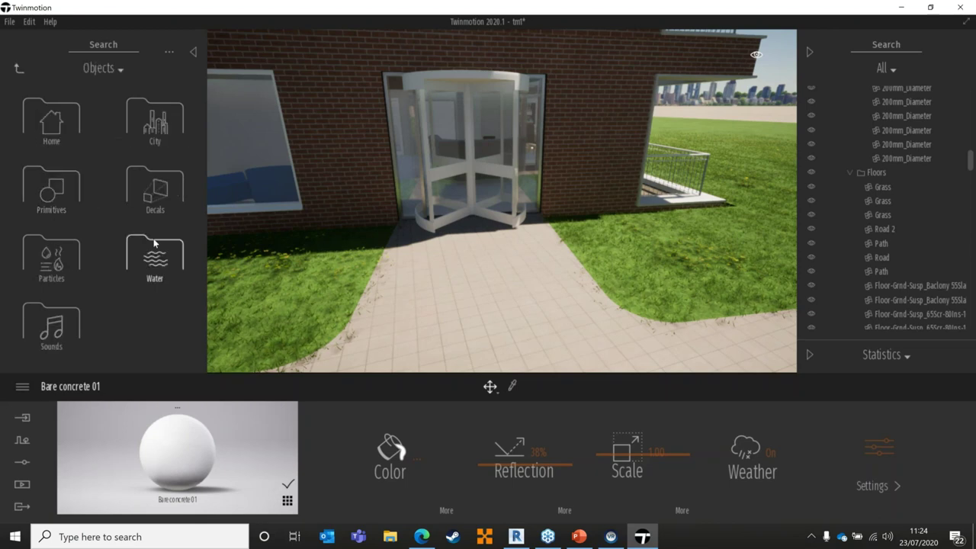
{"action": "left_click", "coordinate": [152, 120]}
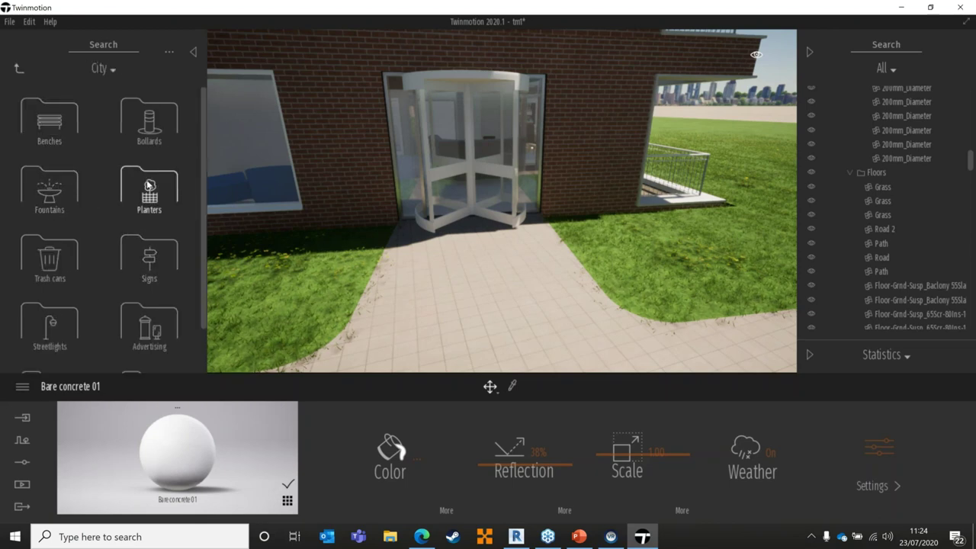
{"action": "left_click", "coordinate": [150, 186]}
{"action": "scroll", "coordinate": [74, 257], "scroll_direction": "down", "scroll_amount": 4}
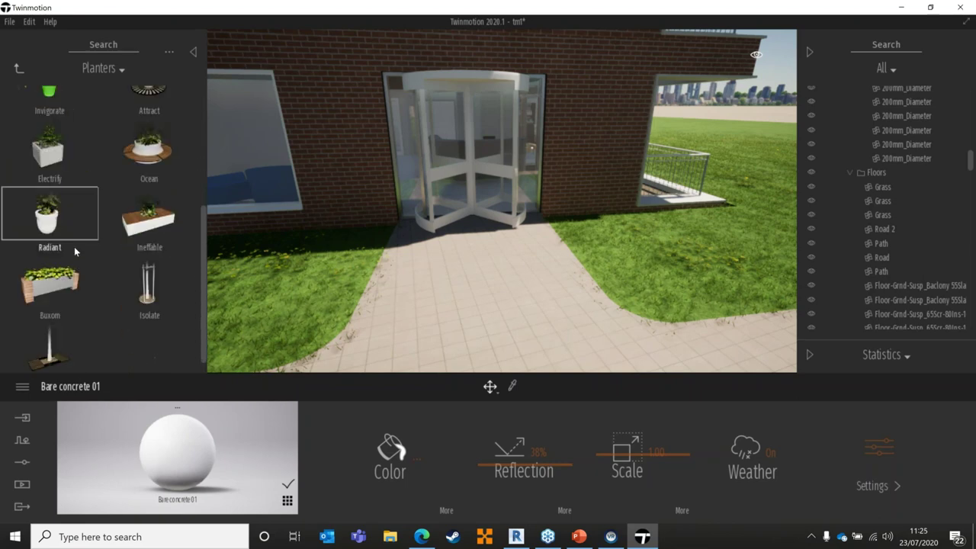
{"action": "left_click_drag", "start_coordinate": [169, 262], "coordinate": [618, 277]}
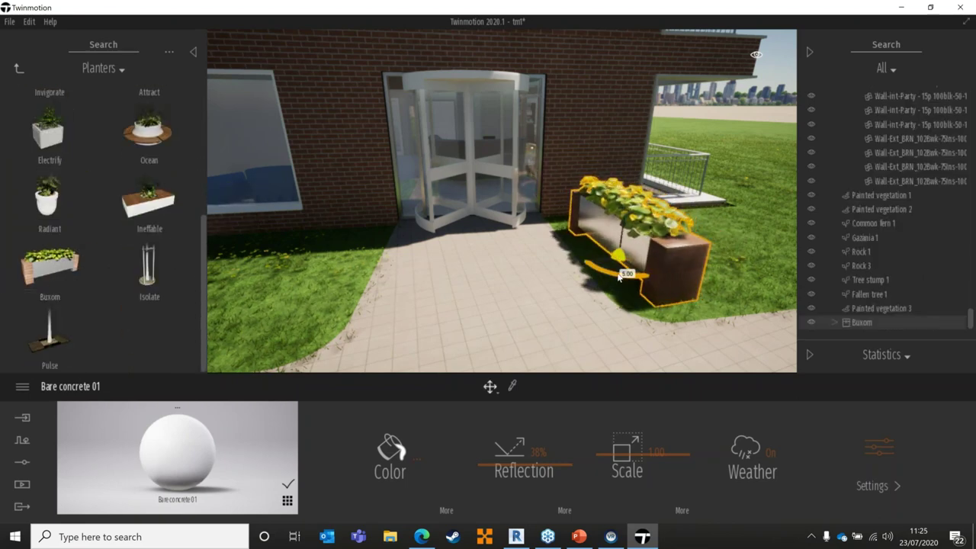
{"action": "left_click_drag", "start_coordinate": [77, 263], "coordinate": [375, 278]}
{"action": "left_click", "coordinate": [332, 314]}
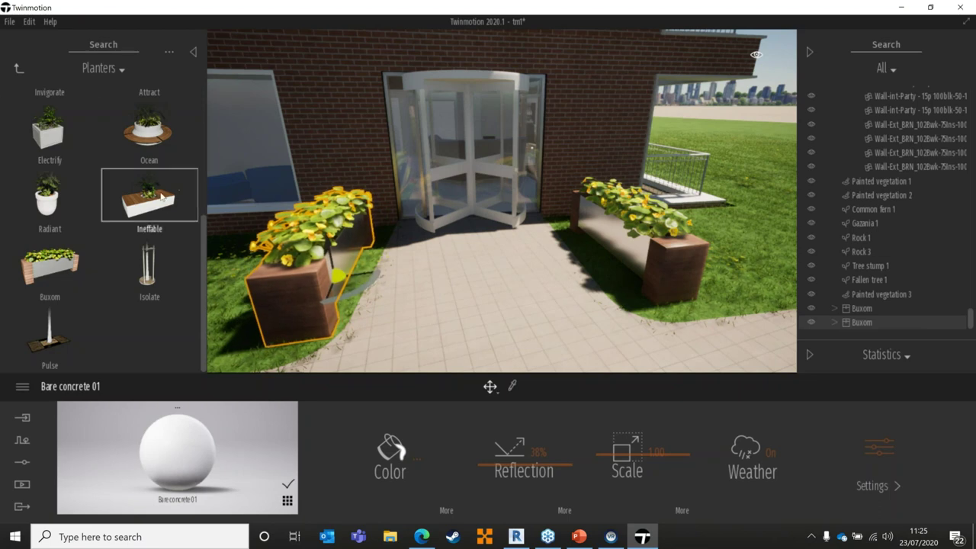
- Place a Flag wall object from the city flags on the brick wall above the revolving door
{"action": "mouse_move", "coordinate": [540, 230]}
{"action": "middle_mouse_down"}
{"action": "mouse_move", "coordinate": [522, 220]}
{"action": "mouse_move", "coordinate": [537, 245]}
{"action": "middle_mouse_up"}
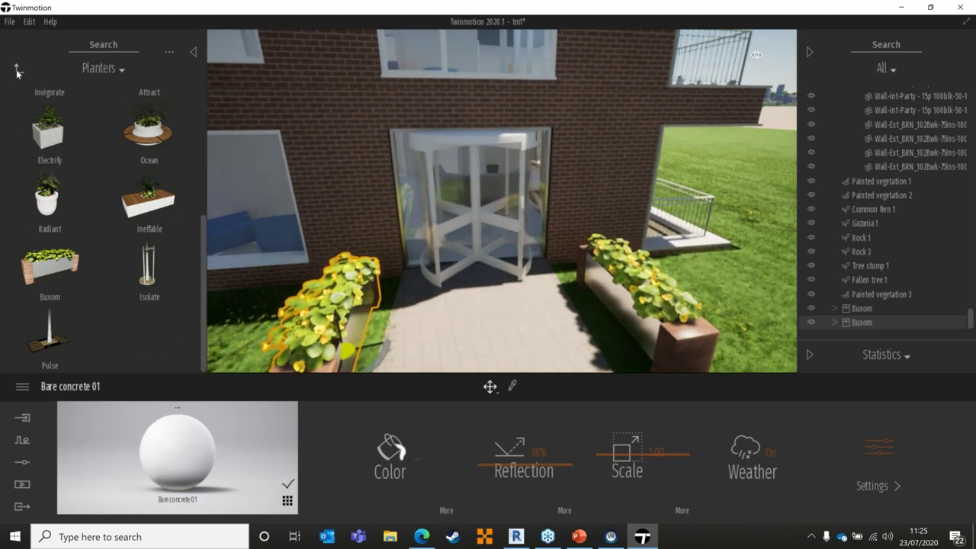
{"action": "left_click", "coordinate": [19, 68]}
{"action": "left_click", "coordinate": [53, 339]}
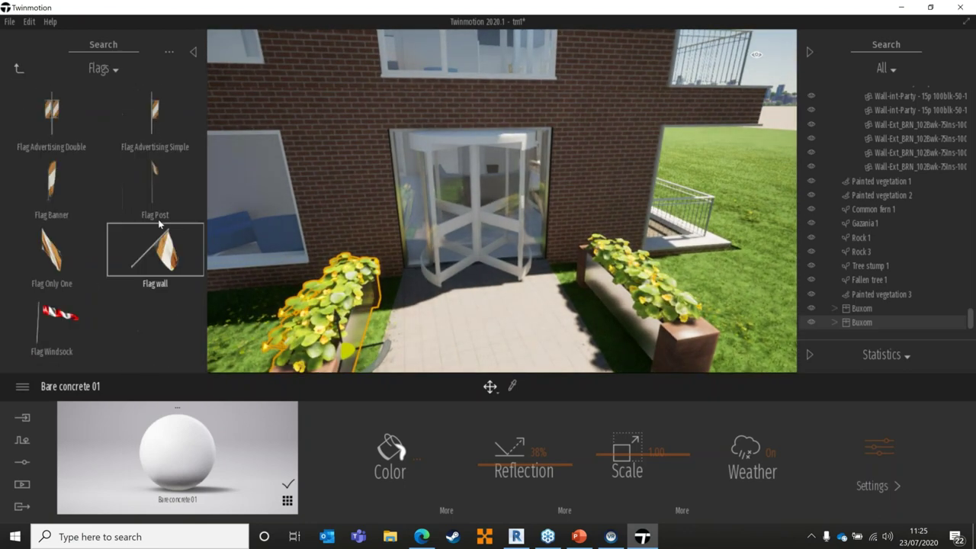
{"action": "left_click_drag", "start_coordinate": [166, 255], "coordinate": [583, 111]}
{"action": "scroll", "coordinate": [571, 140], "scroll_direction": "down", "scroll_amount": 3}
{"action": "middle_click_drag", "start_coordinate": [571, 140], "coordinate": [571, 164]}
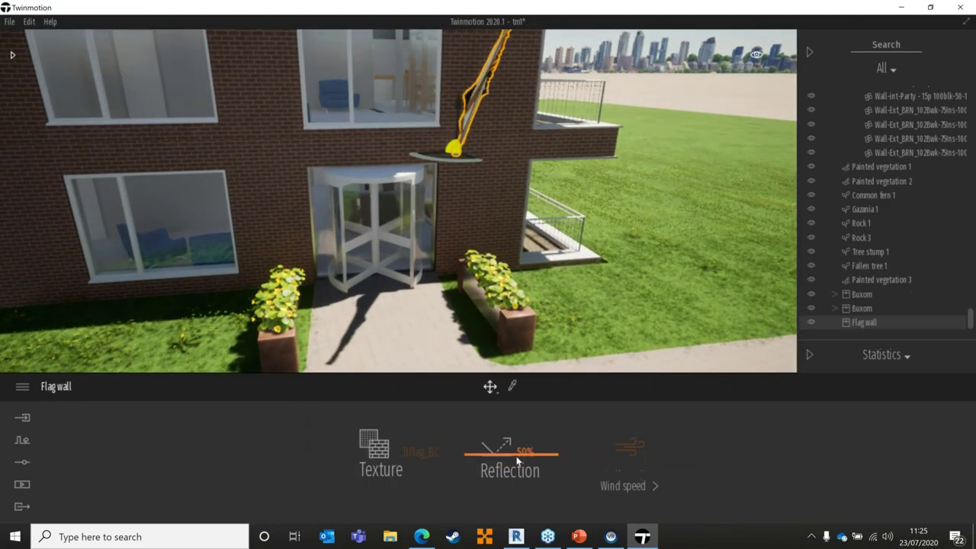
- Set the wind direction to 166° and the wind speed to 0.32 for the wall flag
{"action": "left_click", "coordinate": [651, 461]}
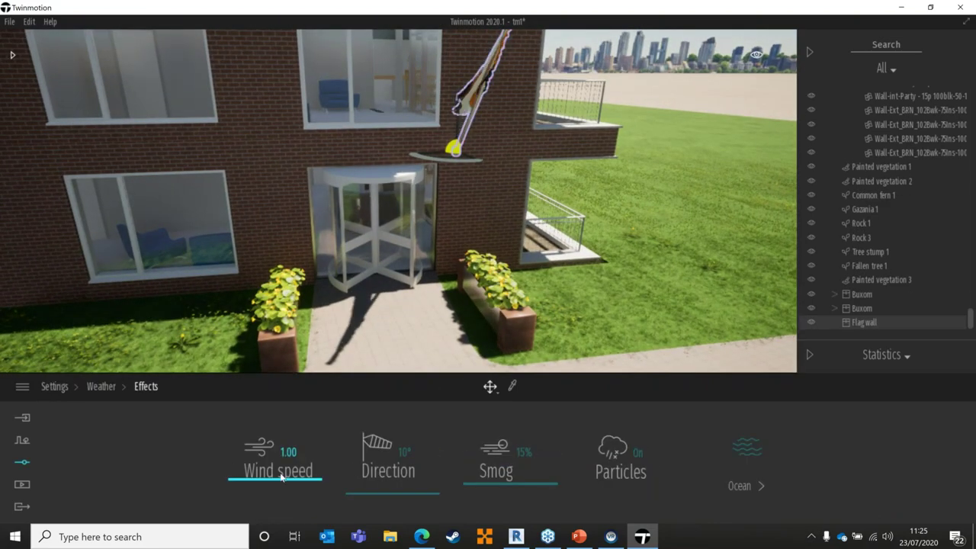
{"action": "left_click_drag", "start_coordinate": [371, 496], "coordinate": [378, 459]}
{"action": "left_click_drag", "start_coordinate": [295, 430], "coordinate": [284, 489]}
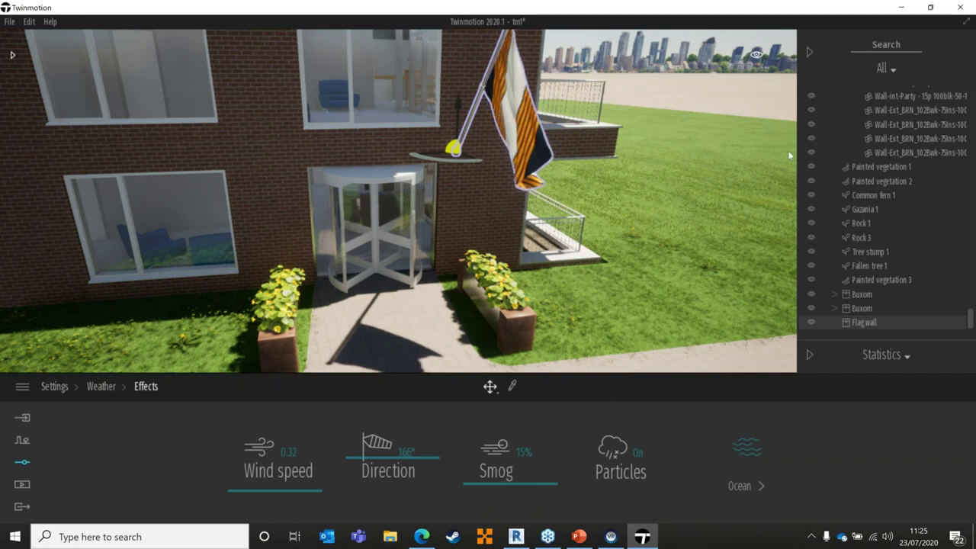
- Deselect the flag and save the scene
{"action": "left_click", "coordinate": [336, 317]}
{"action": "left_click", "coordinate": [11, 22]}
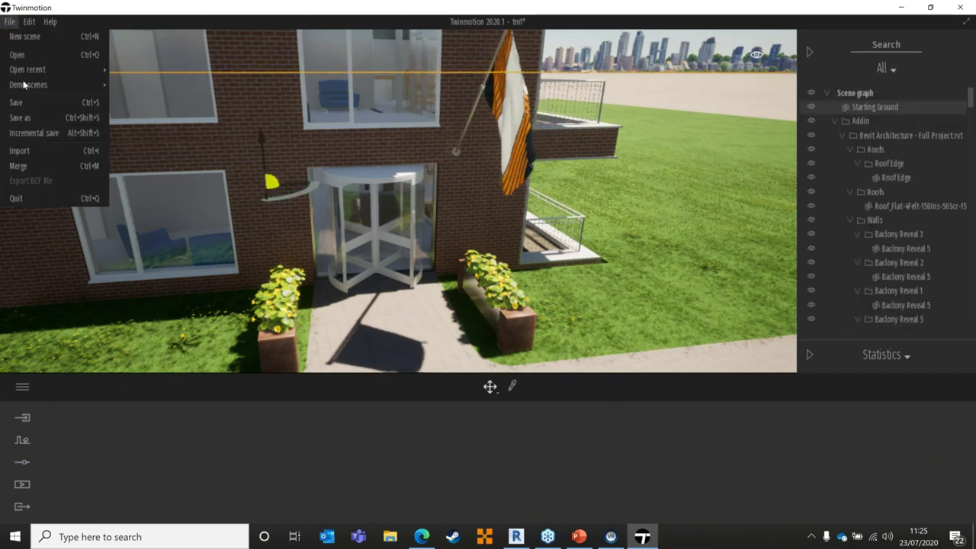
{"action": "left_click", "coordinate": [21, 104]}
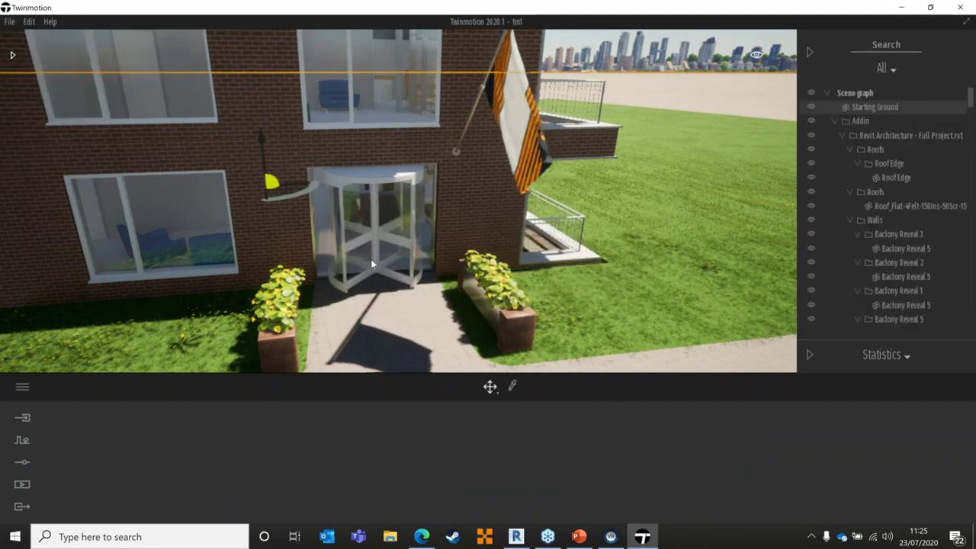
- Walk through the revolving door and examine the reception desk and the interior around it
{"action": "key", "text": "w"}
{"action": "right_click_drag", "start_coordinate": [370, 259], "coordinate": [358, 200]}
{"action": "key", "text": "w"}
{"action": "key", "text": "s"}
{"action": "key", "text": "w"}
{"action": "key", "text": "w"}
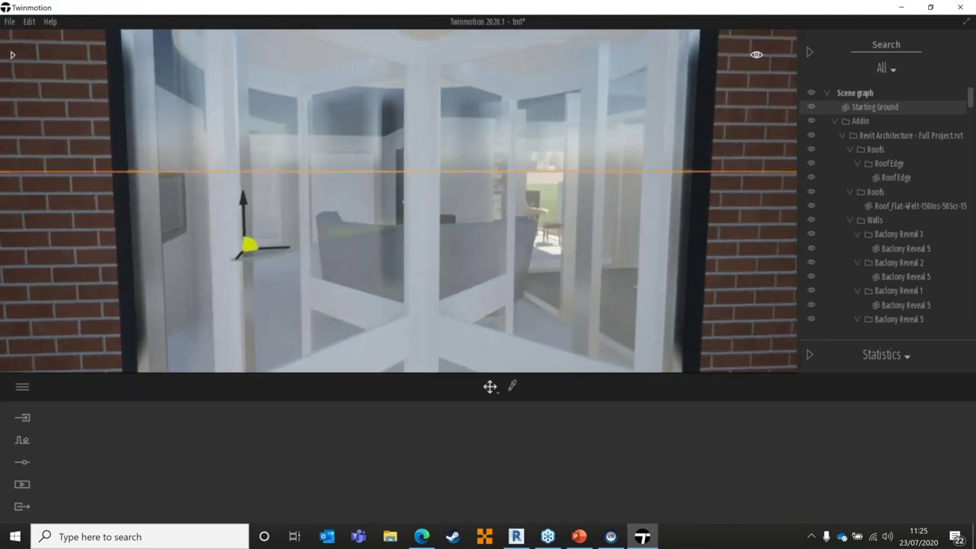
{"action": "scroll", "coordinate": [371, 258], "scroll_direction": "up", "scroll_amount": 5}
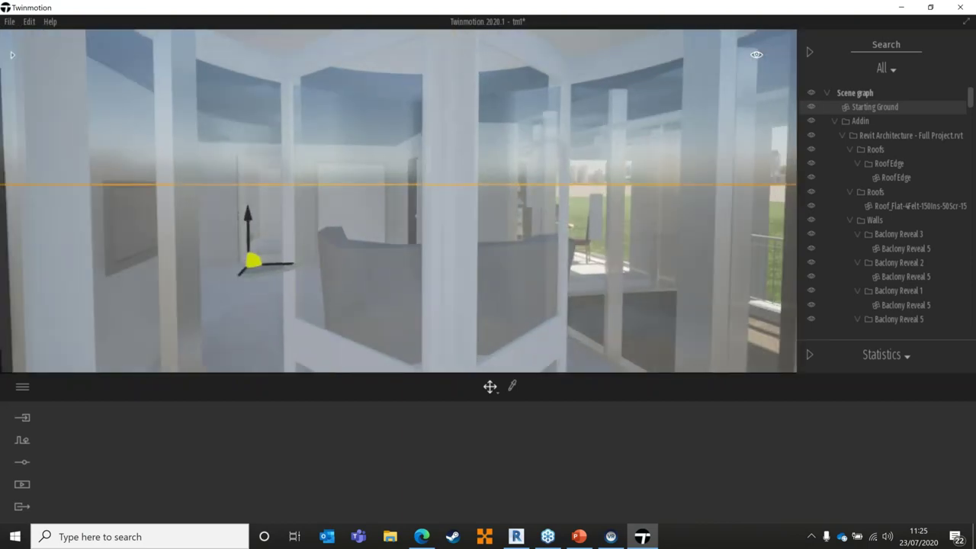
{"action": "scroll", "coordinate": [370, 258], "scroll_direction": "up", "scroll_amount": 6}
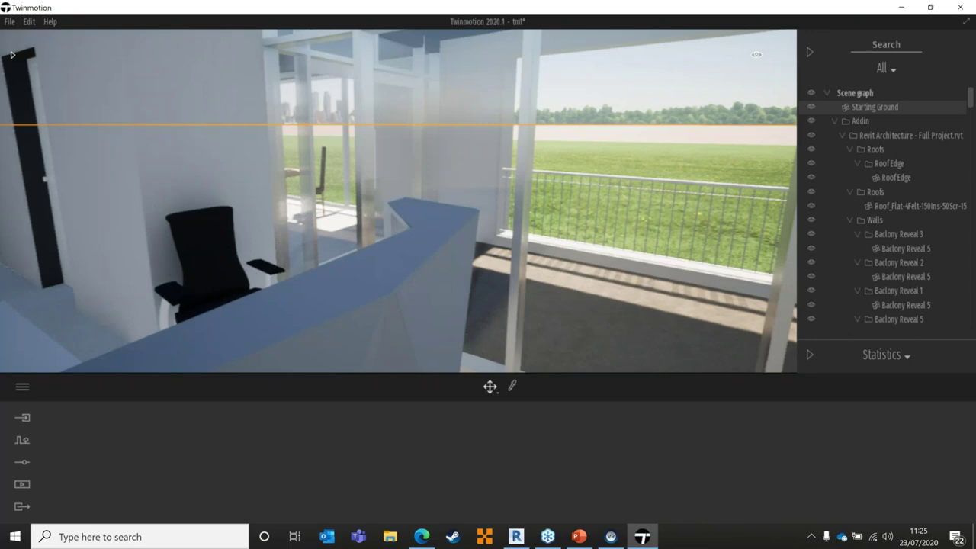
- Walk from the reception desk through the interior and examine the brick fireplace wall with its rectangular opening
{"action": "right_click_drag", "start_coordinate": [371, 258], "coordinate": [168, 251]}
{"action": "key", "text": "s"}
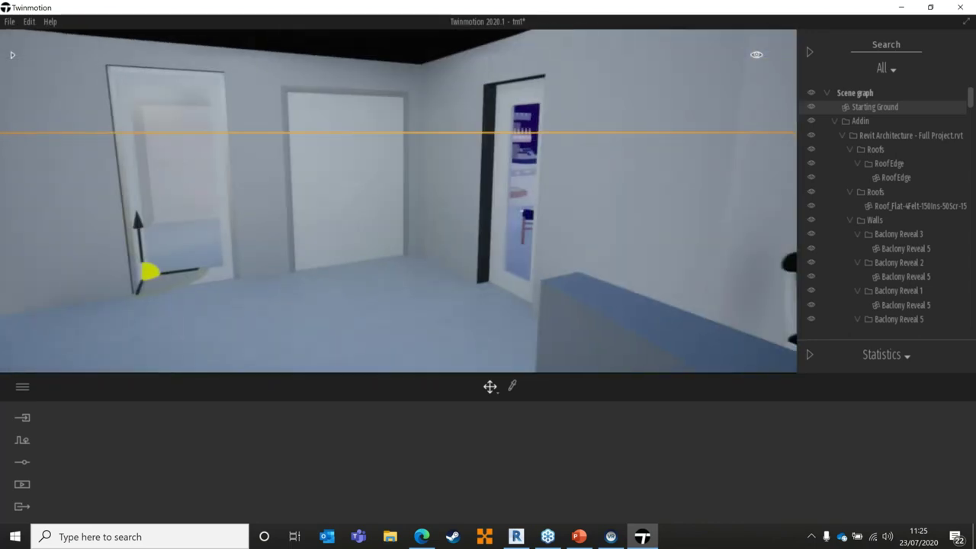
{"action": "key", "text": "w"}
{"action": "right_click_drag", "start_coordinate": [370, 258], "coordinate": [168, 258]}
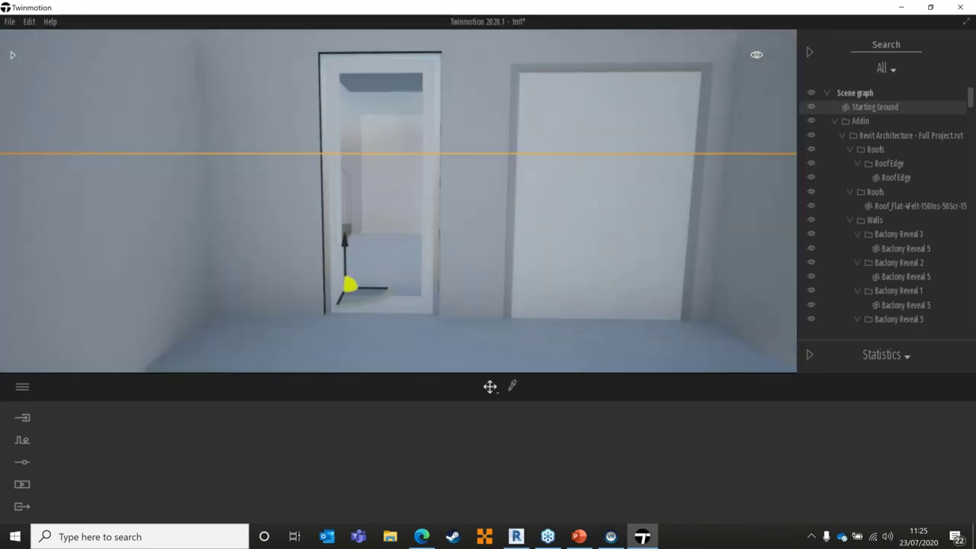
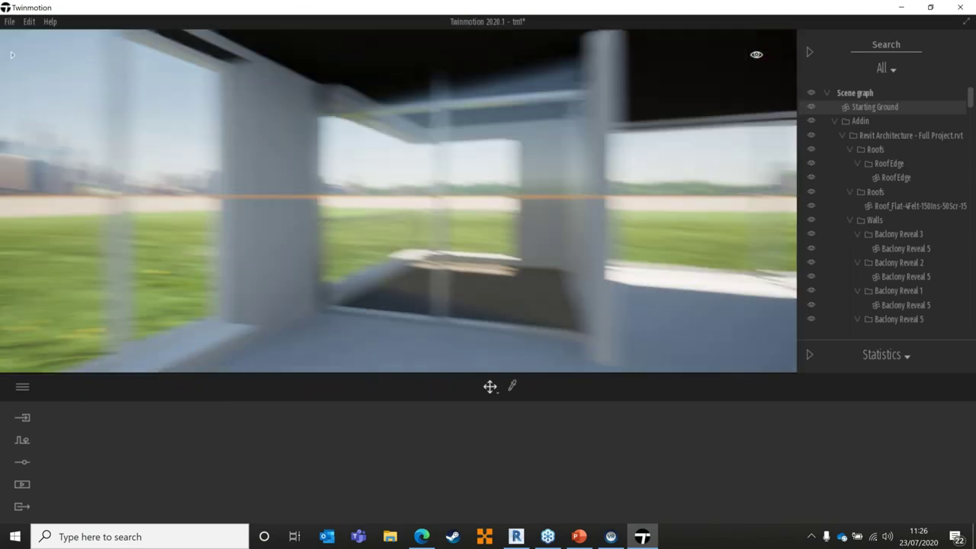
{"action": "right_click_drag", "start_coordinate": [398, 200], "coordinate": [9, 309]}
{"action": "left_click", "coordinate": [435, 294]}
{"action": "key", "text": "w"}
{"action": "key", "text": "s"}
{"action": "key", "text": "d"}
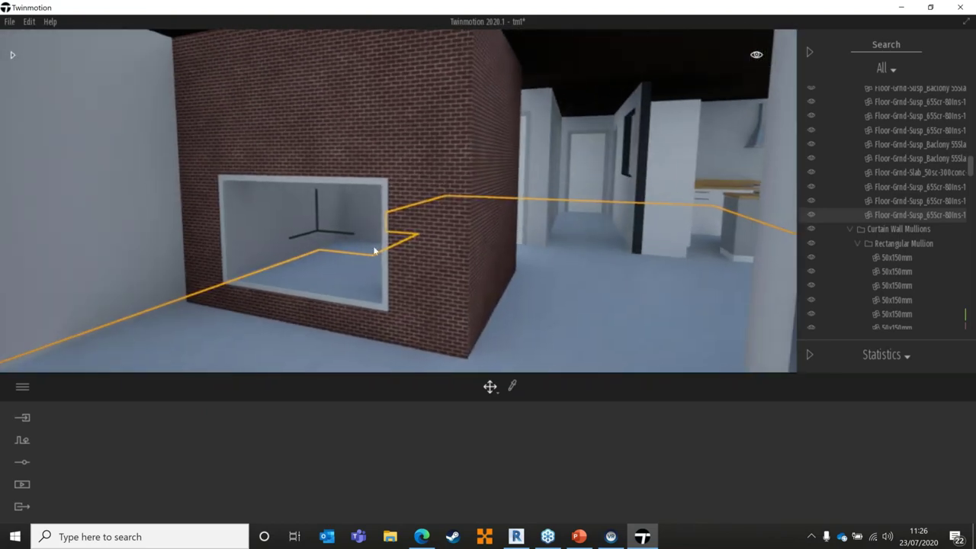
- Apply the Stacked stone 05 material from the Stones library to the brick fireplace wall
{"action": "left_click", "coordinate": [12, 61]}
{"action": "left_click", "coordinate": [12, 65]}
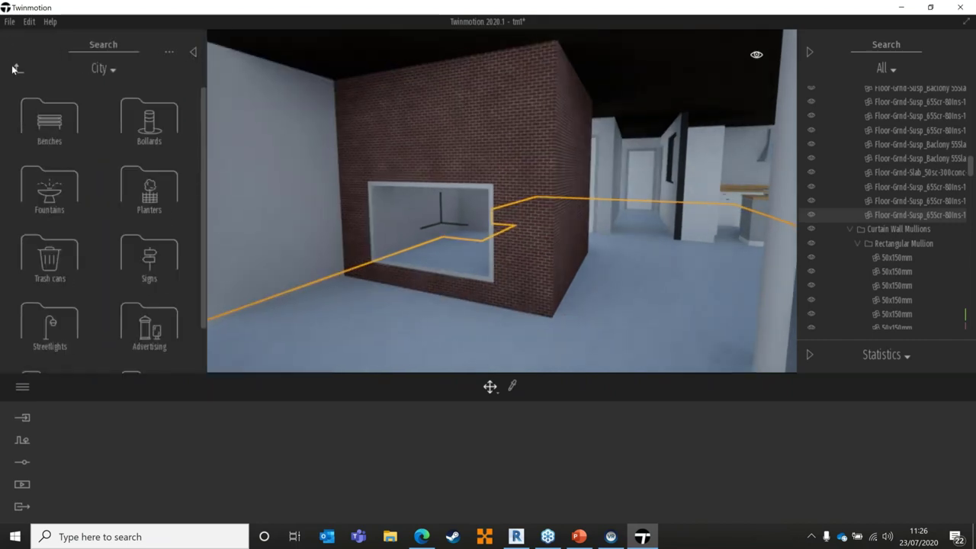
{"action": "left_click", "coordinate": [14, 67]}
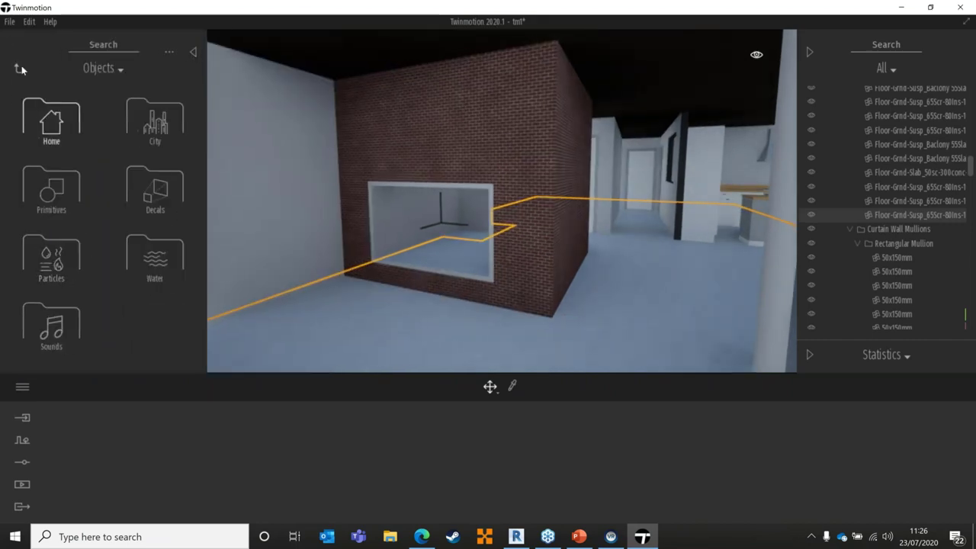
{"action": "left_click", "coordinate": [18, 68]}
{"action": "left_click", "coordinate": [46, 131]}
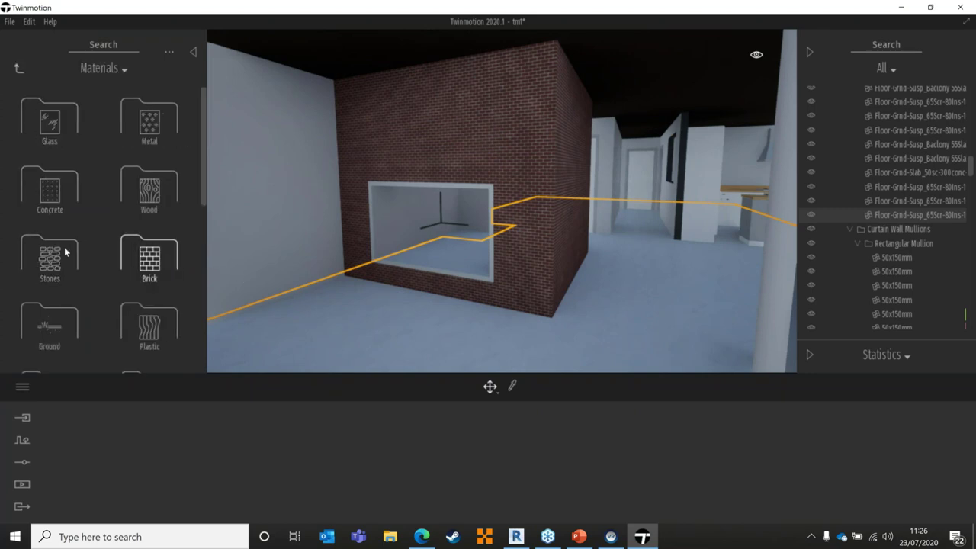
{"action": "left_click", "coordinate": [93, 260]}
{"action": "scroll", "coordinate": [144, 220], "scroll_direction": "down", "scroll_amount": 1}
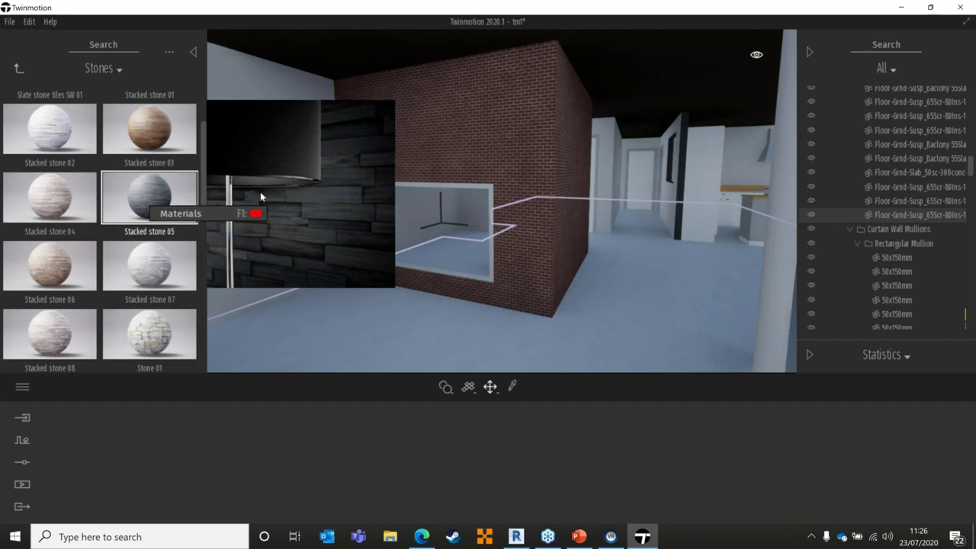
{"action": "left_click_drag", "start_coordinate": [261, 197], "coordinate": [503, 123]}
- Set the scale of the fireplace's Stacked stone 05 material to 2.00
{"action": "scroll", "coordinate": [542, 176], "scroll_direction": "up", "scroll_amount": 5}
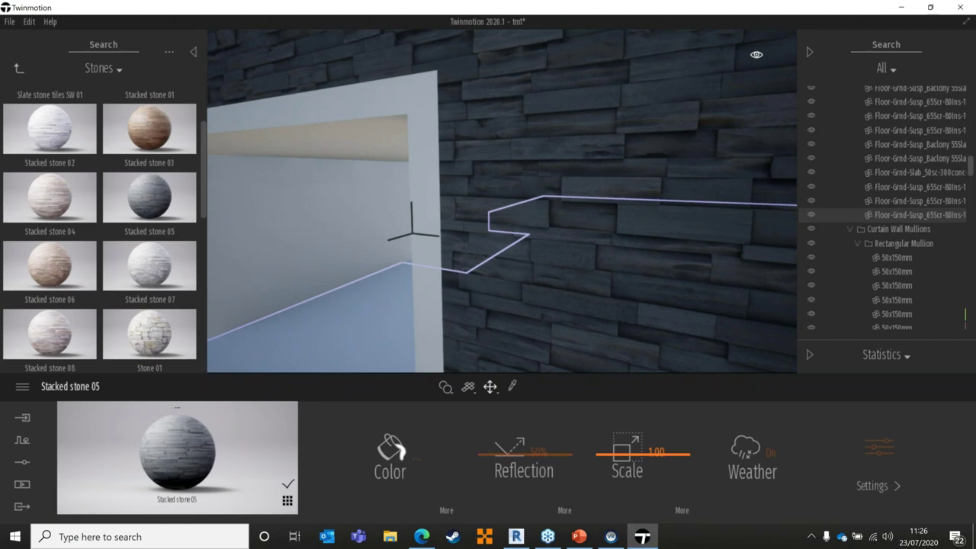
{"action": "double_click", "coordinate": [657, 453]}
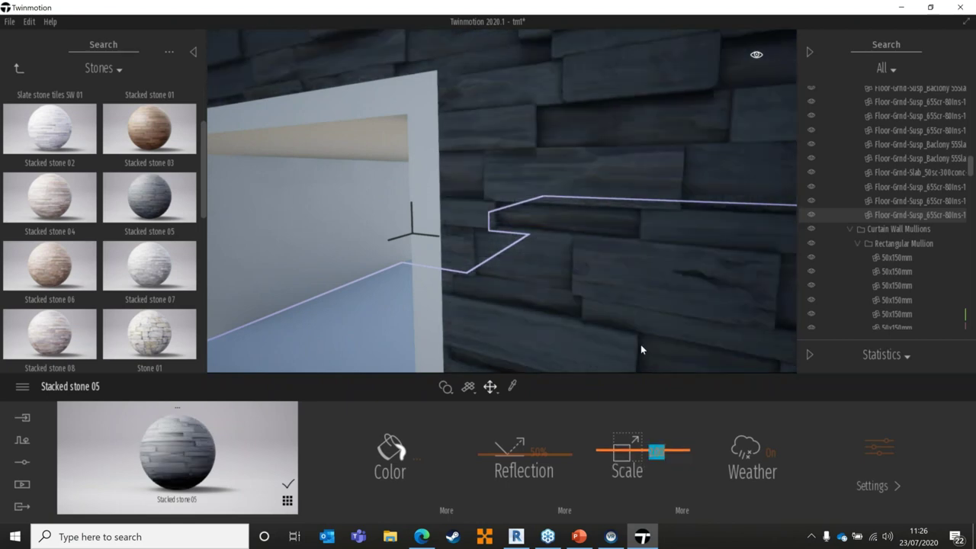
{"action": "scroll", "coordinate": [635, 328], "scroll_direction": "down", "scroll_amount": 5}
{"action": "scroll", "coordinate": [384, 221], "scroll_direction": "up", "scroll_amount": 5}
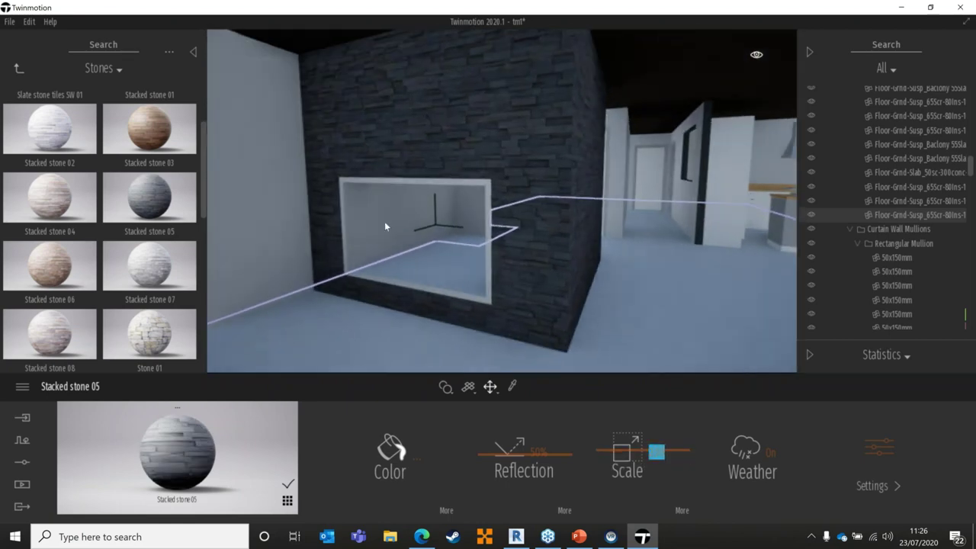
- Browse the material categories for a fireplace recess finish and open the Tiles collection
{"action": "scroll", "coordinate": [387, 231], "scroll_direction": "up", "scroll_amount": 3}
{"action": "scroll", "coordinate": [99, 229], "scroll_direction": "up", "scroll_amount": 2}
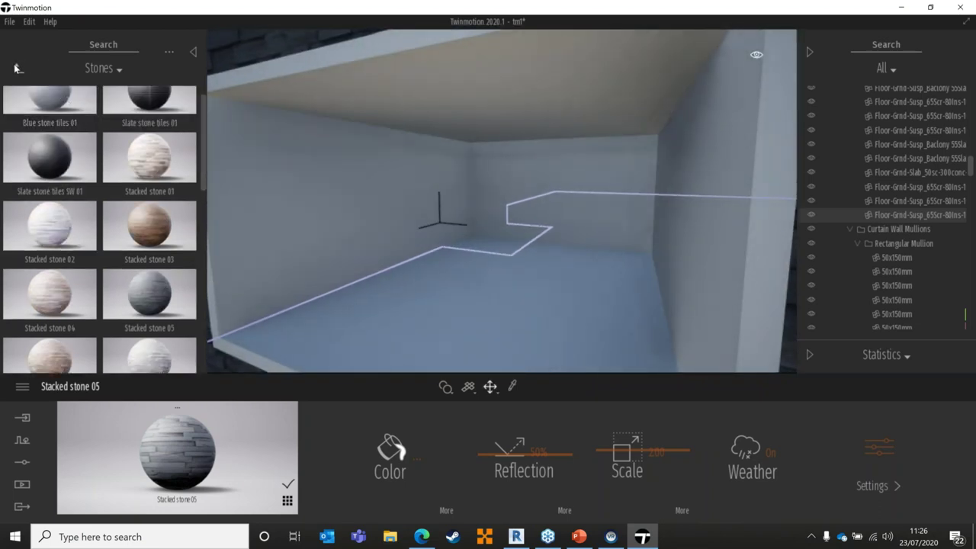
{"action": "left_click", "coordinate": [19, 68]}
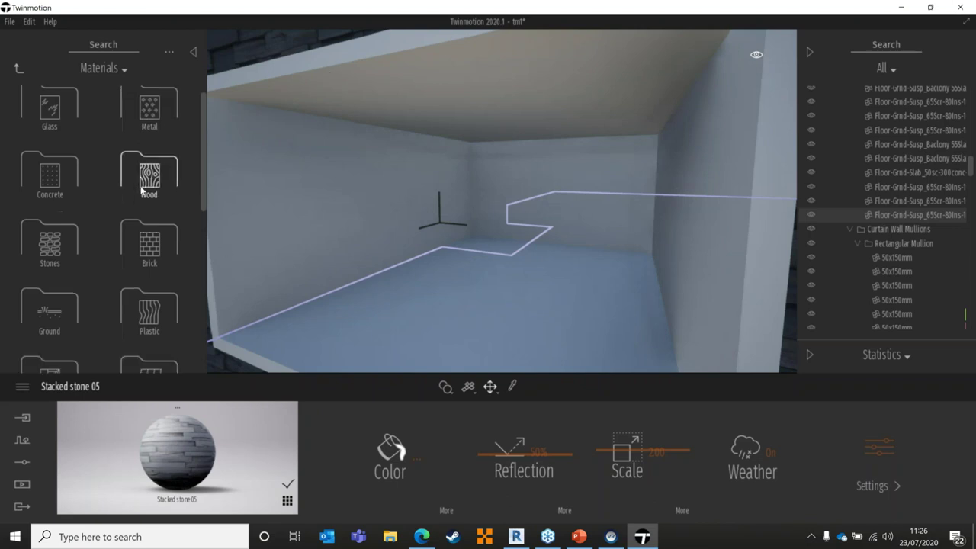
{"action": "scroll", "coordinate": [141, 190], "scroll_direction": "down", "scroll_amount": 3}
{"action": "scroll", "coordinate": [150, 221], "scroll_direction": "down", "scroll_amount": 5}
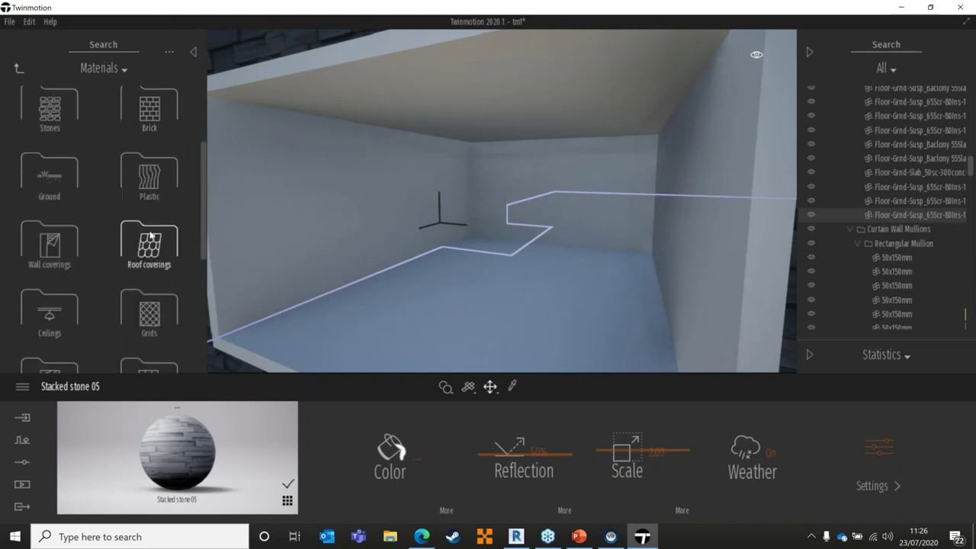
{"action": "scroll", "coordinate": [80, 302], "scroll_direction": "down", "scroll_amount": 4}
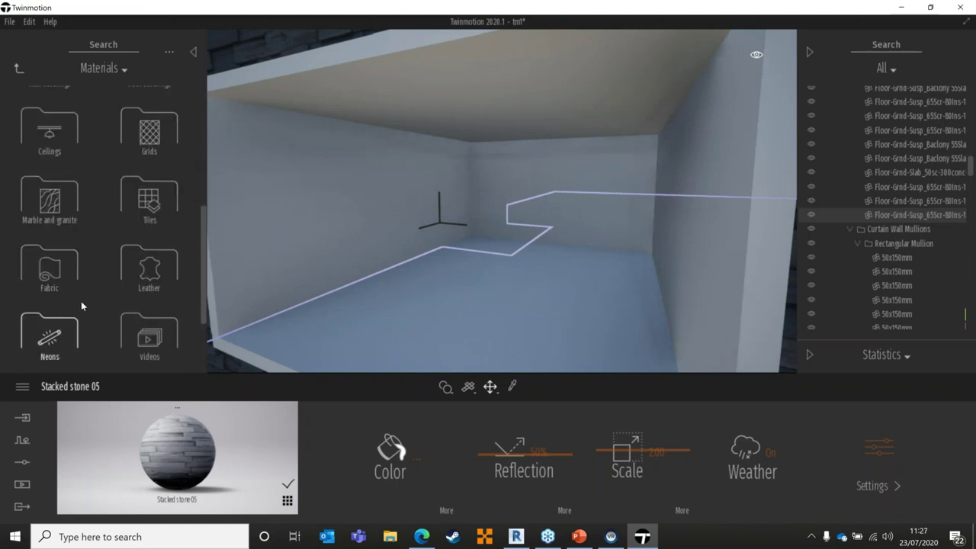
{"action": "scroll", "coordinate": [71, 283], "scroll_direction": "up", "scroll_amount": 7}
{"action": "scroll", "coordinate": [127, 218], "scroll_direction": "up", "scroll_amount": 2}
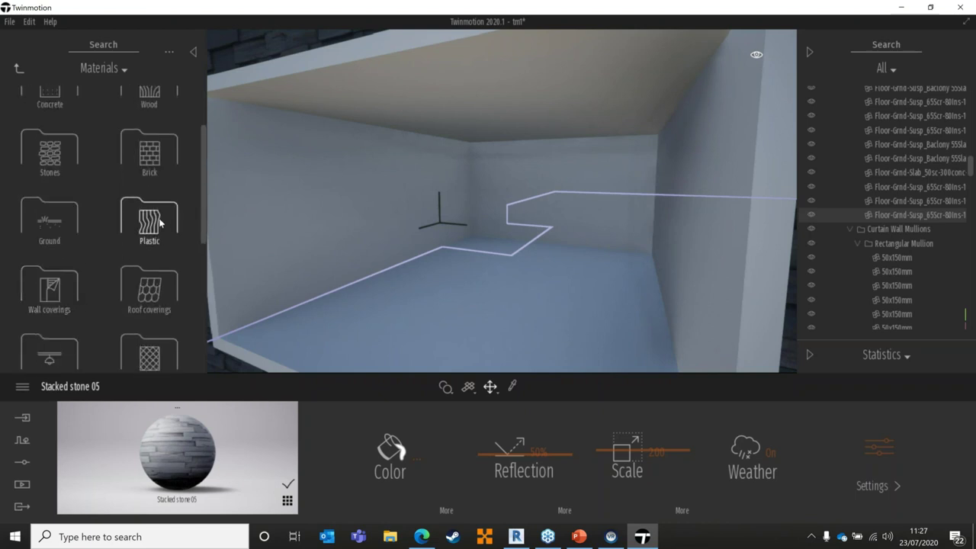
{"action": "scroll", "coordinate": [128, 229], "scroll_direction": "up", "scroll_amount": 1}
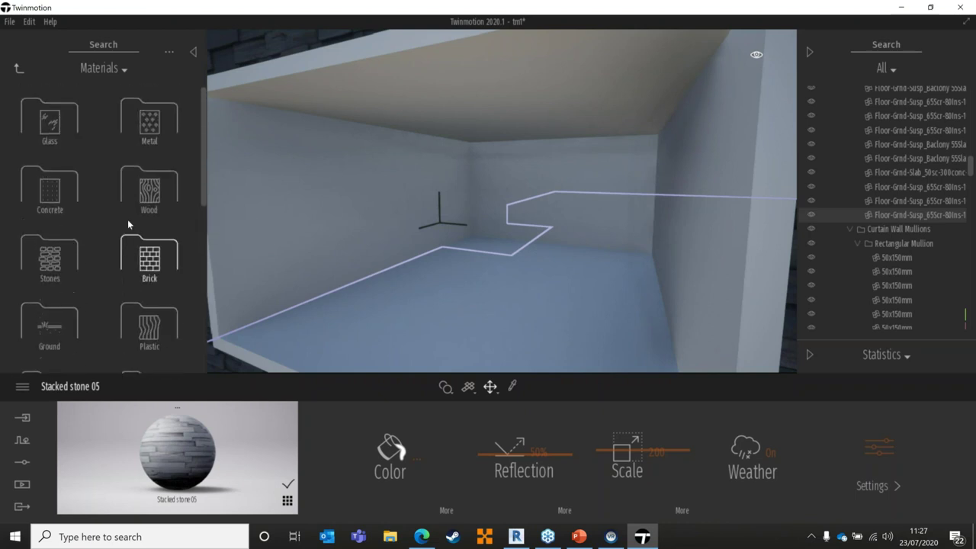
{"action": "scroll", "coordinate": [143, 194], "scroll_direction": "down", "scroll_amount": 4}
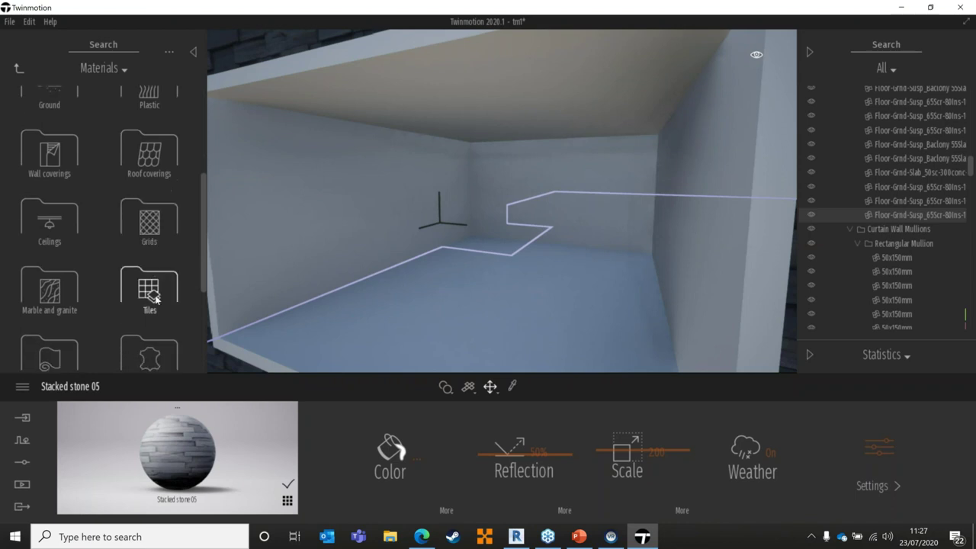
{"action": "left_click", "coordinate": [149, 327]}
- Compare the available tile materials and apply Ceramic tiles 5 to the lining of the fireplace recess
{"action": "scroll", "coordinate": [110, 229], "scroll_direction": "down", "scroll_amount": 5}
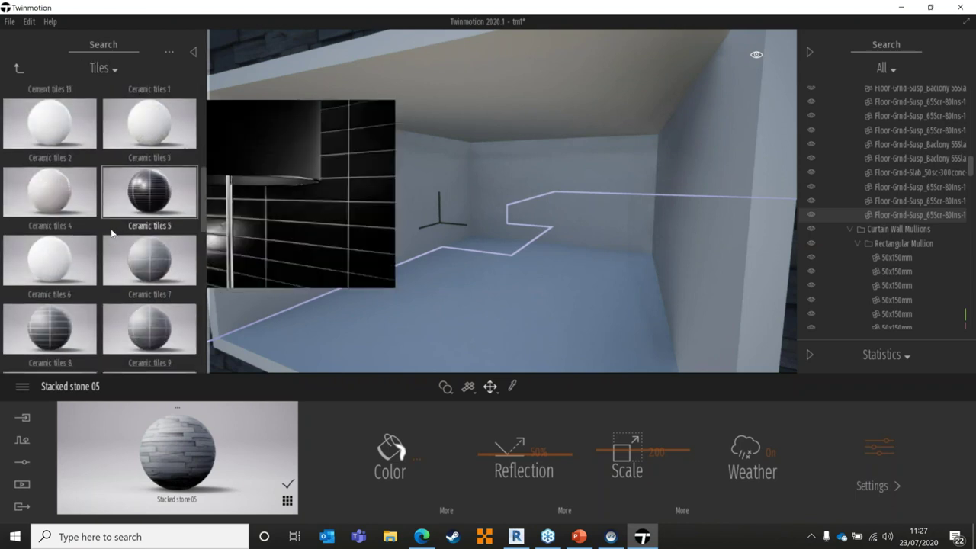
{"action": "scroll", "coordinate": [150, 198], "scroll_direction": "down", "scroll_amount": 1}
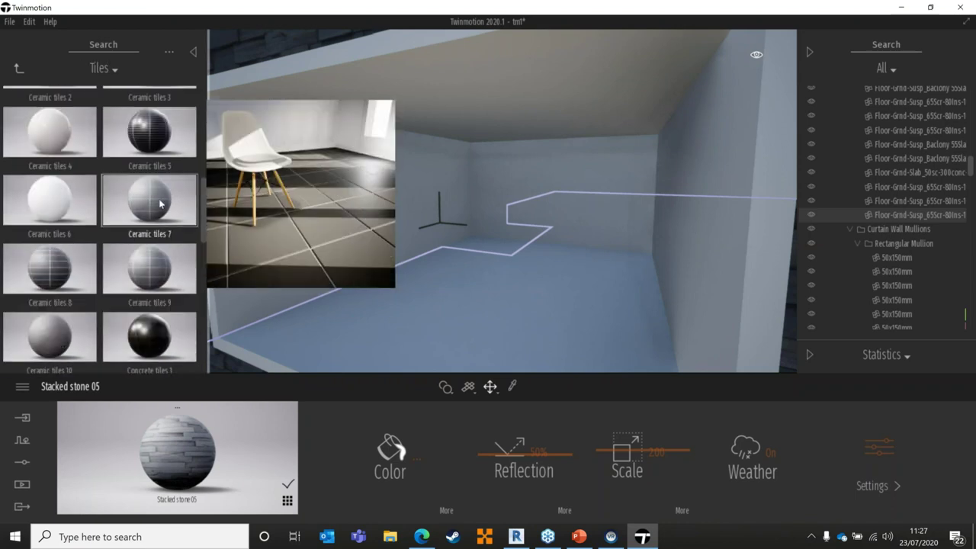
{"action": "scroll", "coordinate": [144, 282], "scroll_direction": "down", "scroll_amount": 6}
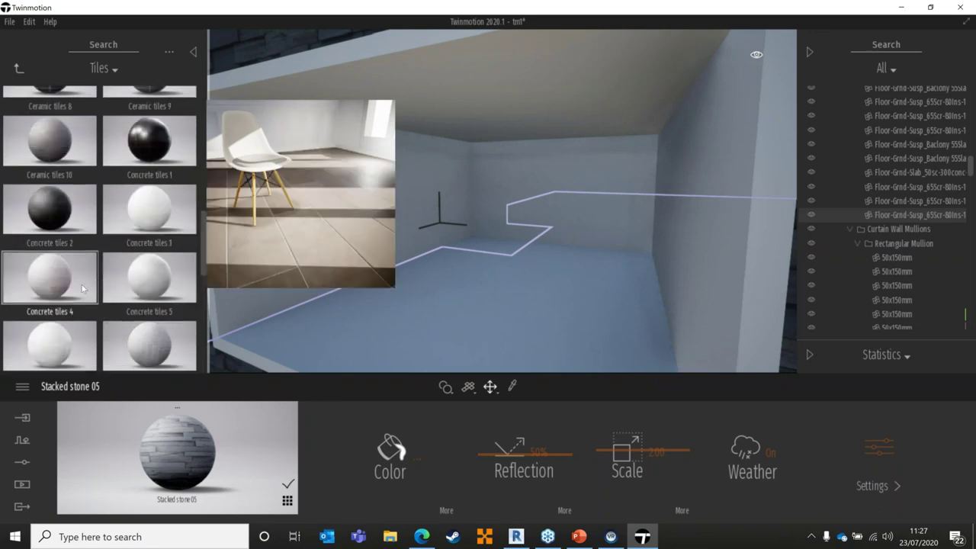
{"action": "scroll", "coordinate": [91, 304], "scroll_direction": "down", "scroll_amount": 5}
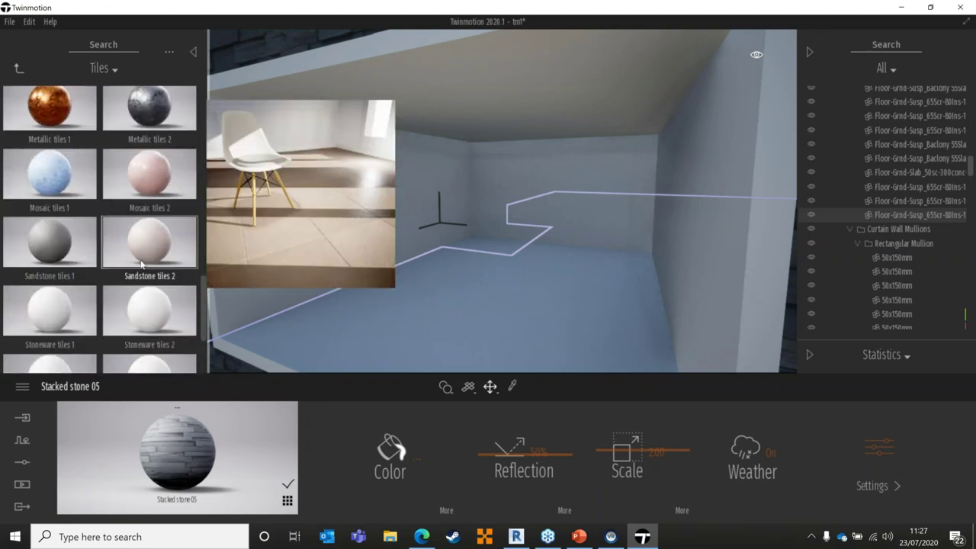
{"action": "scroll", "coordinate": [159, 280], "scroll_direction": "up", "scroll_amount": 10}
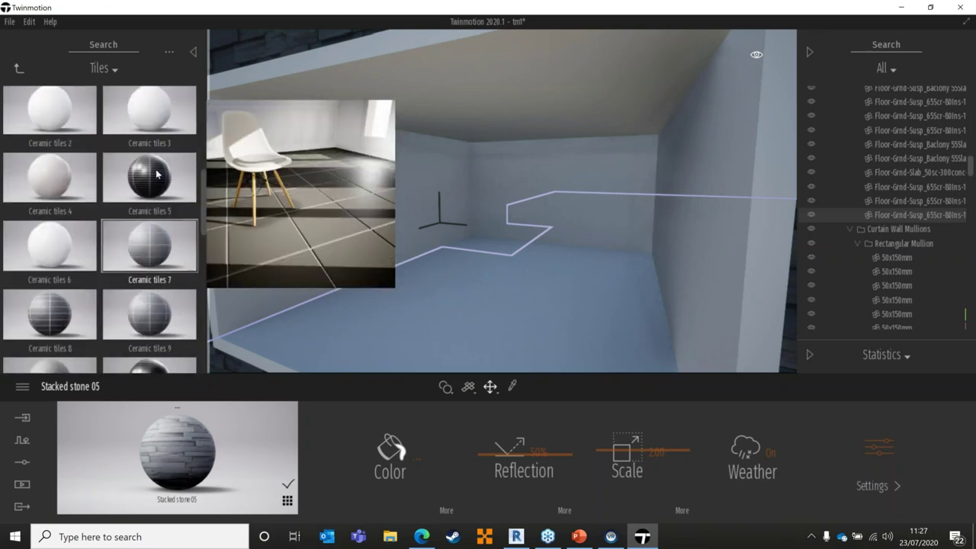
{"action": "left_click_drag", "start_coordinate": [150, 177], "coordinate": [487, 300]}
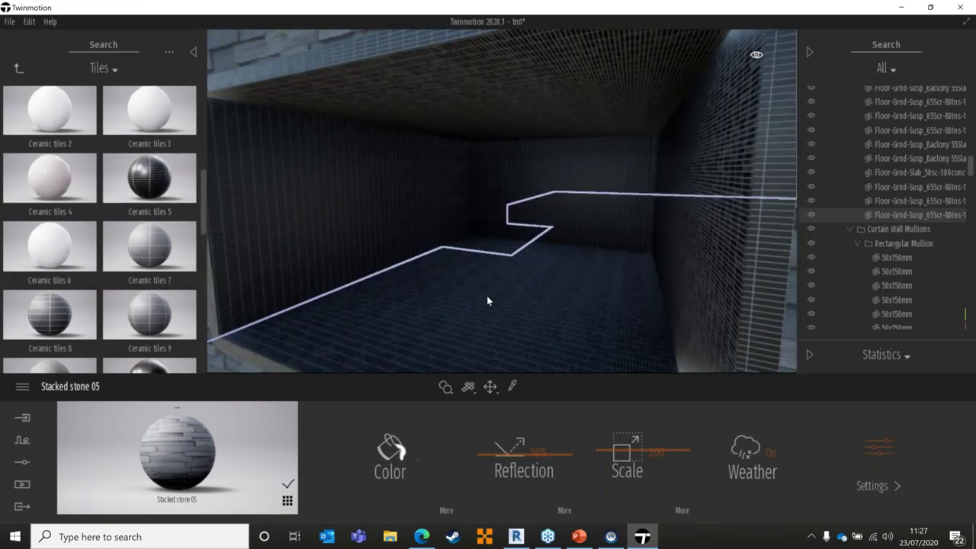
- Set the recess tile scale to 3.06 and rotate the tile texture to 90°
{"action": "left_click_drag", "start_coordinate": [650, 455], "coordinate": [653, 446]}
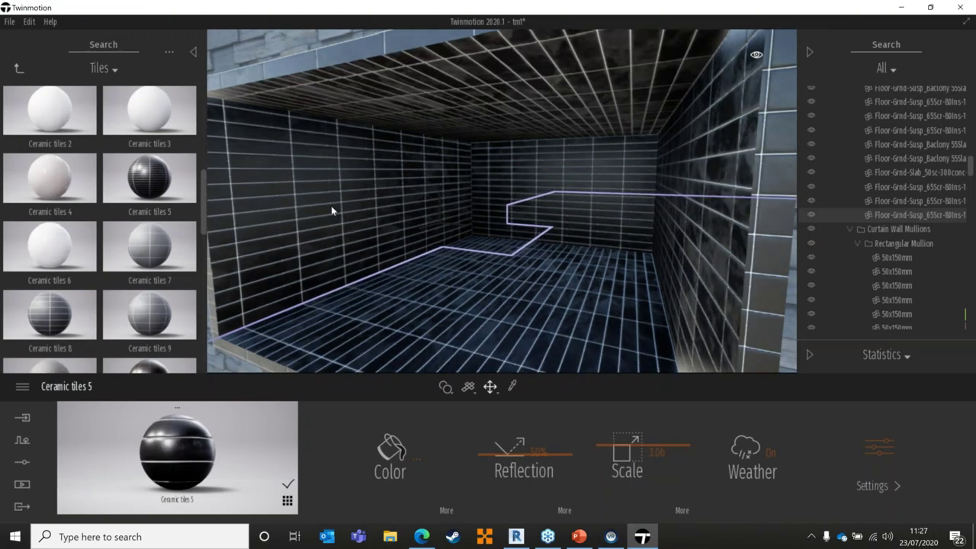
{"action": "scroll", "coordinate": [331, 206], "scroll_direction": "down", "scroll_amount": 3}
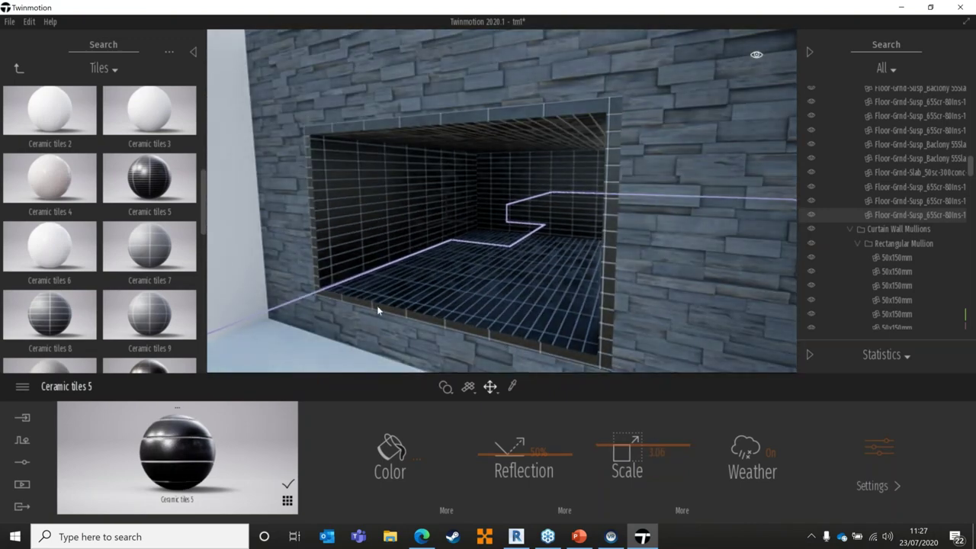
{"action": "left_click_drag", "start_coordinate": [352, 243], "coordinate": [335, 112]}
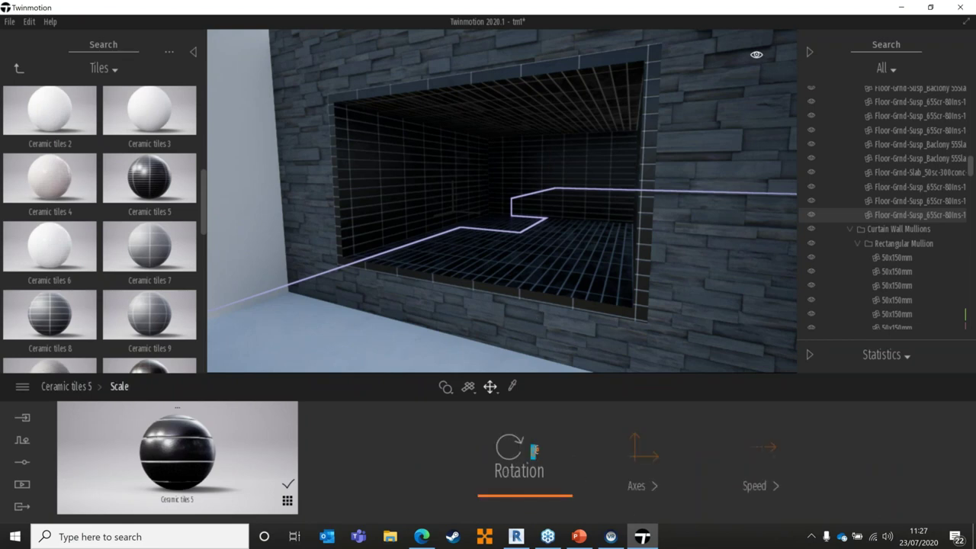
{"action": "left_click_drag", "start_coordinate": [534, 451], "coordinate": [539, 452]}
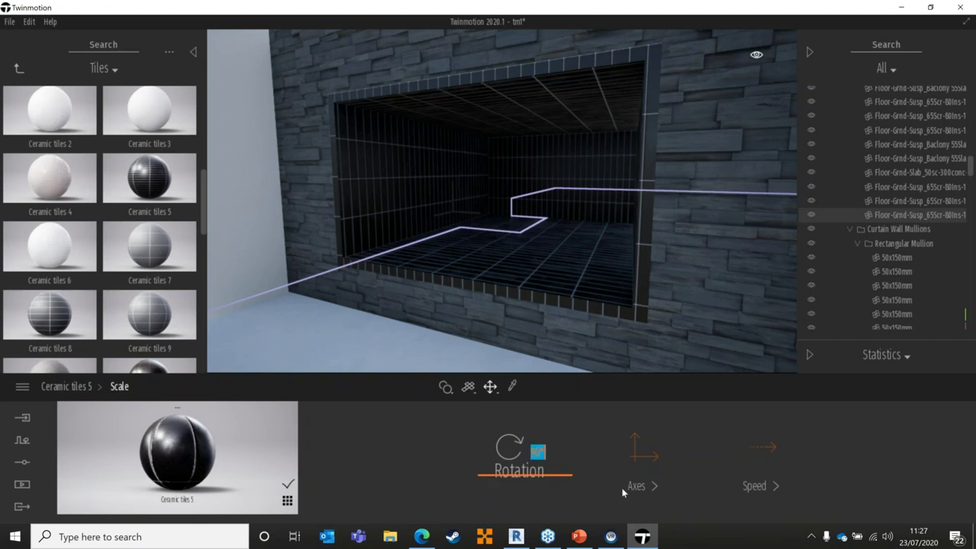
{"action": "key", "text": "Return"}
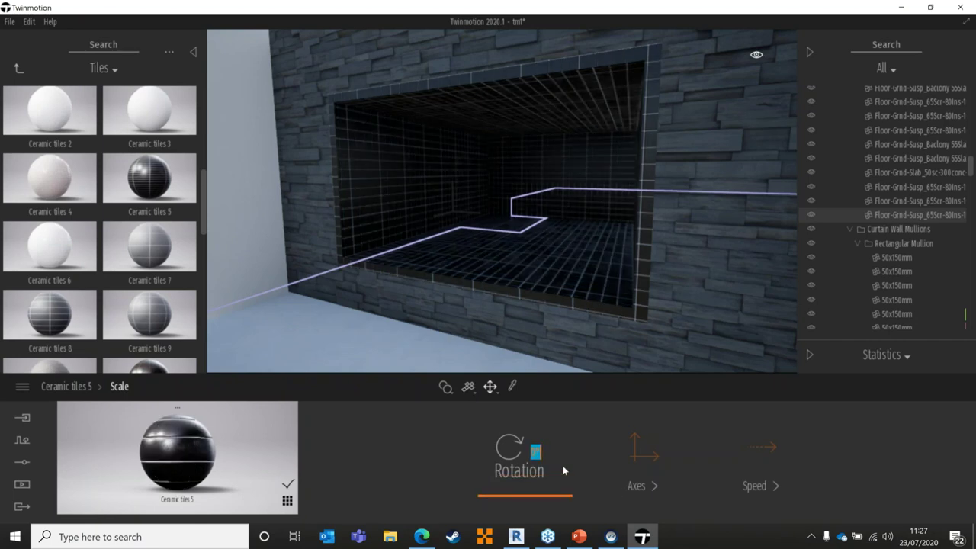
{"action": "type", "text": "90"}
{"action": "key", "text": "Return"}
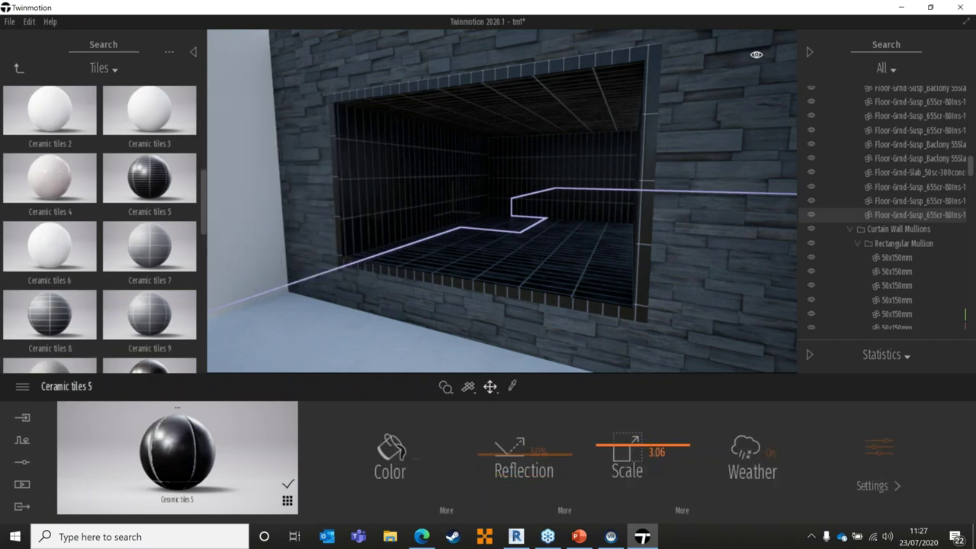
- Set the Ceramic tiles 5 scale to 2.51 and return to the top level of the library
{"action": "key", "text": "Return"}
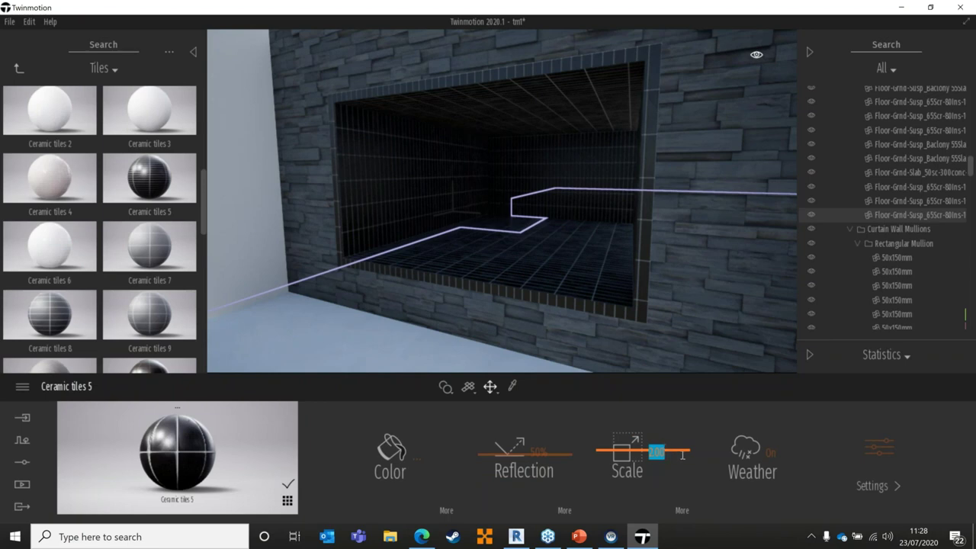
{"action": "mouse_move", "coordinate": [674, 451]}
{"action": "left_mouse_down"}
{"action": "mouse_move", "coordinate": [676, 474]}
{"action": "mouse_move", "coordinate": [678, 449]}
{"action": "left_mouse_up"}
{"action": "left_click", "coordinate": [19, 68]}
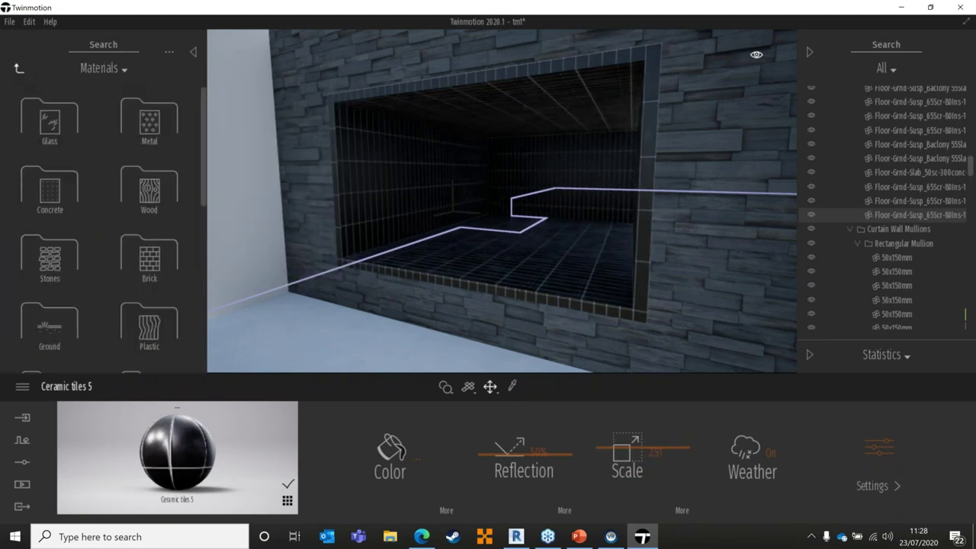
{"action": "left_click", "coordinate": [20, 69]}
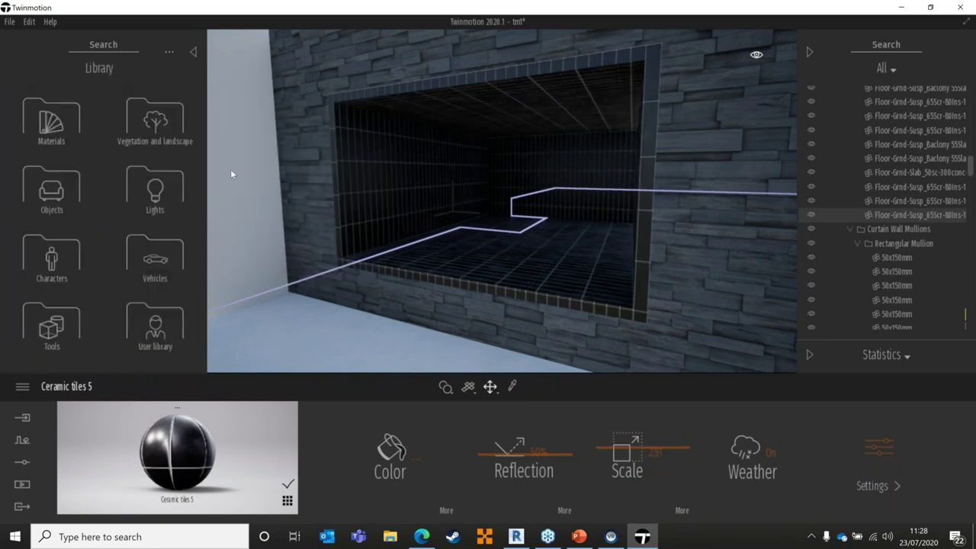
- Place the Small fire particle effect from the object library on the floor of the fireplace opening
{"action": "right_click_drag", "start_coordinate": [458, 225], "coordinate": [465, 223]}
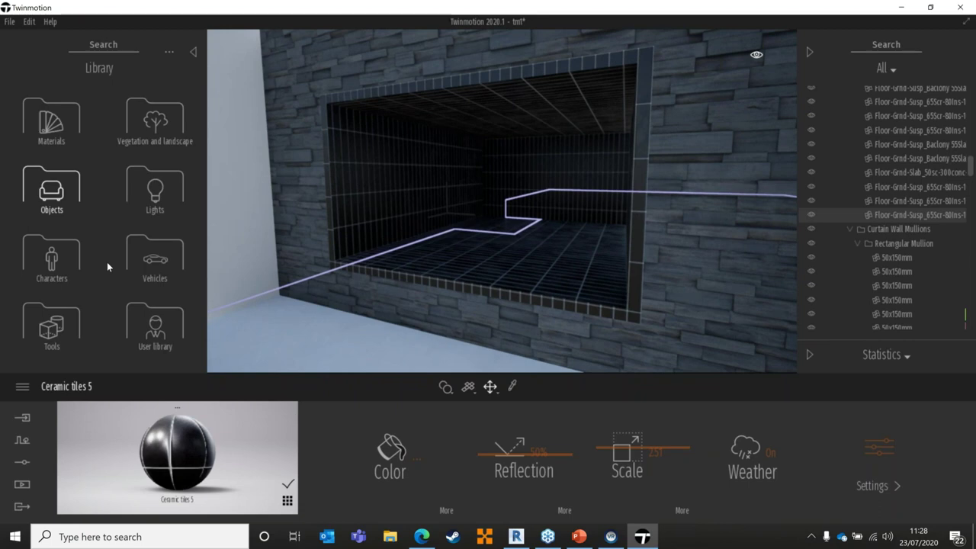
{"action": "left_click", "coordinate": [51, 189]}
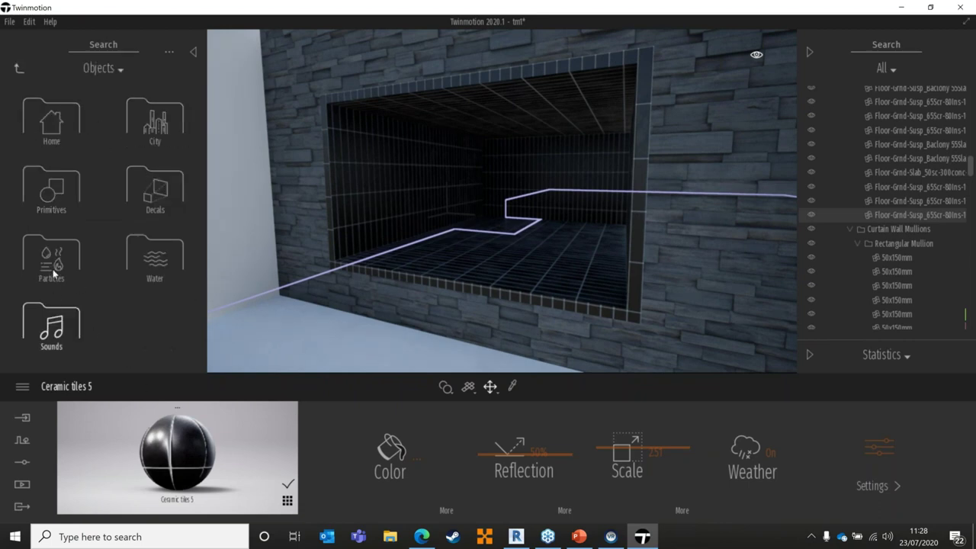
{"action": "left_click", "coordinate": [78, 257]}
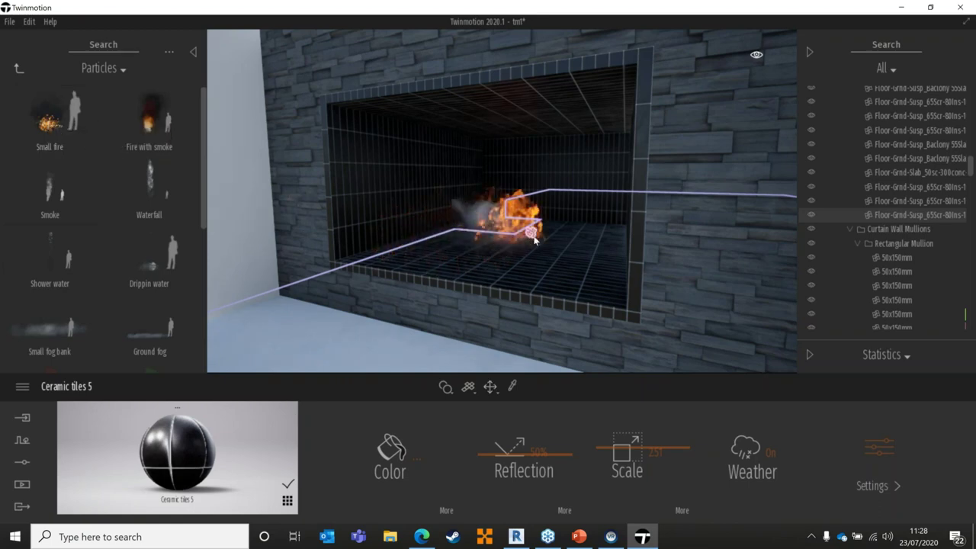
{"action": "left_click_drag", "start_coordinate": [526, 244], "coordinate": [513, 241]}
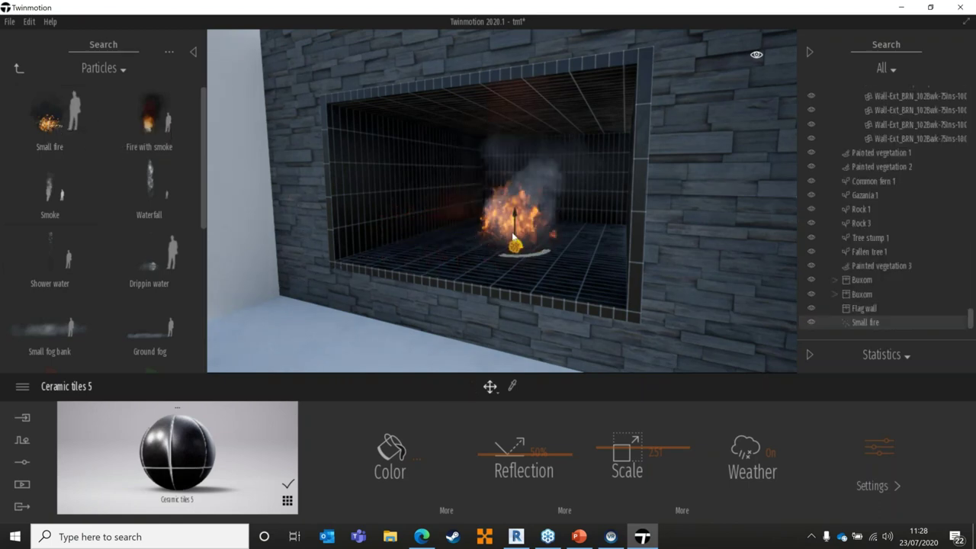
- Scale down the small fire so it fits inside the fireplace
{"action": "mouse_move", "coordinate": [492, 387]}
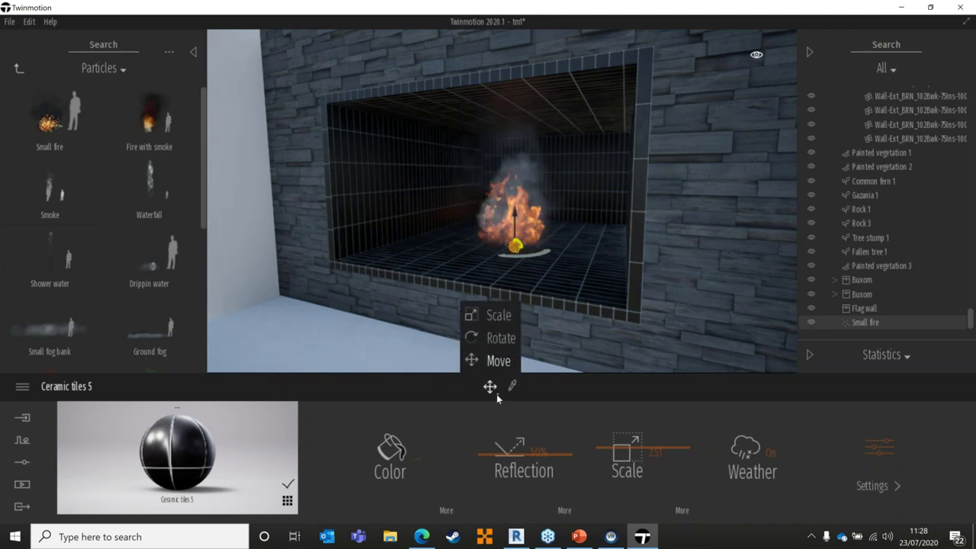
{"action": "left_click", "coordinate": [499, 314]}
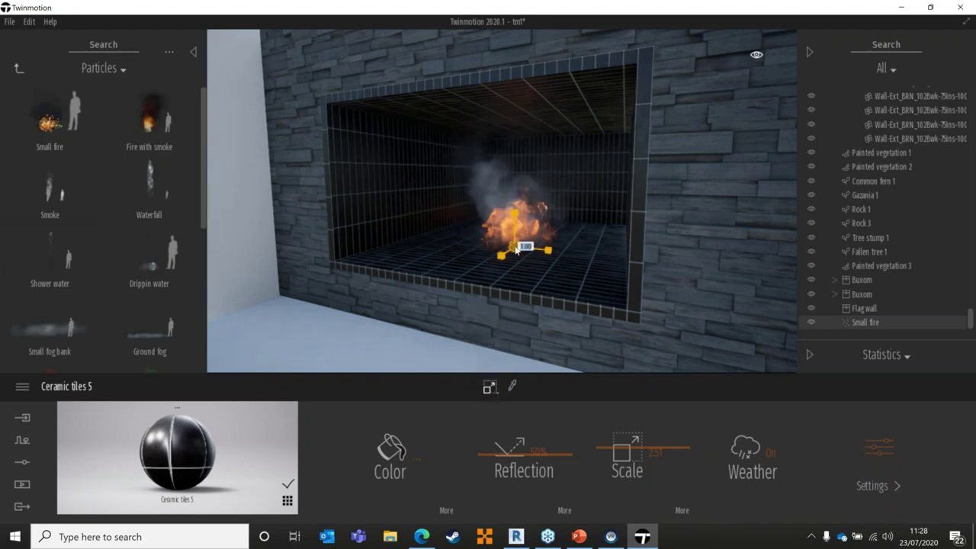
{"action": "left_click_drag", "start_coordinate": [530, 226], "coordinate": [536, 200]}
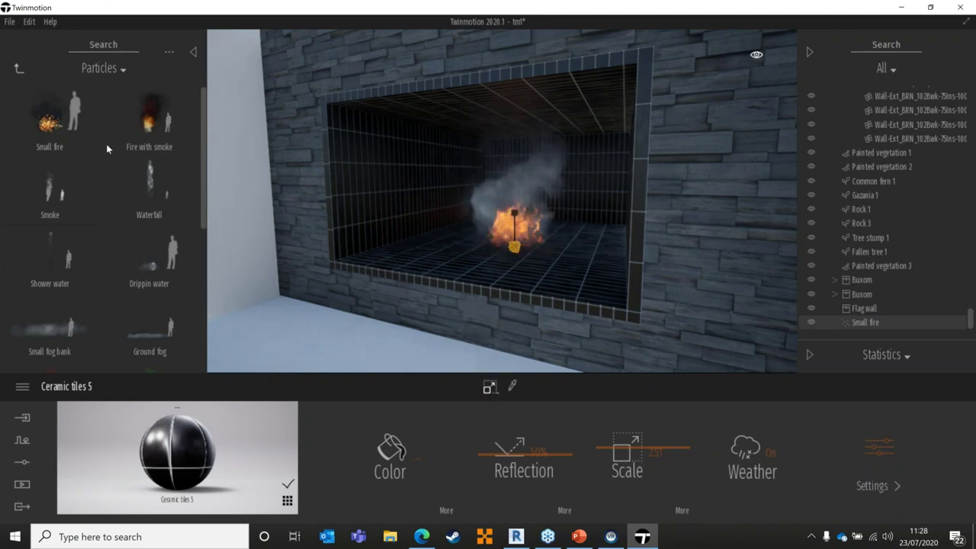
- Place Wood pile 1 from the miscellaneous vegetation assets at the fire inside the fireplace
{"action": "left_click", "coordinate": [28, 67]}
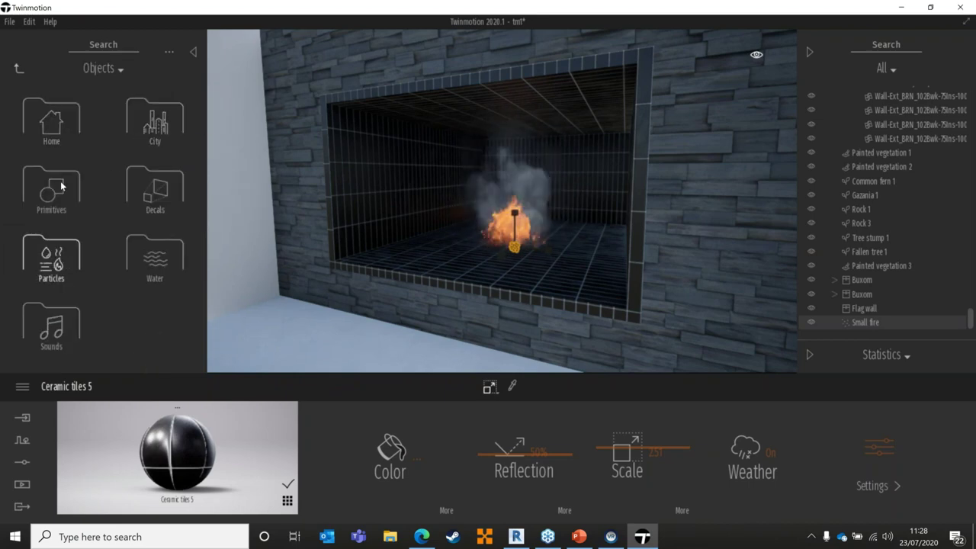
{"action": "left_click", "coordinate": [19, 67]}
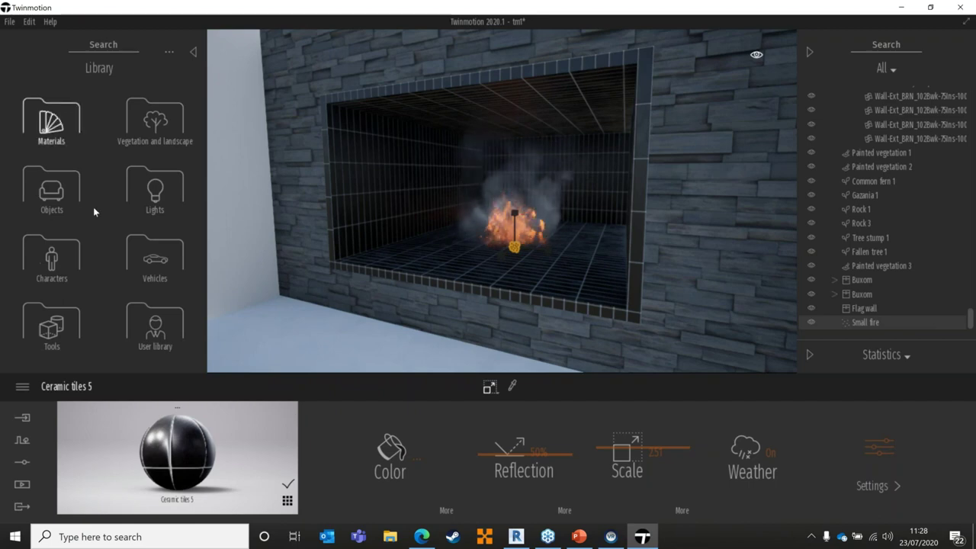
{"action": "left_click", "coordinate": [154, 136]}
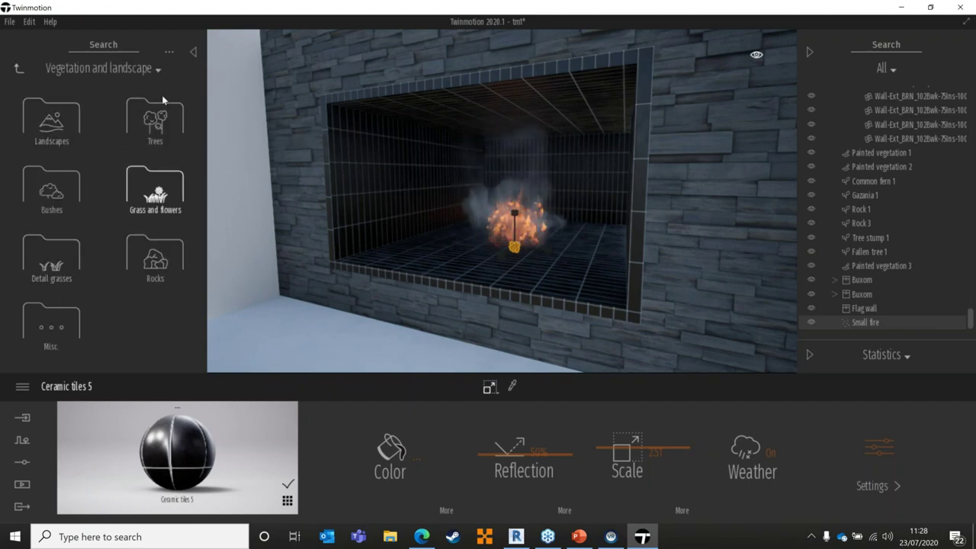
{"action": "left_click", "coordinate": [52, 329]}
{"action": "scroll", "coordinate": [150, 313], "scroll_direction": "down", "scroll_amount": 1}
{"action": "left_click_drag", "start_coordinate": [149, 247], "coordinate": [481, 345]}
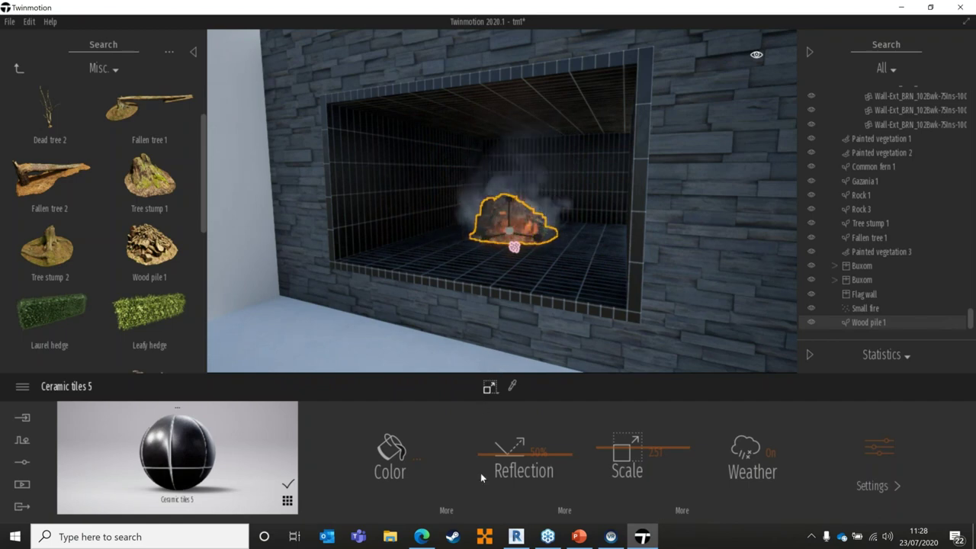
- Move the wood pile forward across the fireplace floor so that it sits within the flames
{"action": "mouse_move", "coordinate": [489, 386]}
{"action": "left_click", "coordinate": [497, 360]}
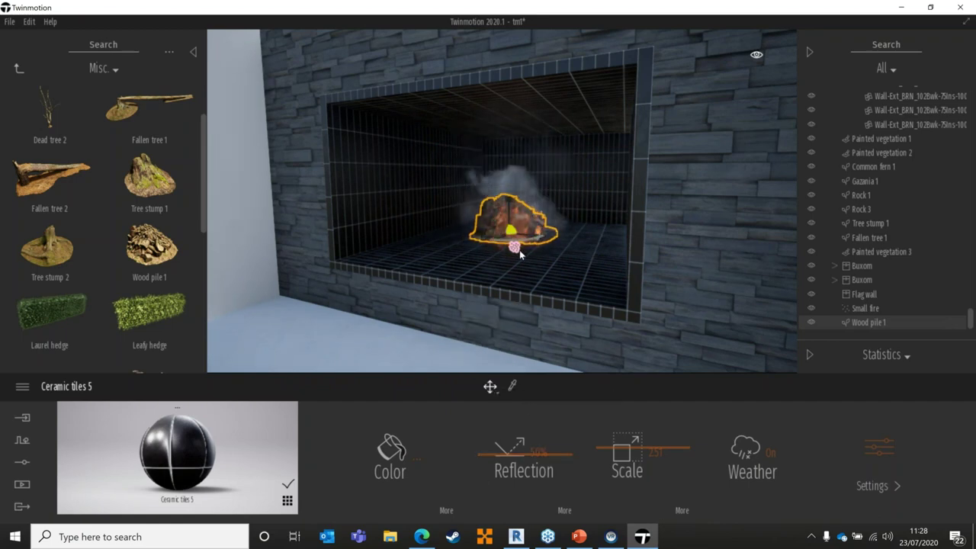
{"action": "left_click_drag", "start_coordinate": [508, 218], "coordinate": [503, 249]}
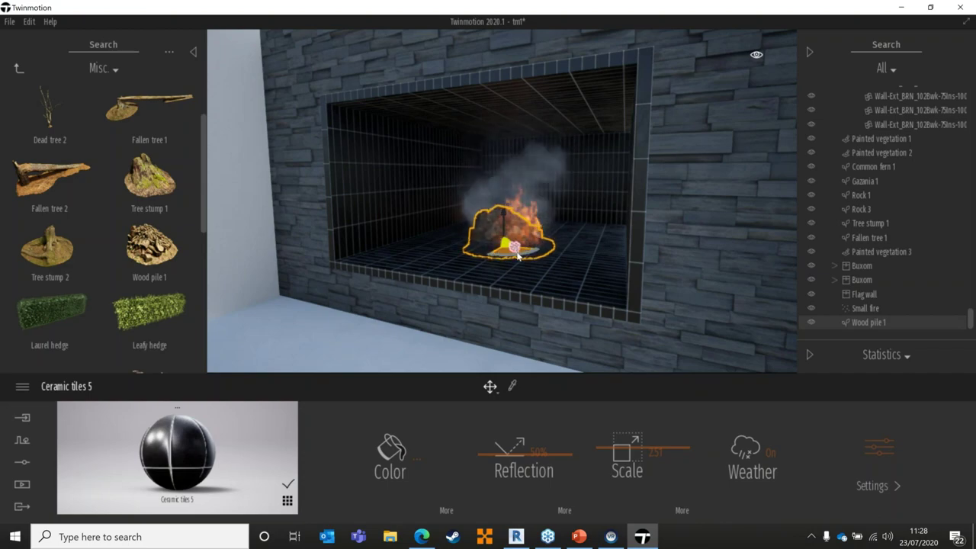
{"action": "left_click", "coordinate": [495, 227]}
{"action": "double_click", "coordinate": [495, 227]}
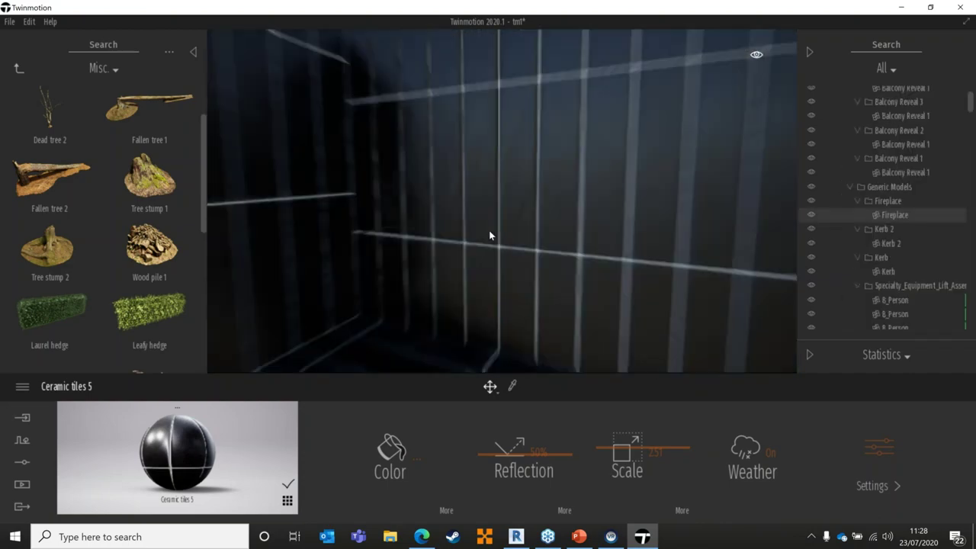
{"action": "left_click_drag", "start_coordinate": [520, 294], "coordinate": [528, 337]}
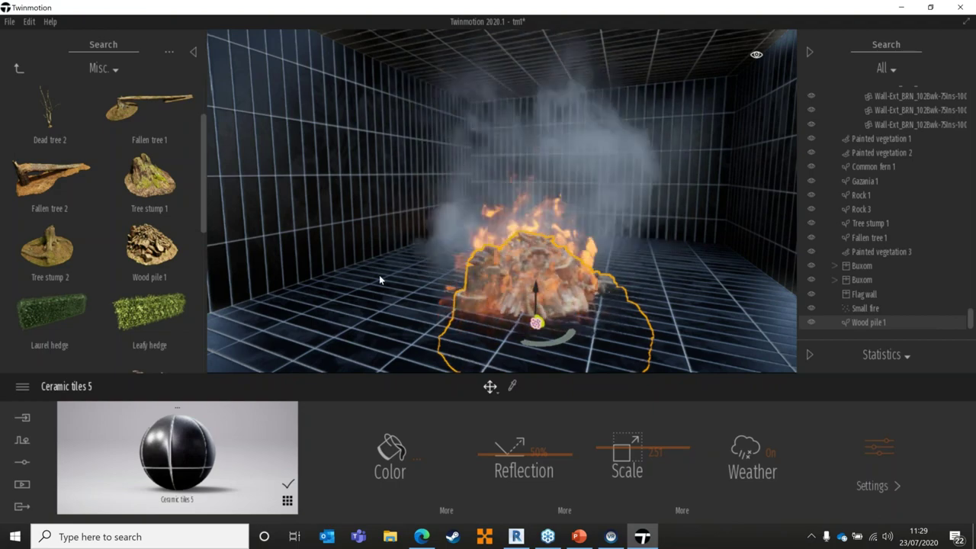
- Find the rock assets in the vegetation and landscape library and place Rock 11 at the base of the fire
{"action": "scroll", "coordinate": [109, 225], "scroll_direction": "down", "scroll_amount": 2}
{"action": "scroll", "coordinate": [106, 222], "scroll_direction": "down", "scroll_amount": 8}
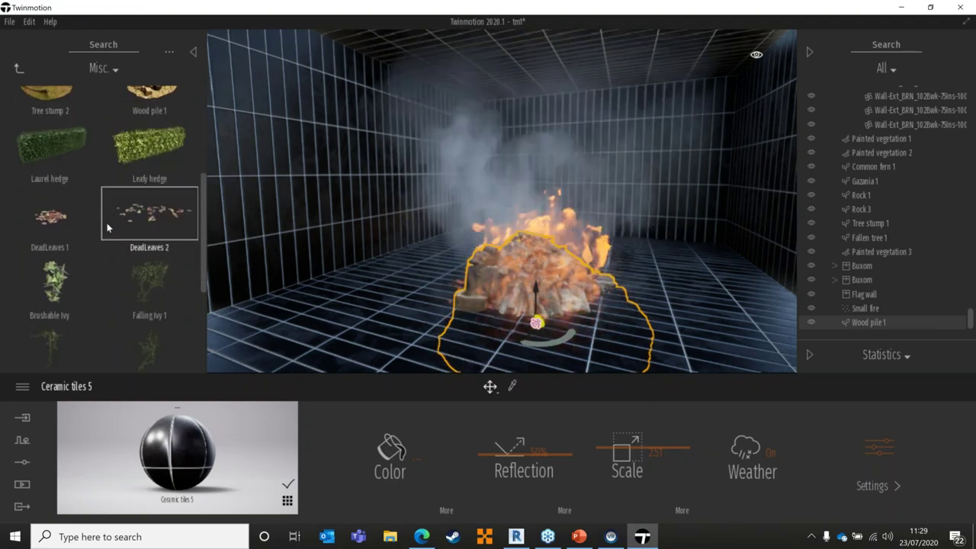
{"action": "left_click", "coordinate": [19, 66]}
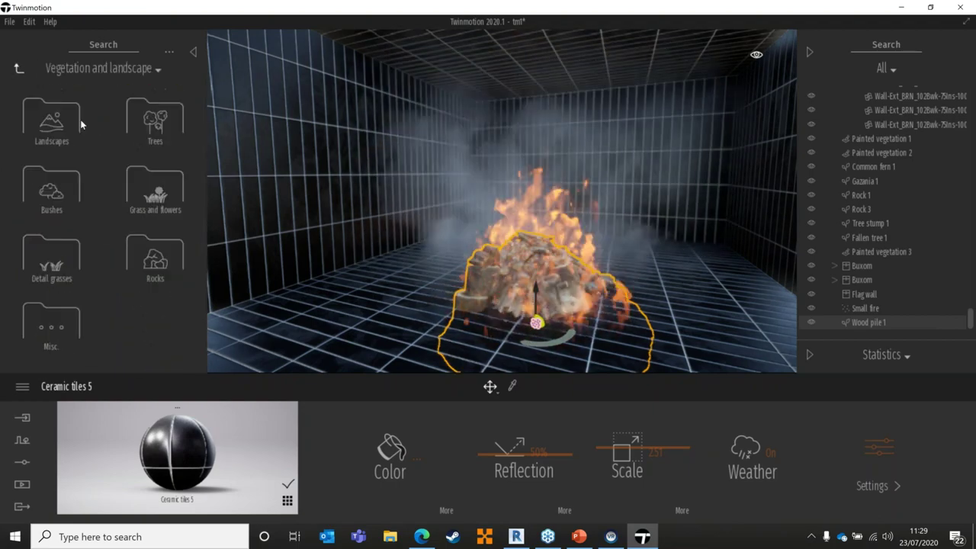
{"action": "left_click", "coordinate": [84, 204]}
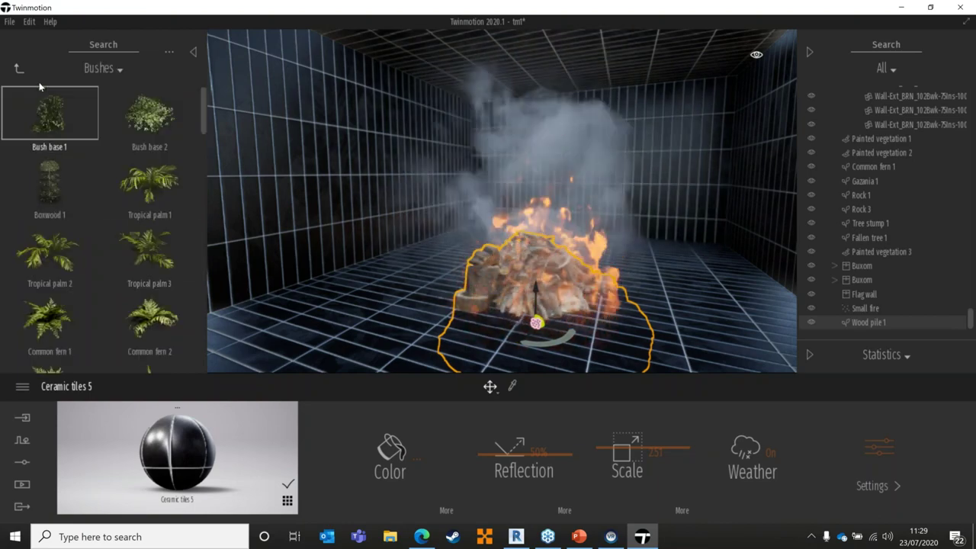
{"action": "left_click", "coordinate": [19, 68]}
{"action": "left_click", "coordinate": [146, 243]}
{"action": "scroll", "coordinate": [144, 235], "scroll_direction": "down", "scroll_amount": 3}
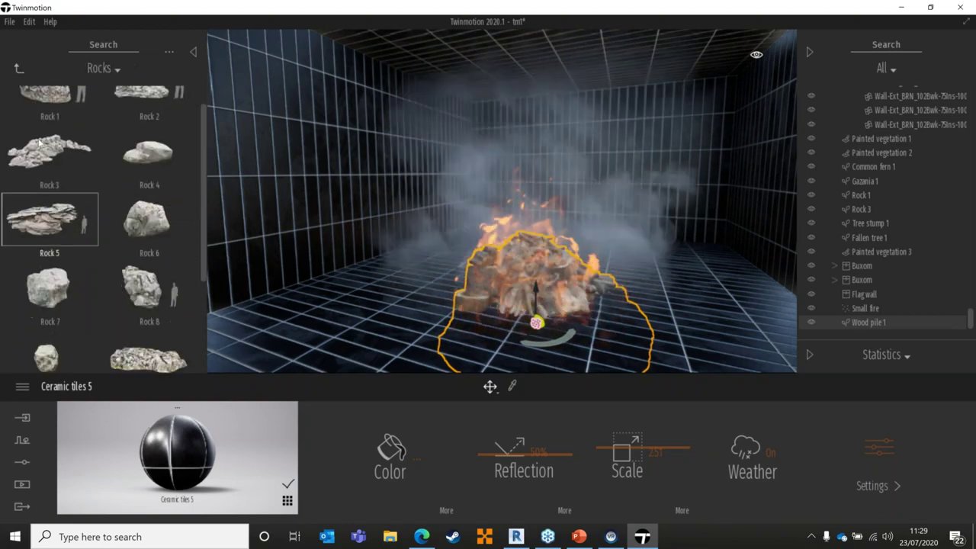
{"action": "scroll", "coordinate": [79, 224], "scroll_direction": "up", "scroll_amount": 3}
{"action": "scroll", "coordinate": [138, 312], "scroll_direction": "down", "scroll_amount": 3}
{"action": "left_click_drag", "start_coordinate": [84, 299], "coordinate": [557, 329]}
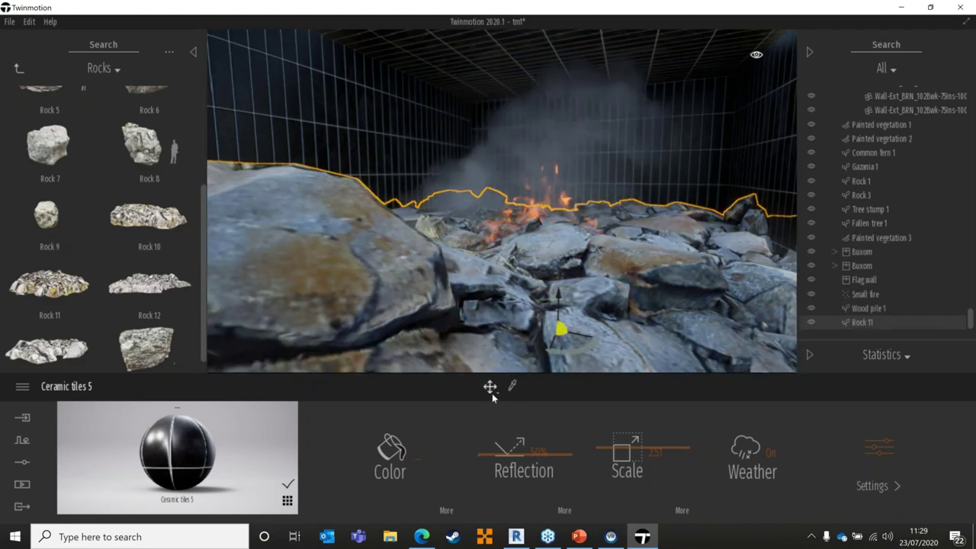
- Scale Rock 11 down repeatedly until it is about the width of the wood pile
{"action": "mouse_move", "coordinate": [490, 386]}
{"action": "left_click_drag", "start_coordinate": [557, 329], "coordinate": [465, 432]}
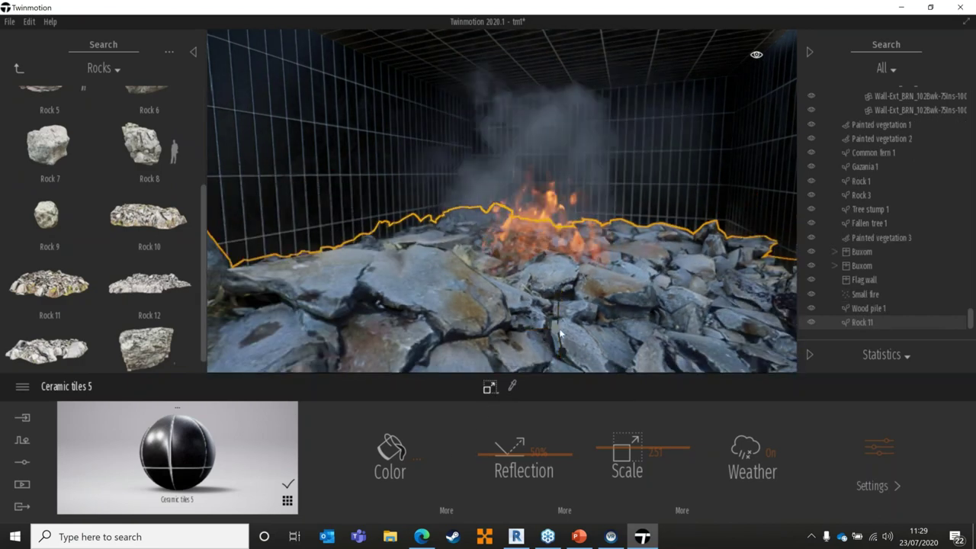
{"action": "left_click_drag", "start_coordinate": [557, 326], "coordinate": [481, 417]}
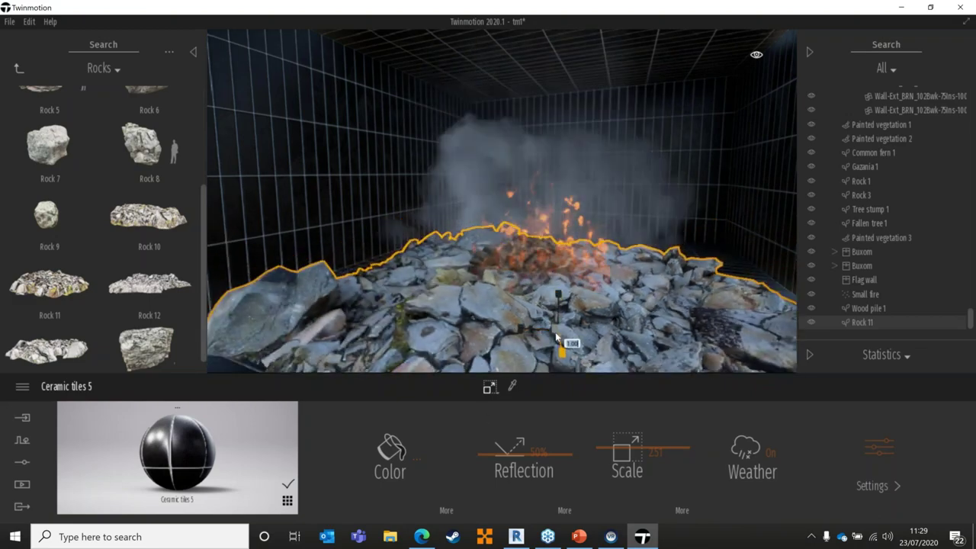
{"action": "left_click_drag", "start_coordinate": [554, 329], "coordinate": [488, 390]}
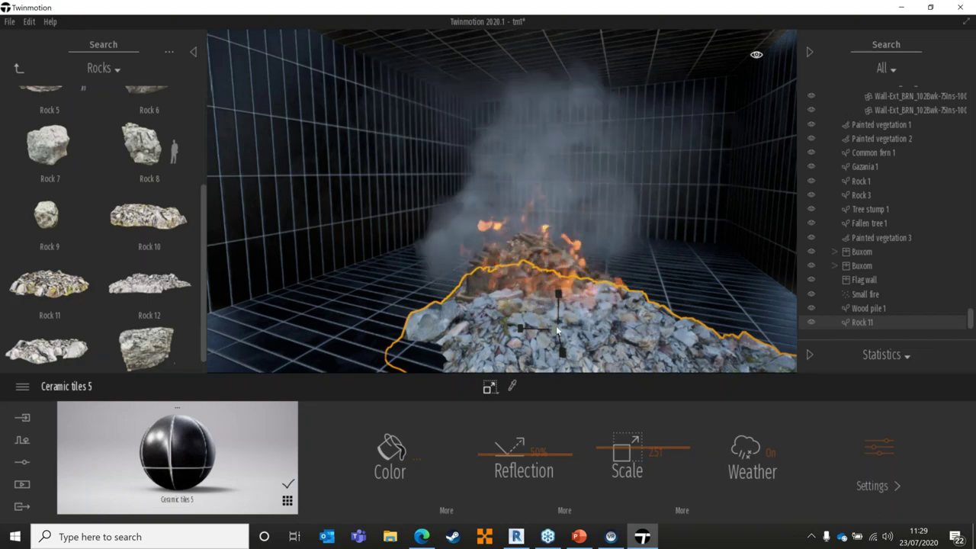
{"action": "left_click_drag", "start_coordinate": [549, 334], "coordinate": [481, 395]}
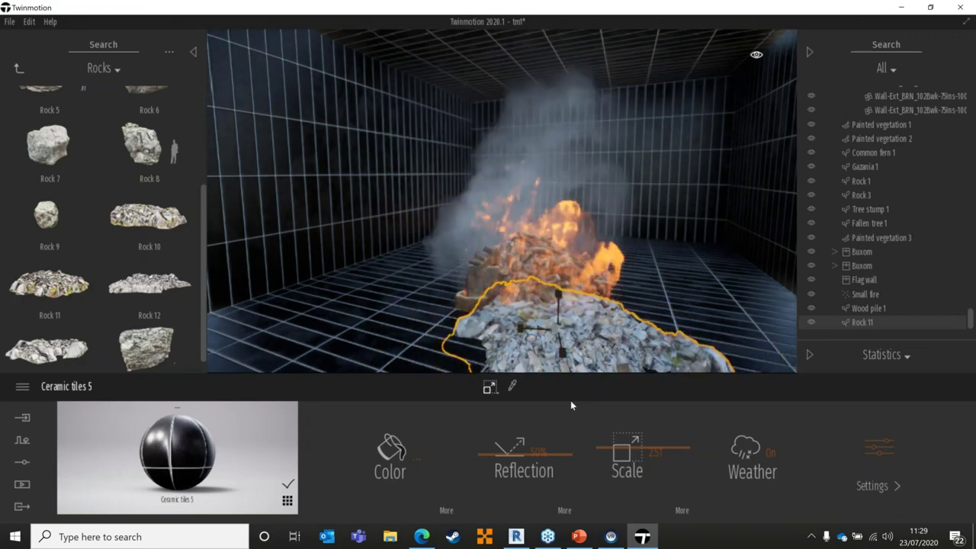
- Move Rock 11 beneath the wood pile so only its stones around the edge stick out, and deselect it
{"action": "left_click", "coordinate": [492, 389]}
{"action": "left_click", "coordinate": [490, 348]}
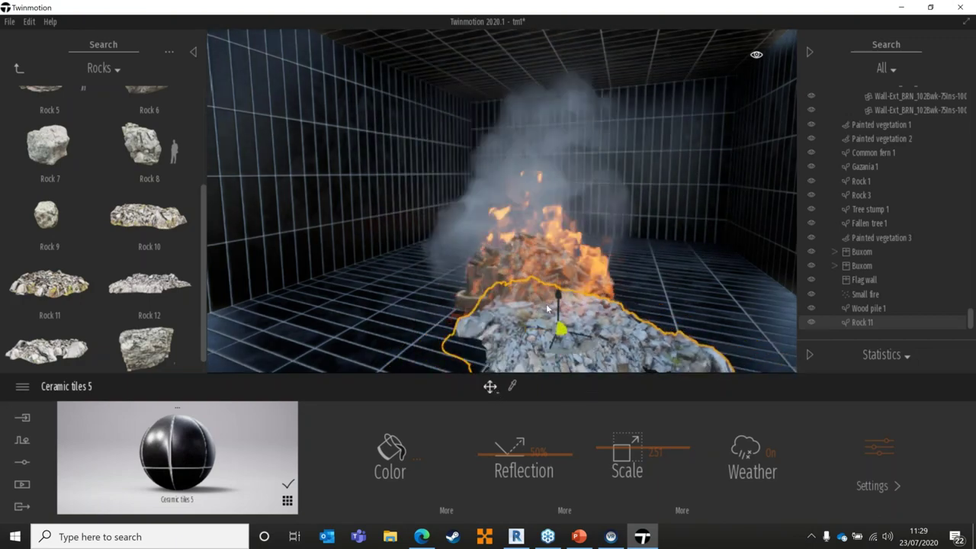
{"action": "mouse_move", "coordinate": [557, 299]}
{"action": "left_mouse_down"}
{"action": "mouse_move", "coordinate": [560, 352]}
{"action": "mouse_move", "coordinate": [577, 312]}
{"action": "mouse_move", "coordinate": [581, 326]}
{"action": "mouse_move", "coordinate": [539, 293]}
{"action": "left_mouse_up"}
{"action": "left_click_drag", "start_coordinate": [542, 305], "coordinate": [522, 303]}
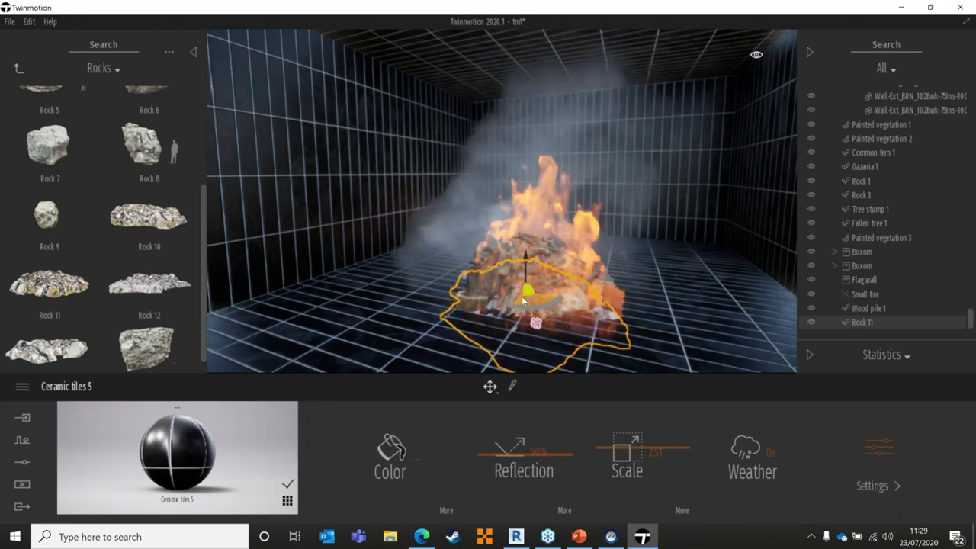
{"action": "scroll", "coordinate": [553, 311], "scroll_direction": "down", "scroll_amount": 3}
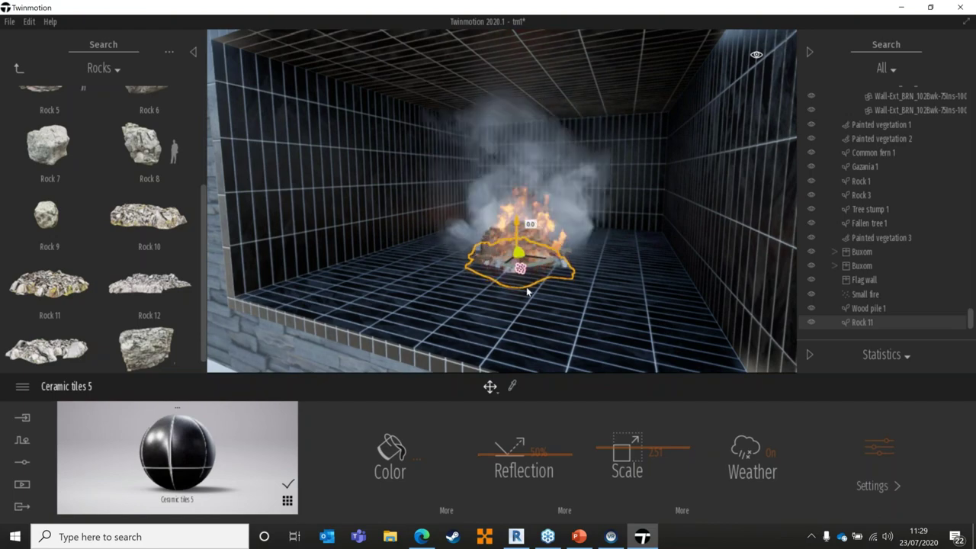
{"action": "left_click", "coordinate": [391, 289]}
- Examine the fire with its wood and stones up close and the stone-clad fireplace from across the room
{"action": "scroll", "coordinate": [534, 244], "scroll_direction": "up", "scroll_amount": 3}
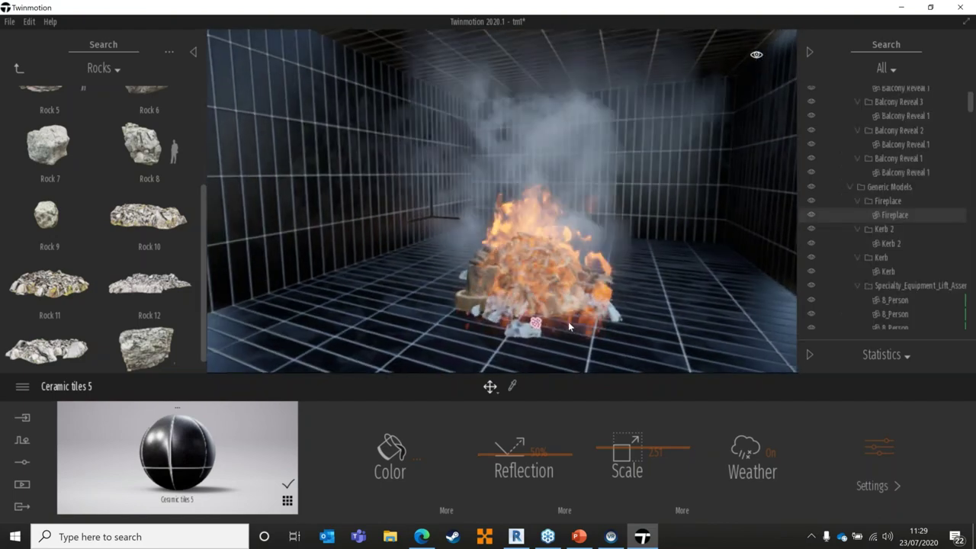
{"action": "scroll", "coordinate": [558, 311], "scroll_direction": "down", "scroll_amount": 4}
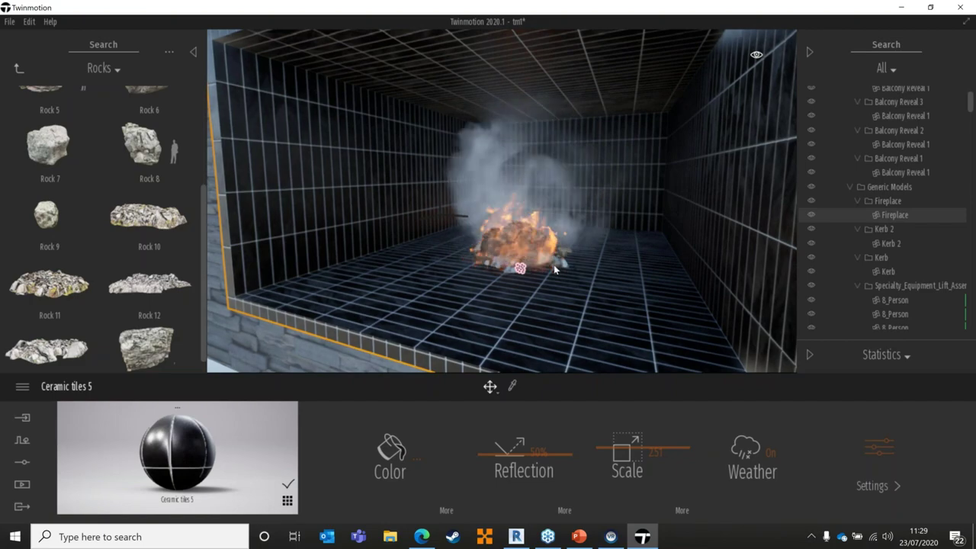
{"action": "scroll", "coordinate": [544, 277], "scroll_direction": "down", "scroll_amount": 5}
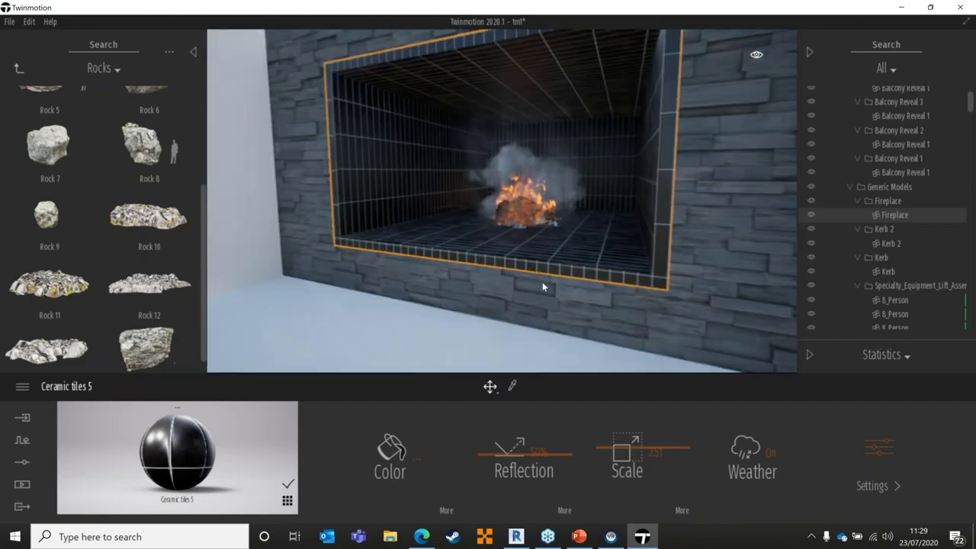
{"action": "middle_click_drag", "start_coordinate": [539, 236], "coordinate": [542, 252]}
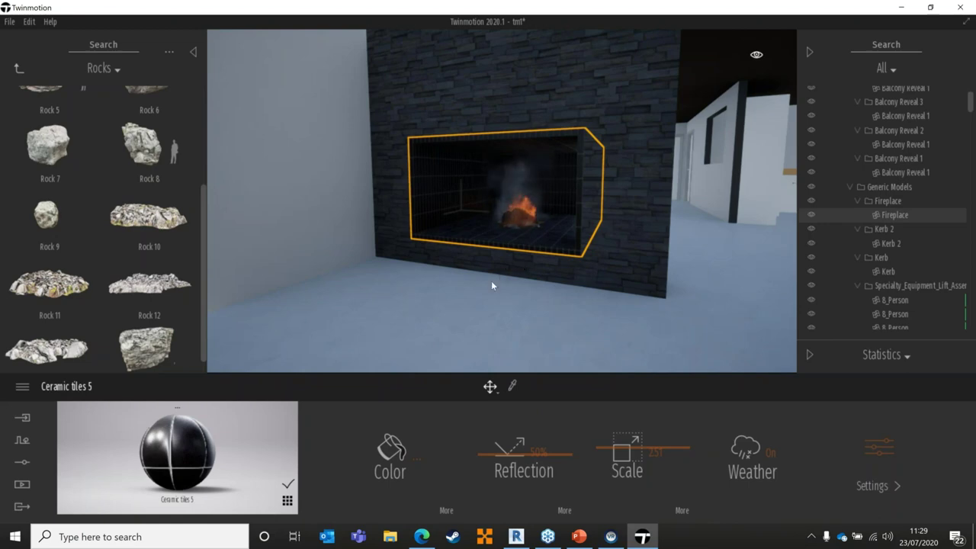
{"action": "scroll", "coordinate": [498, 276], "scroll_direction": "down", "scroll_amount": 2}
{"action": "right_click_drag", "start_coordinate": [569, 289], "coordinate": [504, 289]}
{"action": "left_click", "coordinate": [431, 142]}
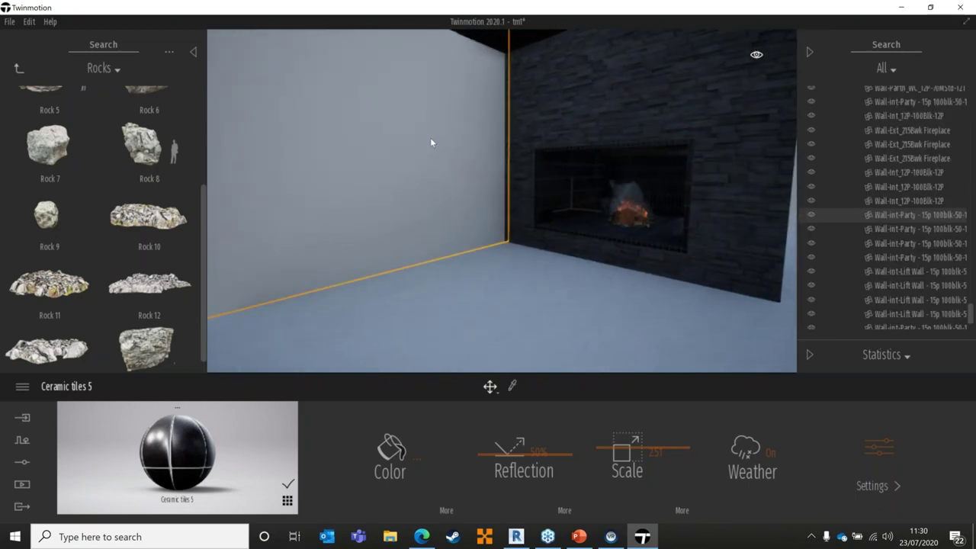
{"action": "right_click_drag", "start_coordinate": [471, 180], "coordinate": [583, 136]}
{"action": "right_click_drag", "start_coordinate": [731, 240], "coordinate": [735, 242]}
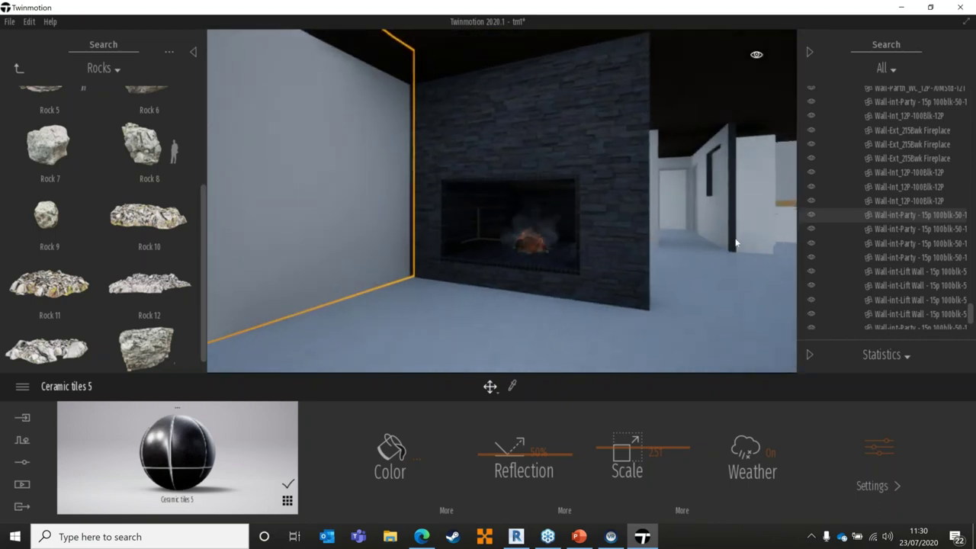
- Find the Wall coverings category in the Materials library
{"action": "left_click", "coordinate": [19, 68]}
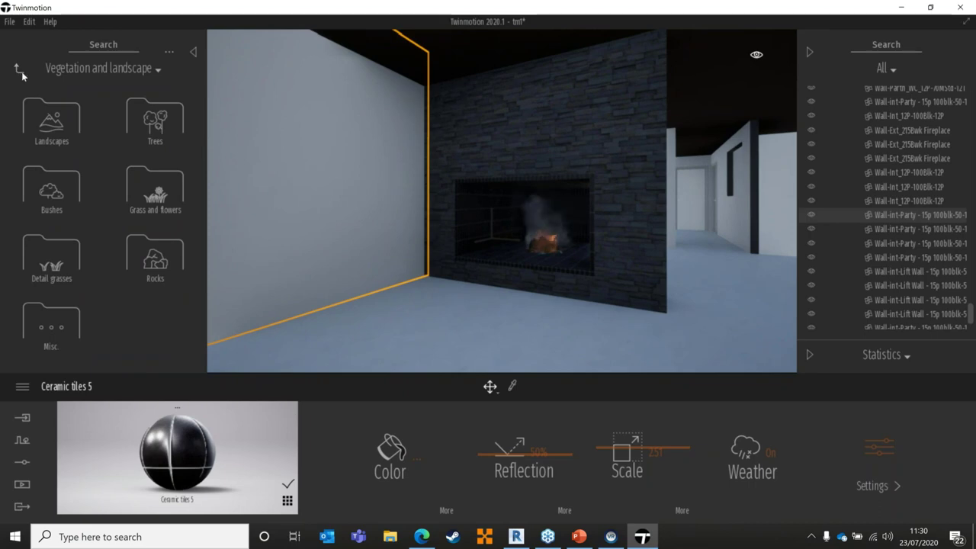
{"action": "left_click", "coordinate": [19, 67]}
{"action": "left_click", "coordinate": [53, 122]}
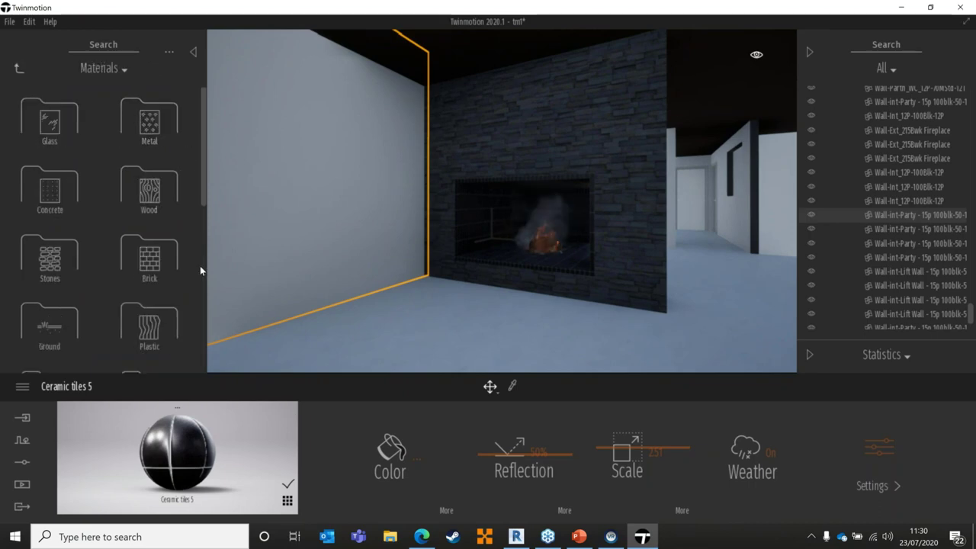
{"action": "scroll", "coordinate": [176, 259], "scroll_direction": "down", "scroll_amount": 5}
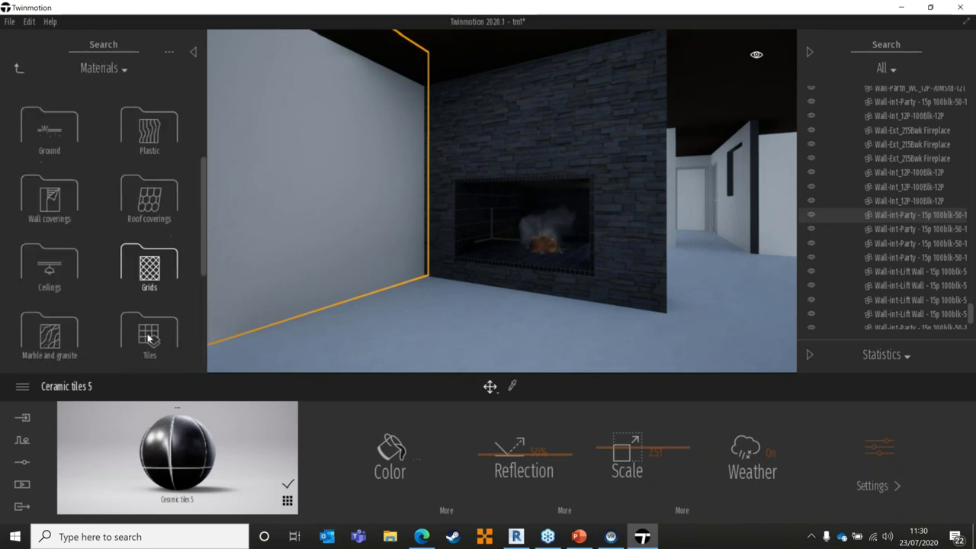
{"action": "left_click", "coordinate": [49, 200]}
{"action": "mouse_move", "coordinate": [40, 107]}
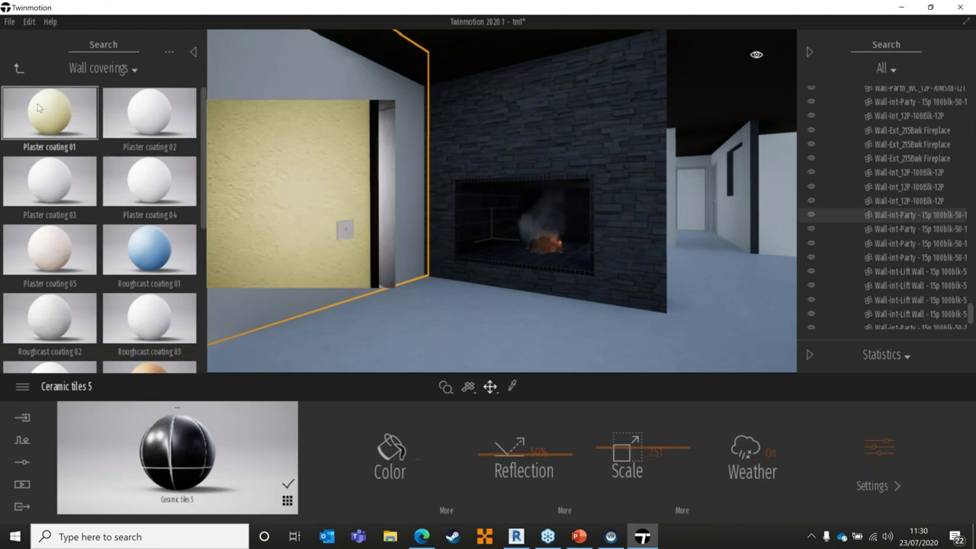
- Try Plasterboards 01 from the wall coverings on the plain wall beside the fireplace
{"action": "scroll", "coordinate": [163, 313], "scroll_direction": "down", "scroll_amount": 3}
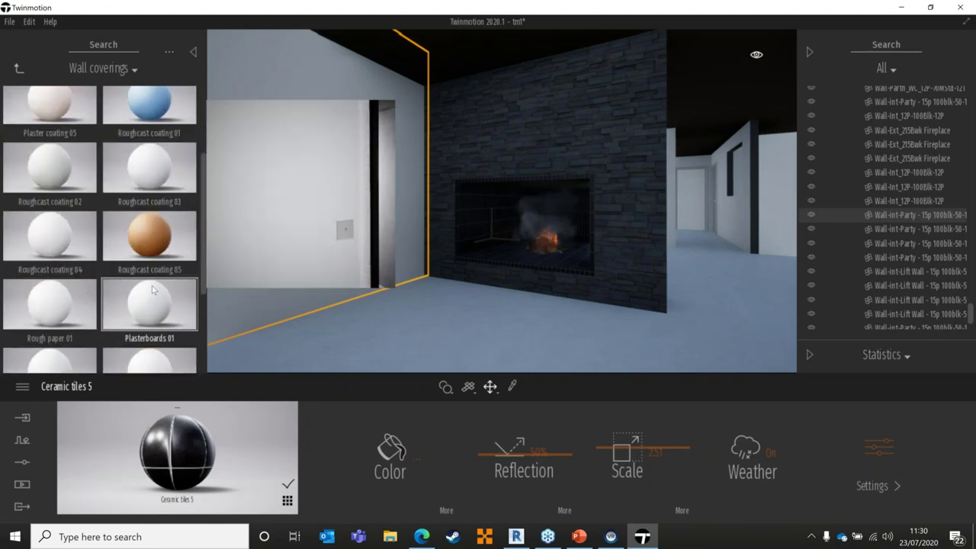
{"action": "scroll", "coordinate": [151, 292], "scroll_direction": "down", "scroll_amount": 1}
{"action": "left_click_drag", "start_coordinate": [150, 249], "coordinate": [315, 135]}
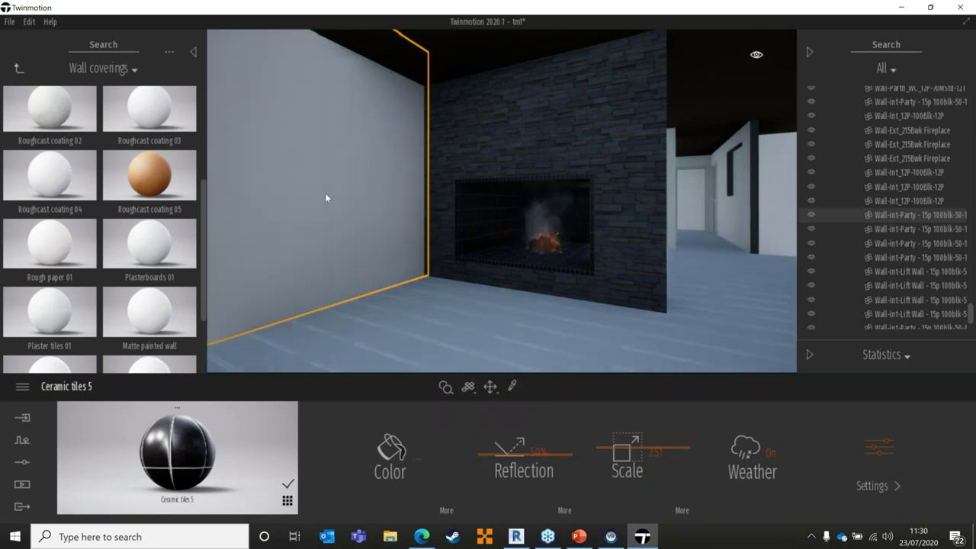
{"action": "left_click_drag", "start_coordinate": [329, 210], "coordinate": [65, 238]}
- Apply the Satin painted wall material to the plain wall beside the fireplace
{"action": "scroll", "coordinate": [82, 180], "scroll_direction": "up", "scroll_amount": 1}
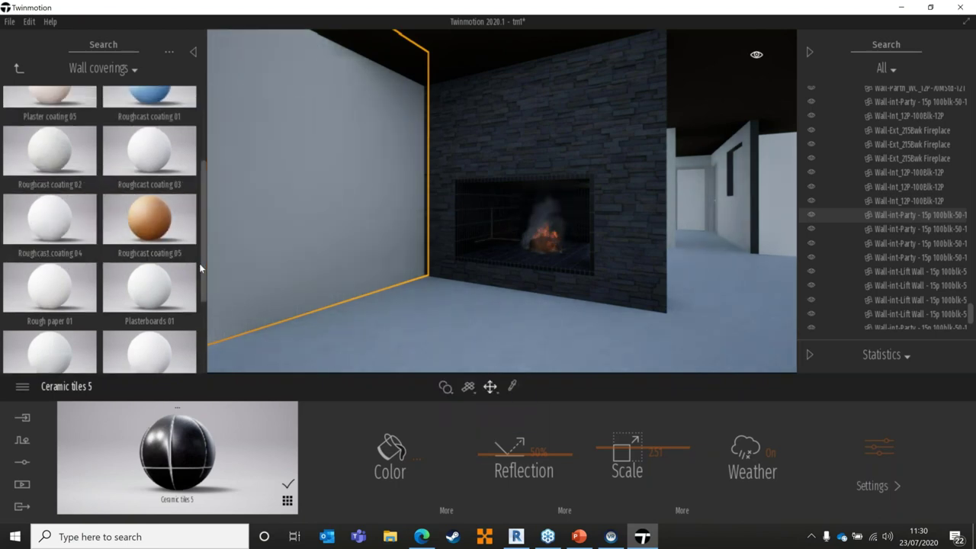
{"action": "left_click_drag", "start_coordinate": [203, 283], "coordinate": [203, 360]}
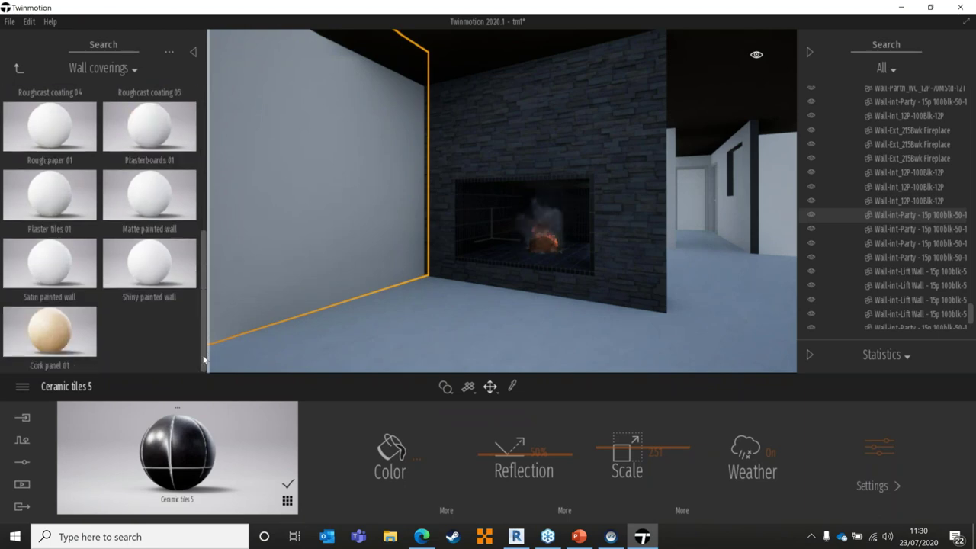
{"action": "mouse_move", "coordinate": [151, 192]}
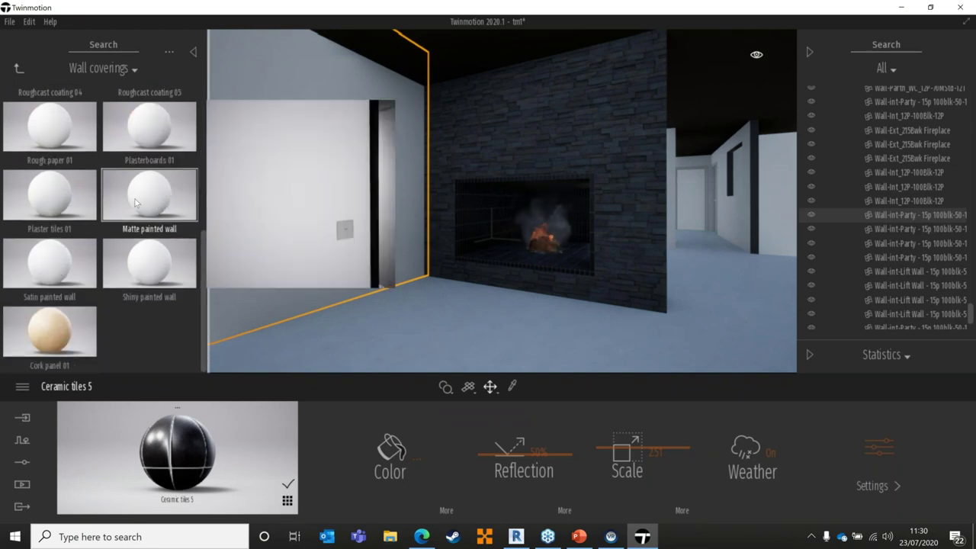
{"action": "left_click_drag", "start_coordinate": [54, 270], "coordinate": [337, 176]}
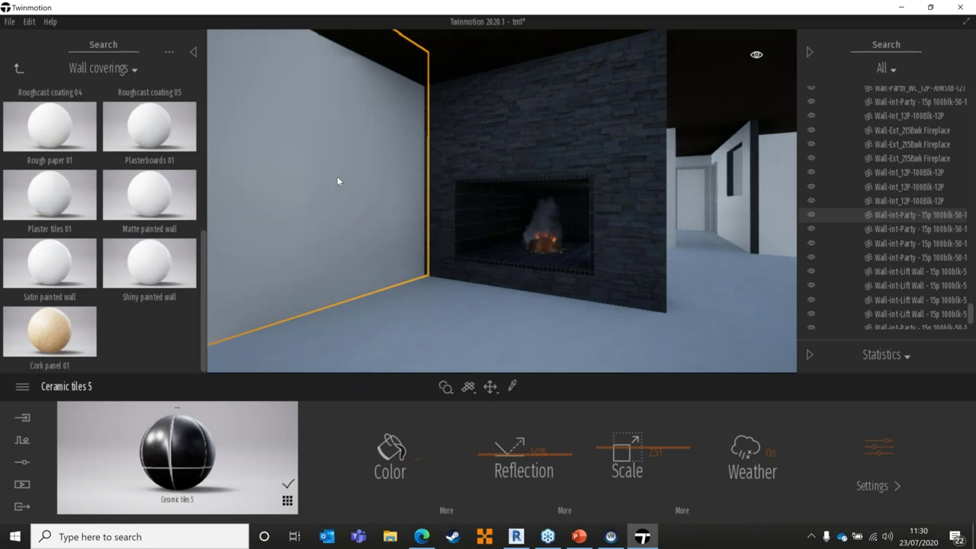
- Colour the satin painted wall material orange-yellow (EAAC1E) and set its reflection to 10%
{"action": "left_click", "coordinate": [404, 457]}
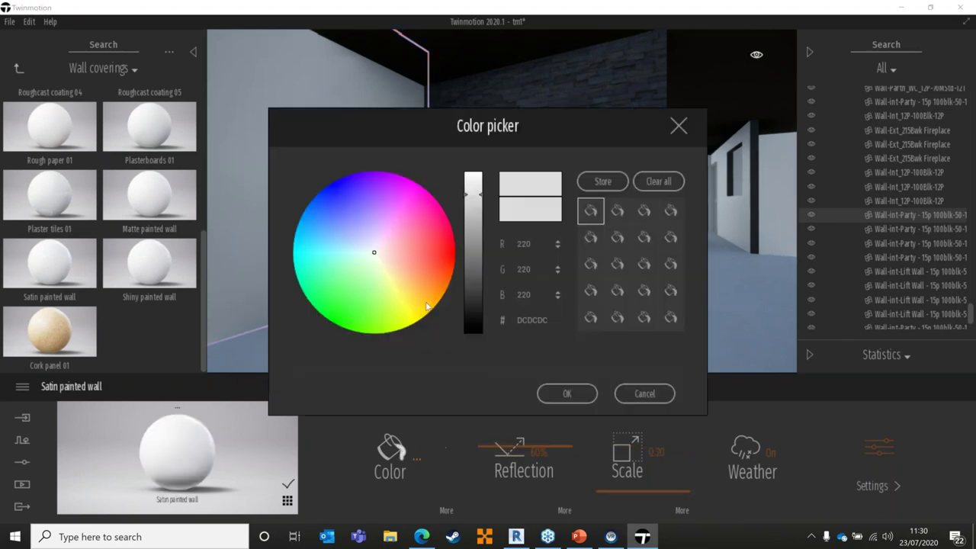
{"action": "left_click", "coordinate": [427, 295]}
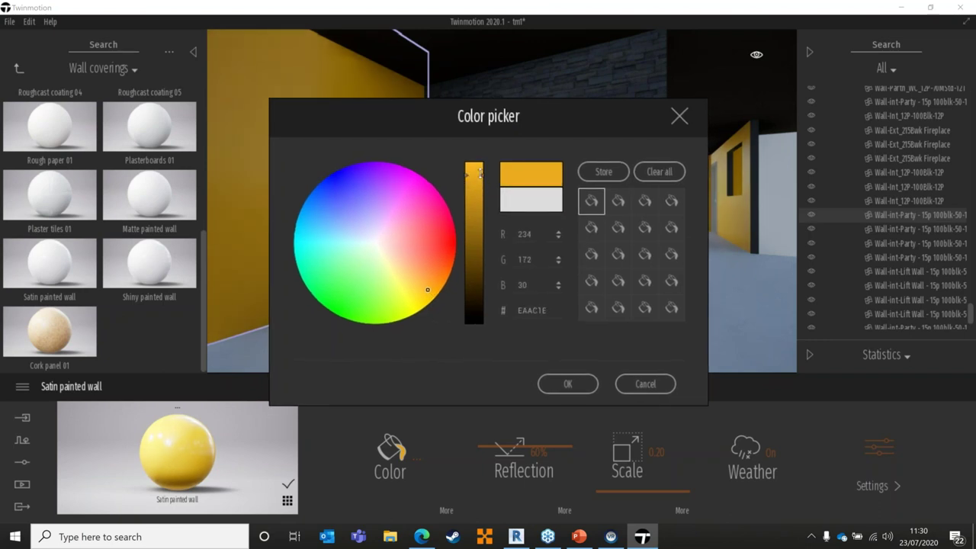
{"action": "left_click", "coordinate": [569, 390]}
{"action": "left_click_drag", "start_coordinate": [535, 446], "coordinate": [535, 488]}
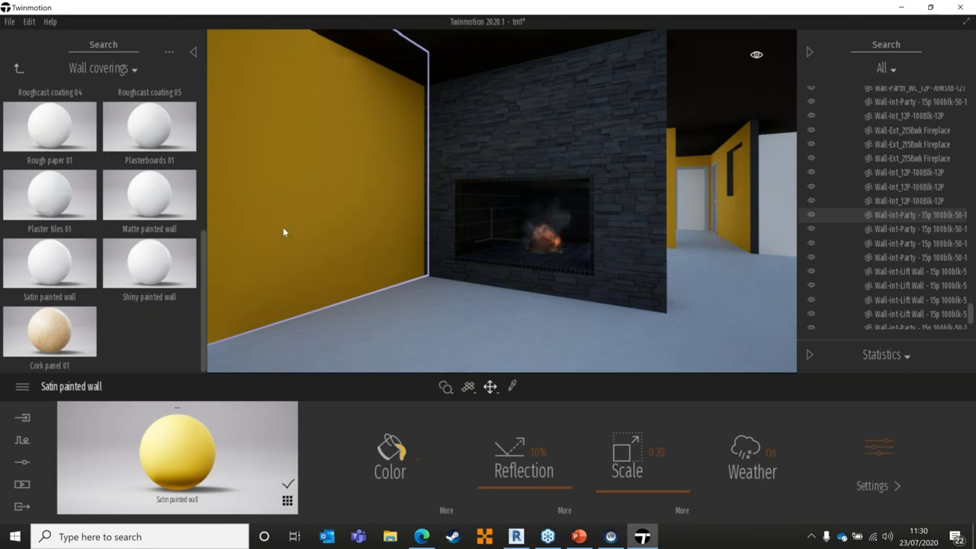
- Copy the yellow wall beside the fireplace and paste it as an instance
{"action": "key", "text": "w"}
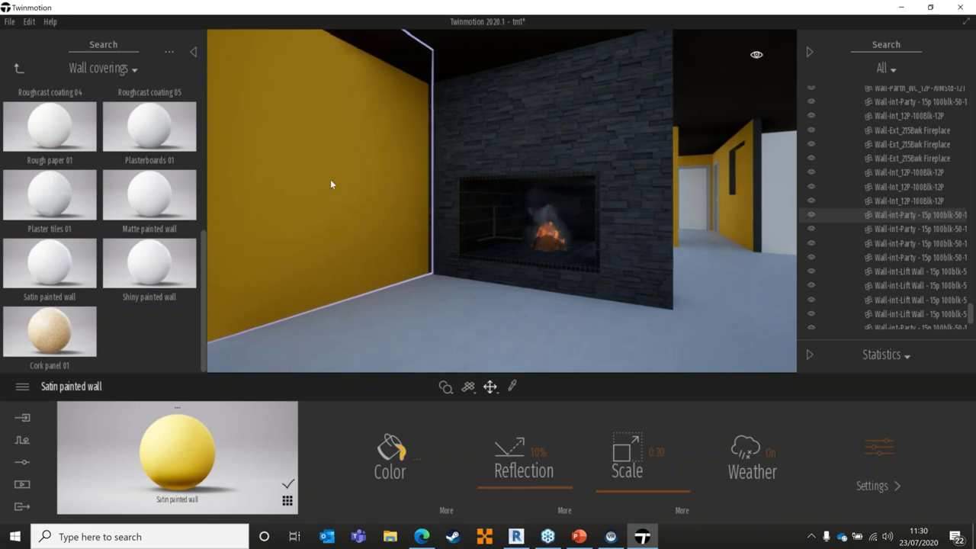
{"action": "right_click", "coordinate": [888, 214]}
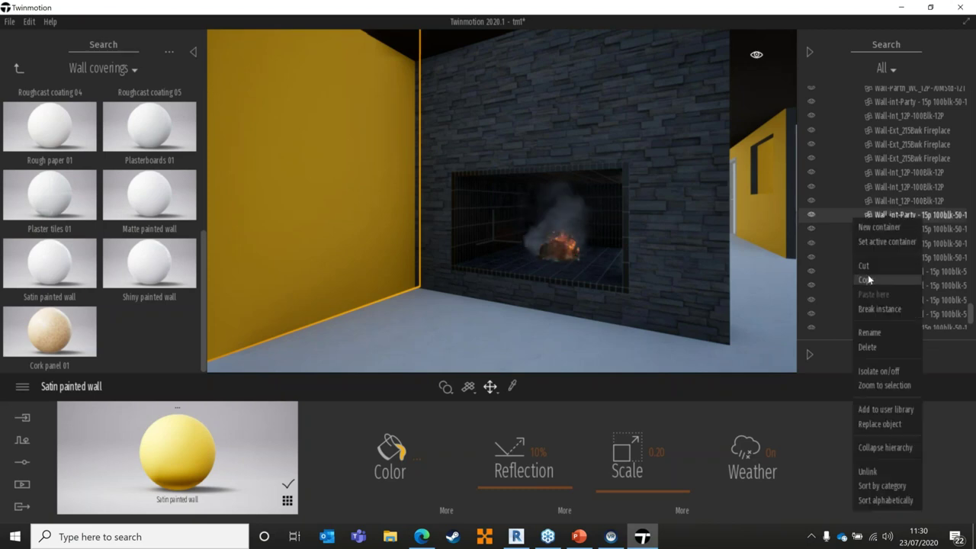
{"action": "left_click", "coordinate": [866, 280]}
{"action": "right_click", "coordinate": [898, 214]}
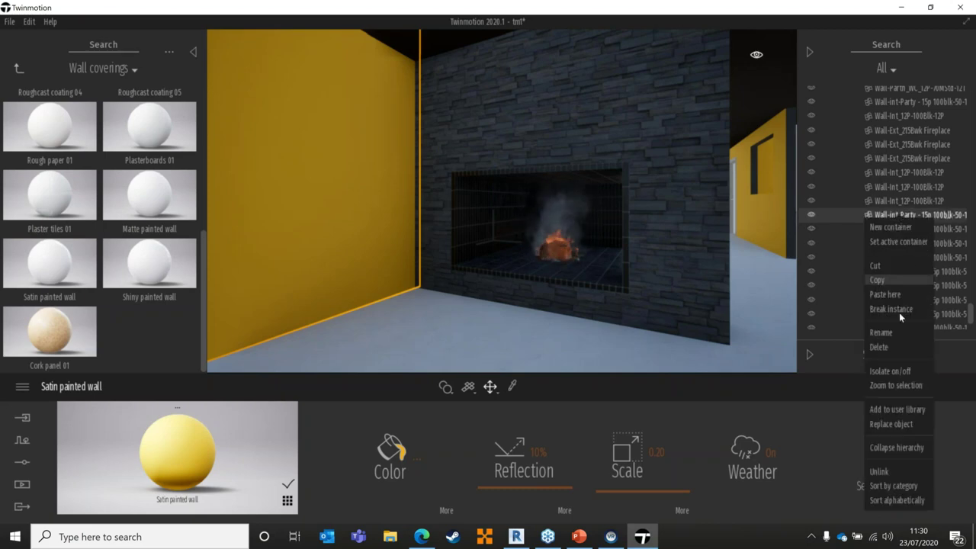
{"action": "left_click", "coordinate": [885, 294]}
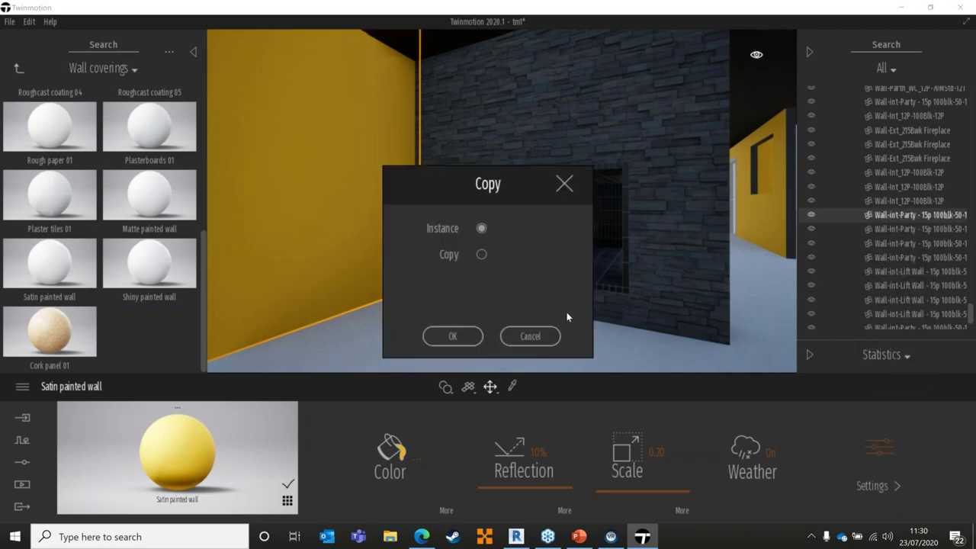
{"action": "left_click", "coordinate": [465, 336]}
- Hide one of the two overlapping yellow walls beside the fireplace and select the other
{"action": "left_click_drag", "start_coordinate": [888, 215], "coordinate": [887, 225]}
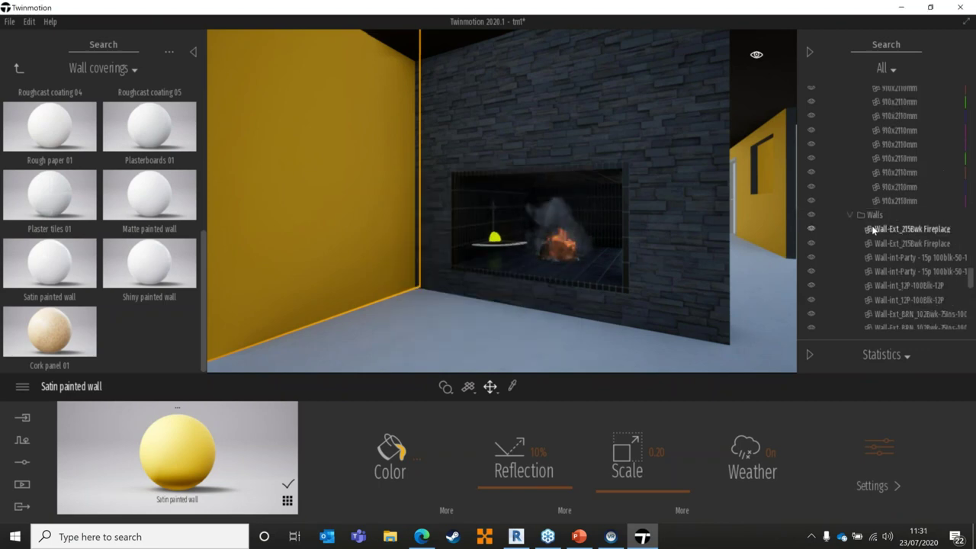
{"action": "scroll", "coordinate": [841, 206], "scroll_direction": "down", "scroll_amount": 3}
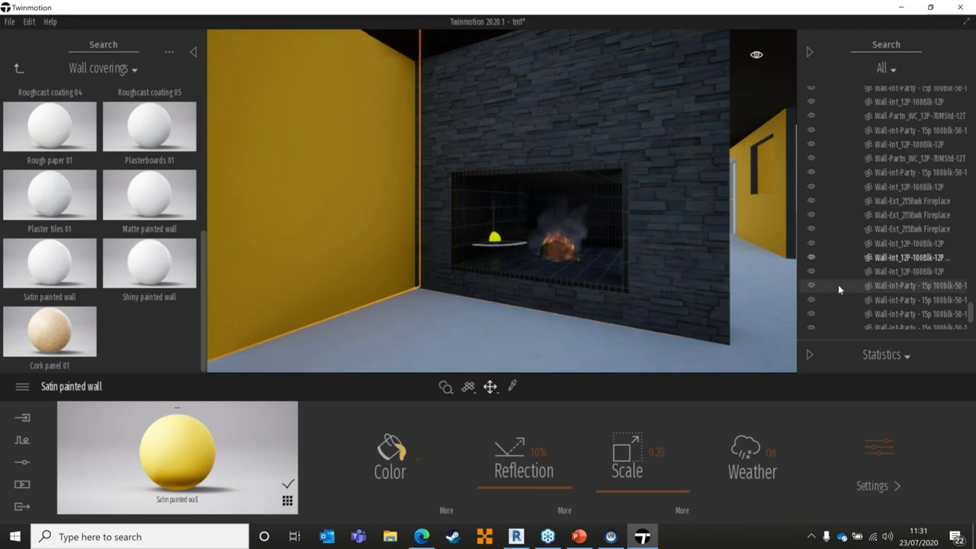
{"action": "left_click", "coordinate": [811, 285]}
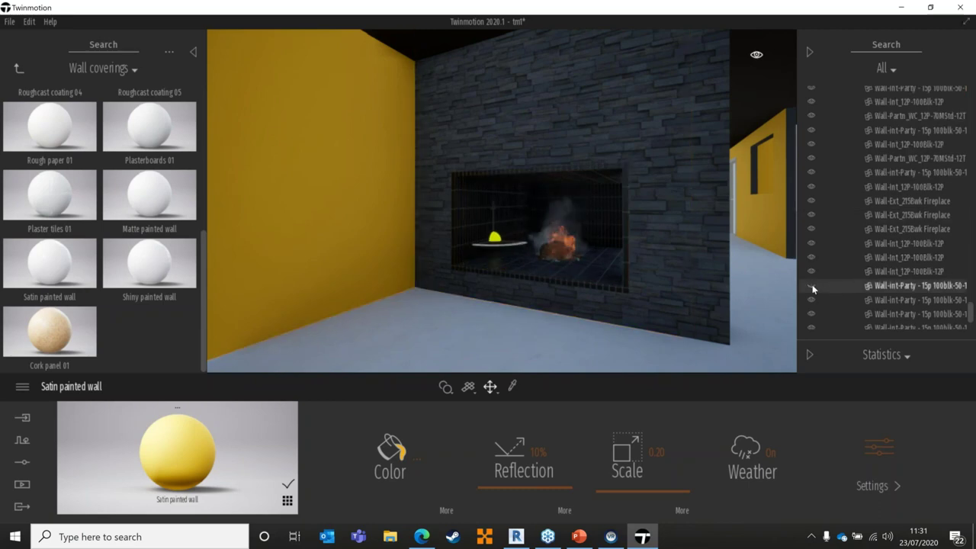
{"action": "left_click", "coordinate": [275, 192]}
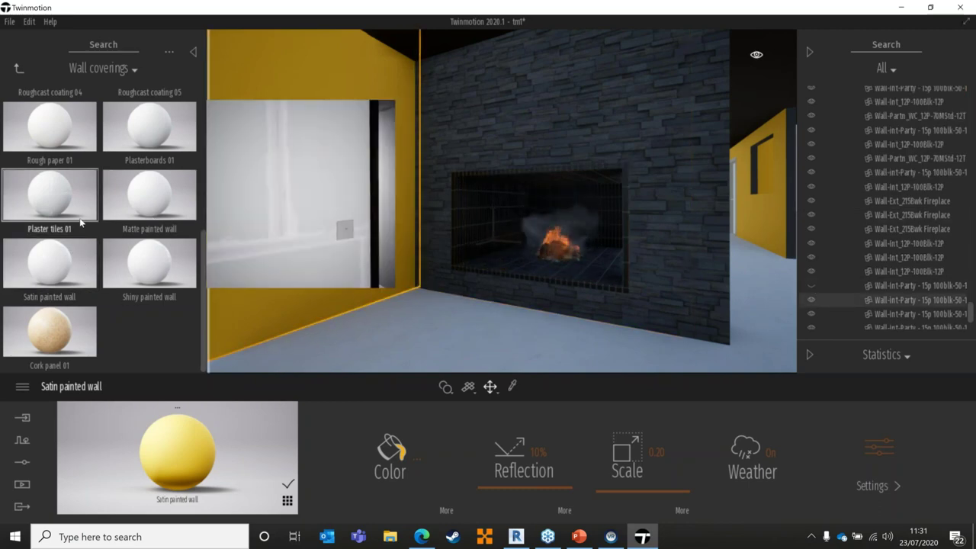
- Look through the wall coverings and the other material categories for a different wall finish, and open the Plastic materials
{"action": "scroll", "coordinate": [78, 217], "scroll_direction": "up", "scroll_amount": 2}
{"action": "scroll", "coordinate": [78, 217], "scroll_direction": "up", "scroll_amount": 5}
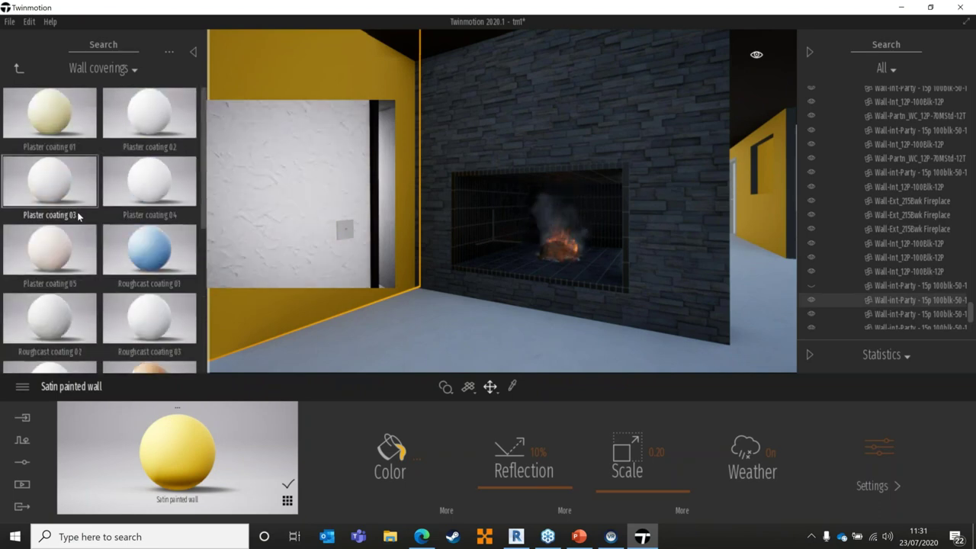
{"action": "scroll", "coordinate": [78, 215], "scroll_direction": "down", "scroll_amount": 6}
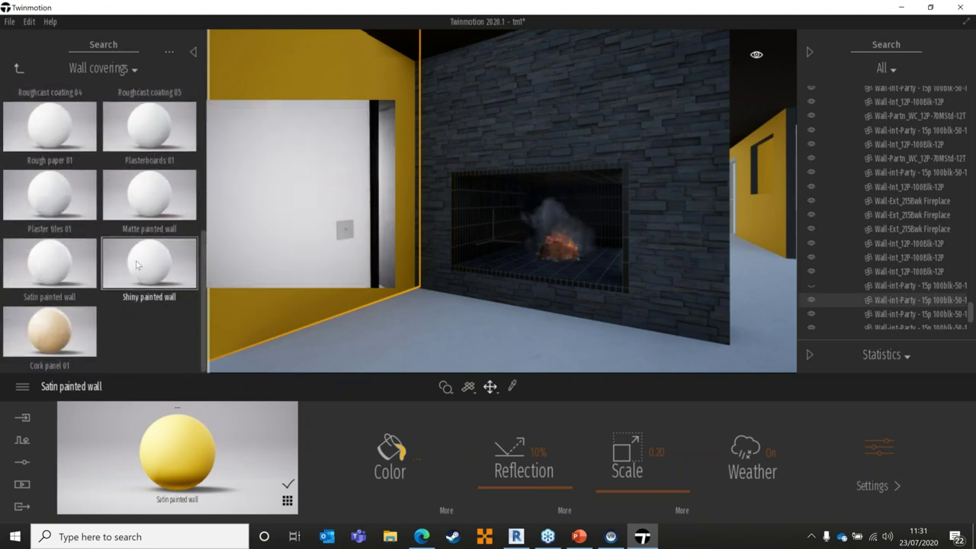
{"action": "scroll", "coordinate": [93, 155], "scroll_direction": "up", "scroll_amount": 8}
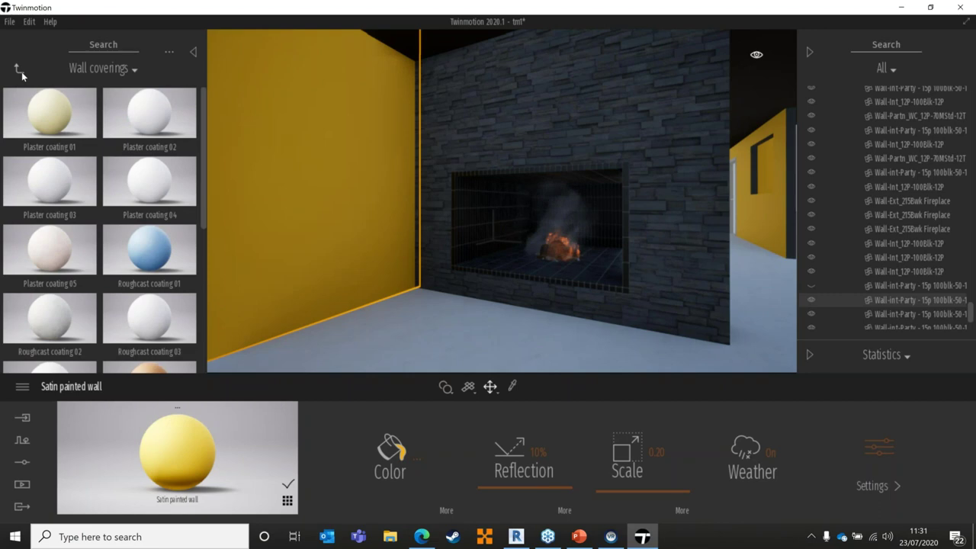
{"action": "left_click", "coordinate": [18, 67]}
{"action": "scroll", "coordinate": [171, 333], "scroll_direction": "down", "scroll_amount": 4}
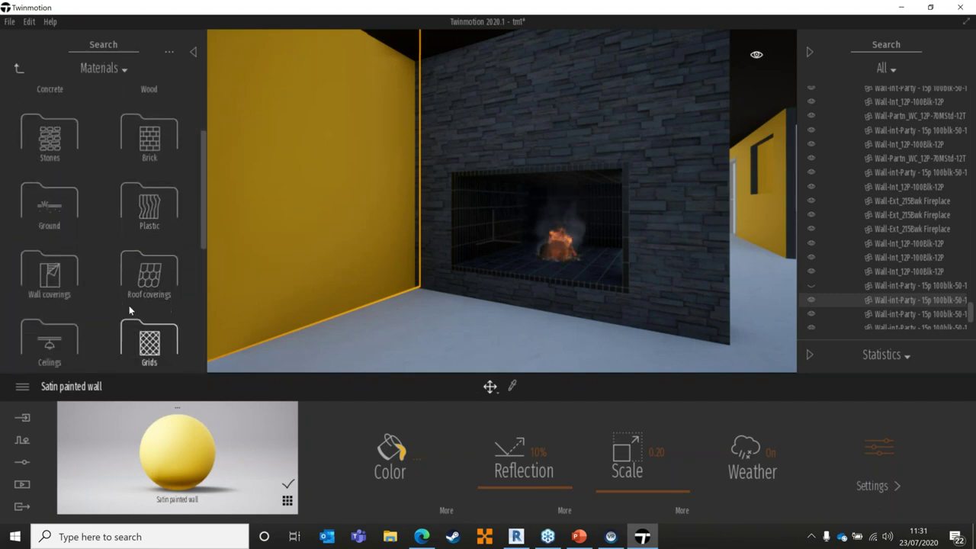
{"action": "scroll", "coordinate": [86, 319], "scroll_direction": "down", "scroll_amount": 3}
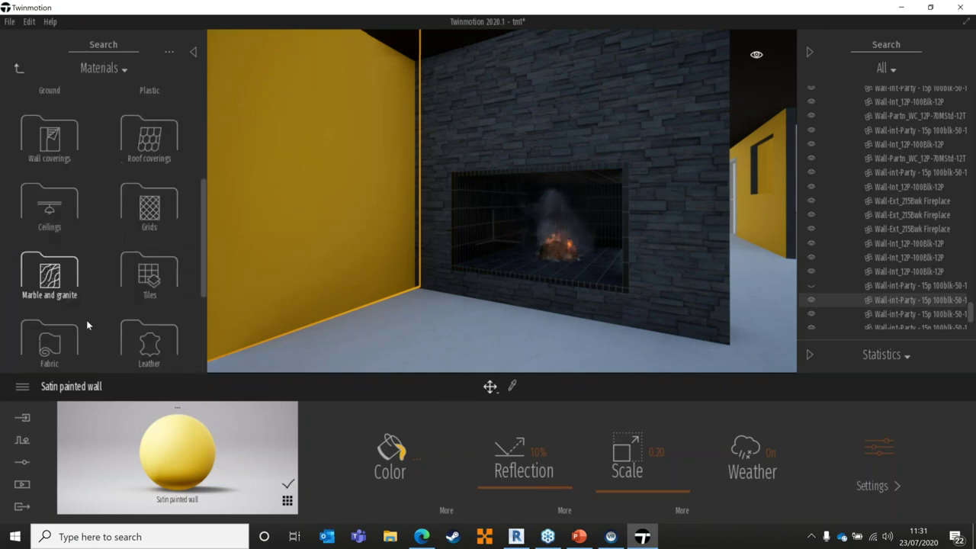
{"action": "scroll", "coordinate": [86, 309], "scroll_direction": "up", "scroll_amount": 7}
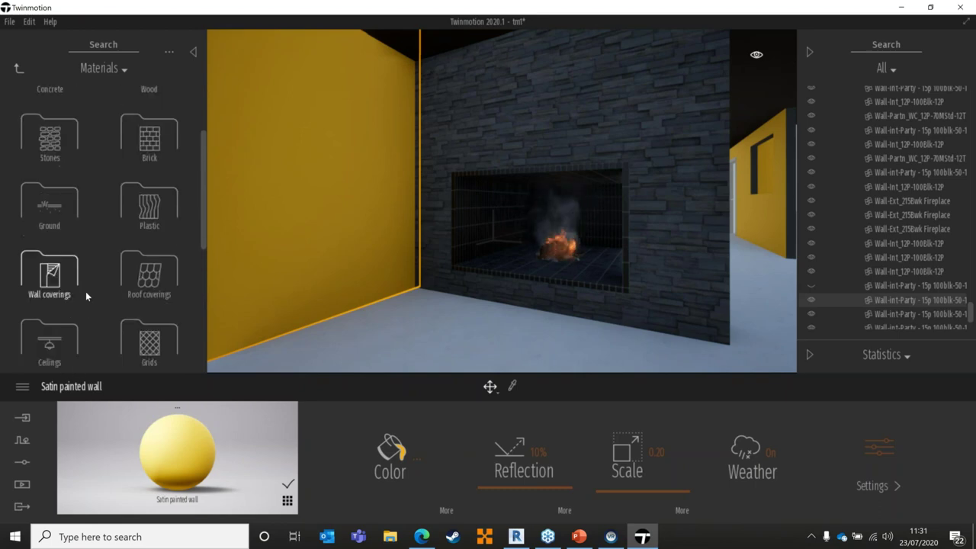
{"action": "scroll", "coordinate": [150, 320], "scroll_direction": "down", "scroll_amount": 1}
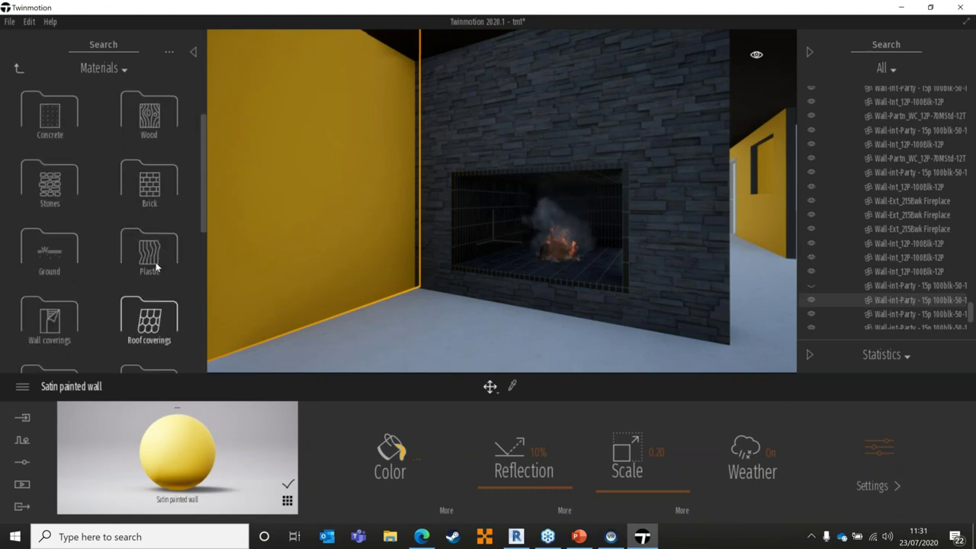
{"action": "left_click", "coordinate": [155, 266]}
{"action": "scroll", "coordinate": [148, 186], "scroll_direction": "down", "scroll_amount": 1}
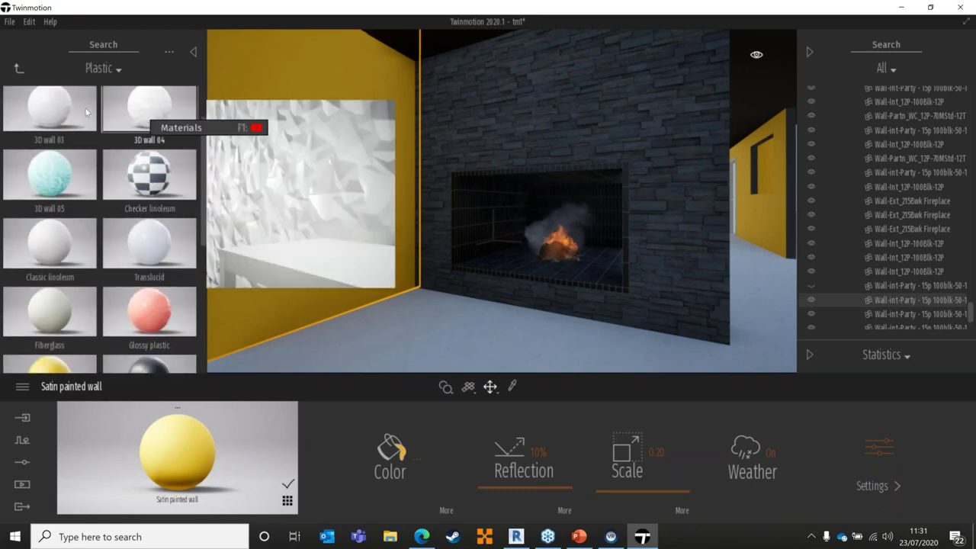
- Try the 3D wall 04 material on the wall beside the fireplace and undo it
{"action": "left_click_drag", "start_coordinate": [148, 118], "coordinate": [370, 216]}
{"action": "key", "text": "ctrl+z"}
{"action": "scroll", "coordinate": [99, 228], "scroll_direction": "down", "scroll_amount": 5}
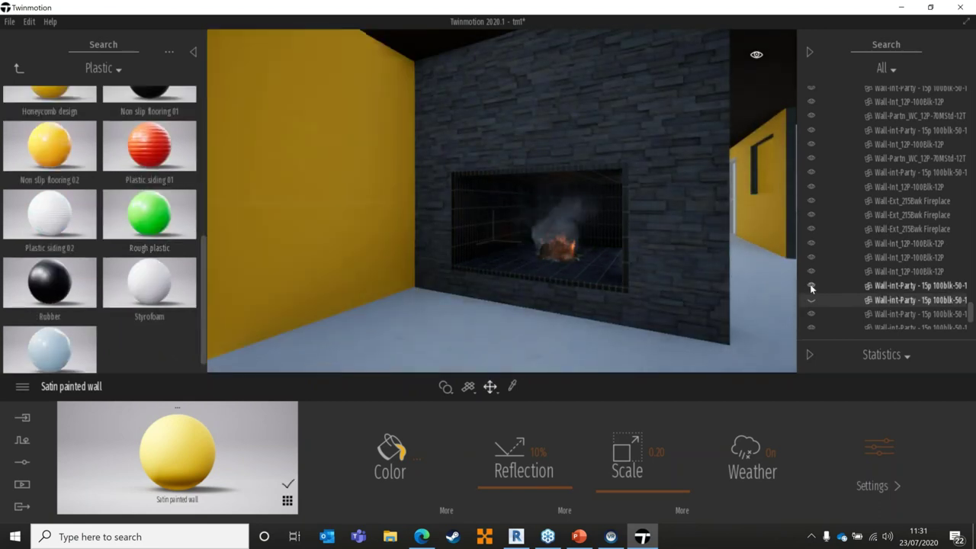
- Apply the 3D wall 04 plastic material to the wall beside the fireplace and set its scale to 5.13
{"action": "scroll", "coordinate": [141, 233], "scroll_direction": "up", "scroll_amount": 5}
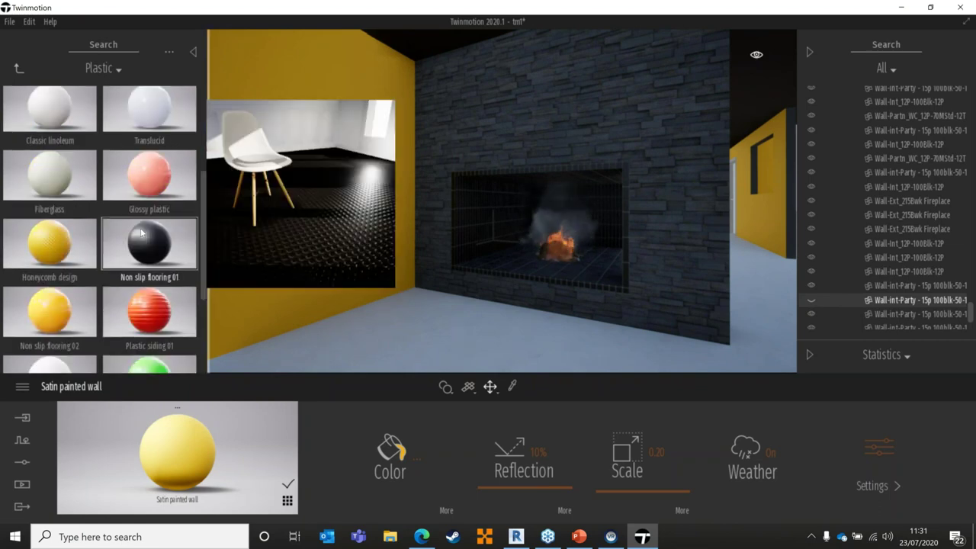
{"action": "left_click_drag", "start_coordinate": [141, 233], "coordinate": [353, 212]}
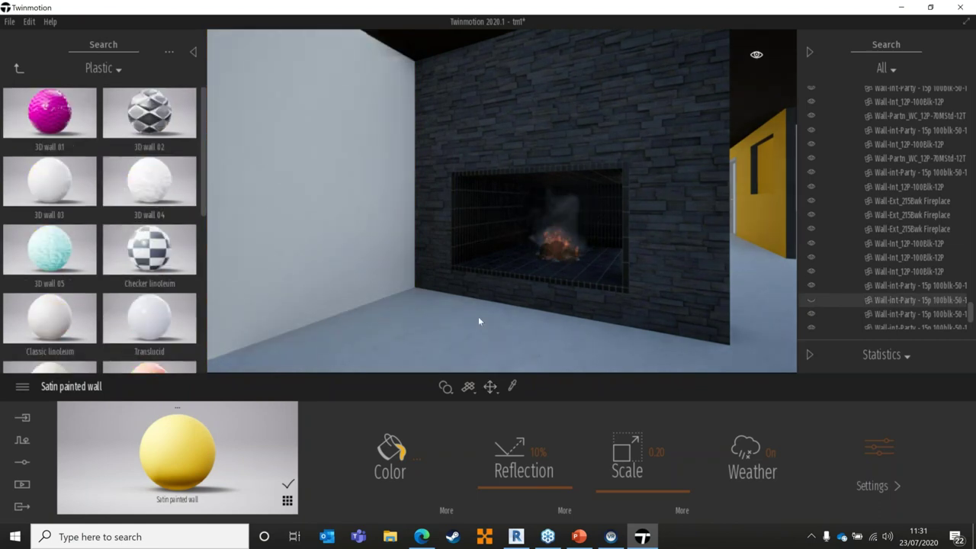
{"action": "left_click", "coordinate": [355, 208]}
{"action": "left_click_drag", "start_coordinate": [650, 488], "coordinate": [655, 438]}
- Try the 3D wall 03 material on the textured wall and look through the remaining plastic materials
{"action": "left_click_drag", "start_coordinate": [69, 181], "coordinate": [260, 198]}
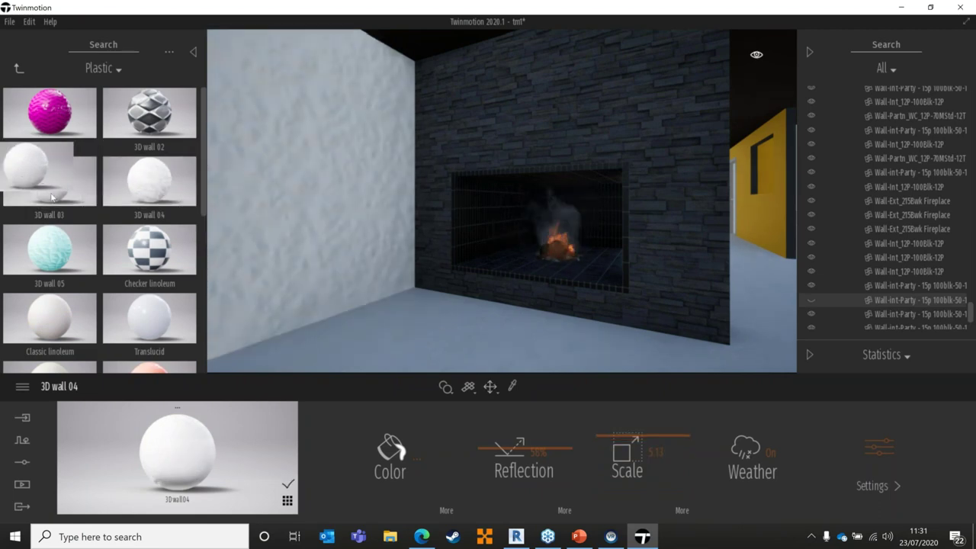
{"action": "scroll", "coordinate": [60, 288], "scroll_direction": "down", "scroll_amount": 2}
{"action": "mouse_move", "coordinate": [59, 287]}
{"action": "scroll", "coordinate": [55, 305], "scroll_direction": "down", "scroll_amount": 3}
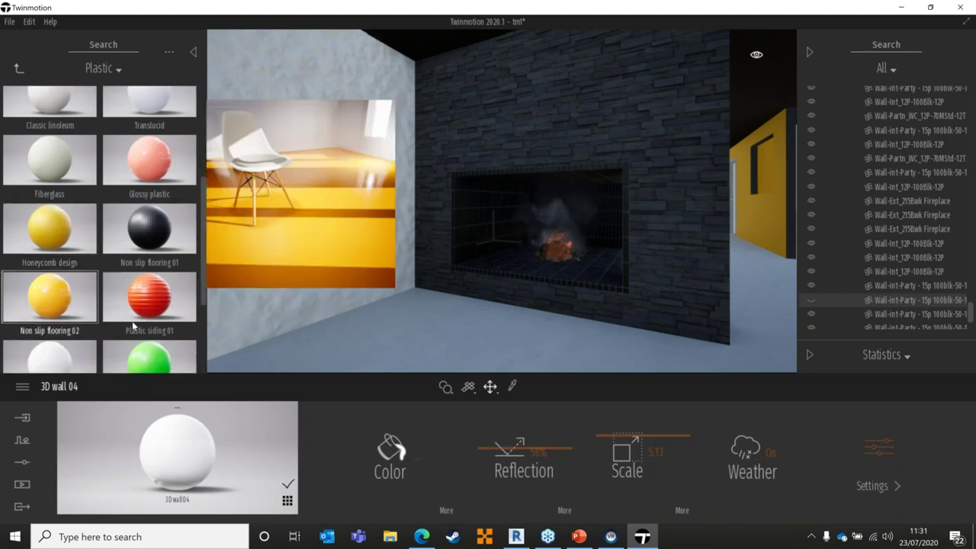
{"action": "scroll", "coordinate": [52, 317], "scroll_direction": "down", "scroll_amount": 1}
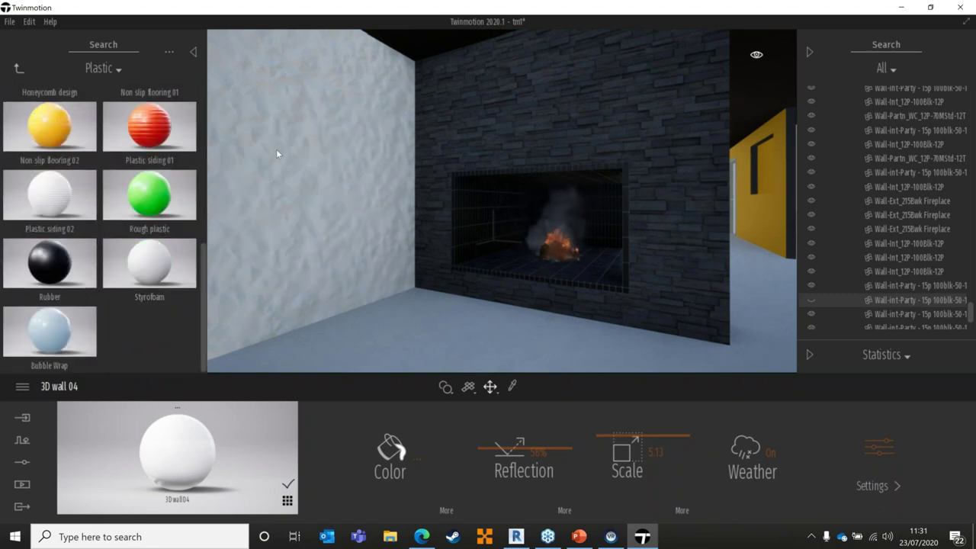
- Look through the marble and granite materials for a floor finish
{"action": "right_click_drag", "start_coordinate": [504, 251], "coordinate": [398, 196]}
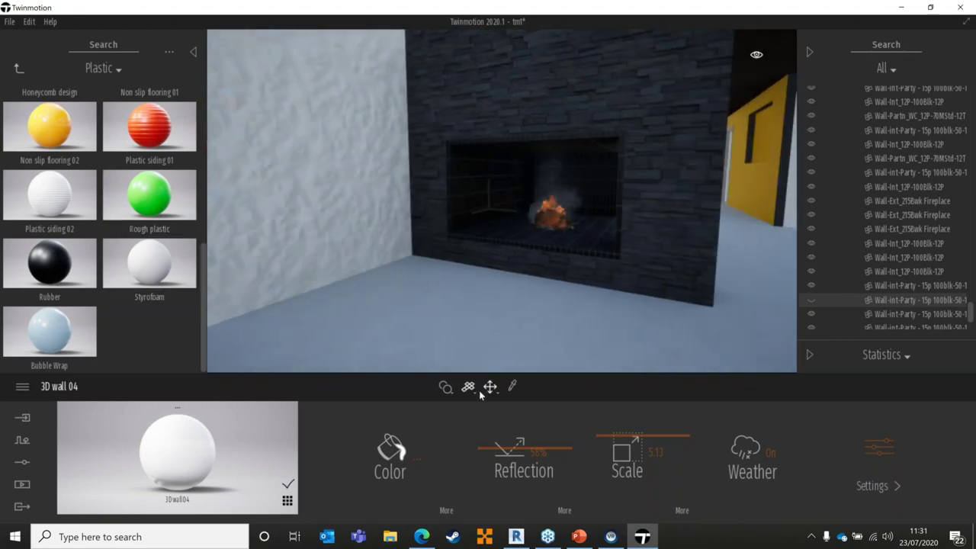
{"action": "left_click", "coordinate": [19, 69]}
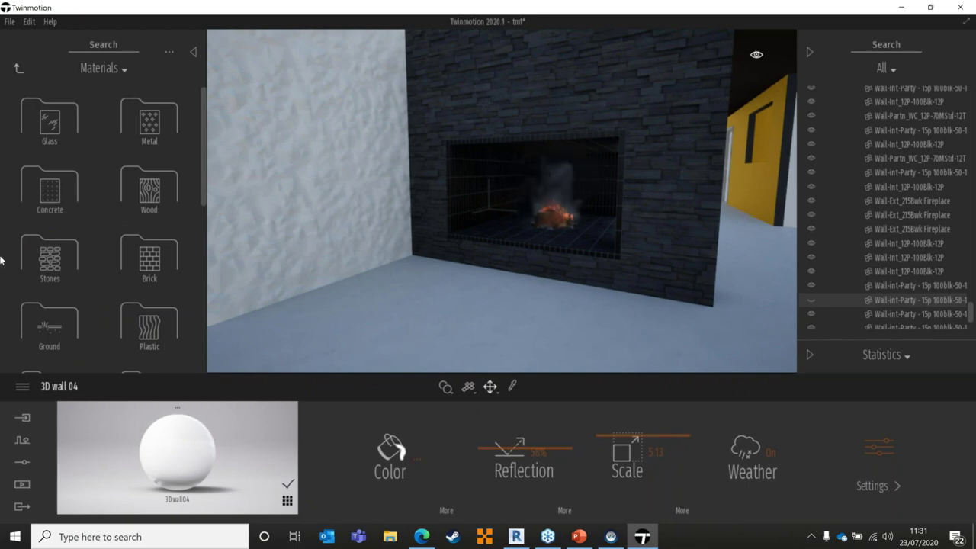
{"action": "scroll", "coordinate": [121, 290], "scroll_direction": "down", "scroll_amount": 5}
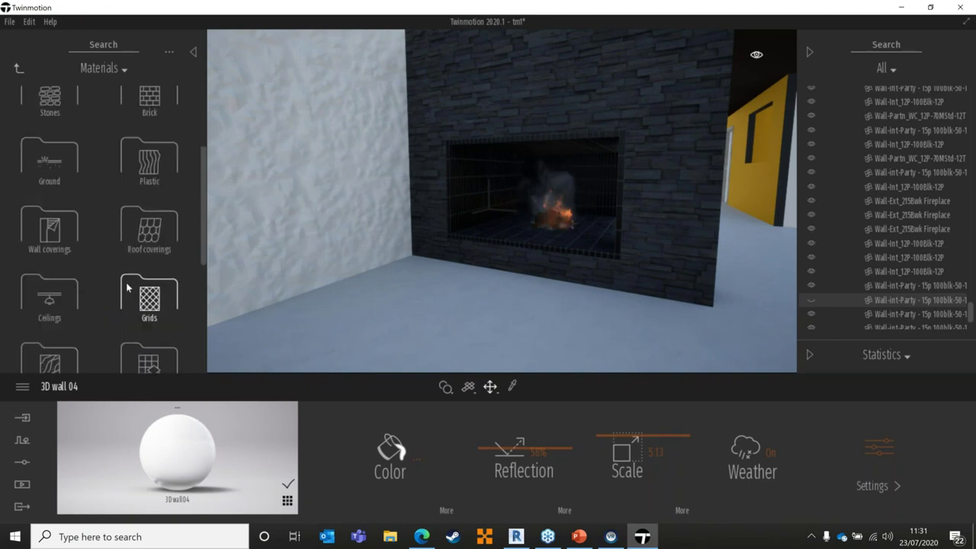
{"action": "left_click", "coordinate": [68, 192]}
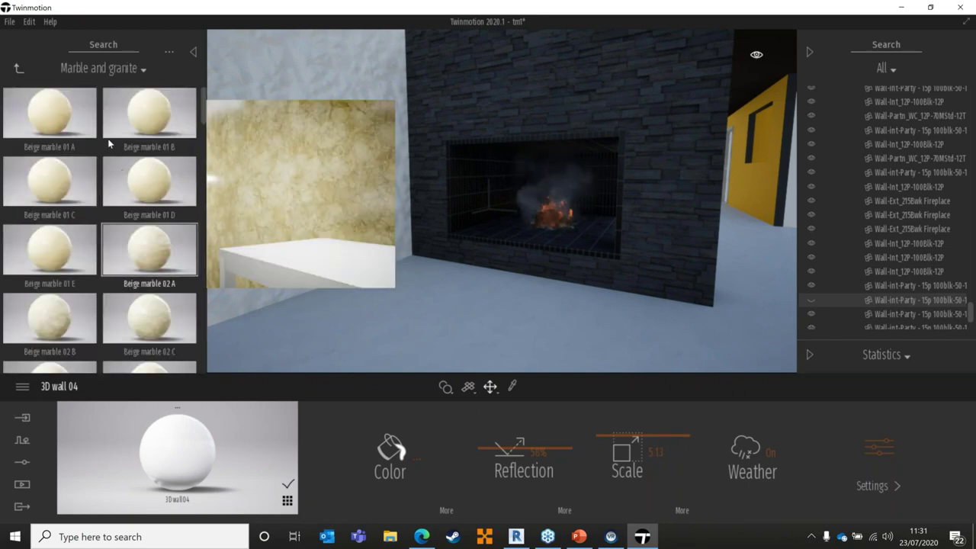
{"action": "scroll", "coordinate": [114, 259], "scroll_direction": "down", "scroll_amount": 7}
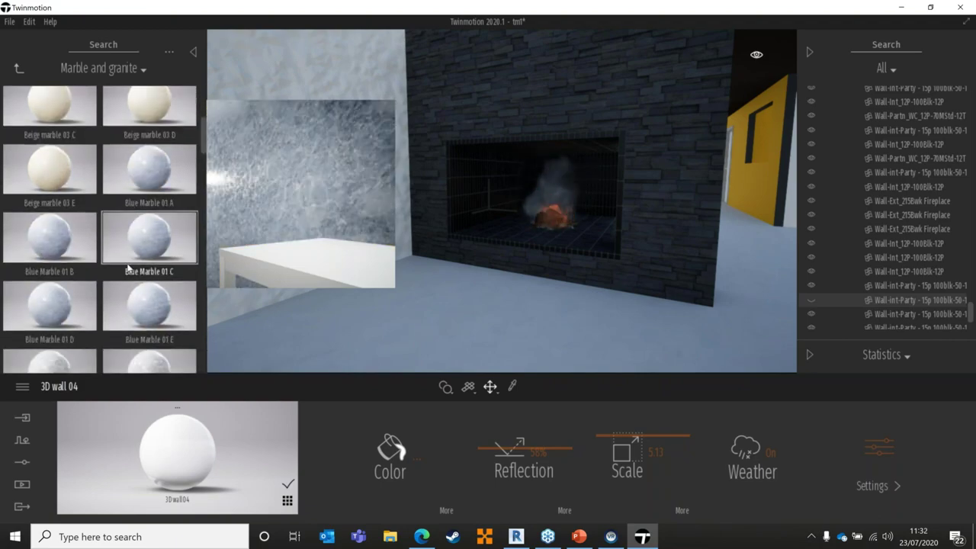
{"action": "scroll", "coordinate": [128, 267], "scroll_direction": "down", "scroll_amount": 4}
{"action": "scroll", "coordinate": [162, 264], "scroll_direction": "down", "scroll_amount": 5}
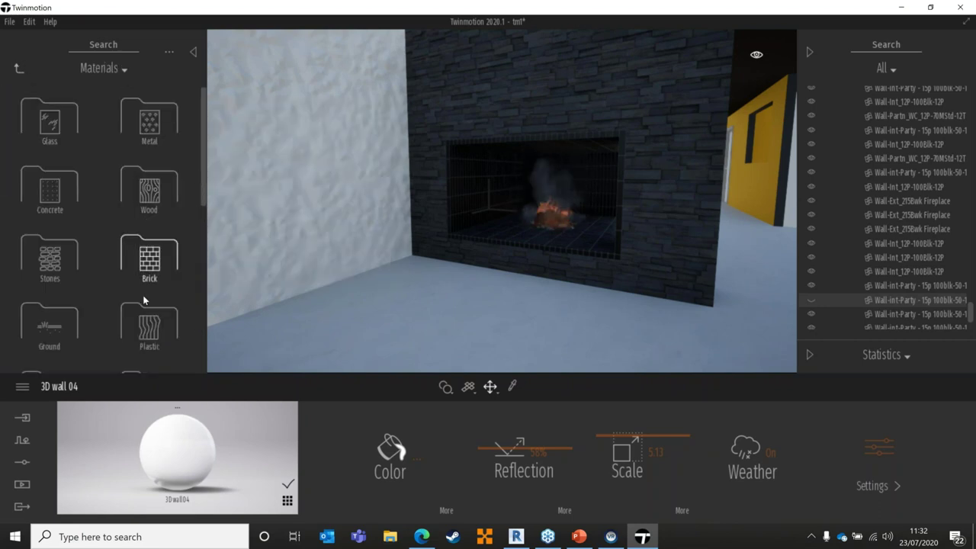
- Apply the Polished concrete 01 material to the floor in front of the fireplace
{"action": "scroll", "coordinate": [54, 152], "scroll_direction": "down", "scroll_amount": 1}
{"action": "left_click", "coordinate": [42, 113]}
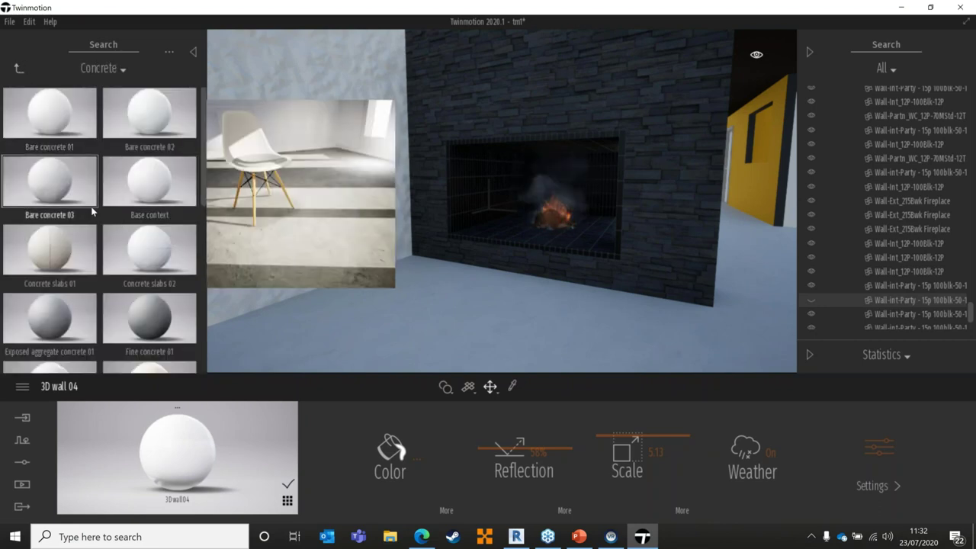
{"action": "scroll", "coordinate": [114, 229], "scroll_direction": "down", "scroll_amount": 2}
{"action": "scroll", "coordinate": [118, 238], "scroll_direction": "down", "scroll_amount": 1}
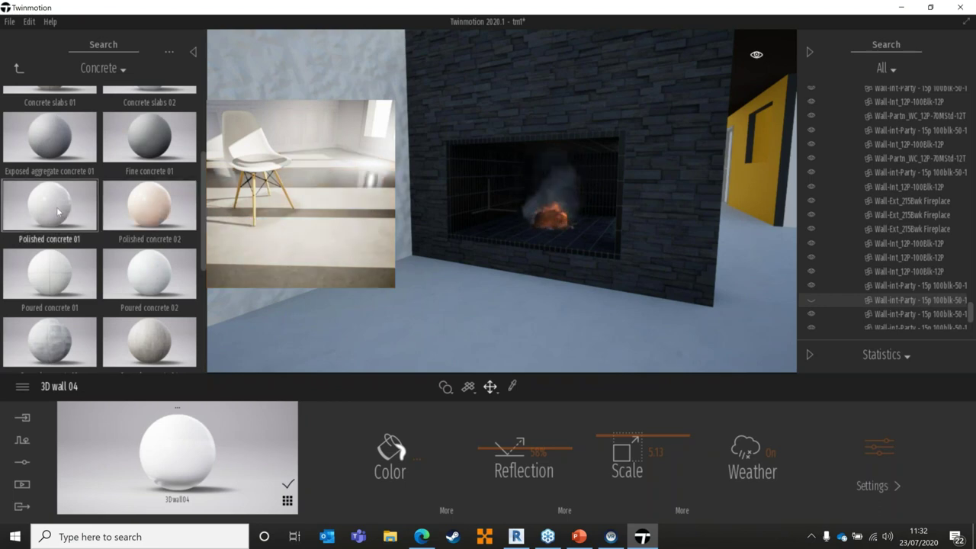
{"action": "left_click", "coordinate": [592, 343]}
- Try the Polished concrete 02 material on the round yellow column by the windows and undo it
{"action": "right_click_drag", "start_coordinate": [591, 343], "coordinate": [762, 308]}
{"action": "key", "text": "w"}
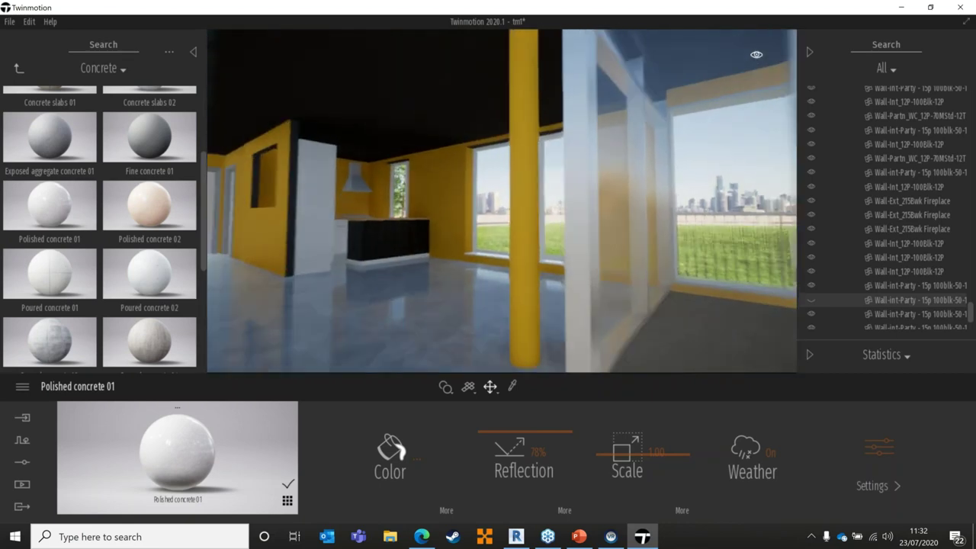
{"action": "mouse_move", "coordinate": [42, 210]}
{"action": "mouse_move", "coordinate": [158, 279]}
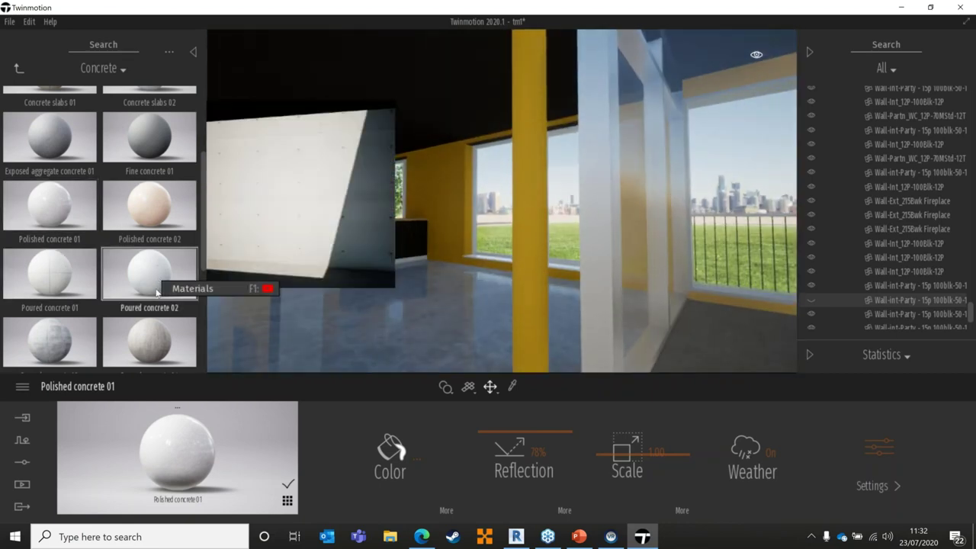
{"action": "left_click_drag", "start_coordinate": [148, 210], "coordinate": [554, 235]}
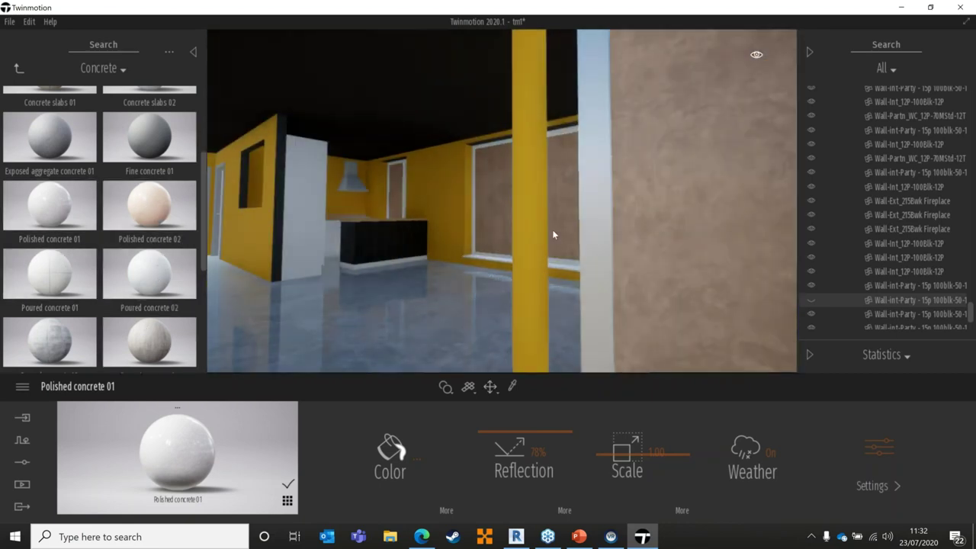
{"action": "key", "text": "ctrl+z"}
- Duplicate the round 200mm_Diameter column as an instance, keeping both at the same level in the scene list, and hide one of them
{"action": "left_click_drag", "start_coordinate": [56, 224], "coordinate": [538, 182]}
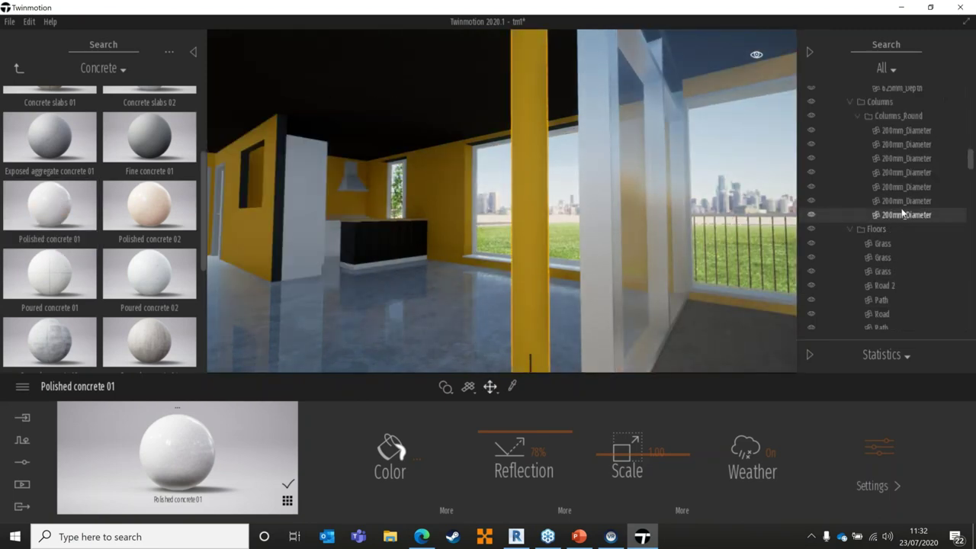
{"action": "right_click", "coordinate": [905, 219]}
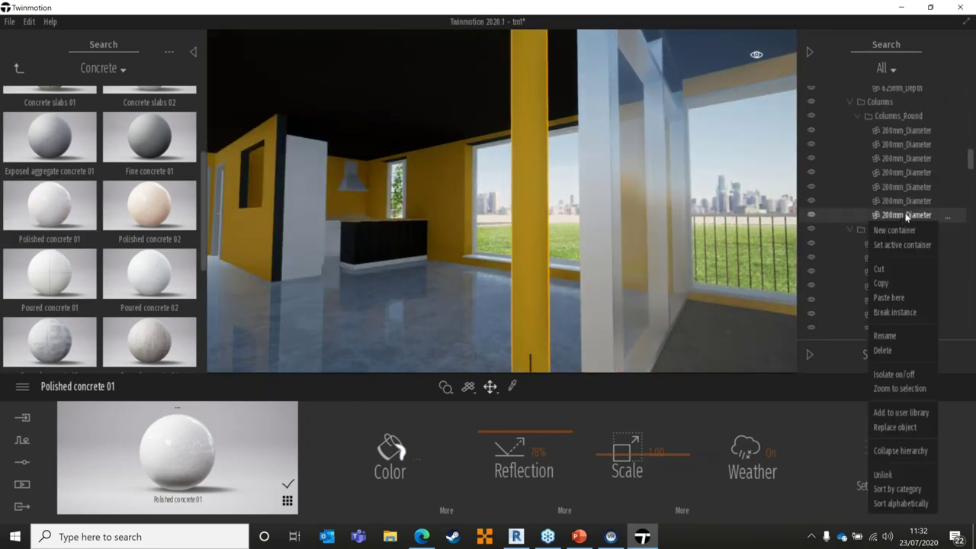
{"action": "left_click", "coordinate": [884, 284]}
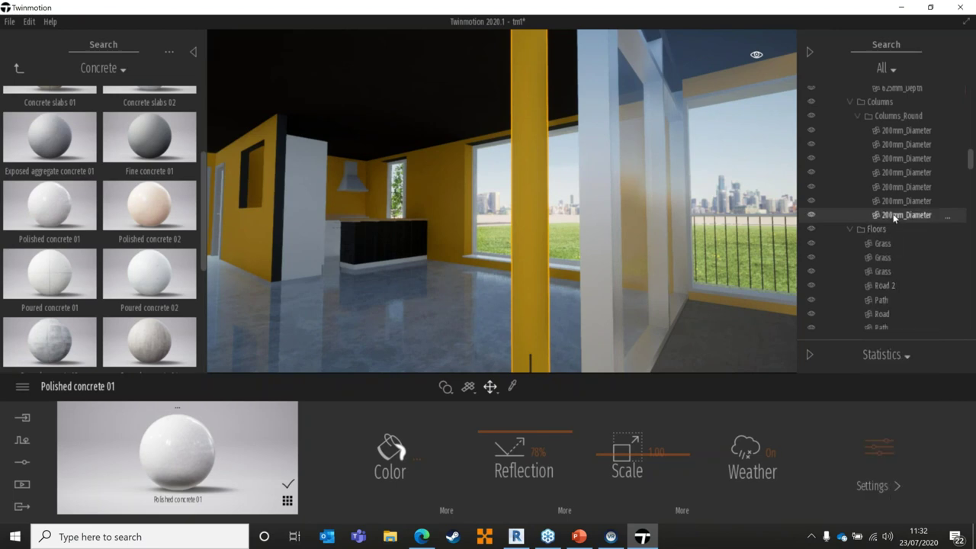
{"action": "right_click", "coordinate": [896, 216]}
{"action": "left_click", "coordinate": [886, 294]}
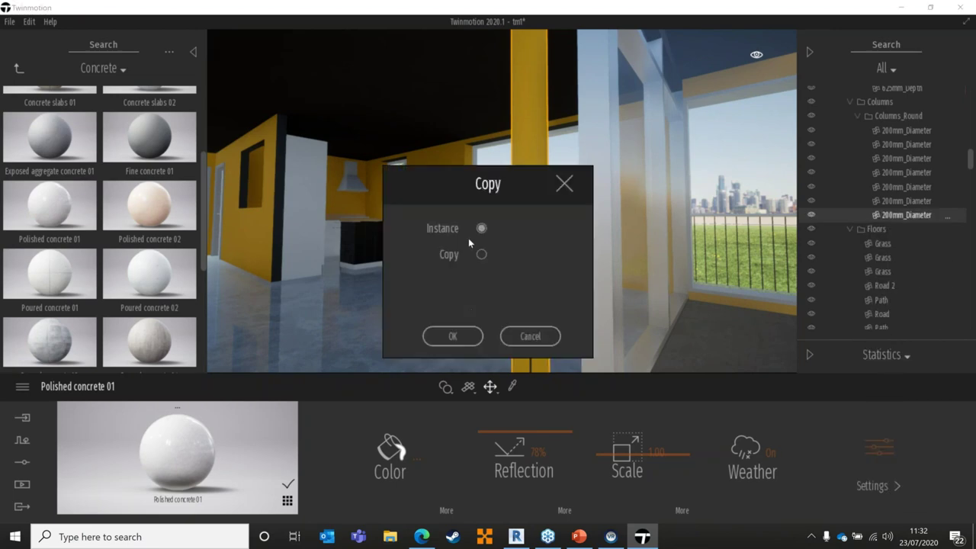
{"action": "left_click", "coordinate": [453, 336]}
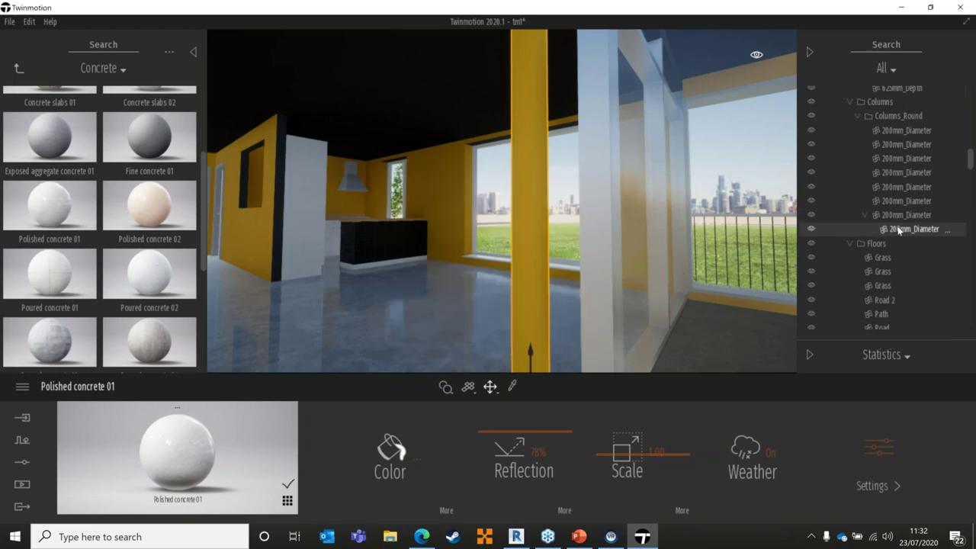
{"action": "left_click_drag", "start_coordinate": [901, 209], "coordinate": [901, 209]}
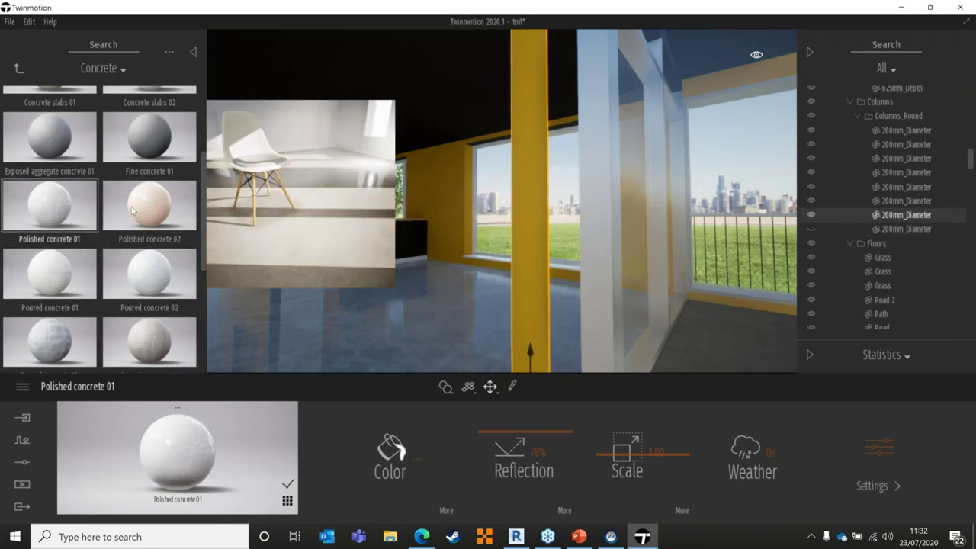
- Apply the Polished concrete 01 material to the visible round column
{"action": "left_click_drag", "start_coordinate": [538, 201], "coordinate": [117, 227]}
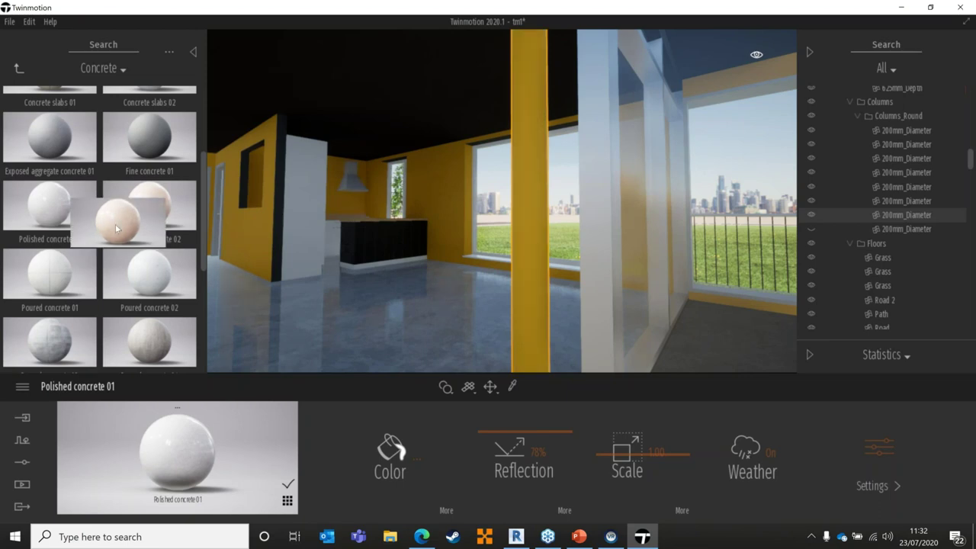
{"action": "left_click_drag", "start_coordinate": [65, 206], "coordinate": [540, 197]}
- Place a Vixen left sofa from the living room objects on the floor near the large window
{"action": "right_click_drag", "start_coordinate": [540, 201], "coordinate": [55, 30]}
{"action": "key", "text": "w"}
{"action": "key", "text": "w"}
{"action": "left_click", "coordinate": [16, 69]}
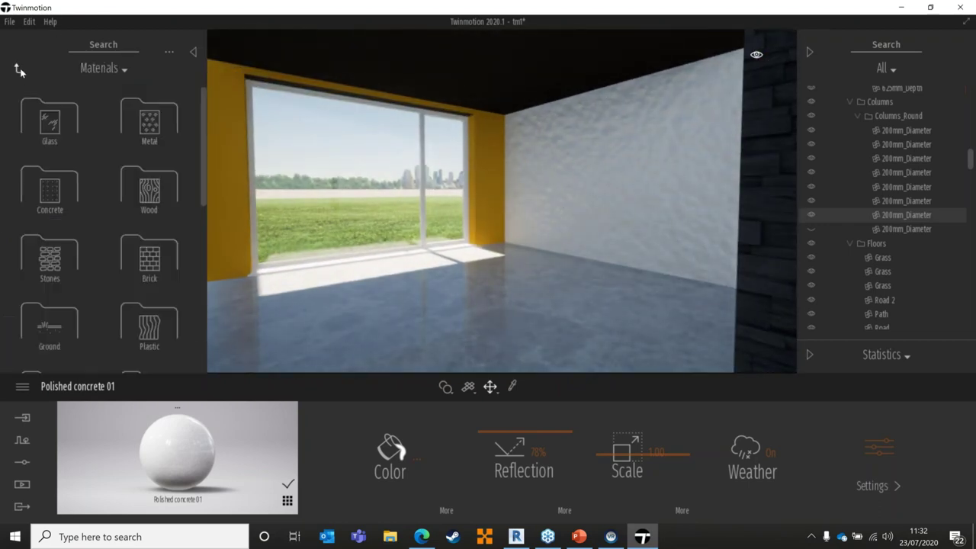
{"action": "left_click", "coordinate": [18, 68]}
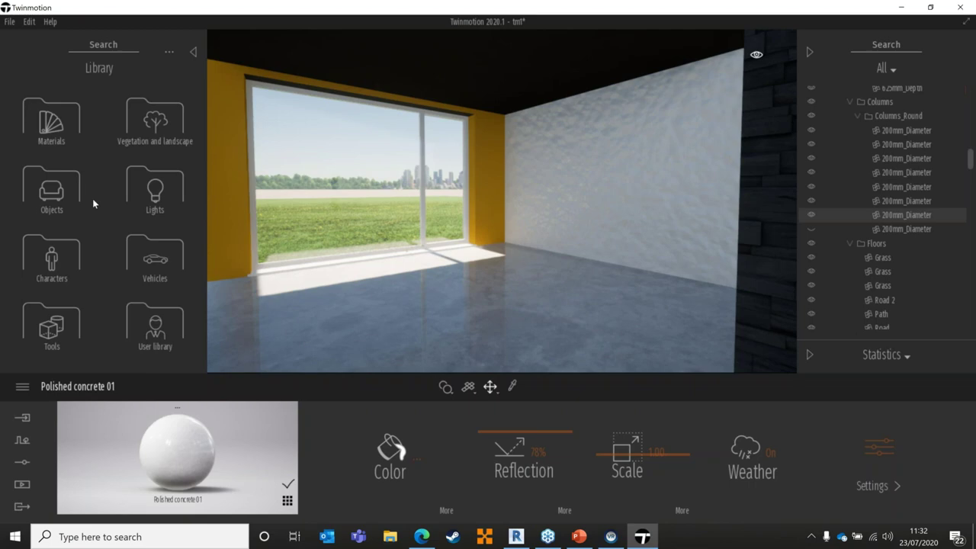
{"action": "left_click", "coordinate": [52, 193]}
{"action": "left_click", "coordinate": [57, 120]}
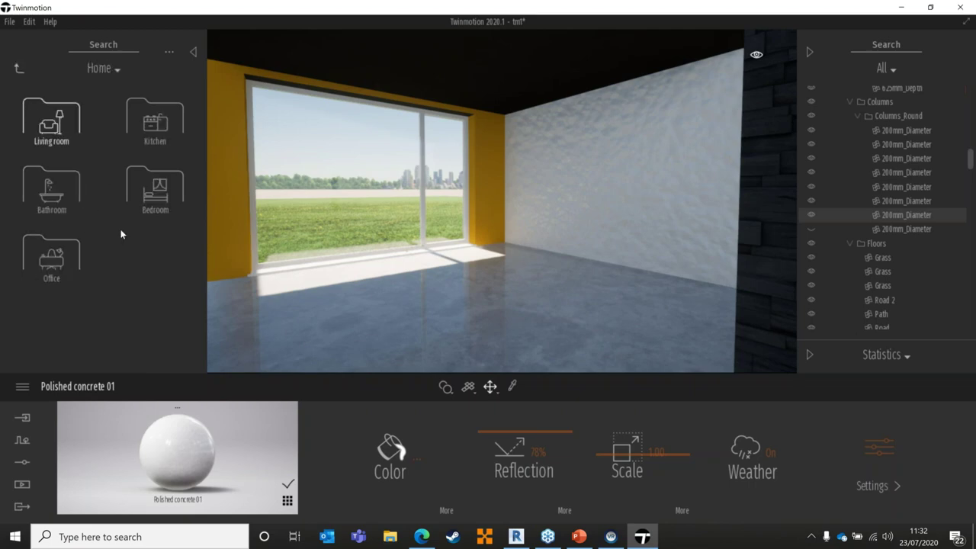
{"action": "left_click", "coordinate": [57, 128]}
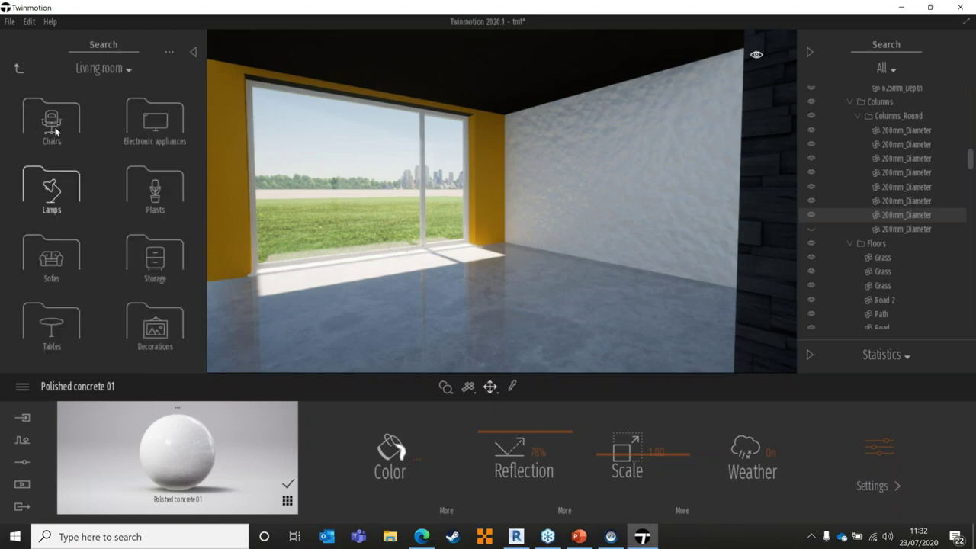
{"action": "left_click", "coordinate": [66, 263]}
{"action": "left_click_drag", "start_coordinate": [133, 190], "coordinate": [445, 293]}
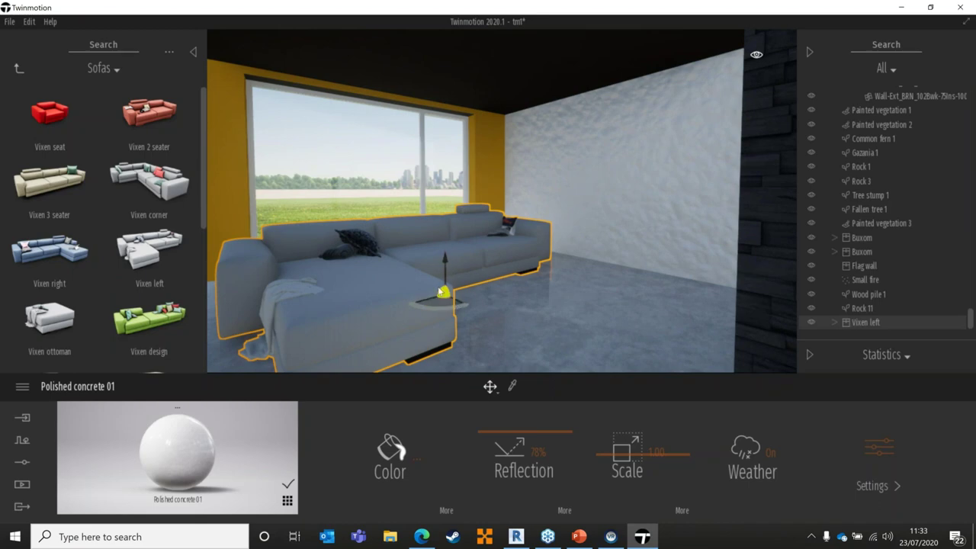
- Move the Vixen left sofa back against the large window beside the textured wall
{"action": "left_click_drag", "start_coordinate": [441, 299], "coordinate": [453, 271]}
{"action": "middle_click_drag", "start_coordinate": [452, 273], "coordinate": [454, 325]}
{"action": "scroll", "coordinate": [409, 314], "scroll_direction": "up", "scroll_amount": 3}
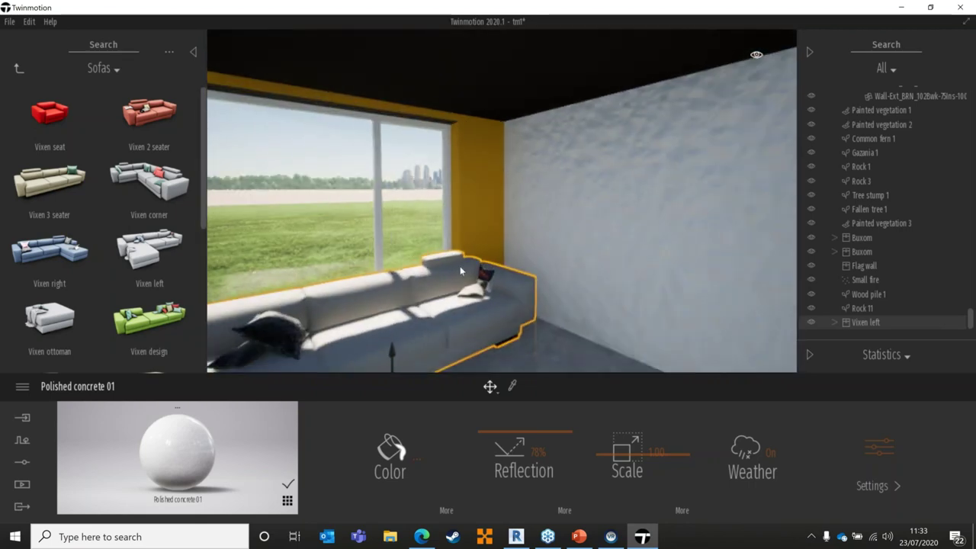
{"action": "middle_click_drag", "start_coordinate": [452, 266], "coordinate": [428, 284], "text": "shift"}
- Mount a Wall tv 02 on the dark stone wall above the fireplace
{"action": "right_click_drag", "start_coordinate": [428, 284], "coordinate": [694, 293]}
{"action": "key", "text": "s"}
{"action": "key", "text": "s"}
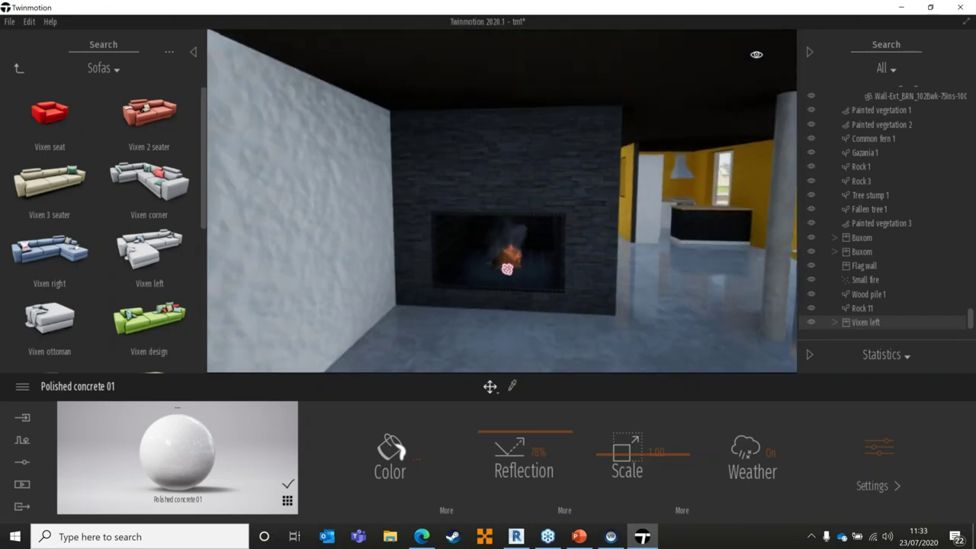
{"action": "left_click", "coordinate": [16, 67]}
{"action": "left_click", "coordinate": [157, 122]}
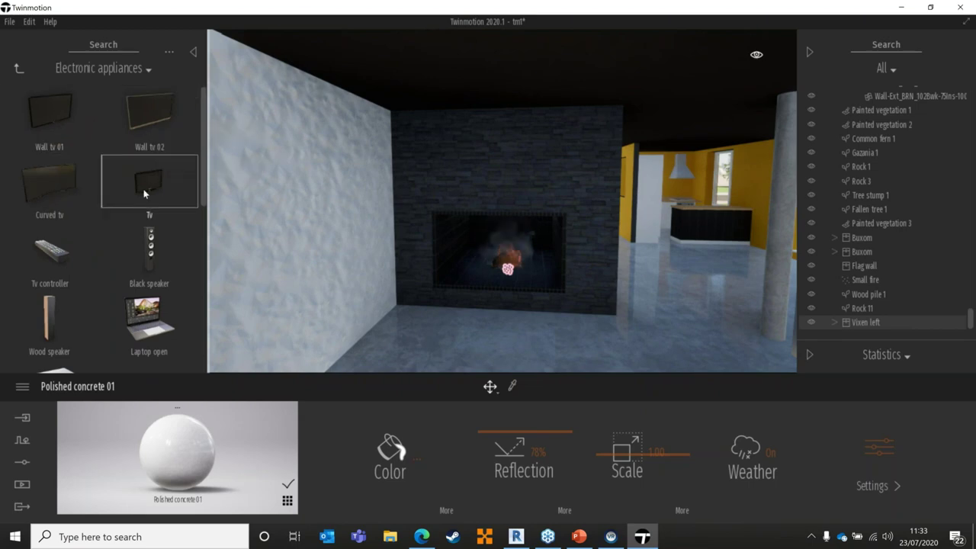
{"action": "left_click_drag", "start_coordinate": [61, 182], "coordinate": [500, 174]}
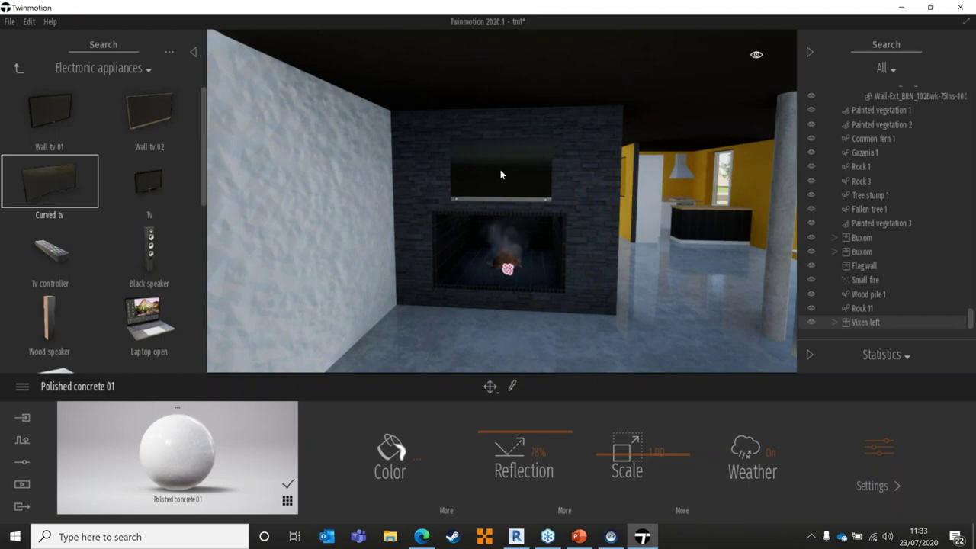
- Place a Black speaker on each side of the fireplace
{"action": "right_click_drag", "start_coordinate": [571, 220], "coordinate": [457, 245]}
{"action": "key", "text": "w"}
{"action": "left_click_drag", "start_coordinate": [149, 255], "coordinate": [713, 345]}
- Place a PHD shelf from the living room storage objects, then rotate and move it against the textured wall
{"action": "left_click", "coordinate": [19, 67]}
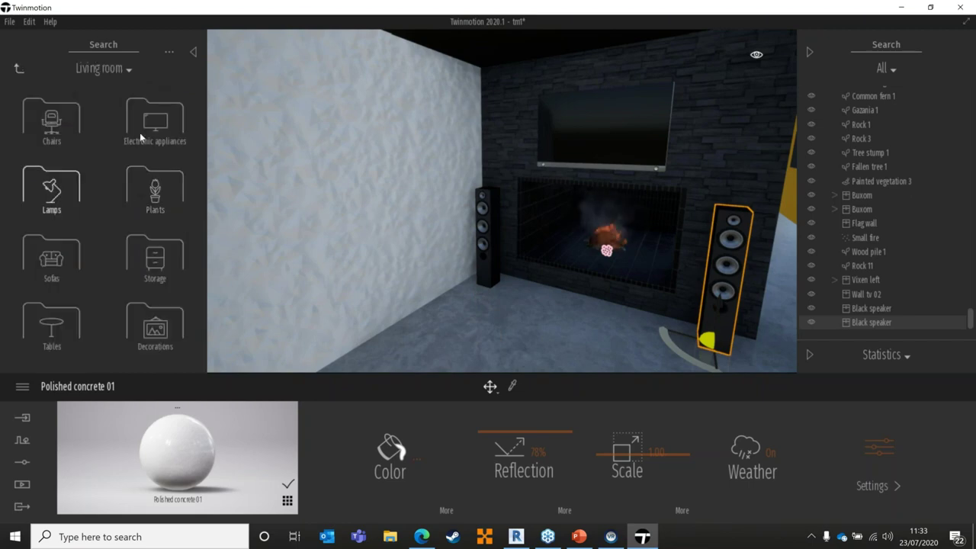
{"action": "left_click", "coordinate": [145, 263]}
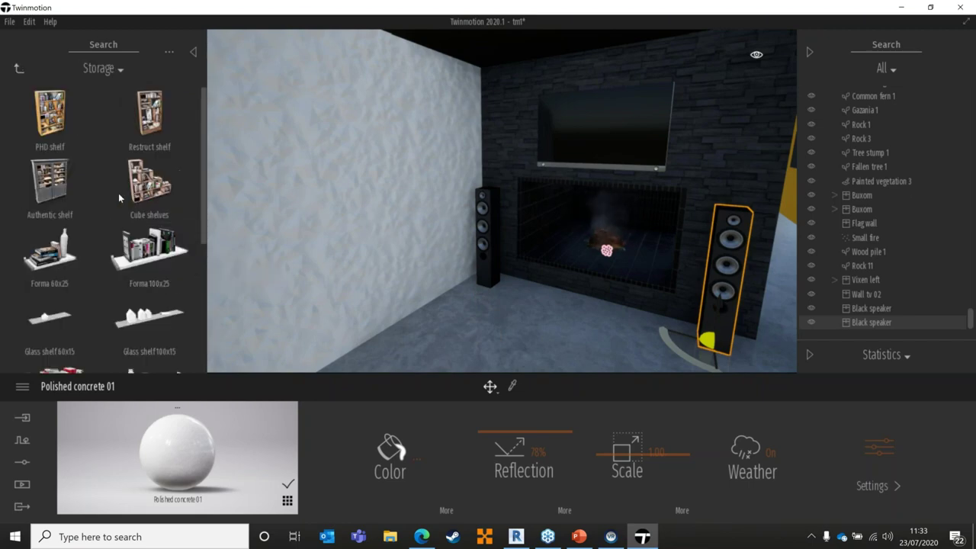
{"action": "left_click_drag", "start_coordinate": [250, 267], "coordinate": [466, 335]}
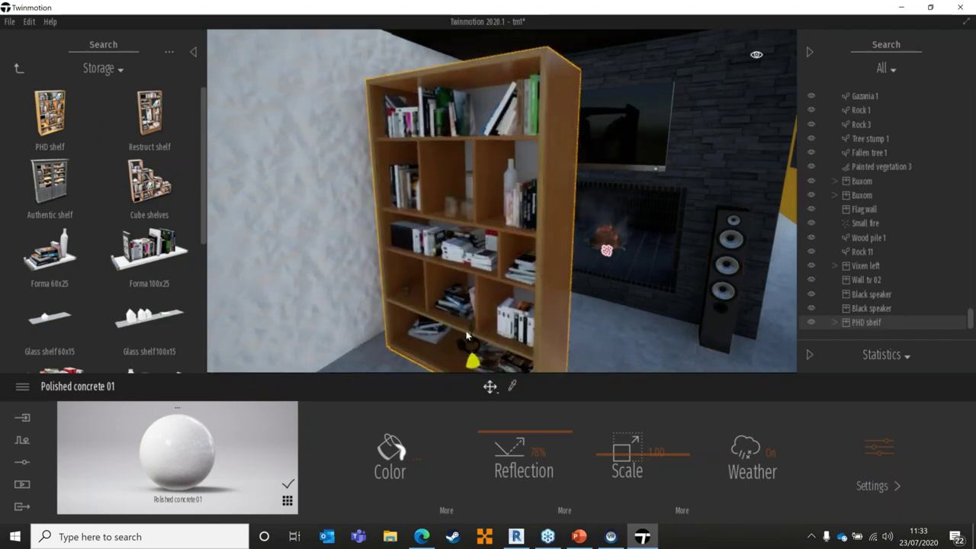
{"action": "scroll", "coordinate": [467, 333], "scroll_direction": "down", "scroll_amount": 3}
{"action": "left_click_drag", "start_coordinate": [483, 302], "coordinate": [555, 263]}
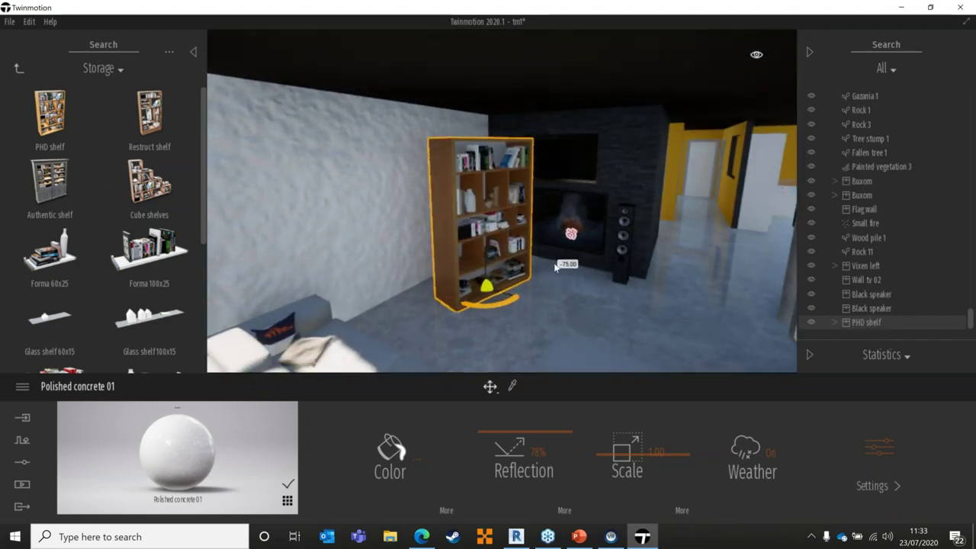
{"action": "left_click_drag", "start_coordinate": [503, 299], "coordinate": [394, 320]}
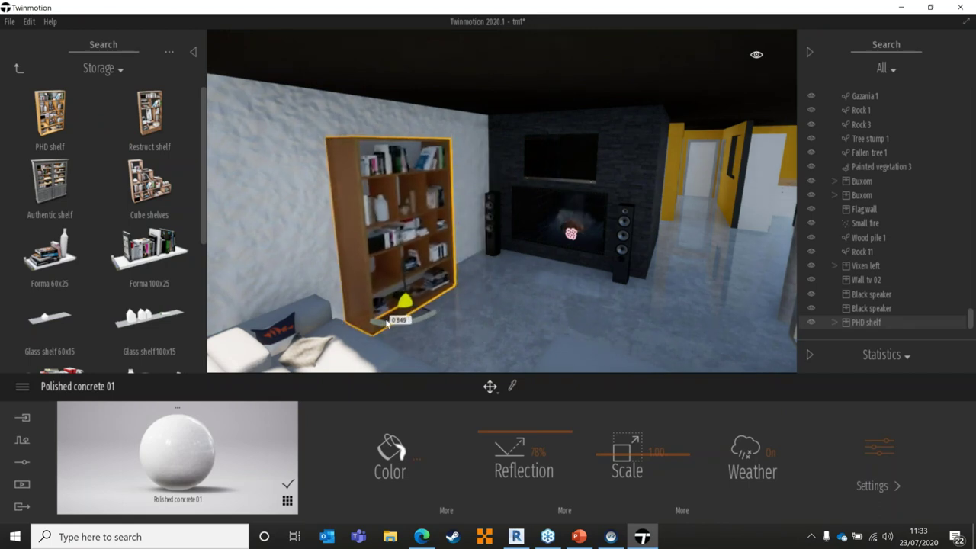
- Shift the Vixen left sofa by about 0.1 at the large window
{"action": "scroll", "coordinate": [469, 310], "scroll_direction": "down", "scroll_amount": 3}
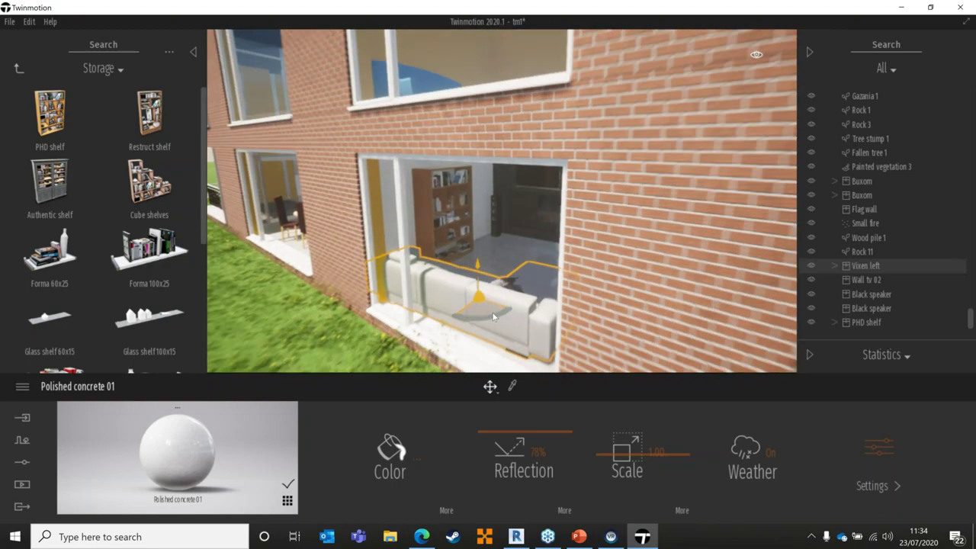
{"action": "left_click", "coordinate": [497, 312]}
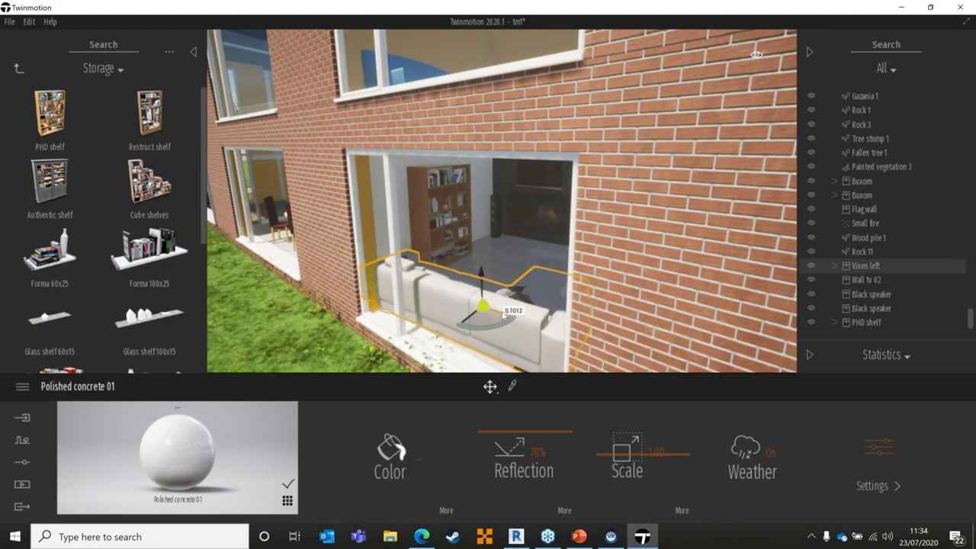
{"action": "scroll", "coordinate": [509, 241], "scroll_direction": "up", "scroll_amount": 5}
- Place an Orchid 04 from the living room plants on the kitchen island worktop, near the yellow wall
{"action": "right_click_drag", "start_coordinate": [509, 241], "coordinate": [580, 213]}
{"action": "key", "text": "w"}
{"action": "key", "text": "d"}
{"action": "right_click_drag", "start_coordinate": [268, 138], "coordinate": [686, 122]}
{"action": "key", "text": "w"}
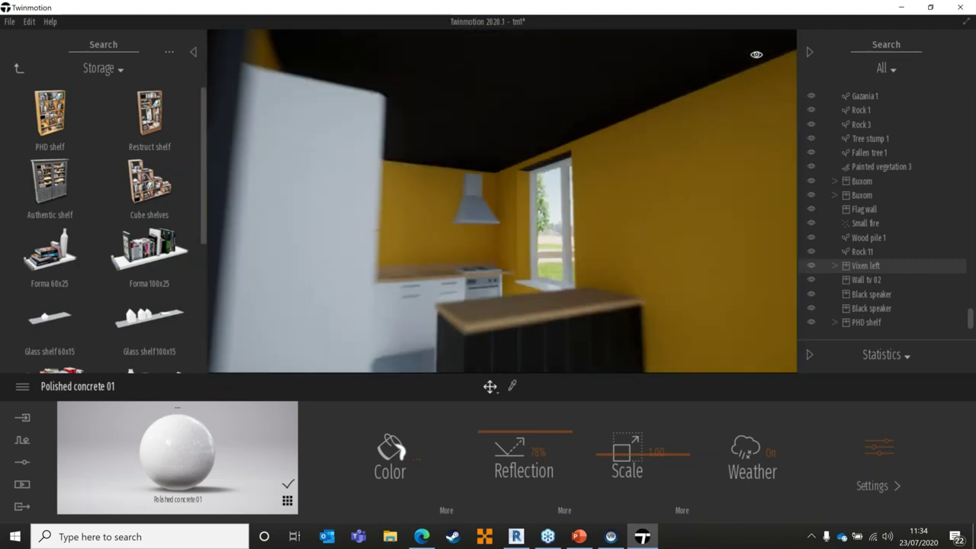
{"action": "key", "text": "Up"}
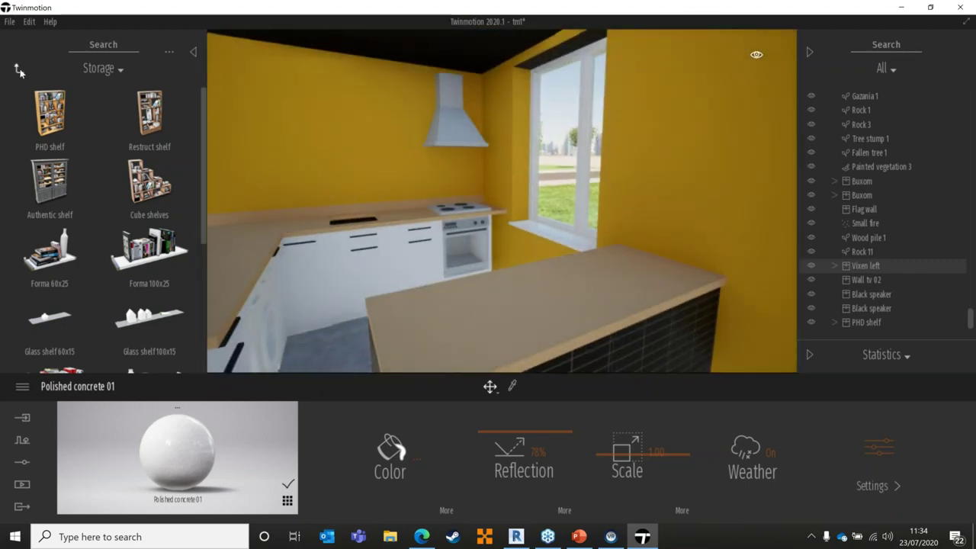
{"action": "left_click", "coordinate": [19, 70]}
{"action": "left_click", "coordinate": [152, 191]}
{"action": "left_click_drag", "start_coordinate": [172, 219], "coordinate": [643, 273]}
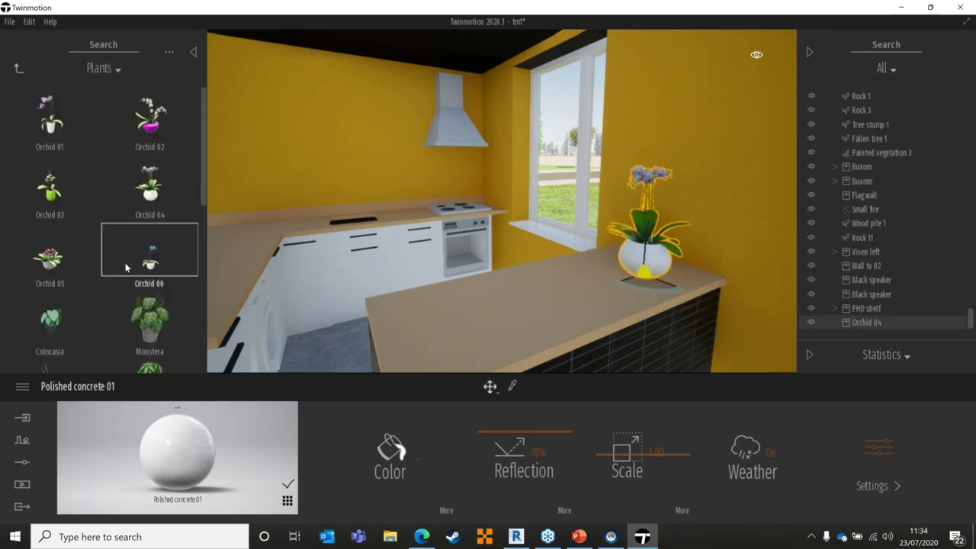
- Place a Tableware Set 01 from the kitchen accessories in the middle of the island worktop
{"action": "left_click", "coordinate": [19, 68]}
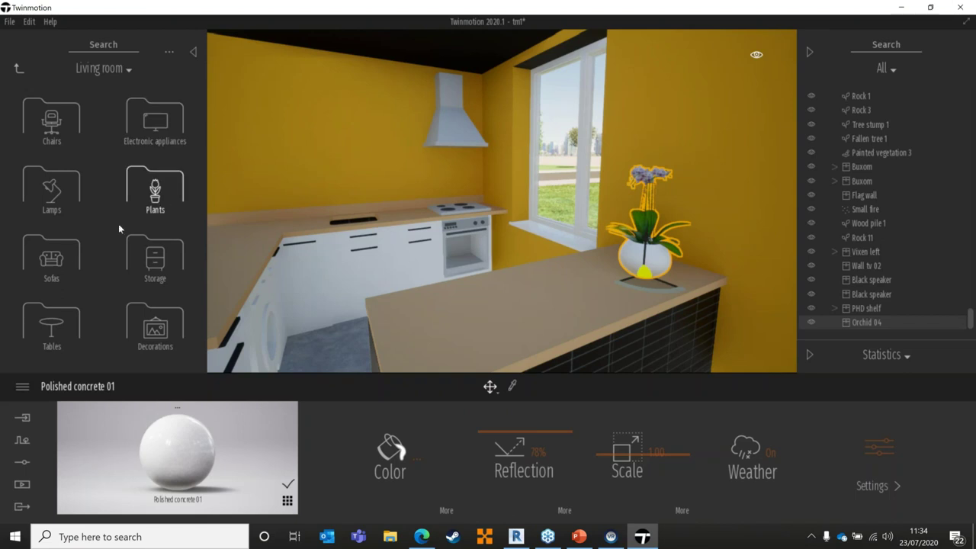
{"action": "left_click", "coordinate": [19, 68]}
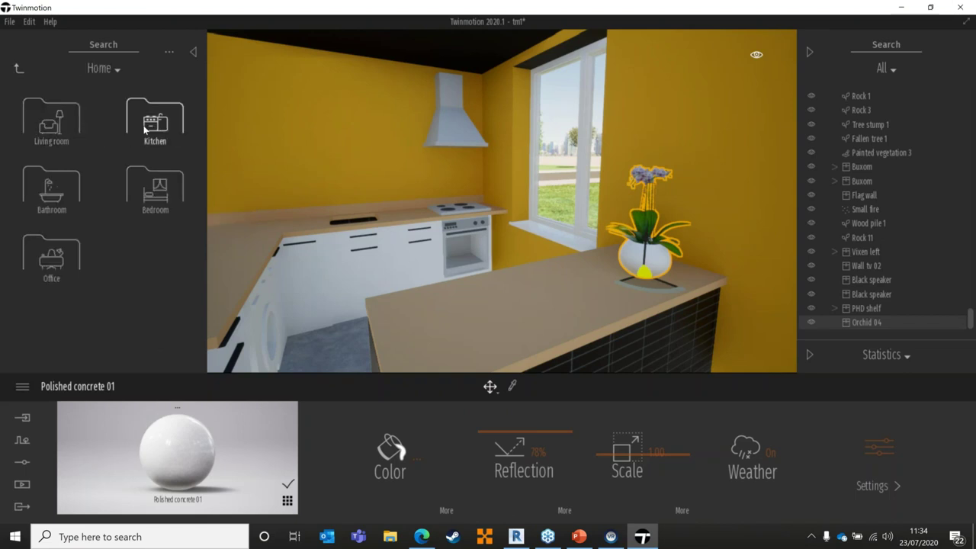
{"action": "left_click", "coordinate": [144, 130]}
{"action": "left_click", "coordinate": [53, 122]}
{"action": "left_click_drag", "start_coordinate": [55, 126], "coordinate": [541, 302]}
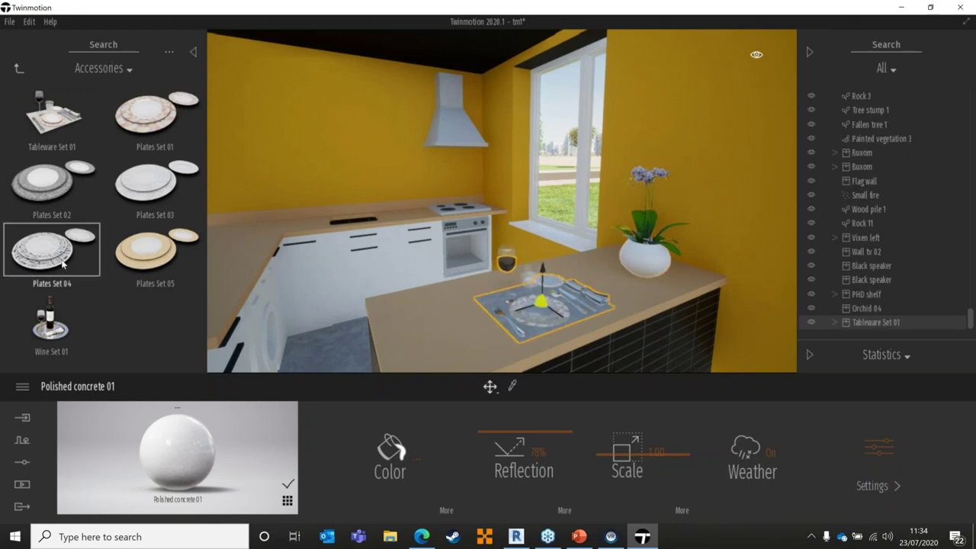
- Place a Bagel from the kitchen food objects on the island worktop and a Donut 01 on the tableware plate
{"action": "left_click", "coordinate": [22, 70]}
{"action": "left_click", "coordinate": [44, 185]}
{"action": "left_click_drag", "start_coordinate": [52, 118], "coordinate": [444, 322]}
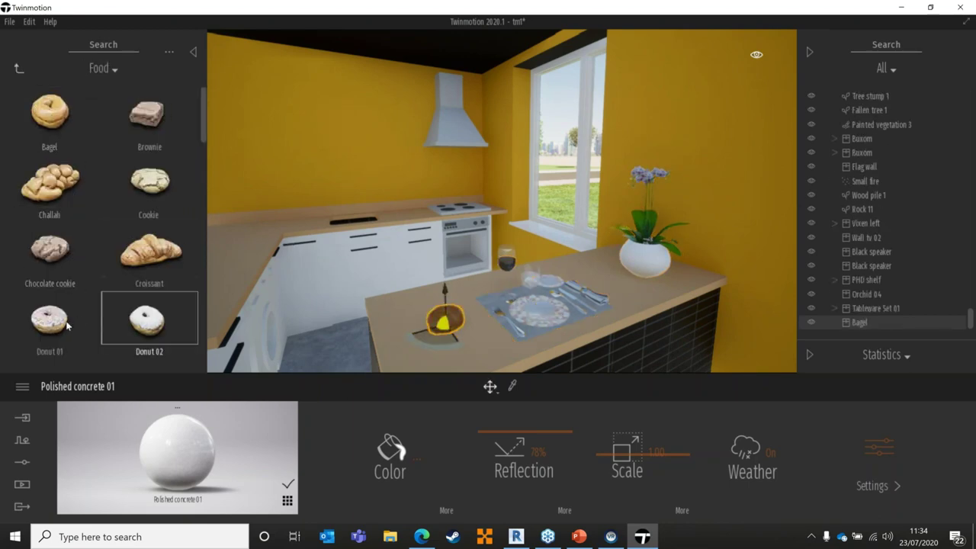
{"action": "scroll", "coordinate": [67, 326], "scroll_direction": "down", "scroll_amount": 1}
{"action": "left_click_drag", "start_coordinate": [537, 308], "coordinate": [646, 263]}
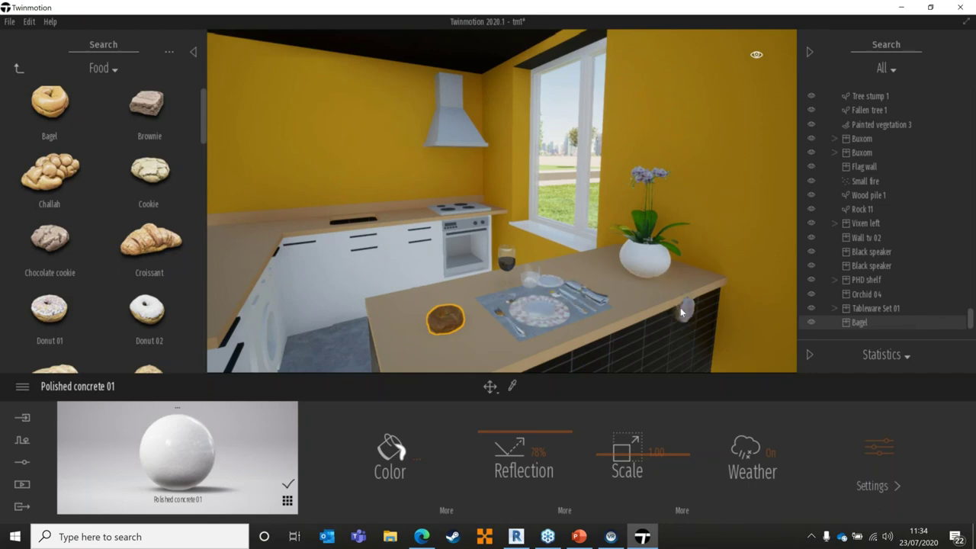
{"action": "left_click_drag", "start_coordinate": [683, 337], "coordinate": [721, 193]}
{"action": "mouse_move", "coordinate": [644, 175]}
{"action": "left_mouse_down"}
{"action": "mouse_move", "coordinate": [653, 195]}
{"action": "mouse_move", "coordinate": [641, 183]}
{"action": "left_mouse_up"}
{"action": "left_click_drag", "start_coordinate": [541, 317], "coordinate": [540, 314]}
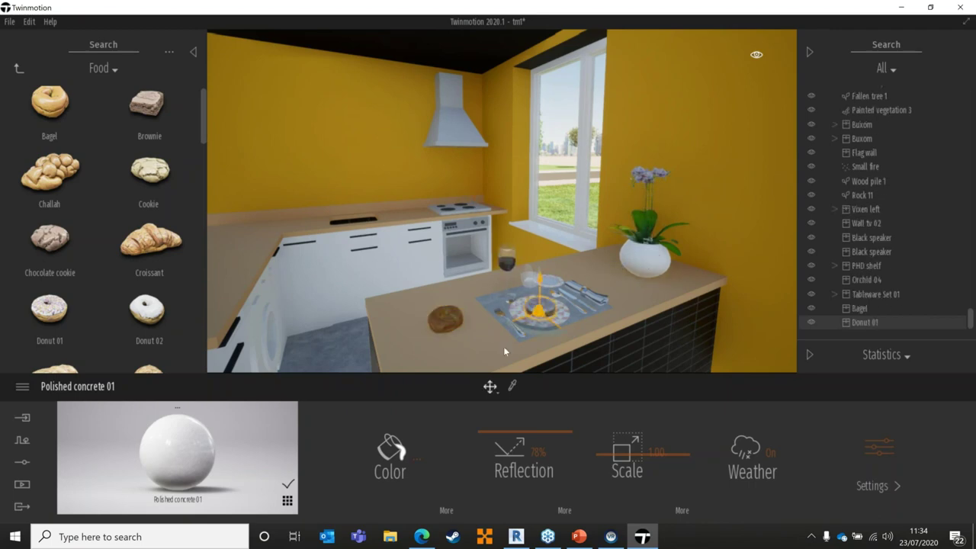
- Place a Foundary stool from the living room chairs on the floor in front of the kitchen island
{"action": "scroll", "coordinate": [149, 236], "scroll_direction": "down", "scroll_amount": 1}
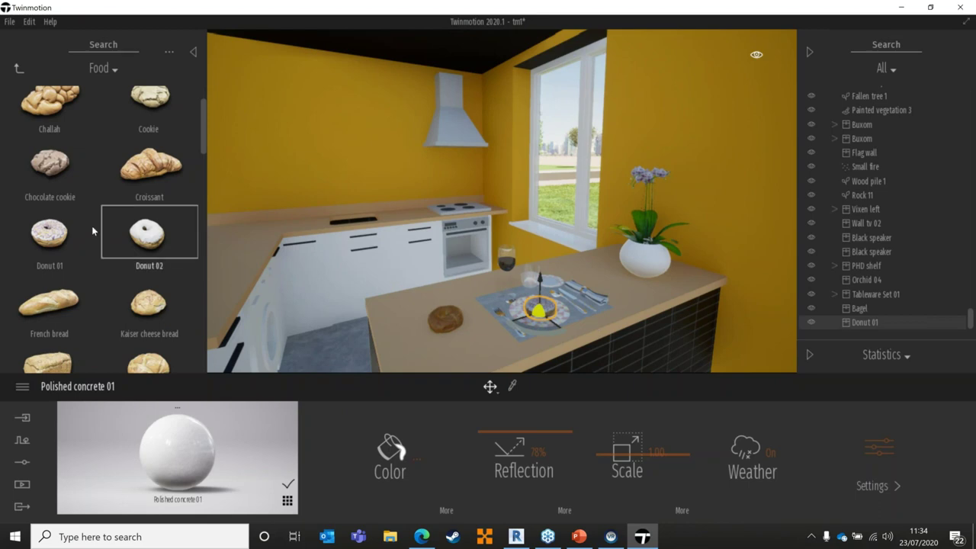
{"action": "scroll", "coordinate": [84, 228], "scroll_direction": "down", "scroll_amount": 1}
{"action": "middle_click_drag", "start_coordinate": [499, 259], "coordinate": [501, 291]}
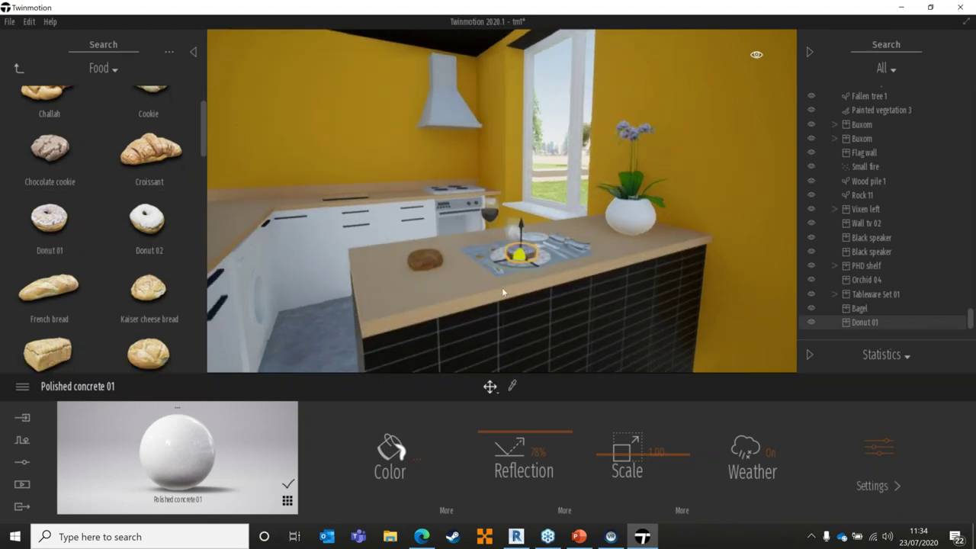
{"action": "scroll", "coordinate": [466, 270], "scroll_direction": "down", "scroll_amount": 3}
{"action": "right_click_drag", "start_coordinate": [545, 231], "coordinate": [544, 244]}
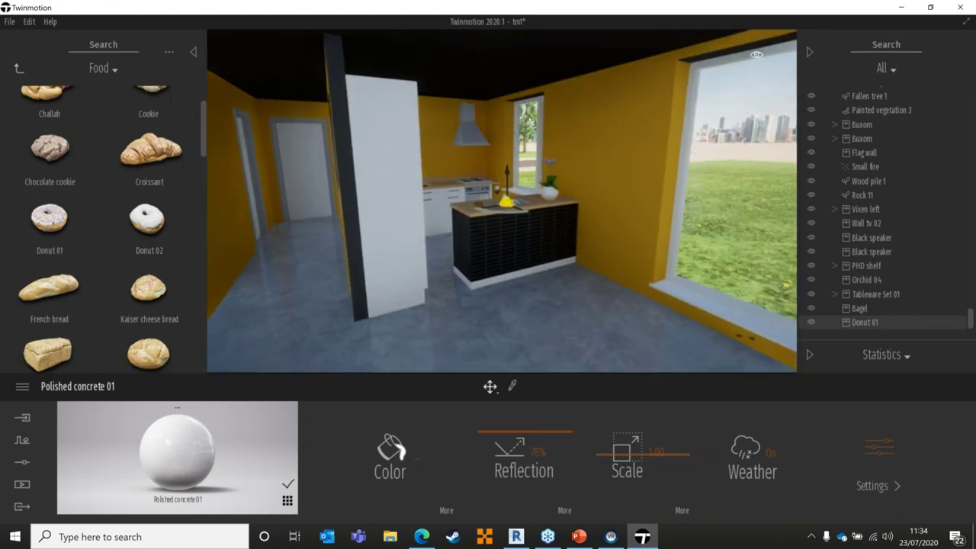
{"action": "left_click", "coordinate": [18, 69]}
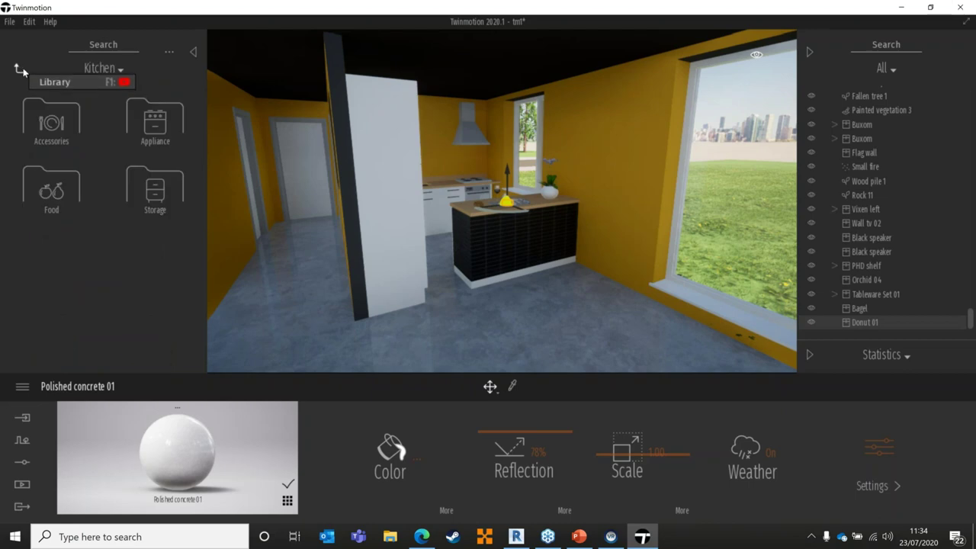
{"action": "left_click", "coordinate": [19, 69]}
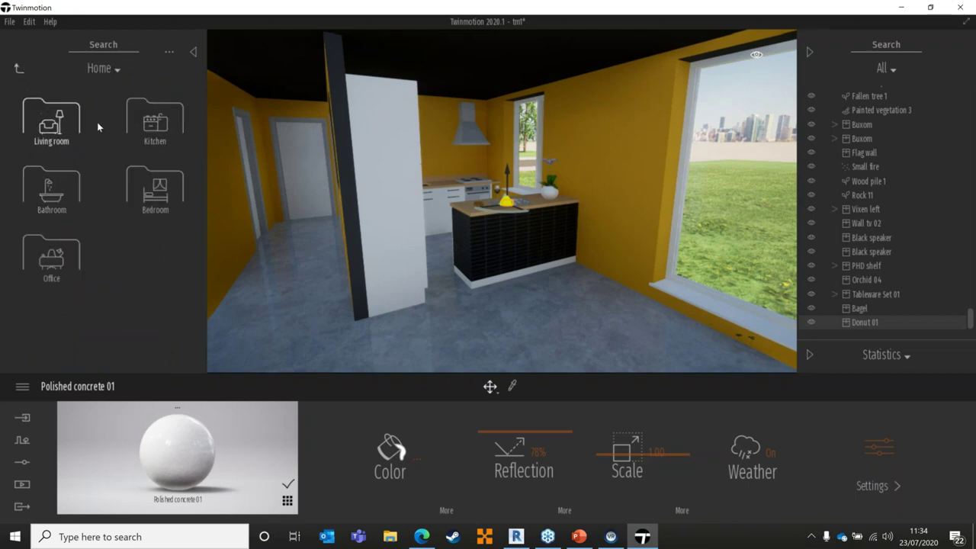
{"action": "left_click", "coordinate": [163, 128]}
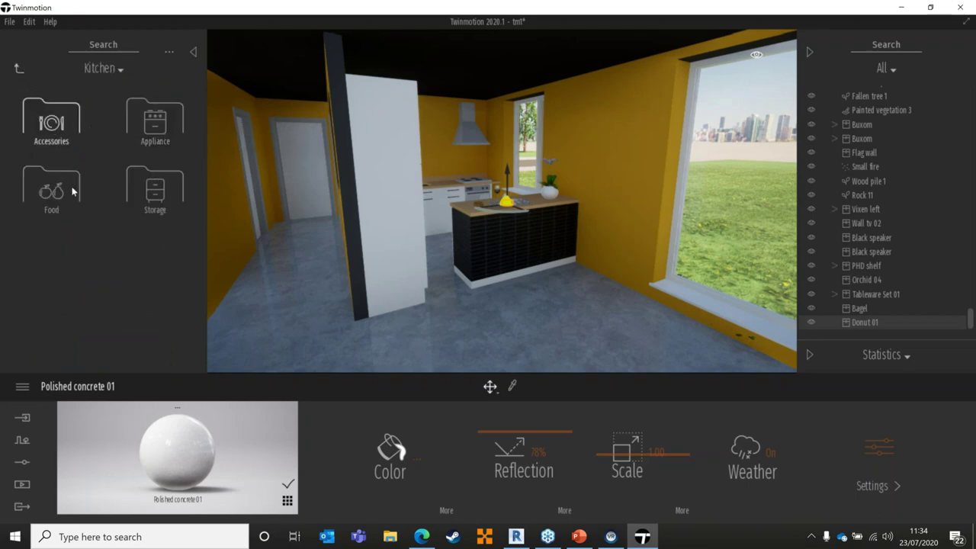
{"action": "left_click", "coordinate": [19, 70]}
{"action": "left_click", "coordinate": [72, 129]}
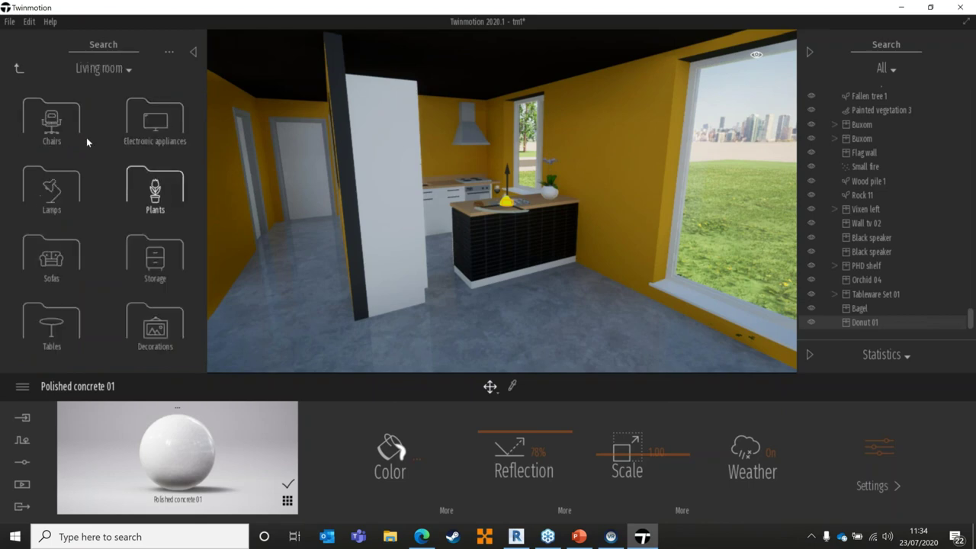
{"action": "left_click", "coordinate": [86, 138]}
{"action": "scroll", "coordinate": [58, 122], "scroll_direction": "down", "scroll_amount": 5}
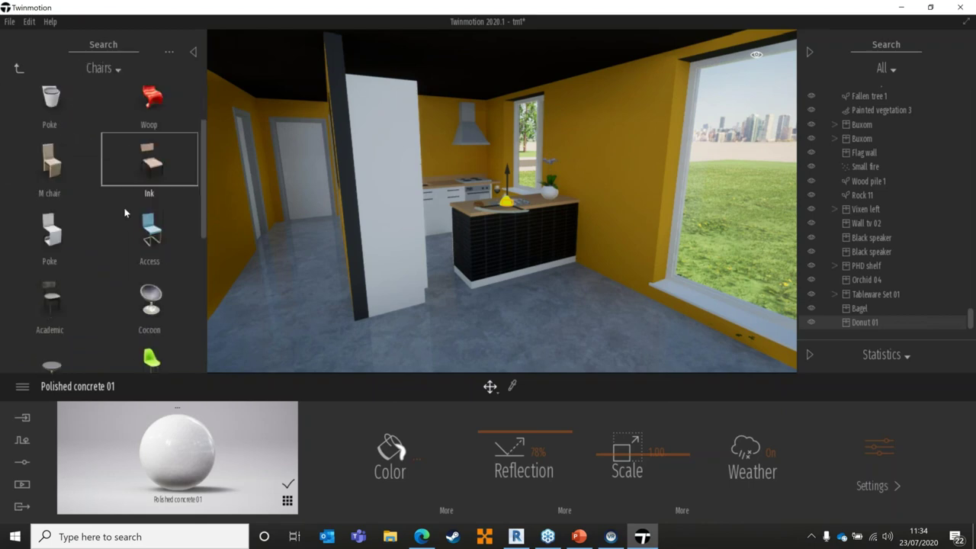
{"action": "scroll", "coordinate": [124, 217], "scroll_direction": "down", "scroll_amount": 2}
{"action": "left_click_drag", "start_coordinate": [142, 216], "coordinate": [700, 262]}
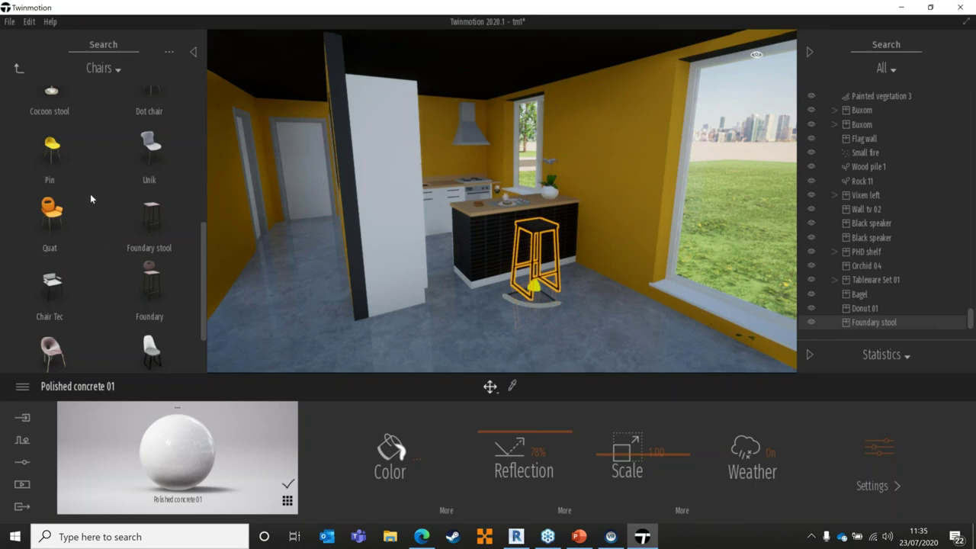
- Browse the bathroom sanitaries and the particle effects in the object library
{"action": "right_click_drag", "start_coordinate": [526, 276], "coordinate": [564, 284]}
{"action": "left_click", "coordinate": [17, 69]}
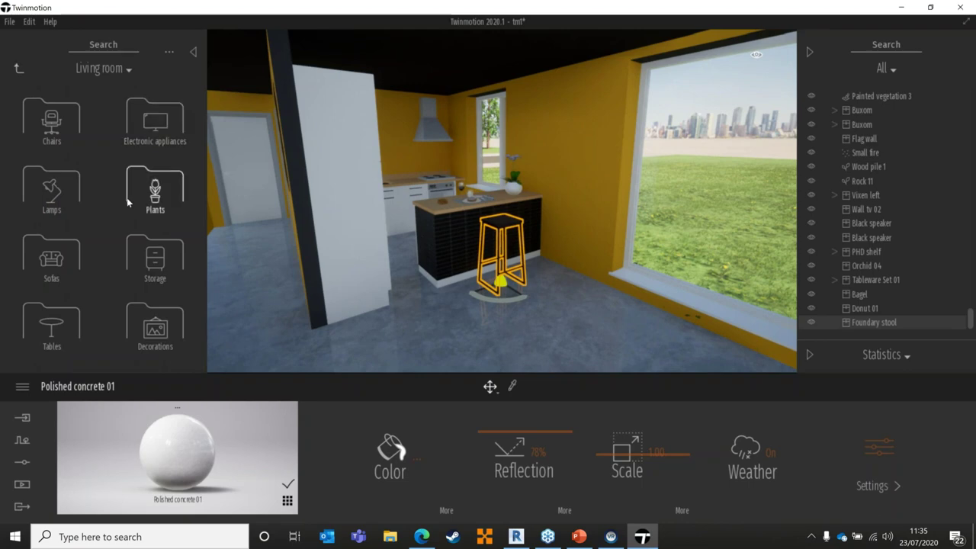
{"action": "left_click", "coordinate": [18, 69]}
{"action": "left_click", "coordinate": [52, 187]}
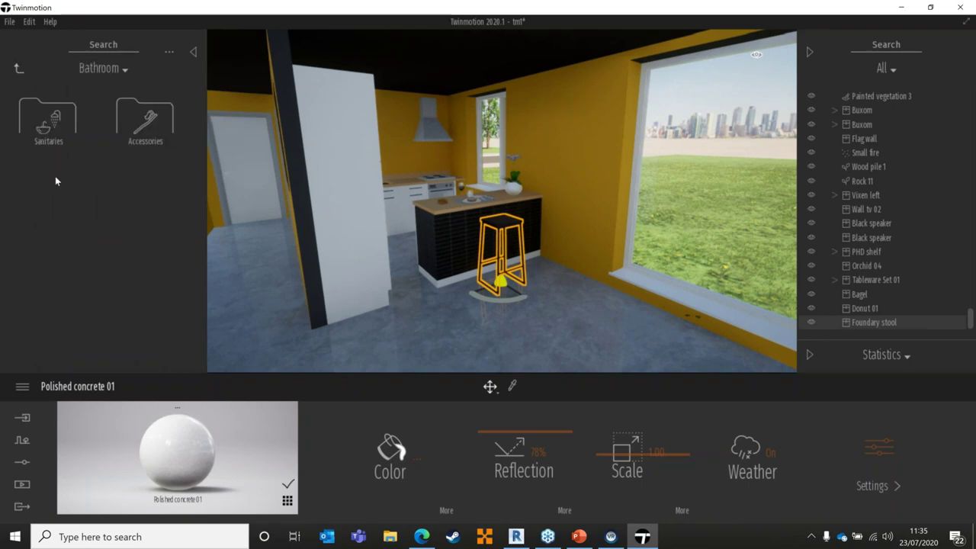
{"action": "left_click", "coordinate": [54, 121]}
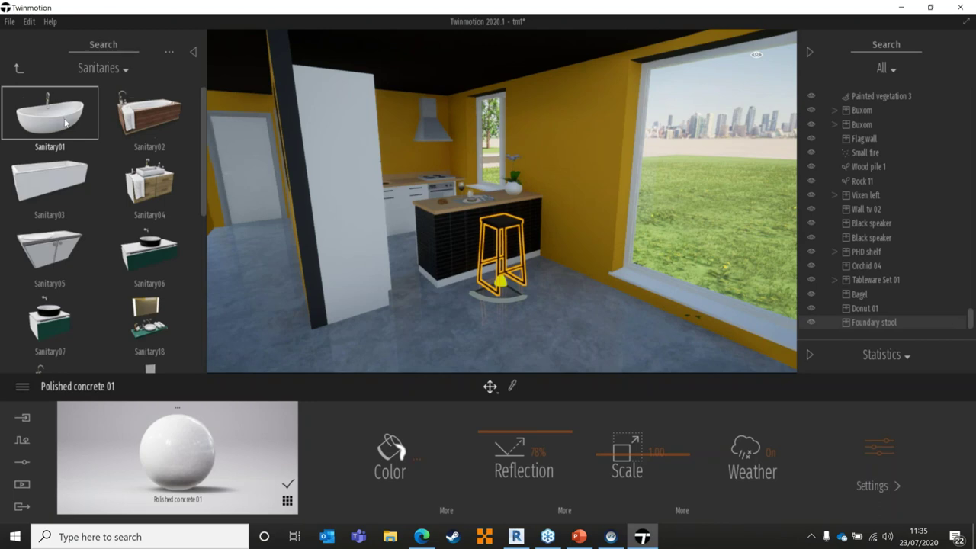
{"action": "left_click", "coordinate": [19, 69]}
{"action": "left_click", "coordinate": [18, 69]}
{"action": "left_click", "coordinate": [18, 68]}
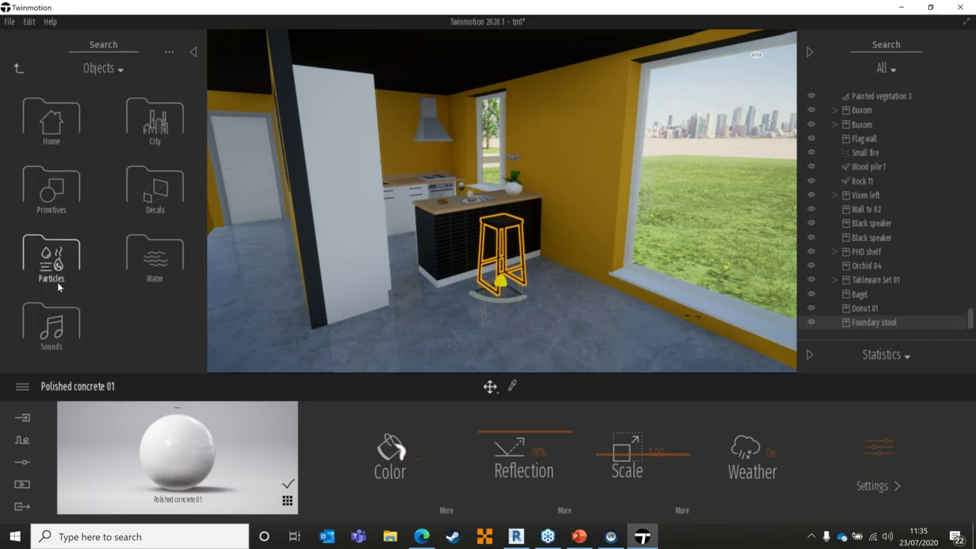
{"action": "left_click", "coordinate": [64, 262]}
{"action": "scroll", "coordinate": [65, 213], "scroll_direction": "down", "scroll_amount": 5}
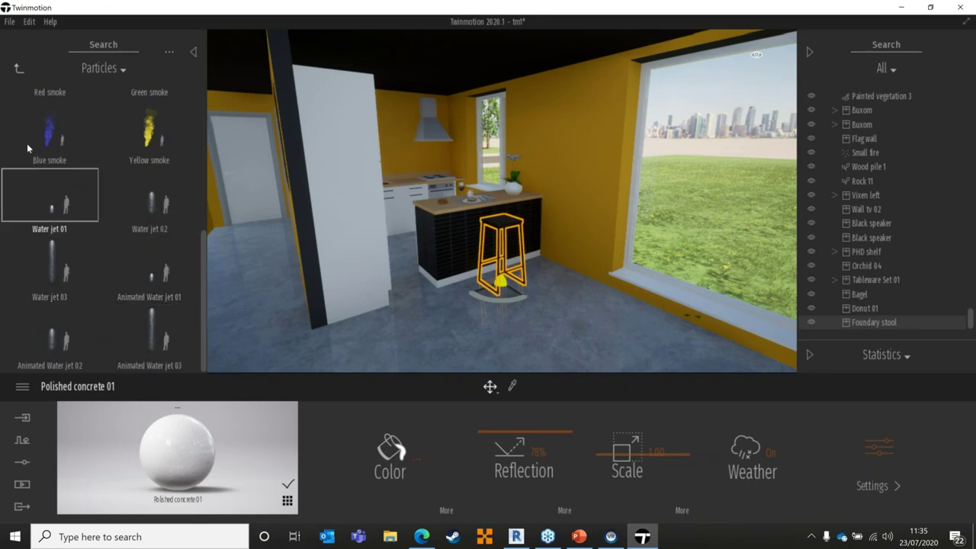
{"action": "left_click", "coordinate": [19, 70]}
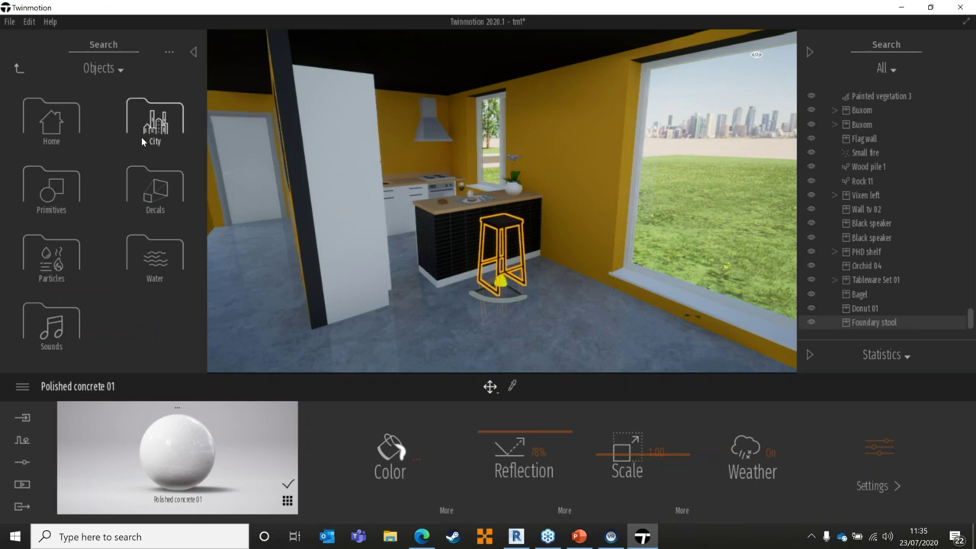
- Frame the living room towards the sofa, large window and bookshelf, and open the camera settings
{"action": "key", "text": "w"}
{"action": "right_click_drag", "start_coordinate": [590, 272], "coordinate": [694, 359]}
{"action": "right_click_drag", "start_coordinate": [457, 340], "coordinate": [724, 340]}
{"action": "key", "text": "w"}
{"action": "right_click_drag", "start_coordinate": [397, 340], "coordinate": [506, 333]}
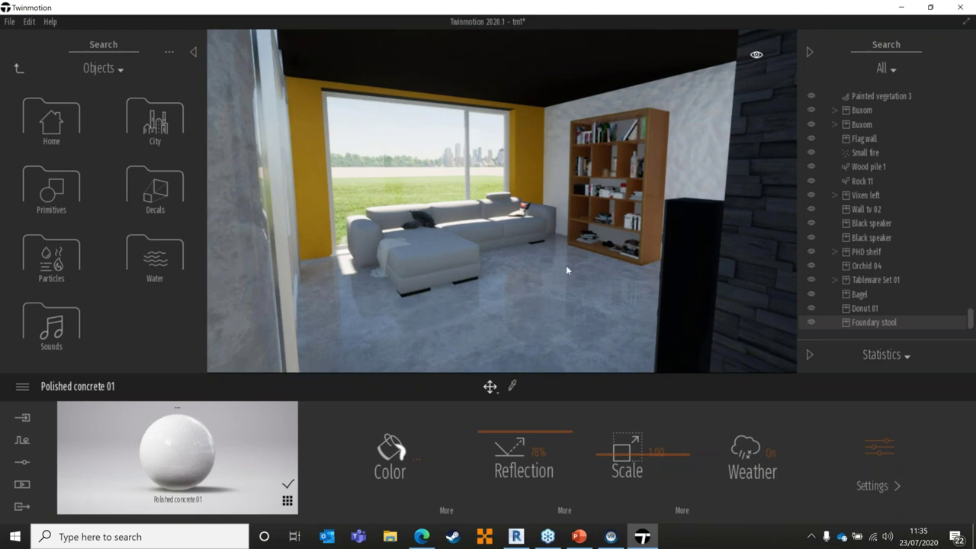
{"action": "left_click", "coordinate": [24, 444]}
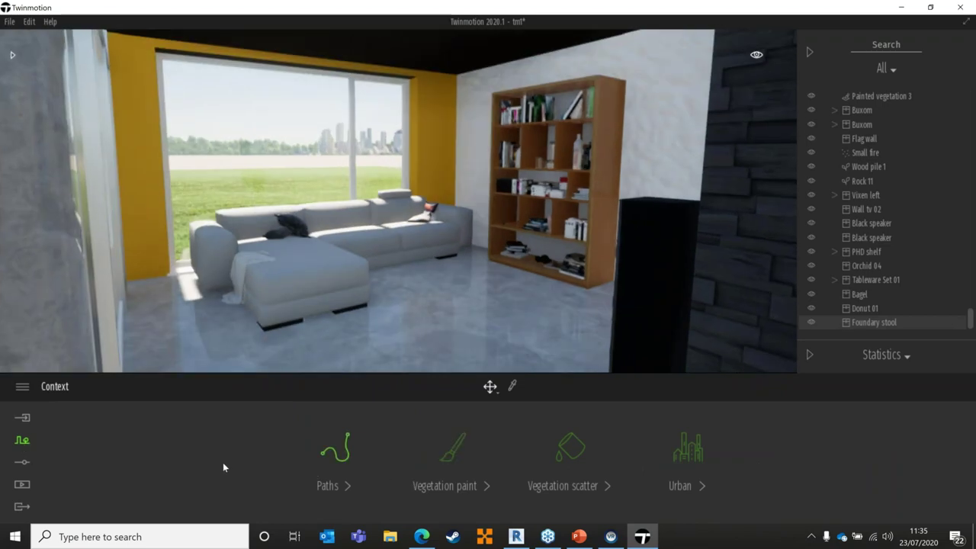
{"action": "left_click", "coordinate": [44, 464]}
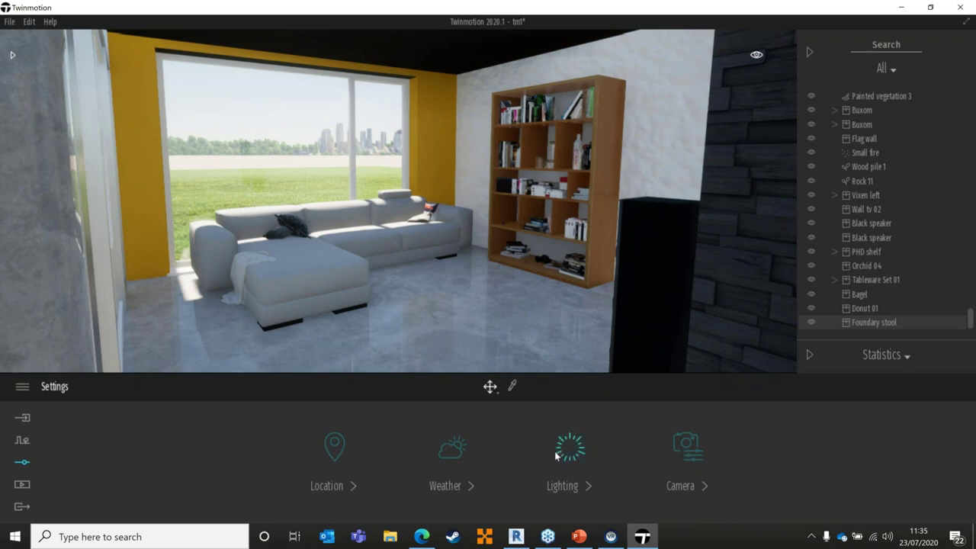
{"action": "left_click", "coordinate": [686, 449]}
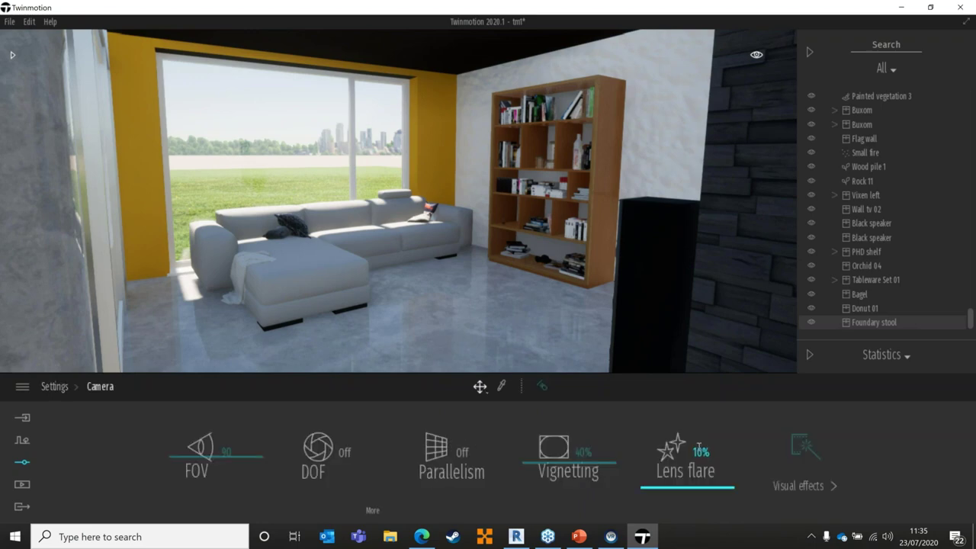
- Turn on the camera's depth of field and set its distance to 50.81 m
{"action": "left_click", "coordinate": [346, 454]}
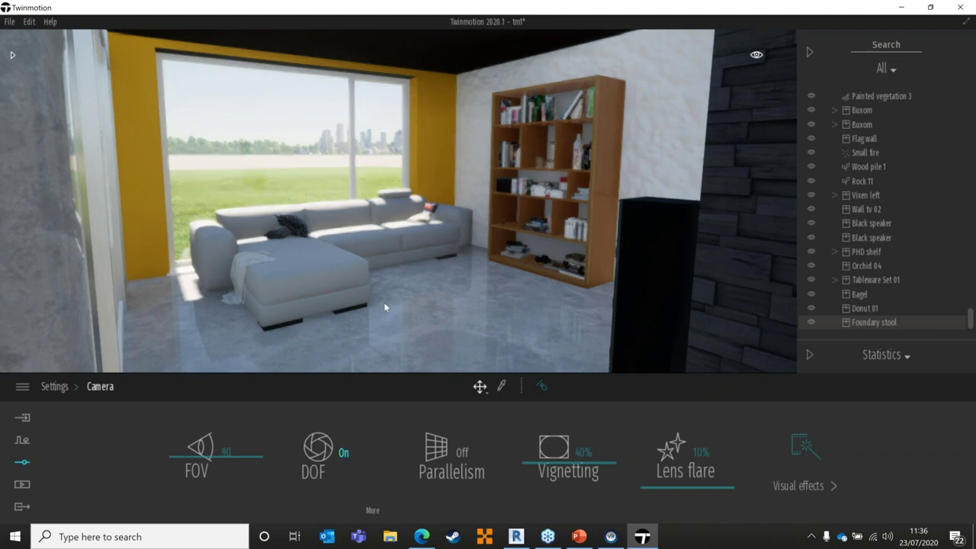
{"action": "left_click", "coordinate": [373, 511]}
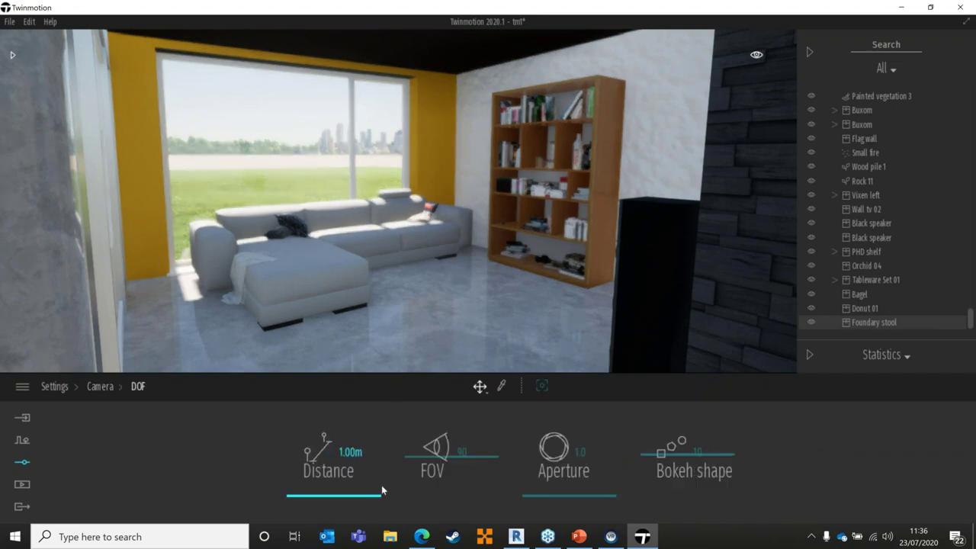
{"action": "left_click_drag", "start_coordinate": [365, 457], "coordinate": [359, 487]}
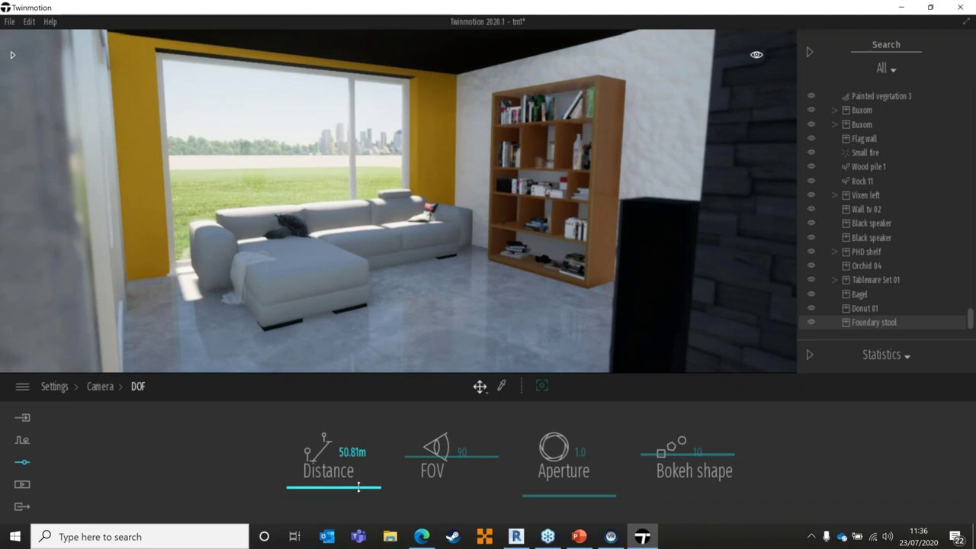
{"action": "left_click", "coordinate": [108, 386]}
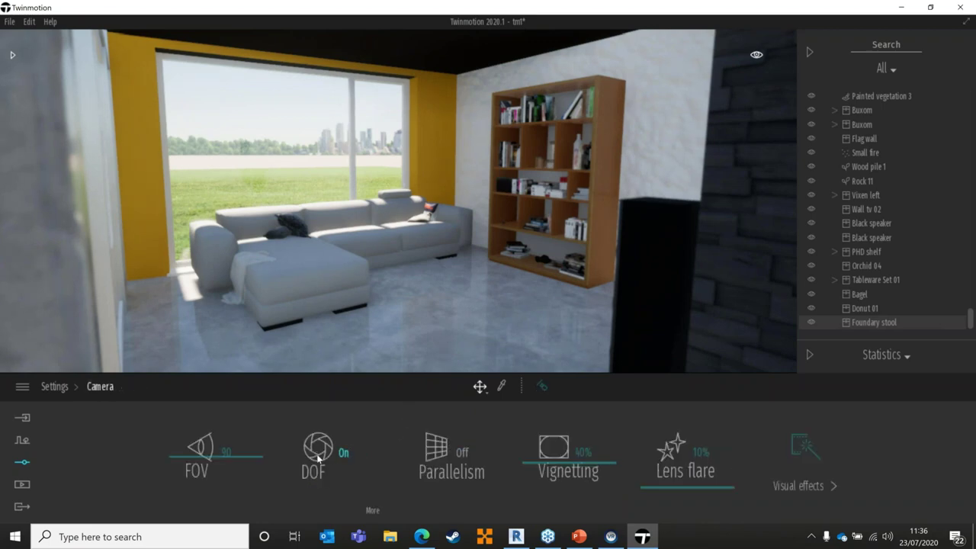
- Turn depth of field off, turn Parallelism on and set Vignetting to 71%
{"action": "left_click", "coordinate": [451, 457]}
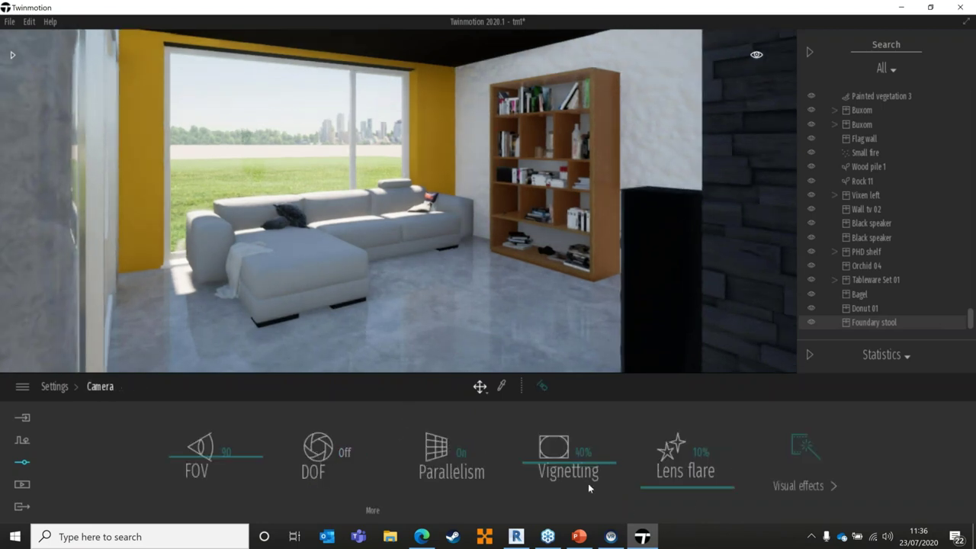
{"action": "left_click_drag", "start_coordinate": [568, 457], "coordinate": [568, 433]}
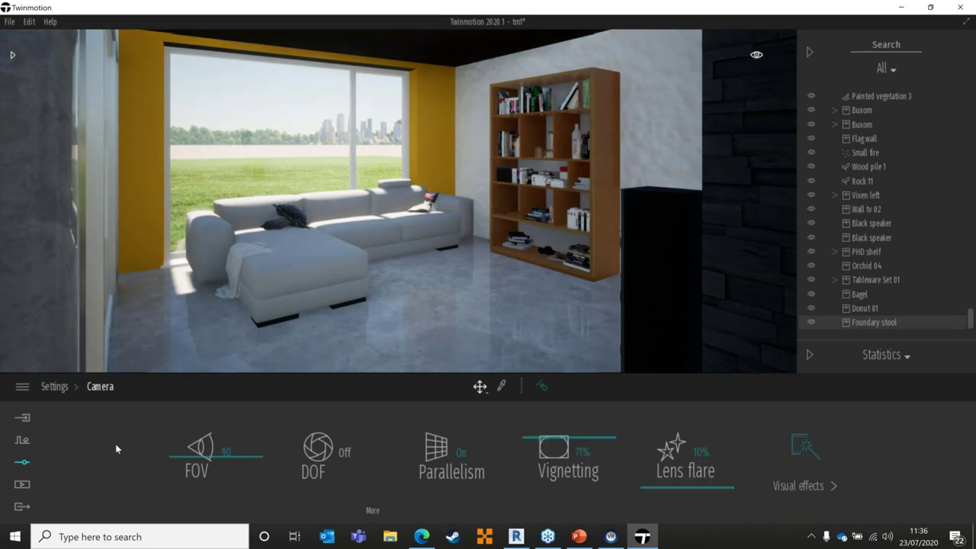
- Shift the weather from full sun to slightly cloudy and open the weather effects settings
{"action": "left_click", "coordinate": [23, 443]}
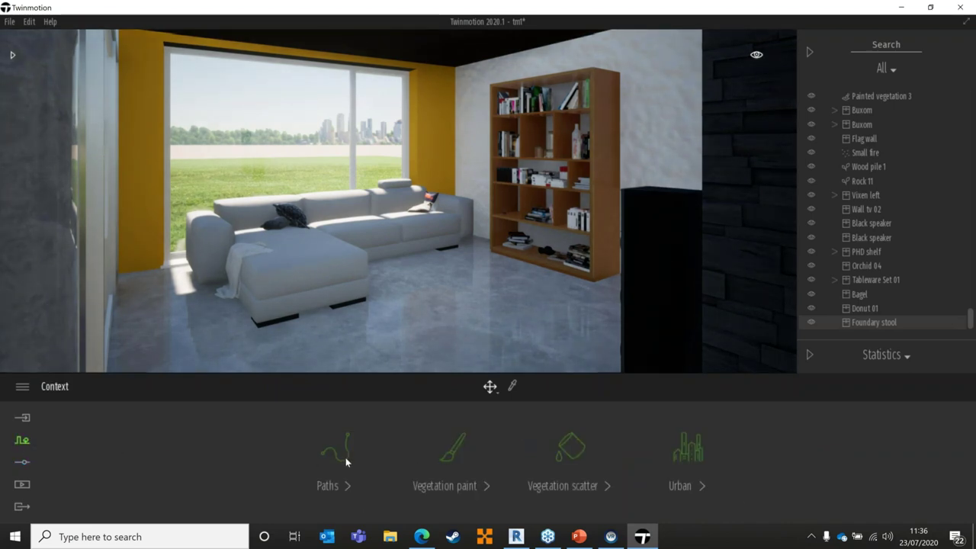
{"action": "left_click", "coordinate": [23, 462]}
{"action": "left_click", "coordinate": [450, 480]}
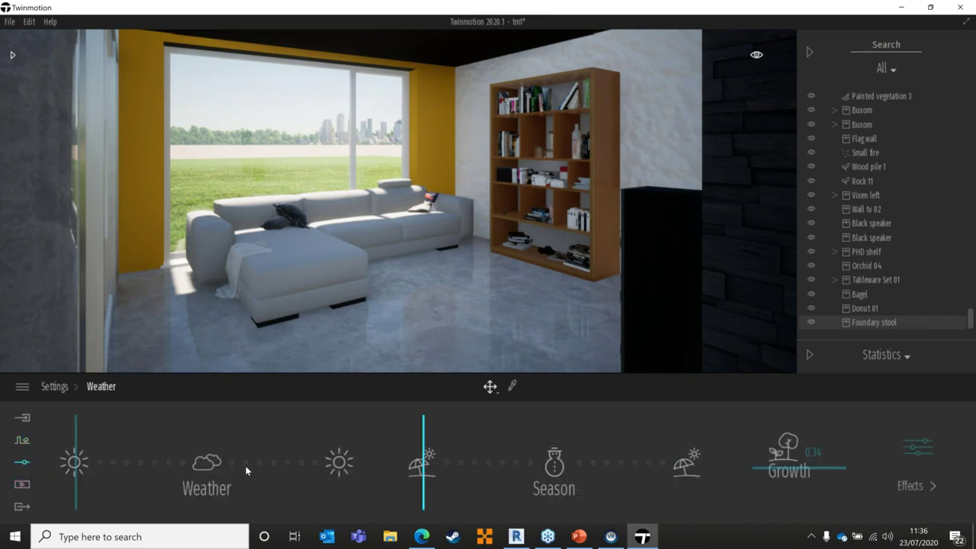
{"action": "left_click_drag", "start_coordinate": [81, 465], "coordinate": [181, 457]}
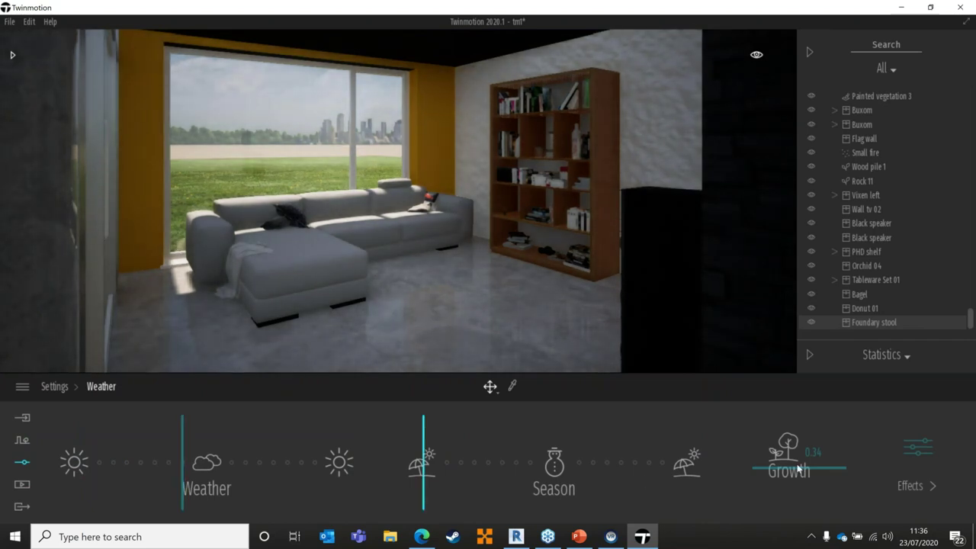
{"action": "left_click", "coordinate": [905, 449]}
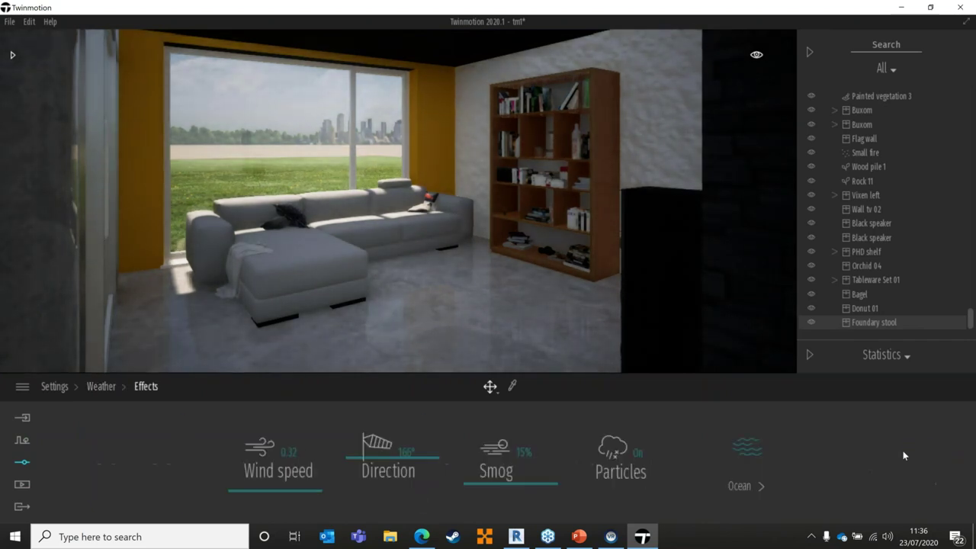
- Look through the media types, the image creation page and the export options
{"action": "left_click", "coordinate": [24, 442]}
{"action": "left_click", "coordinate": [24, 487]}
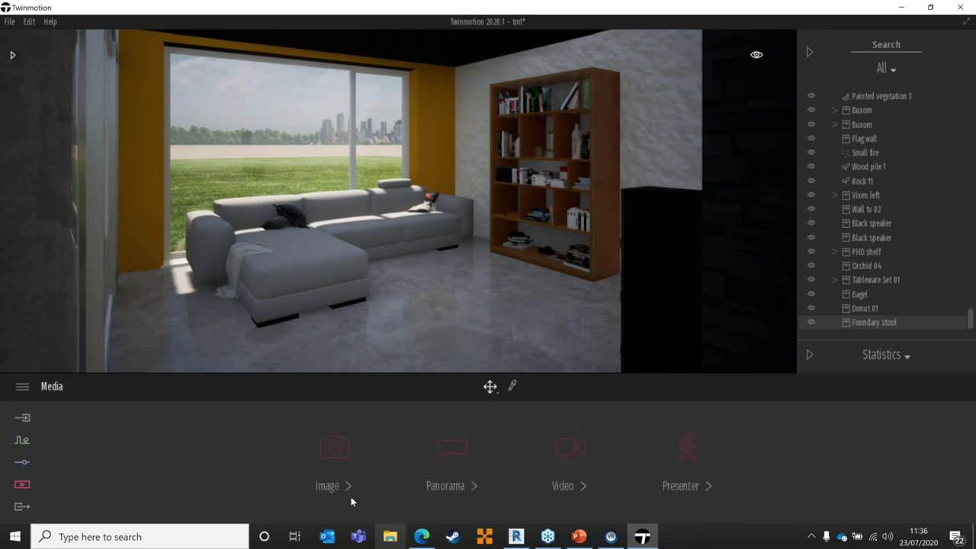
{"action": "left_click", "coordinate": [328, 483]}
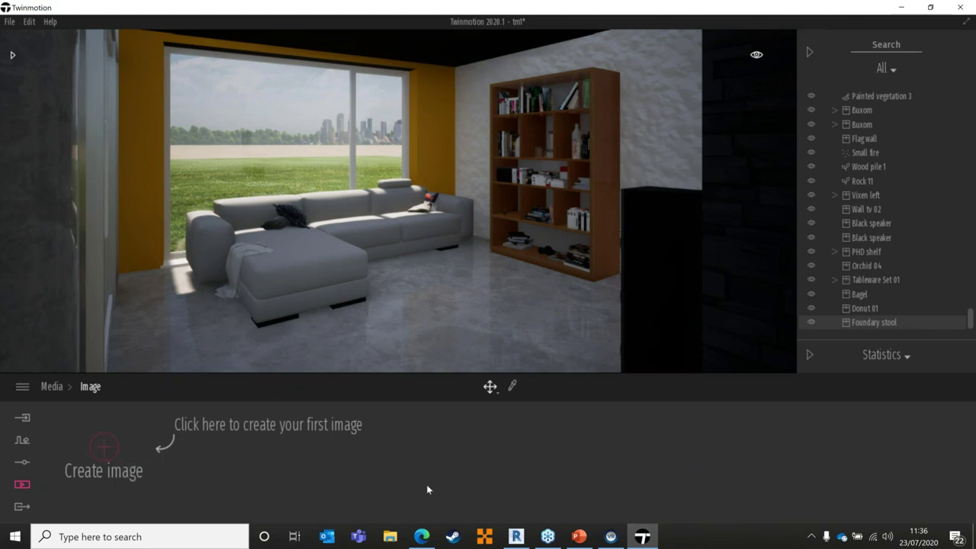
{"action": "left_click", "coordinate": [23, 485]}
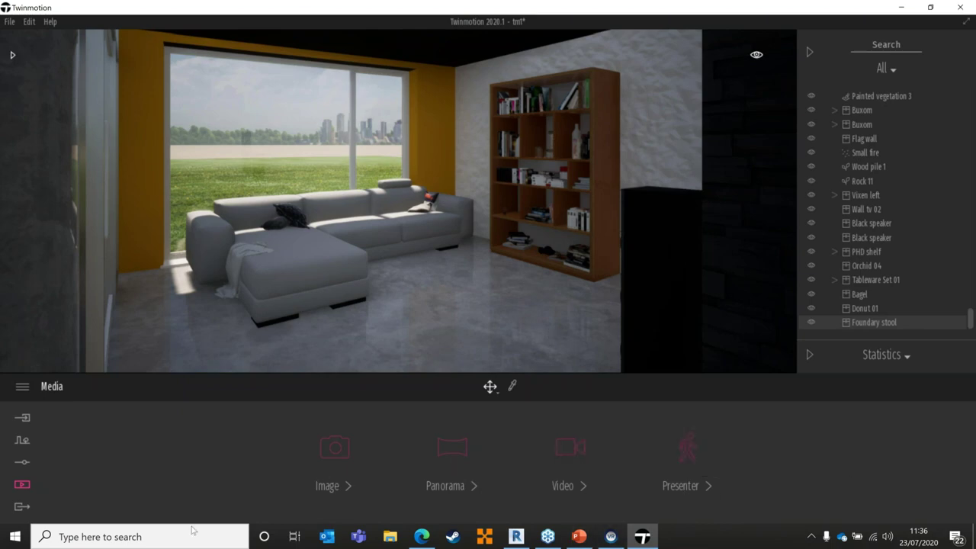
{"action": "left_click", "coordinate": [23, 507]}
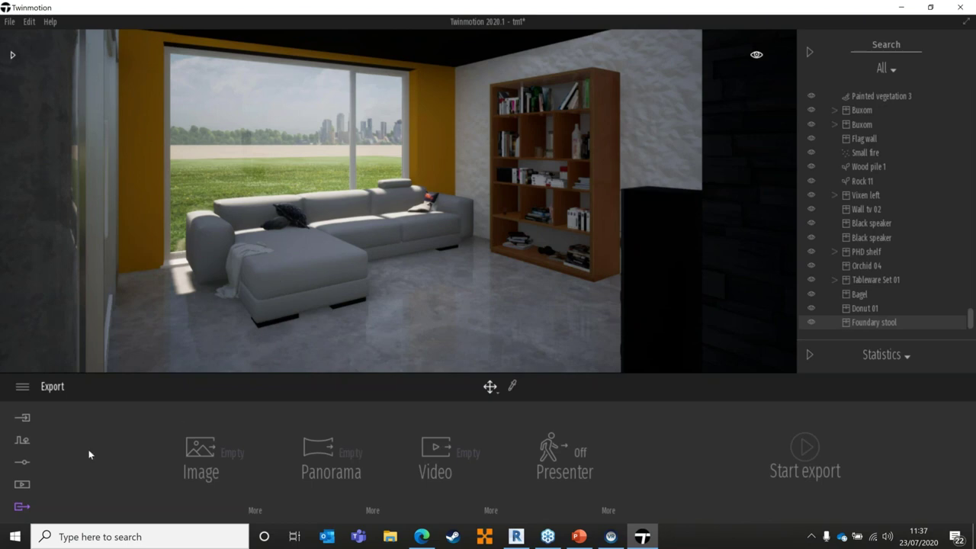
- Return the weather setting to full sun
{"action": "left_click", "coordinate": [26, 464]}
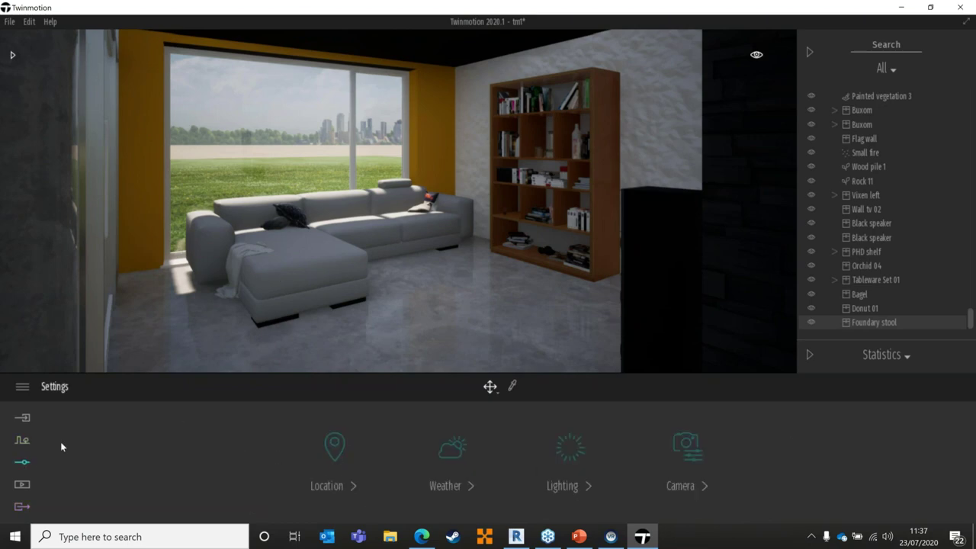
{"action": "left_click", "coordinate": [448, 484]}
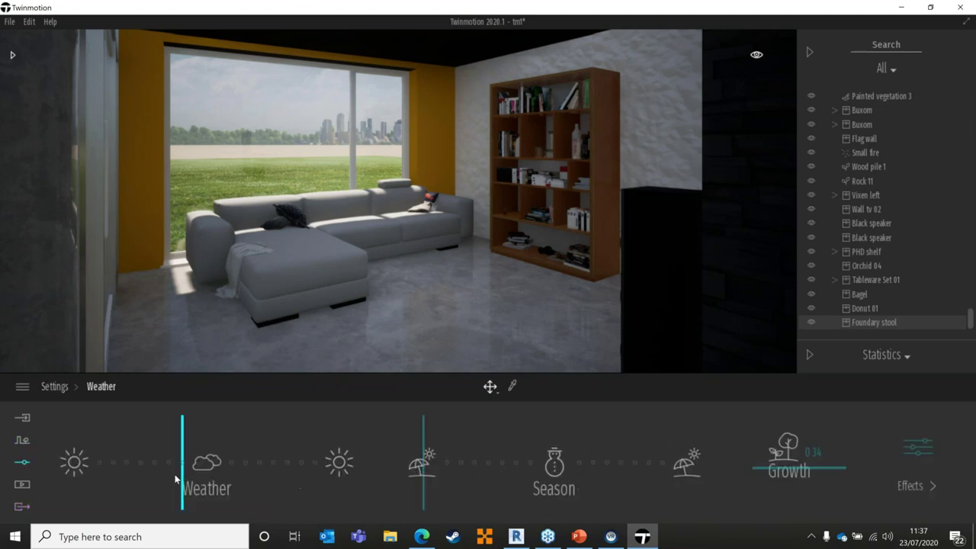
{"action": "left_click_drag", "start_coordinate": [183, 476], "coordinate": [76, 476]}
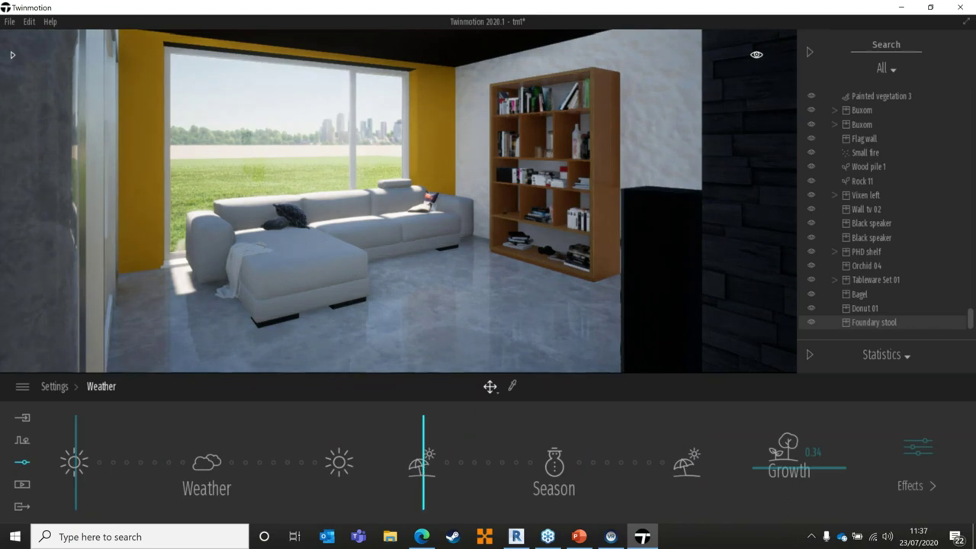
- Add the Flat landscape from the vegetation and landscape library to the site outside the building and save the project
{"action": "right_click_drag", "start_coordinate": [351, 290], "coordinate": [15, 152]}
{"action": "key", "text": "w"}
{"action": "key", "text": "w"}
{"action": "key", "text": "w"}
{"action": "right_click_drag", "start_coordinate": [398, 201], "coordinate": [0, 40]}
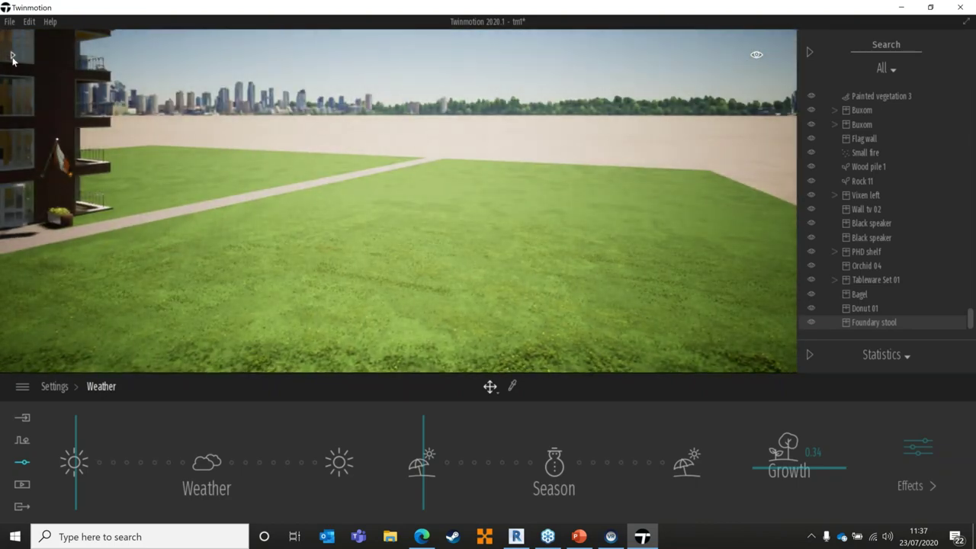
{"action": "left_click", "coordinate": [12, 54]}
{"action": "left_click_drag", "start_coordinate": [460, 290], "coordinate": [366, 229]}
{"action": "right_click_drag", "start_coordinate": [365, 198], "coordinate": [6, 50]}
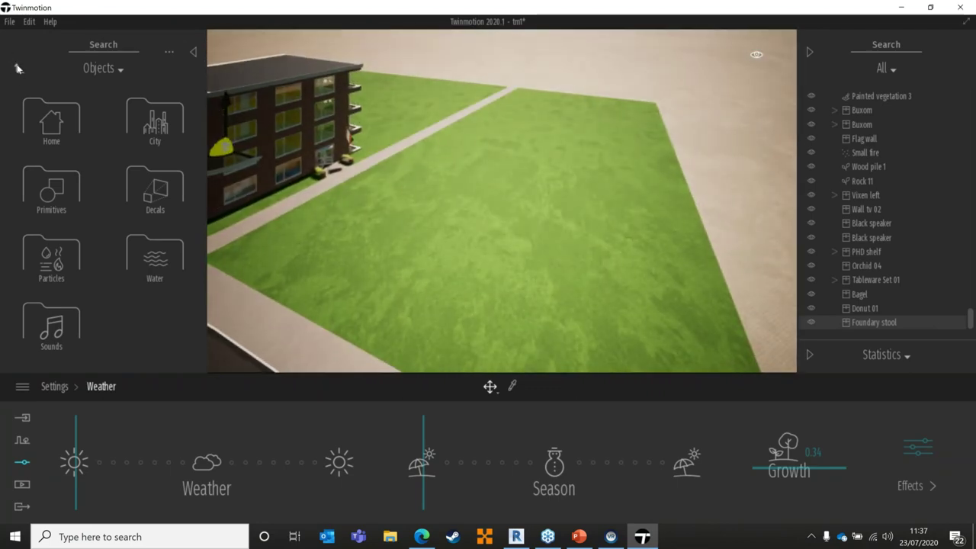
{"action": "left_click", "coordinate": [17, 70]}
{"action": "left_click", "coordinate": [157, 121]}
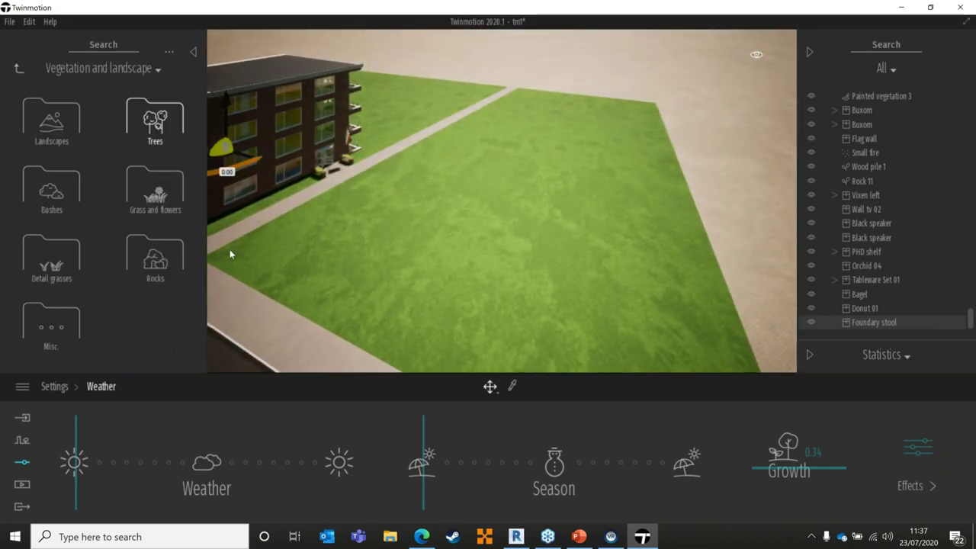
{"action": "left_click", "coordinate": [46, 122]}
{"action": "left_click_drag", "start_coordinate": [51, 114], "coordinate": [708, 111]}
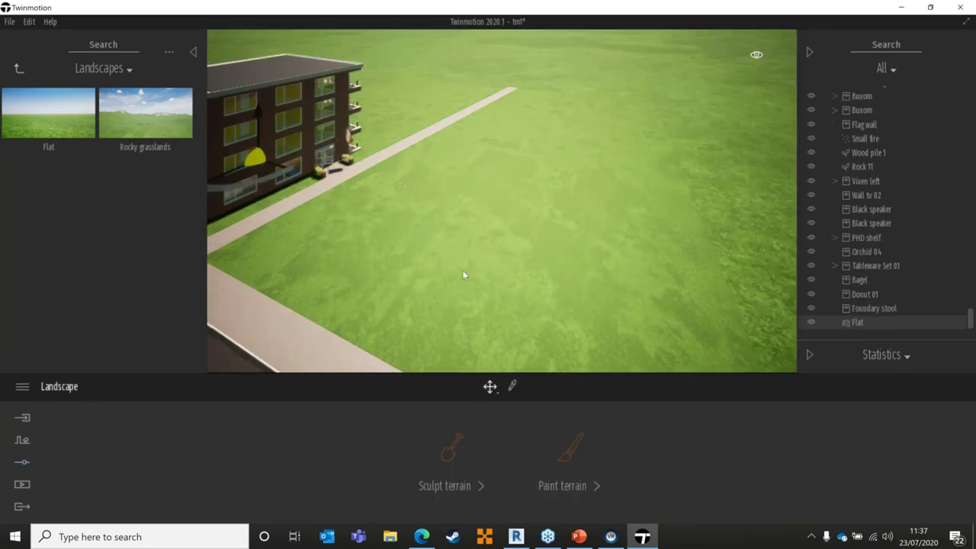
{"action": "left_click", "coordinate": [10, 21]}
{"action": "left_click", "coordinate": [32, 105]}
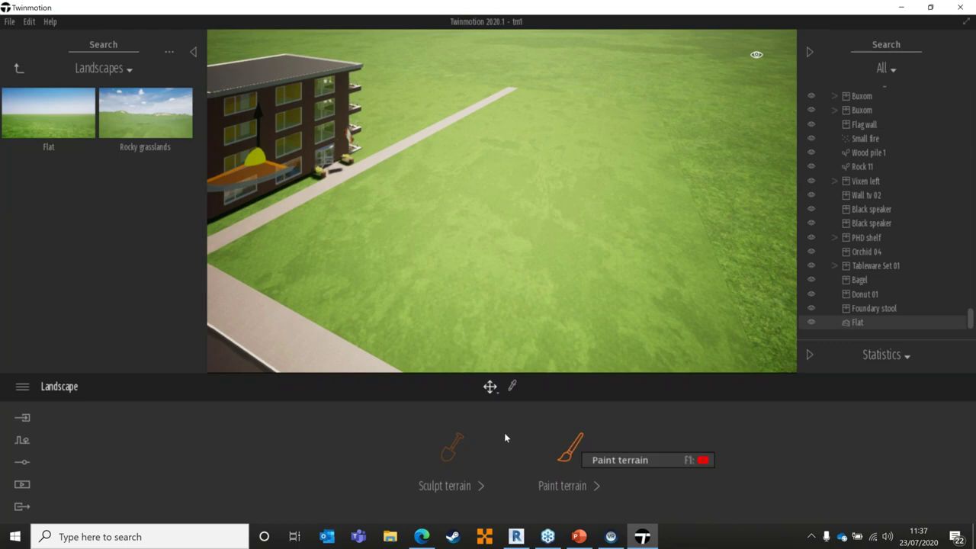
- Sculpt a raised mound on the grass beside the site with a 41 m brush at 19% intensity
{"action": "left_click", "coordinate": [452, 448]}
{"action": "scroll", "coordinate": [625, 312], "scroll_direction": "up", "scroll_amount": 5}
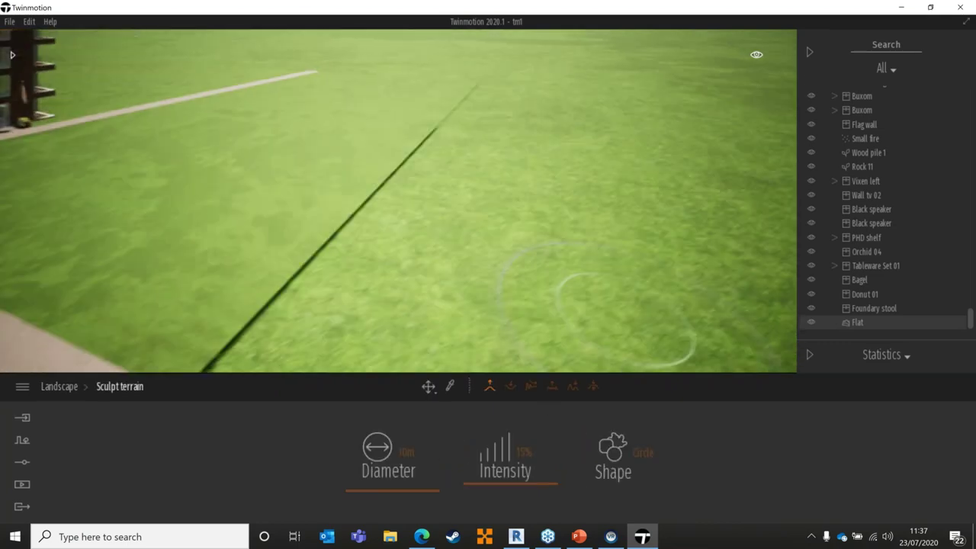
{"action": "left_click_drag", "start_coordinate": [384, 487], "coordinate": [528, 494]}
{"action": "mouse_move", "coordinate": [709, 199]}
{"action": "left_mouse_down"}
{"action": "mouse_move", "coordinate": [685, 221]}
{"action": "mouse_move", "coordinate": [714, 226]}
{"action": "mouse_move", "coordinate": [699, 206]}
{"action": "mouse_move", "coordinate": [713, 152]}
{"action": "left_mouse_up"}
- Try to dig a hollow in front of the mound with the 41 m brush and undo it
{"action": "left_click", "coordinate": [515, 385]}
{"action": "left_click_drag", "start_coordinate": [511, 243], "coordinate": [577, 223]}
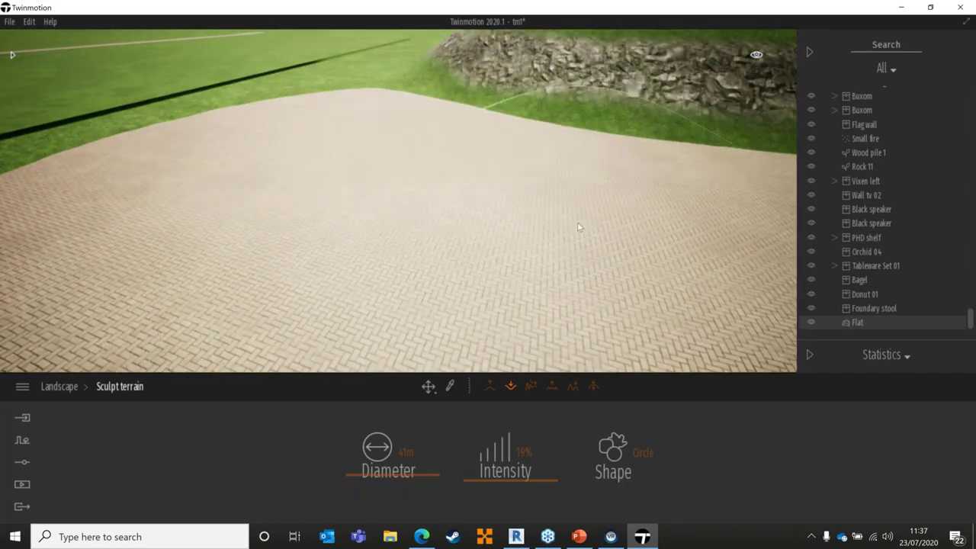
{"action": "key", "text": "ctrl+z"}
- Set the sculpting diameter to 33 m and dig a hollow in the terrain in front of the mound
{"action": "left_click_drag", "start_coordinate": [409, 471], "coordinate": [404, 480]}
{"action": "left_click_drag", "start_coordinate": [703, 212], "coordinate": [690, 220]}
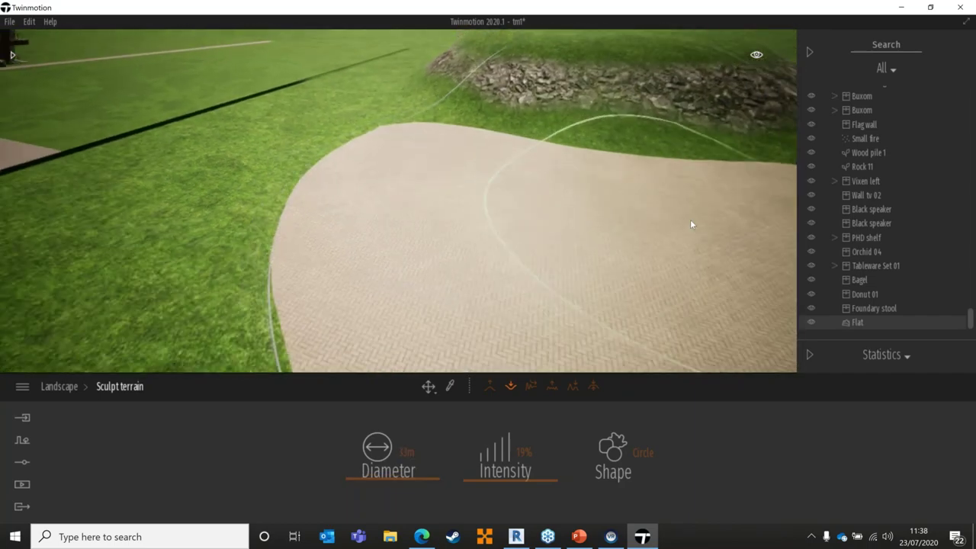
{"action": "scroll", "coordinate": [690, 221], "scroll_direction": "down", "scroll_amount": 3}
{"action": "key", "text": "Escape"}
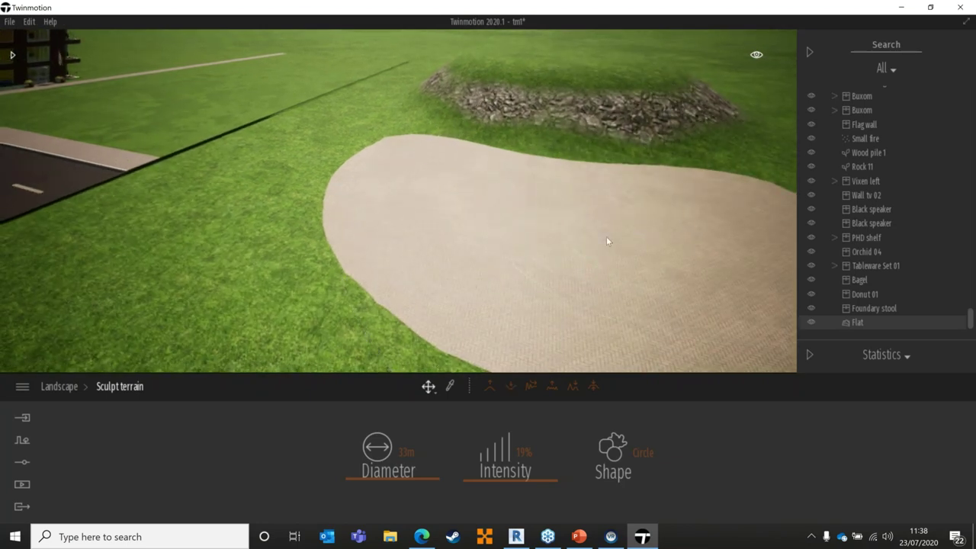
- Delete the brick-paved ground surface exposed inside the hollow
{"action": "left_click", "coordinate": [607, 241]}
{"action": "key", "text": "Delete"}
{"action": "scroll", "coordinate": [478, 242], "scroll_direction": "down", "scroll_amount": 1}
- Enable the ocean in the weather effects settings
{"action": "left_click", "coordinate": [19, 439]}
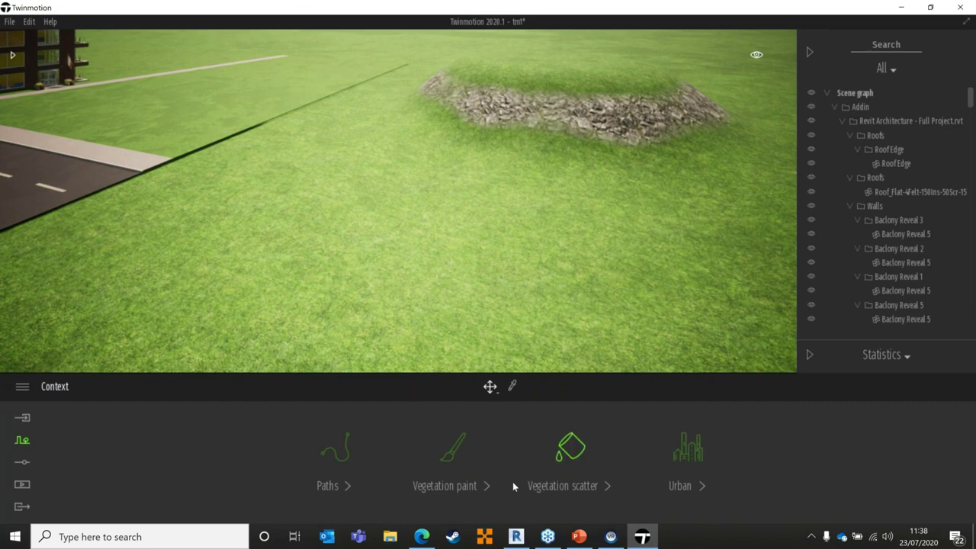
{"action": "left_click", "coordinate": [21, 463]}
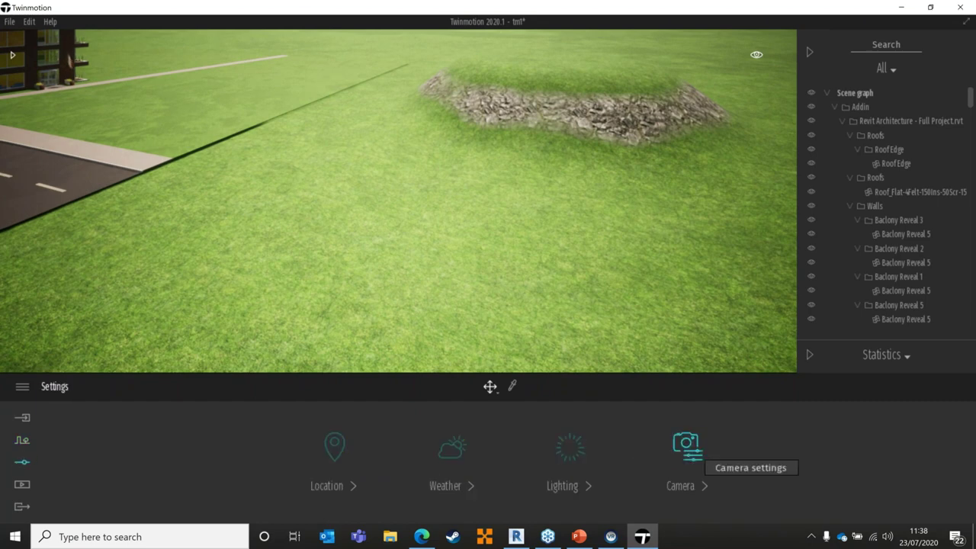
{"action": "left_click", "coordinate": [684, 448]}
{"action": "left_click", "coordinate": [24, 442]}
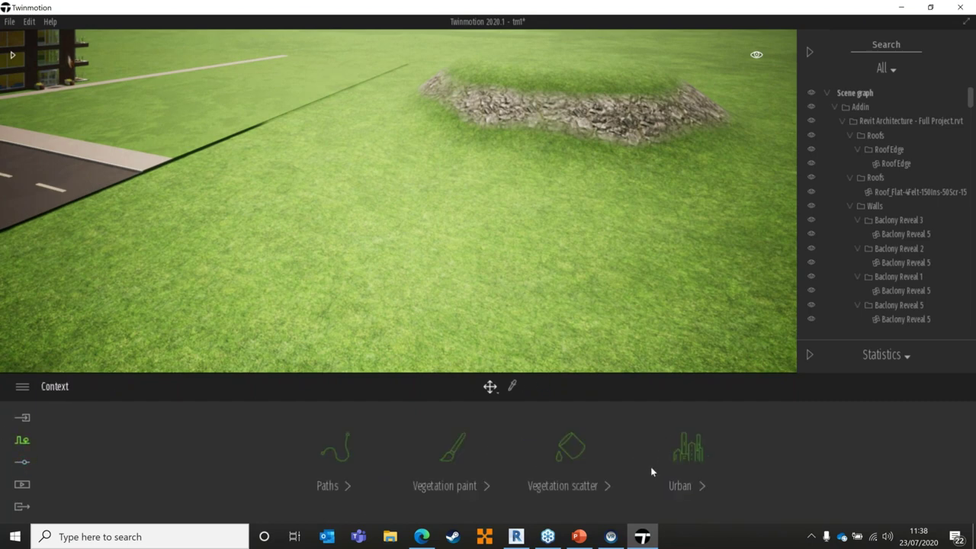
{"action": "left_click", "coordinate": [23, 463]}
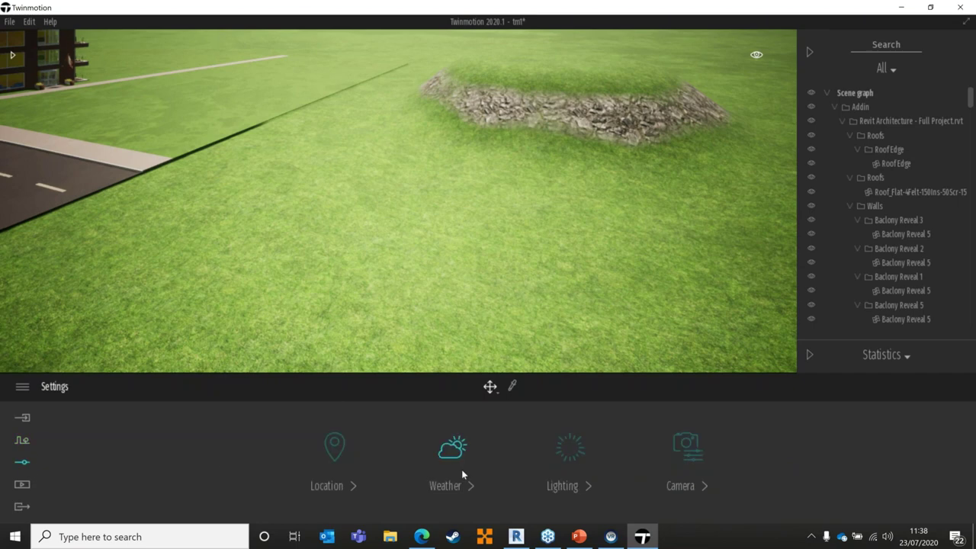
{"action": "left_click", "coordinate": [461, 467]}
{"action": "left_click", "coordinate": [913, 463]}
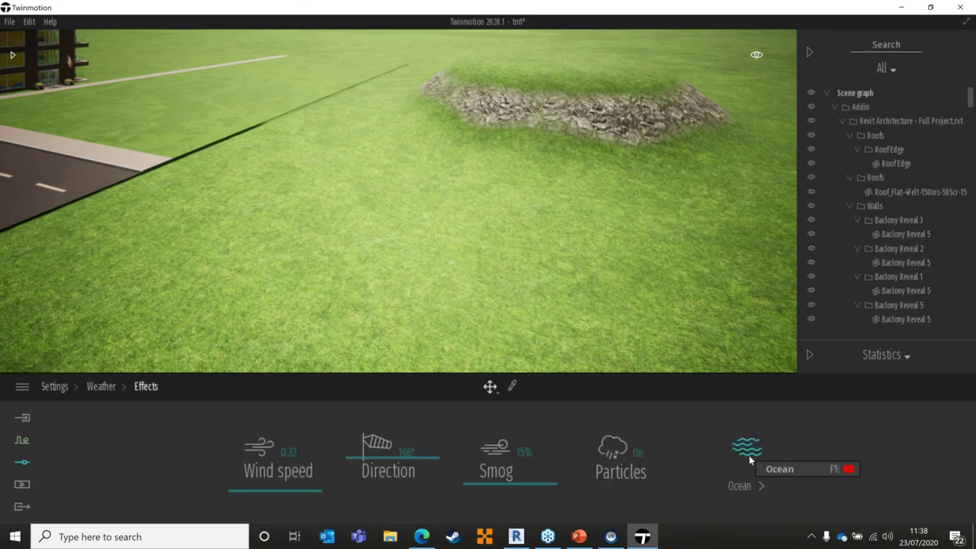
{"action": "left_click", "coordinate": [749, 455]}
{"action": "left_click", "coordinate": [381, 457]}
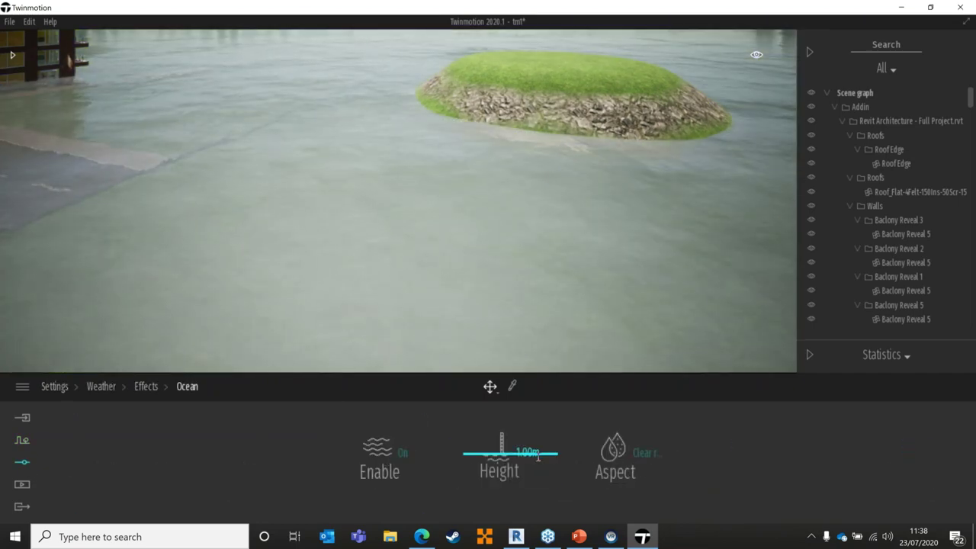
- Set the ocean height to -0.5 m so that water fills the hollow as a pond
{"action": "mouse_move", "coordinate": [523, 443]}
{"action": "left_mouse_down"}
{"action": "mouse_move", "coordinate": [524, 418]}
{"action": "mouse_move", "coordinate": [518, 460]}
{"action": "left_mouse_up"}
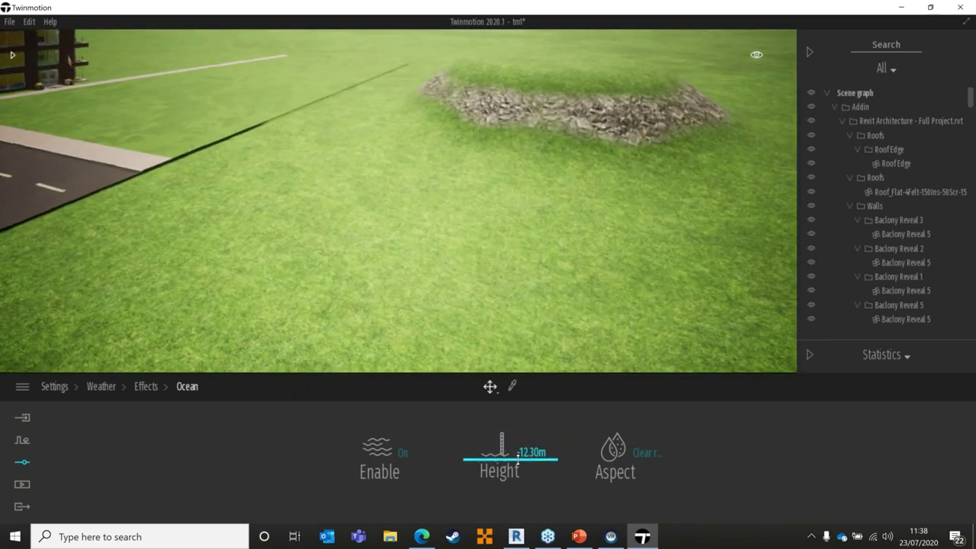
{"action": "left_click_drag", "start_coordinate": [520, 455], "coordinate": [521, 454]}
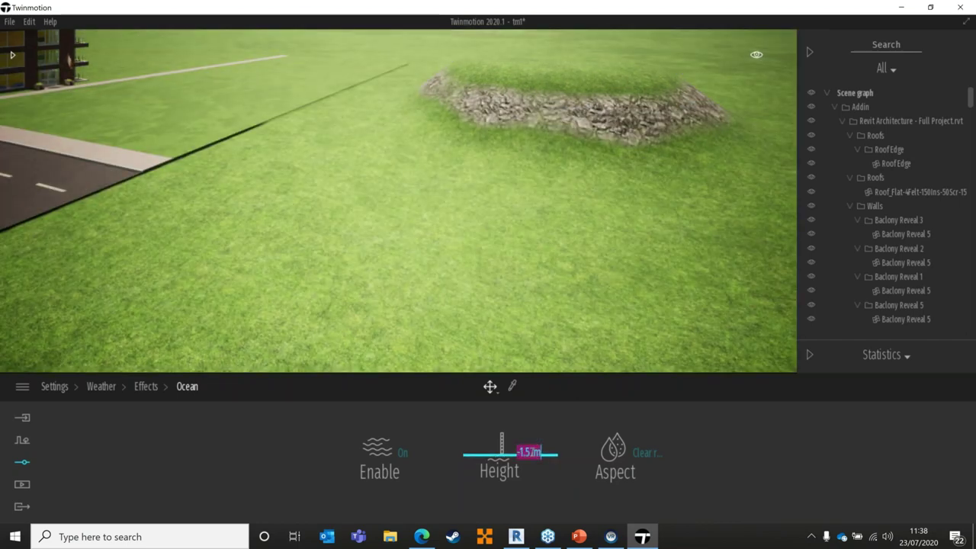
{"action": "type", "text": "0"}
{"action": "key", "text": "Return"}
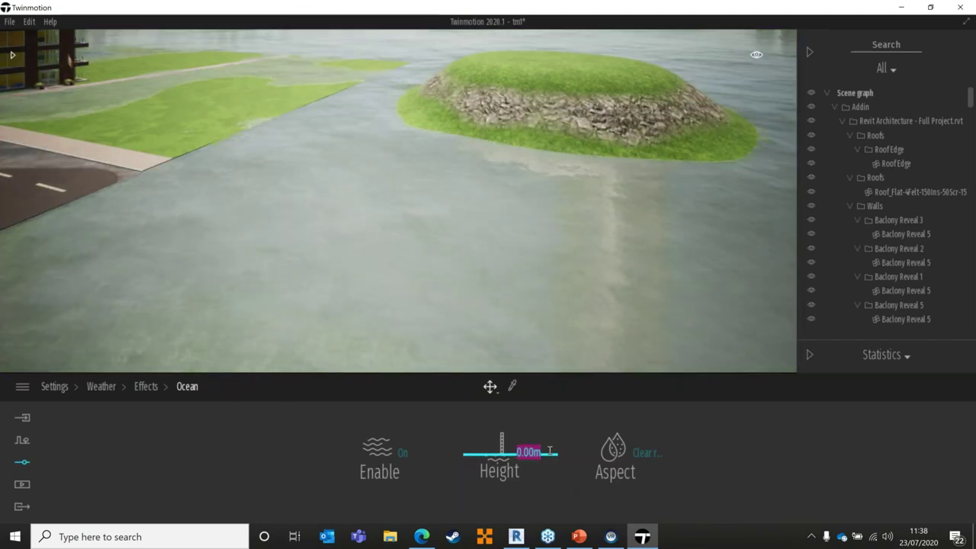
{"action": "type", "text": "-0.5"}
{"action": "key", "text": "Return"}
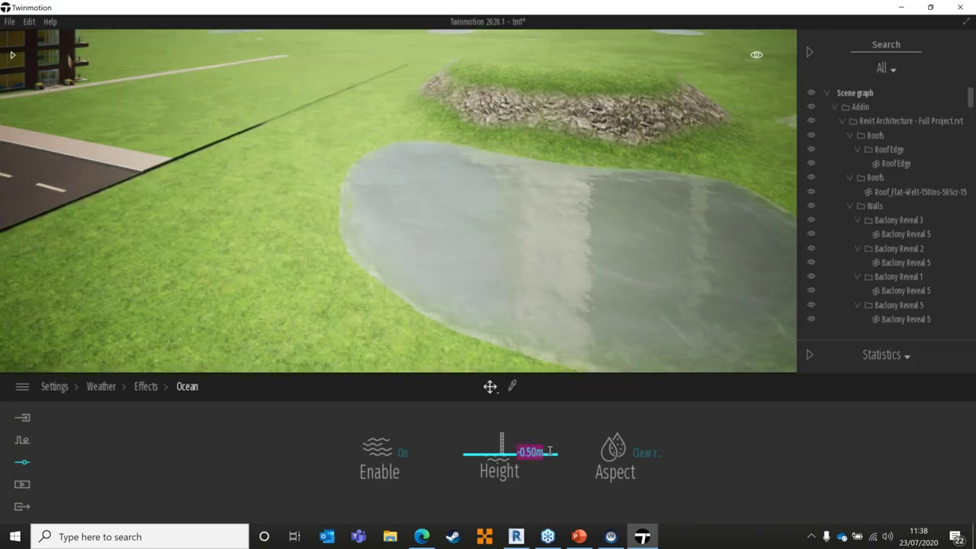
- Paint gravel onto the Flat landscape along the pond's near edge with a 10 m brush at 60% scale
{"action": "right_click_drag", "start_coordinate": [547, 221], "coordinate": [671, 221]}
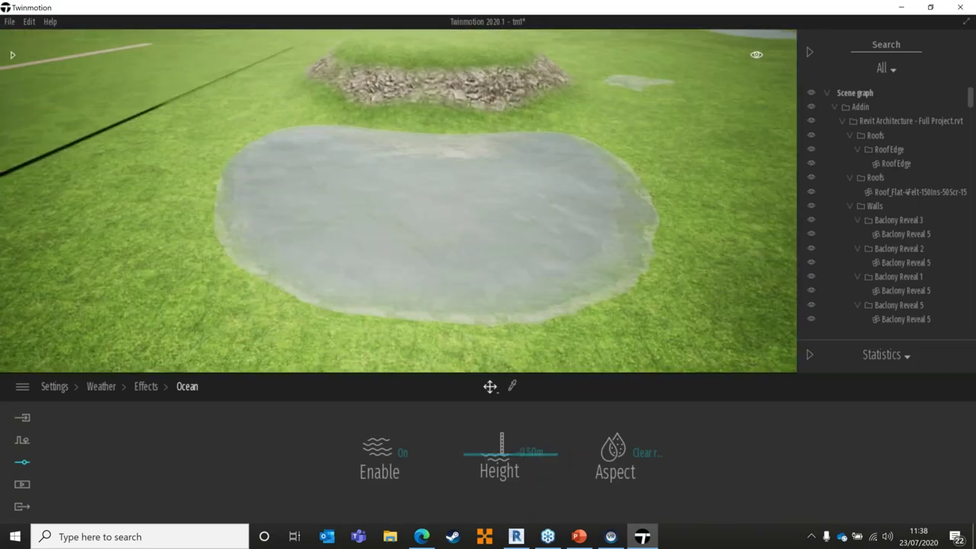
{"action": "right_click_drag", "start_coordinate": [488, 200], "coordinate": [397, 217]}
{"action": "mouse_move", "coordinate": [270, 275]}
{"action": "right_mouse_down"}
{"action": "mouse_move", "coordinate": [361, 275]}
{"action": "mouse_move", "coordinate": [270, 275]}
{"action": "right_mouse_up"}
{"action": "left_click", "coordinate": [171, 199]}
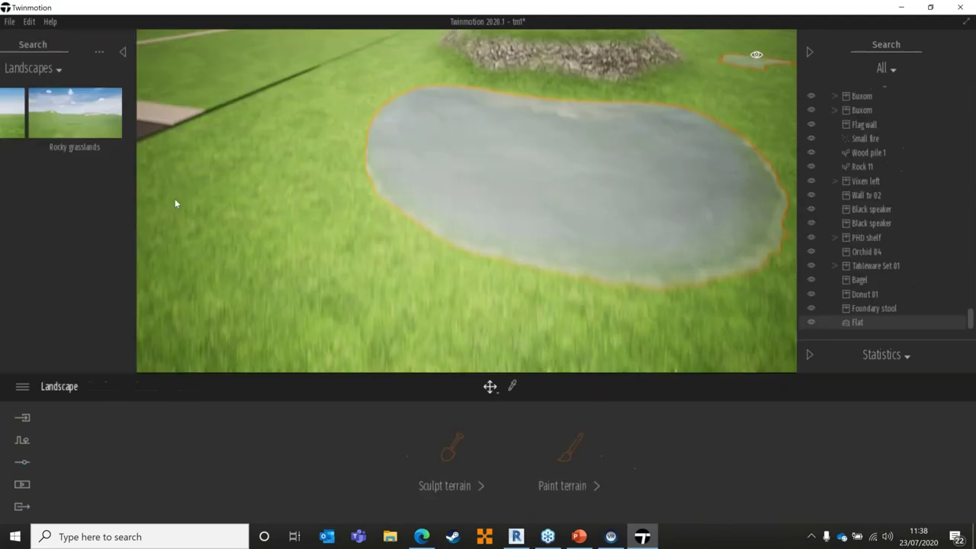
{"action": "left_click", "coordinate": [578, 455]}
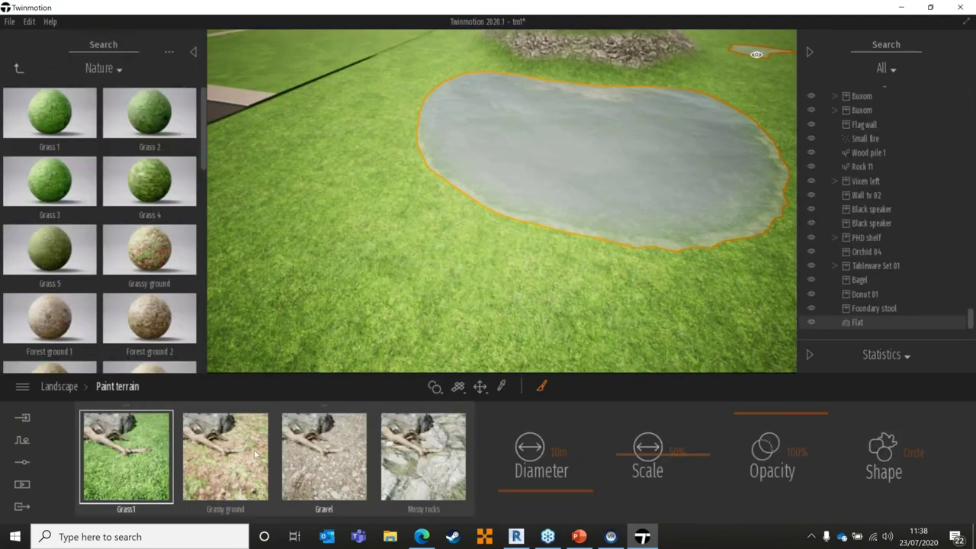
{"action": "left_click", "coordinate": [341, 433]}
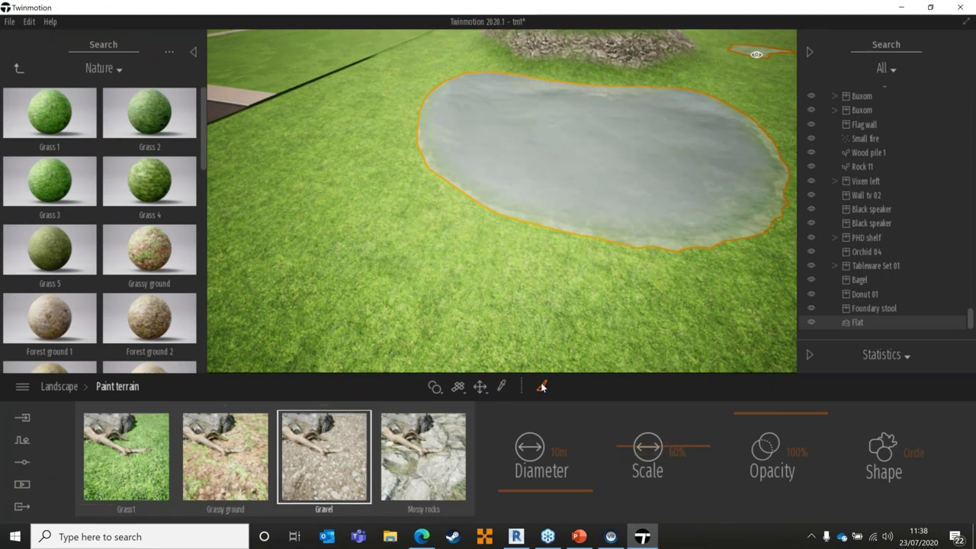
{"action": "mouse_move", "coordinate": [414, 196]}
{"action": "left_mouse_down"}
{"action": "mouse_move", "coordinate": [467, 222]}
{"action": "mouse_move", "coordinate": [711, 276]}
{"action": "mouse_move", "coordinate": [698, 329]}
{"action": "left_mouse_up"}
- Paint grassy ground along the pond's near edge and mossy rocks along its far edge on the Flat landscape with the 10 m brush
{"action": "left_click", "coordinate": [225, 456]}
{"action": "mouse_move", "coordinate": [356, 252]}
{"action": "left_mouse_down"}
{"action": "mouse_move", "coordinate": [359, 288]}
{"action": "mouse_move", "coordinate": [575, 351]}
{"action": "left_mouse_up"}
{"action": "left_click", "coordinate": [423, 456]}
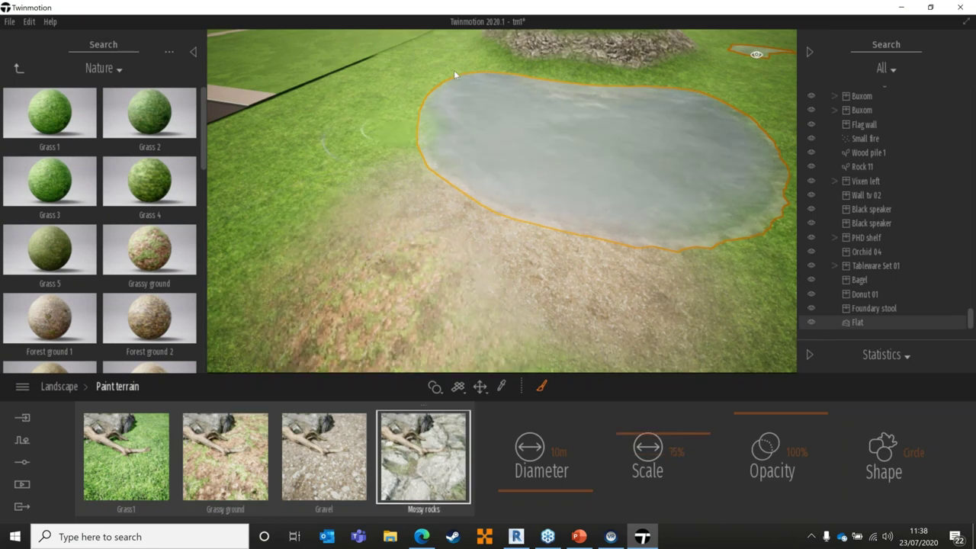
{"action": "left_click_drag", "start_coordinate": [540, 62], "coordinate": [764, 90]}
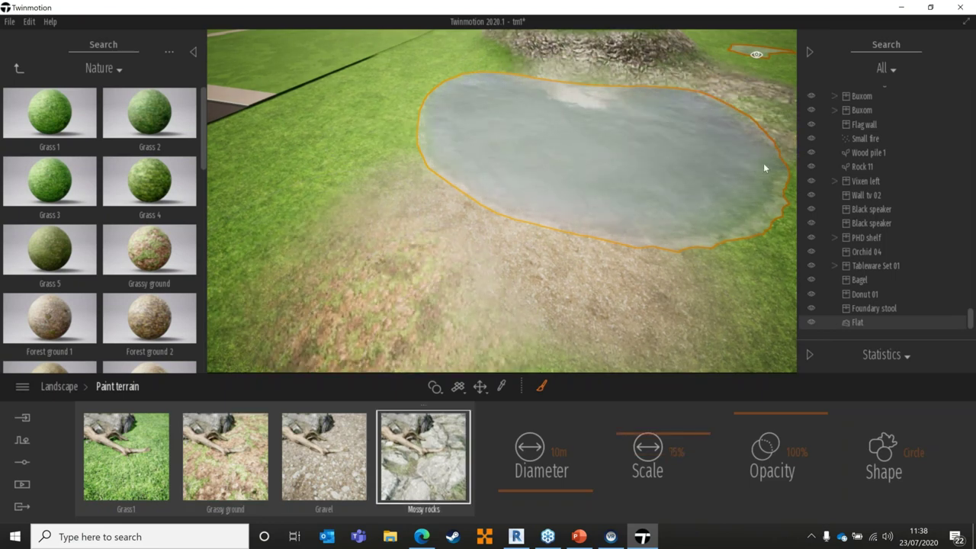
- Extend the Painted vegetation 1 mix of trees and flowers over the grass across the road with a 20 m brush
{"action": "middle_click_drag", "start_coordinate": [647, 233], "coordinate": [560, 211]}
{"action": "middle_click_drag", "start_coordinate": [633, 211], "coordinate": [455, 176]}
{"action": "scroll", "coordinate": [452, 172], "scroll_direction": "down", "scroll_amount": 4}
{"action": "scroll", "coordinate": [505, 144], "scroll_direction": "down", "scroll_amount": 2}
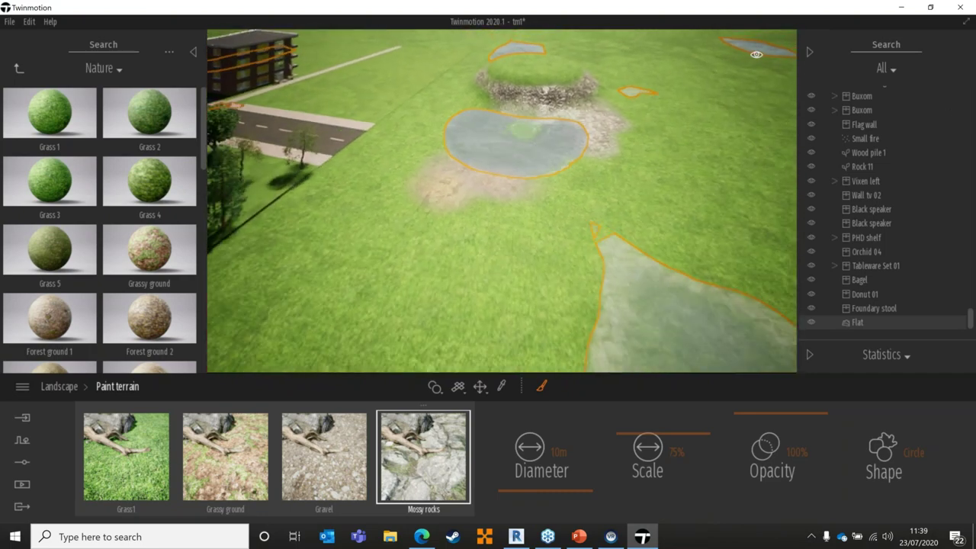
{"action": "middle_click_drag", "start_coordinate": [533, 87], "coordinate": [513, 138]}
{"action": "mouse_move", "coordinate": [496, 185]}
{"action": "right_mouse_down"}
{"action": "mouse_move", "coordinate": [550, 191]}
{"action": "mouse_move", "coordinate": [492, 188]}
{"action": "mouse_move", "coordinate": [546, 192]}
{"action": "mouse_move", "coordinate": [474, 131]}
{"action": "right_mouse_up"}
{"action": "scroll", "coordinate": [544, 187], "scroll_direction": "up", "scroll_amount": 2}
{"action": "scroll", "coordinate": [545, 189], "scroll_direction": "up", "scroll_amount": 3}
{"action": "key", "text": "Down"}
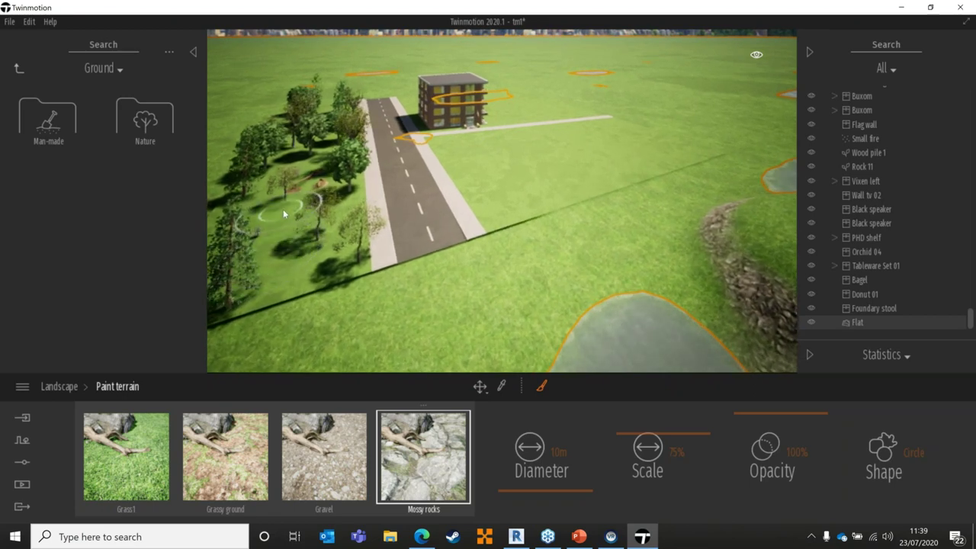
{"action": "left_click", "coordinate": [289, 144]}
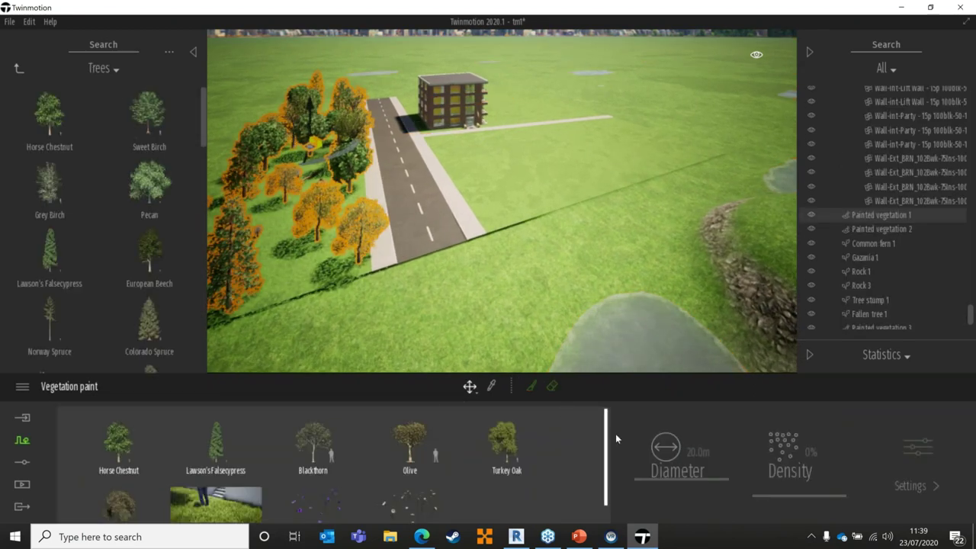
{"action": "left_click", "coordinate": [532, 385]}
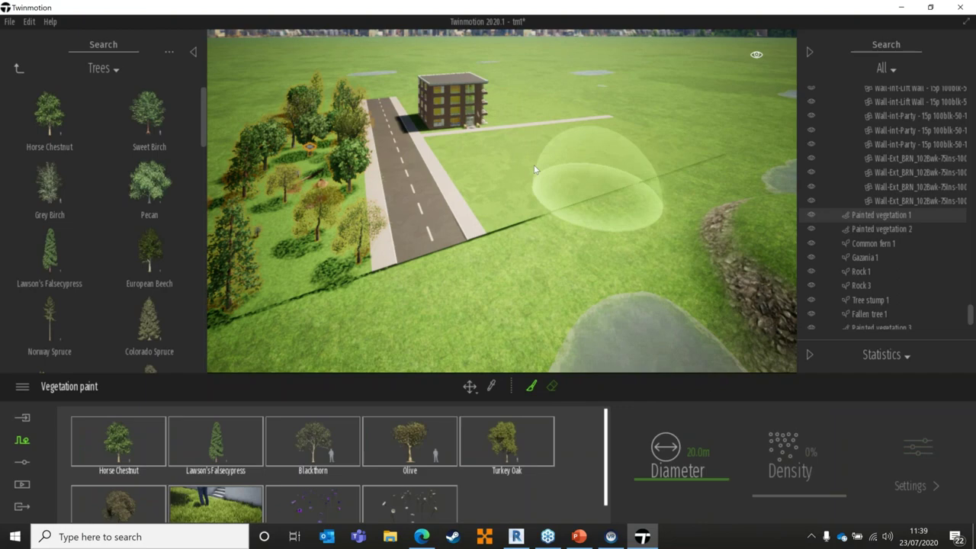
{"action": "mouse_move", "coordinate": [555, 207]}
{"action": "left_mouse_down"}
{"action": "mouse_move", "coordinate": [523, 163]}
{"action": "mouse_move", "coordinate": [490, 162]}
{"action": "mouse_move", "coordinate": [589, 138]}
{"action": "mouse_move", "coordinate": [679, 154]}
{"action": "mouse_move", "coordinate": [725, 193]}
{"action": "mouse_move", "coordinate": [744, 179]}
{"action": "left_mouse_up"}
{"action": "mouse_move", "coordinate": [590, 303]}
{"action": "left_mouse_down"}
{"action": "mouse_move", "coordinate": [468, 324]}
{"action": "mouse_move", "coordinate": [519, 284]}
{"action": "mouse_move", "coordinate": [401, 257]}
{"action": "mouse_move", "coordinate": [451, 349]}
{"action": "mouse_move", "coordinate": [488, 313]}
{"action": "mouse_move", "coordinate": [679, 187]}
{"action": "mouse_move", "coordinate": [686, 156]}
{"action": "mouse_move", "coordinate": [717, 119]}
{"action": "mouse_move", "coordinate": [778, 125]}
{"action": "mouse_move", "coordinate": [840, 261]}
{"action": "mouse_move", "coordinate": [773, 256]}
{"action": "mouse_move", "coordinate": [518, 141]}
{"action": "left_mouse_up"}
{"action": "scroll", "coordinate": [518, 284], "scroll_direction": "down", "scroll_amount": 3}
{"action": "scroll", "coordinate": [518, 141], "scroll_direction": "up", "scroll_amount": 6}
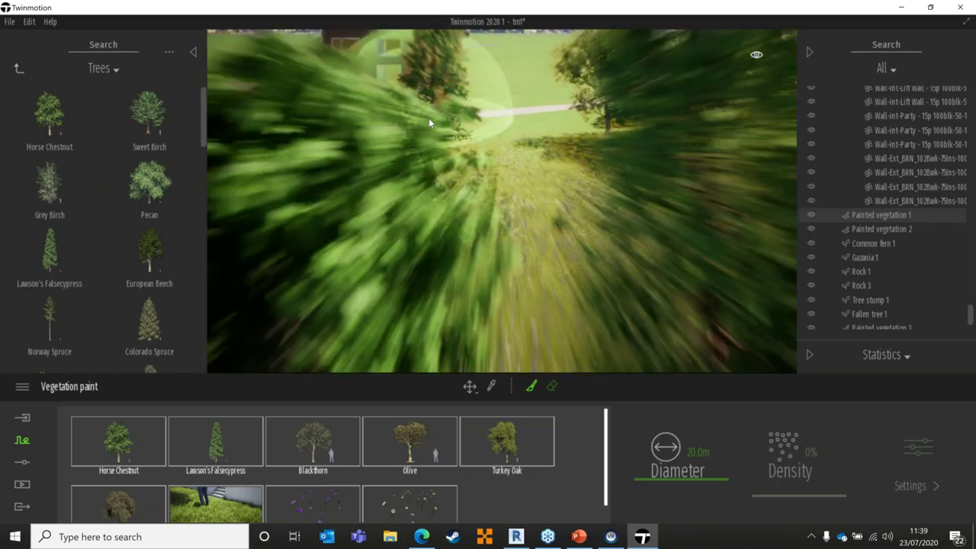
{"action": "scroll", "coordinate": [430, 120], "scroll_direction": "up", "scroll_amount": 3}
{"action": "key", "text": "Escape"}
- Save the project
{"action": "mouse_move", "coordinate": [444, 125]}
{"action": "right_mouse_down"}
{"action": "mouse_move", "coordinate": [533, 84]}
{"action": "mouse_move", "coordinate": [542, 114]}
{"action": "mouse_move", "coordinate": [490, 212]}
{"action": "mouse_move", "coordinate": [476, 229]}
{"action": "mouse_move", "coordinate": [446, 236]}
{"action": "mouse_move", "coordinate": [450, 248]}
{"action": "mouse_move", "coordinate": [469, 247]}
{"action": "mouse_move", "coordinate": [499, 209]}
{"action": "right_mouse_up"}
{"action": "scroll", "coordinate": [455, 191], "scroll_direction": "down", "scroll_amount": 3}
{"action": "left_click", "coordinate": [19, 69]}
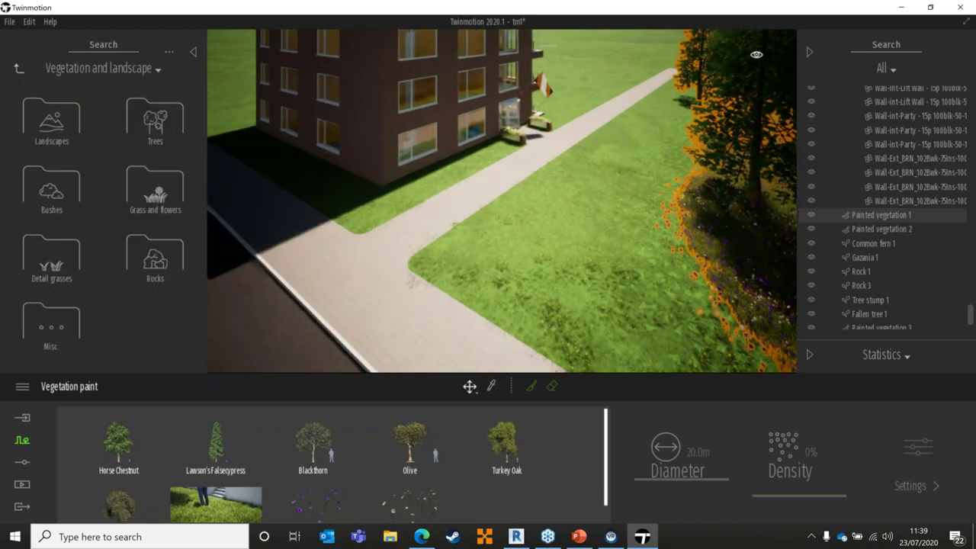
{"action": "left_click", "coordinate": [10, 21]}
{"action": "left_click", "coordinate": [28, 103]}
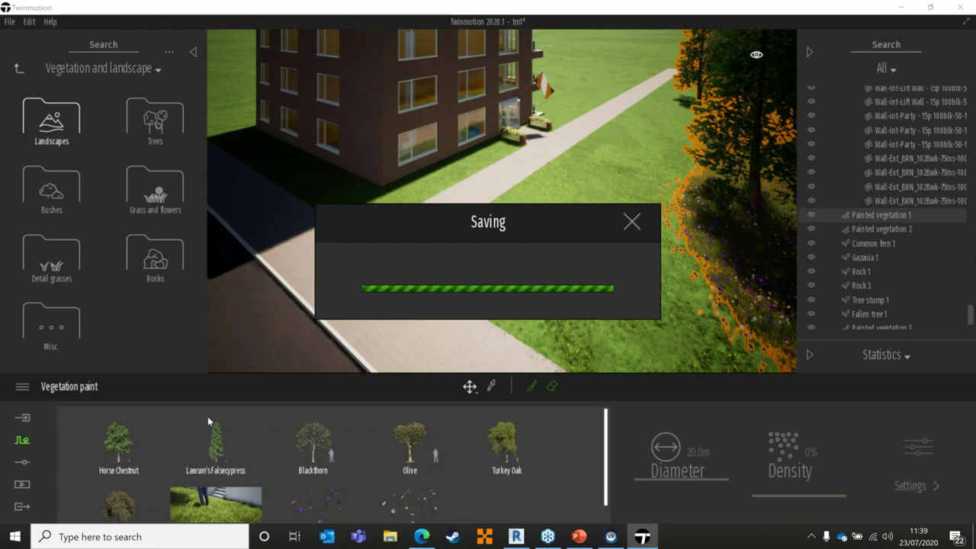
- Examine the street map in the Urban context tool without grabbing any surroundings
{"action": "left_click", "coordinate": [26, 448]}
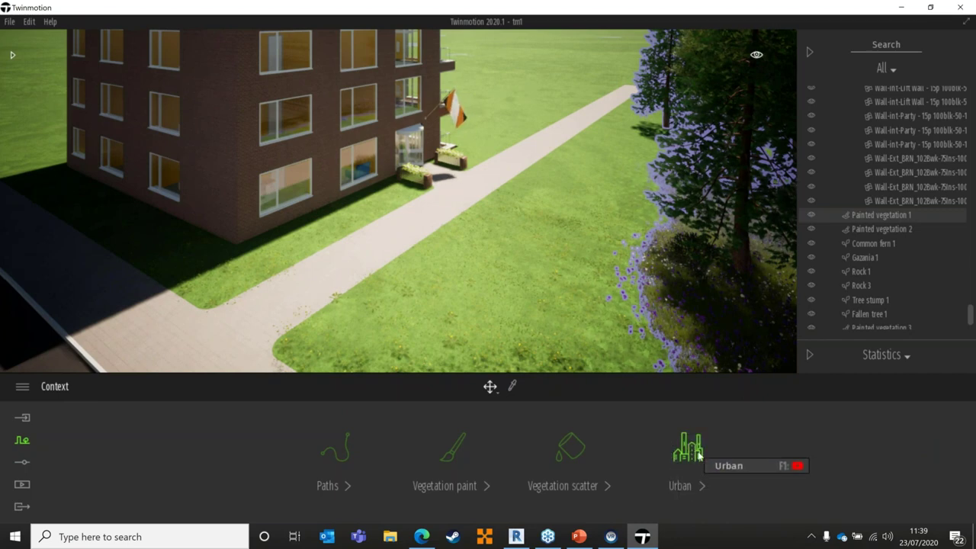
{"action": "left_click", "coordinate": [698, 455]}
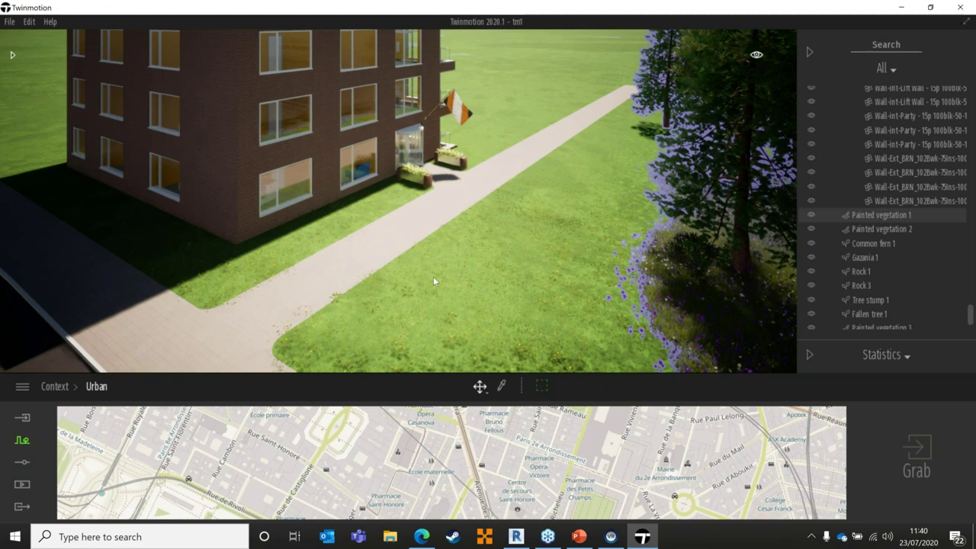
{"action": "left_click", "coordinate": [25, 442]}
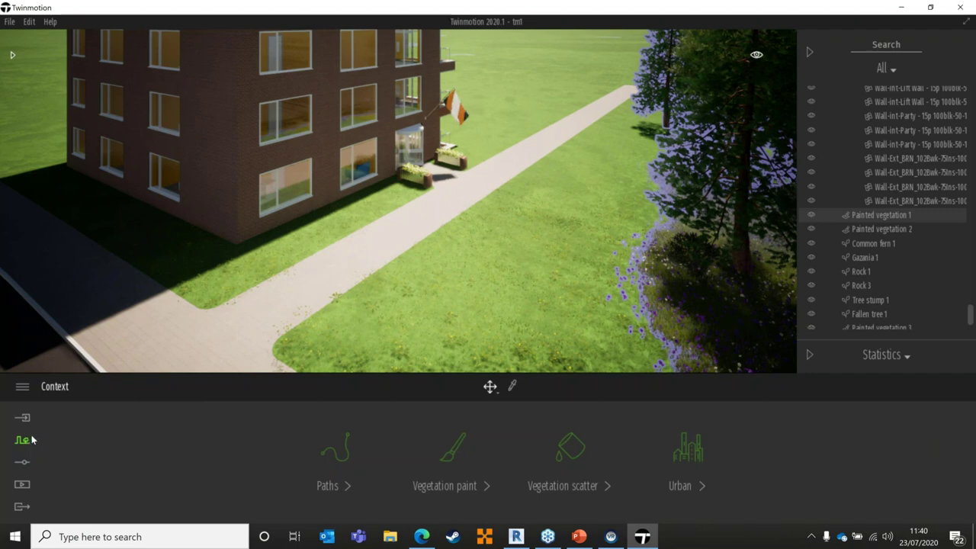
- Draw a character path from the footpath's far end past the entrance, around the corner and along the pavement beside the road
{"action": "left_click", "coordinate": [329, 463]}
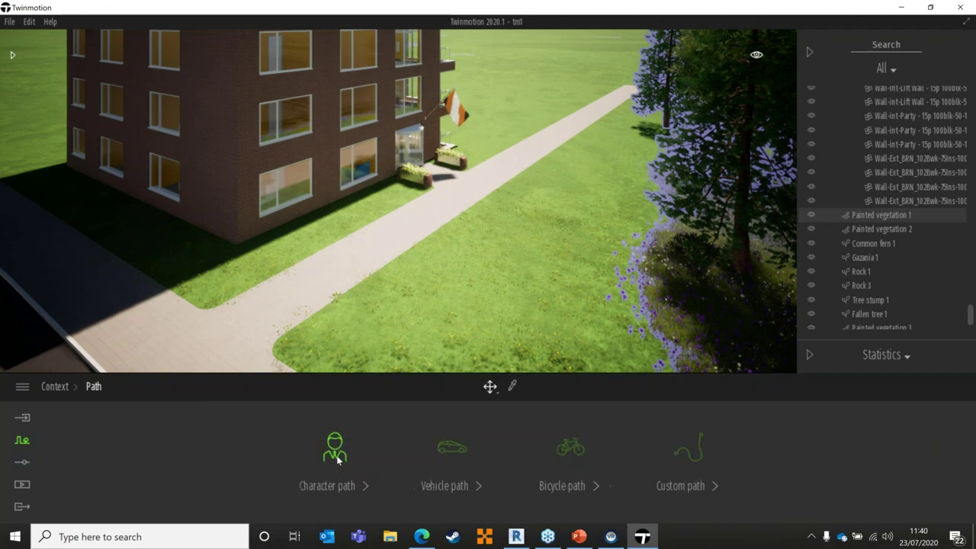
{"action": "left_click", "coordinate": [351, 452]}
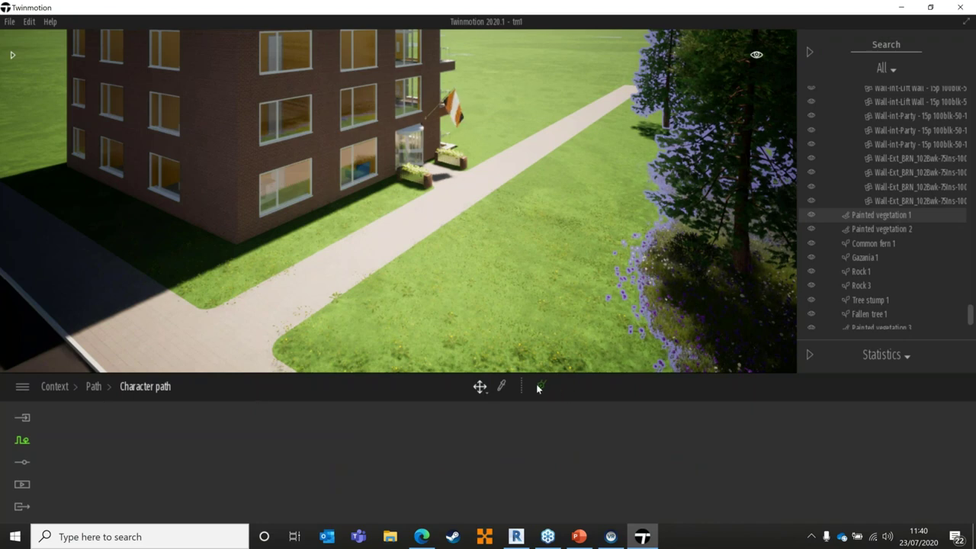
{"action": "left_click", "coordinate": [629, 89]}
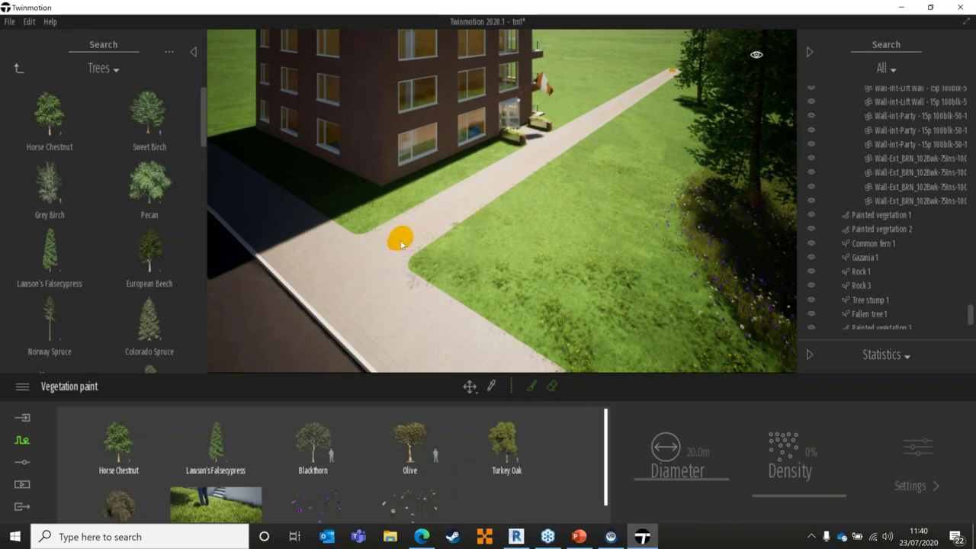
{"action": "left_click", "coordinate": [287, 239]}
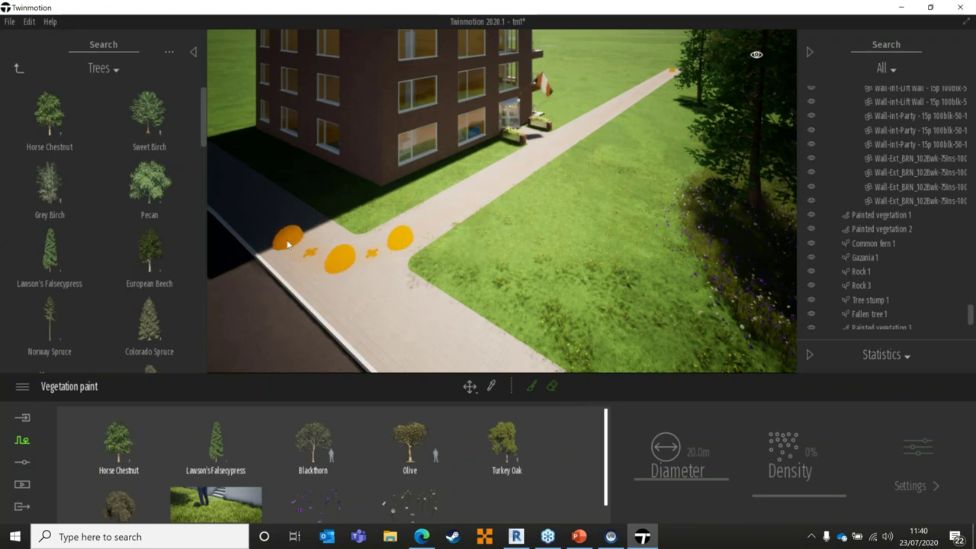
{"action": "right_click_drag", "start_coordinate": [241, 209], "coordinate": [243, 208]}
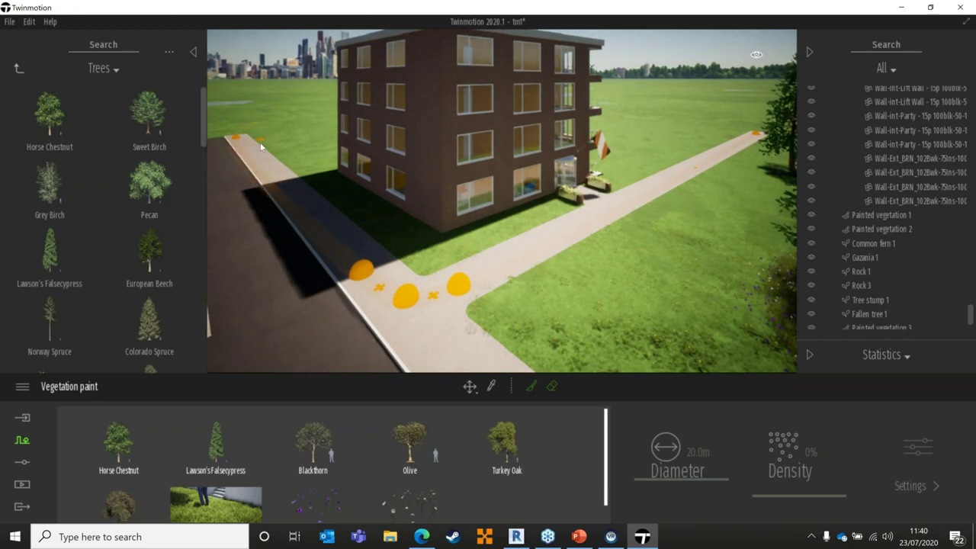
{"action": "left_click", "coordinate": [320, 209]}
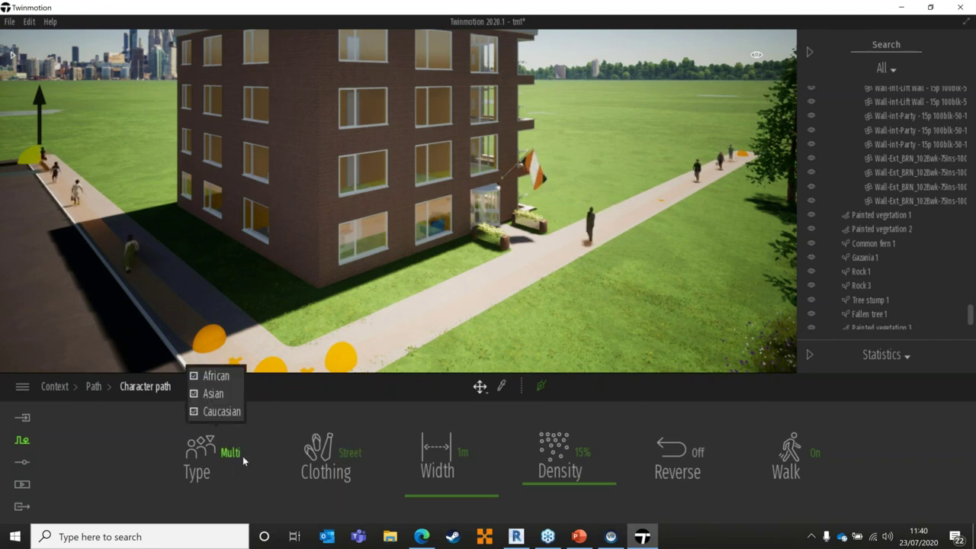
- Set the character path's width to 2 m and its density to 25%
{"action": "mouse_move", "coordinate": [356, 463]}
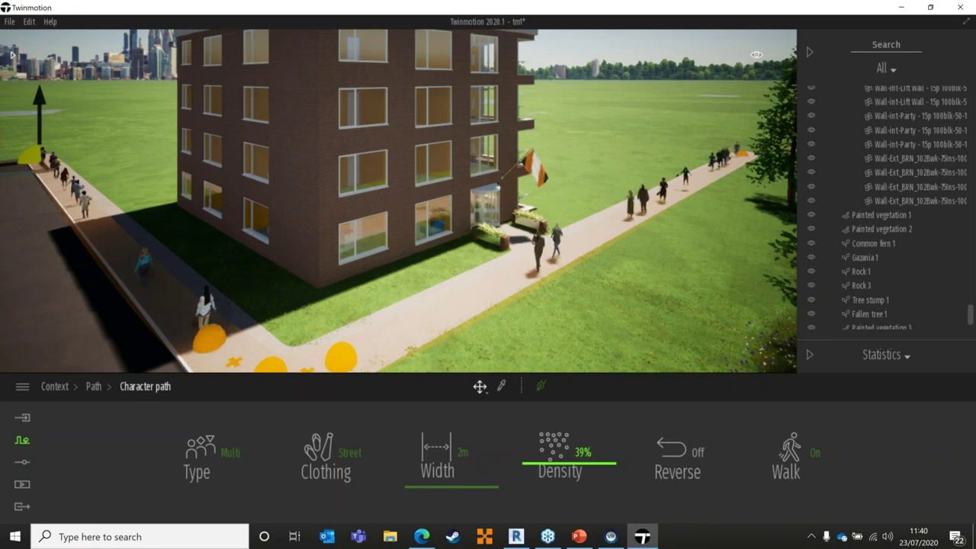
{"action": "left_click", "coordinate": [700, 462]}
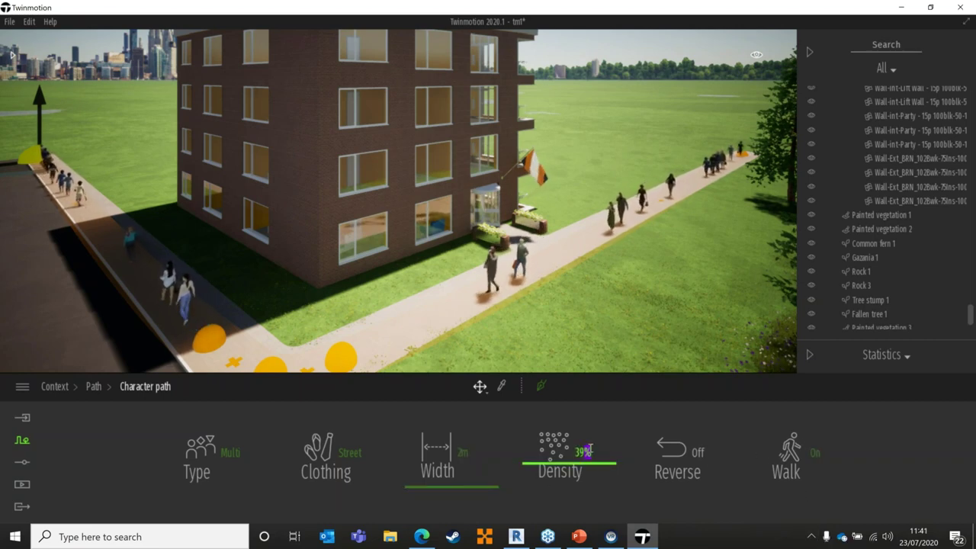
{"action": "key", "text": "BackSpace"}
{"action": "key", "text": "BackSpace"}
{"action": "key", "text": "BackSpace"}
{"action": "key", "text": "BackSpace"}
{"action": "type", "text": "25"}
{"action": "key", "text": "Return"}
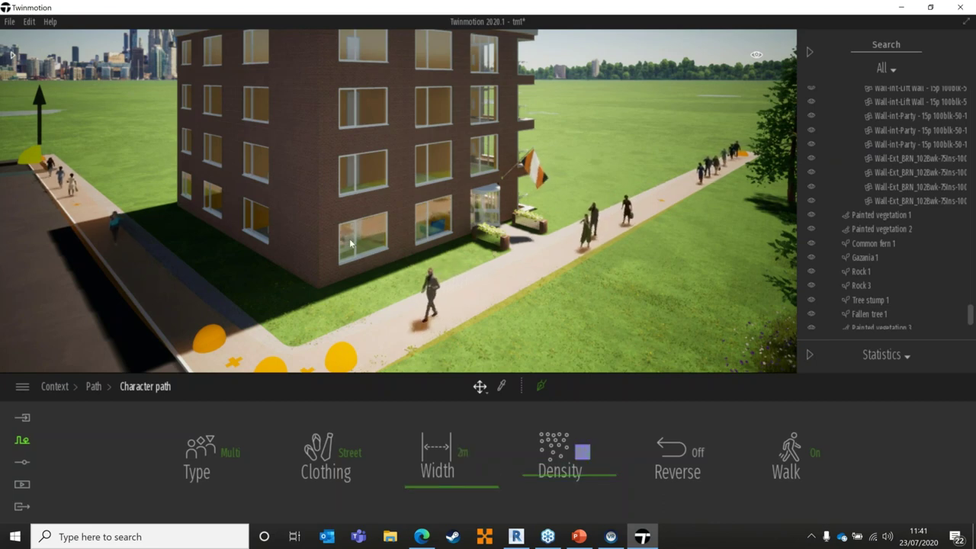
{"action": "right_click_drag", "start_coordinate": [346, 38], "coordinate": [270, 56]}
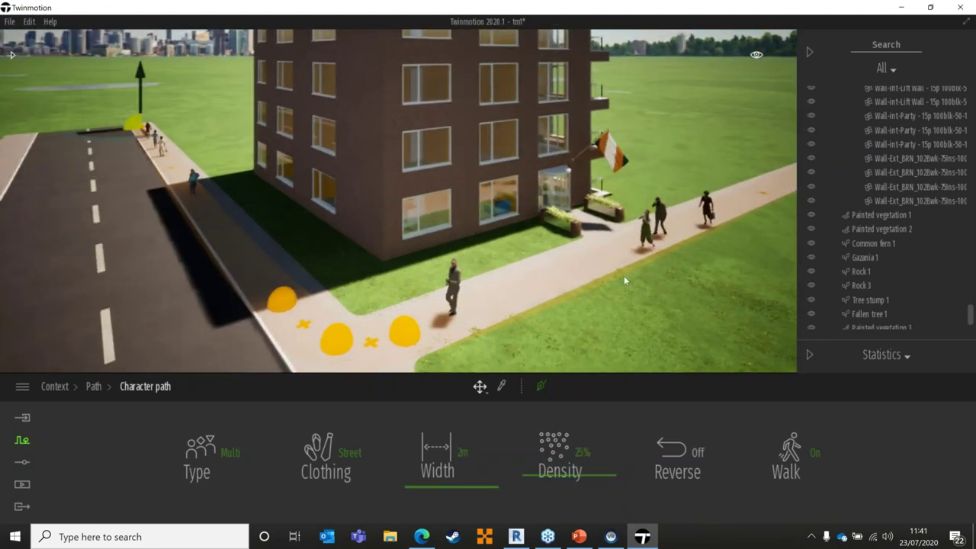
{"action": "scroll", "coordinate": [465, 307], "scroll_direction": "down", "scroll_amount": 3}
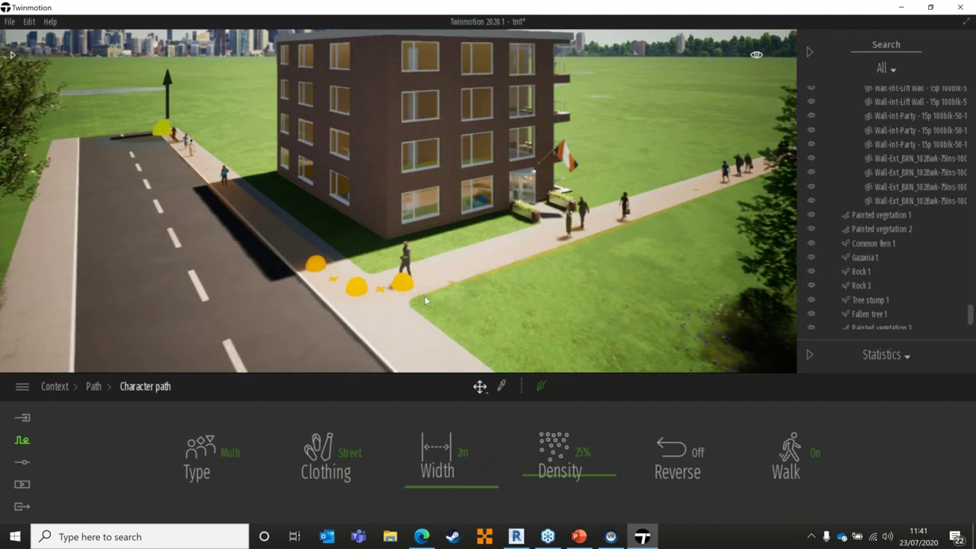
{"action": "left_click", "coordinate": [540, 387]}
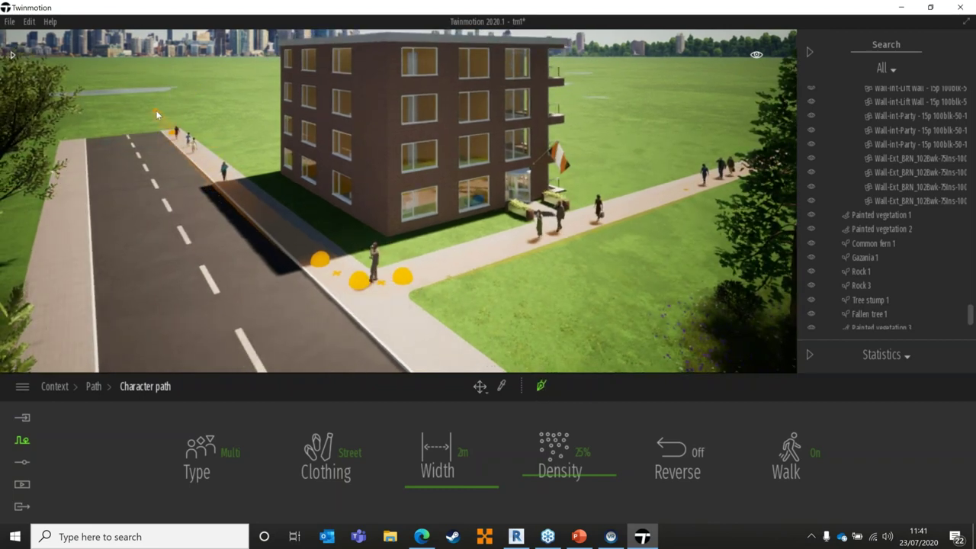
{"action": "left_click", "coordinate": [165, 127]}
{"action": "left_click", "coordinate": [93, 387]}
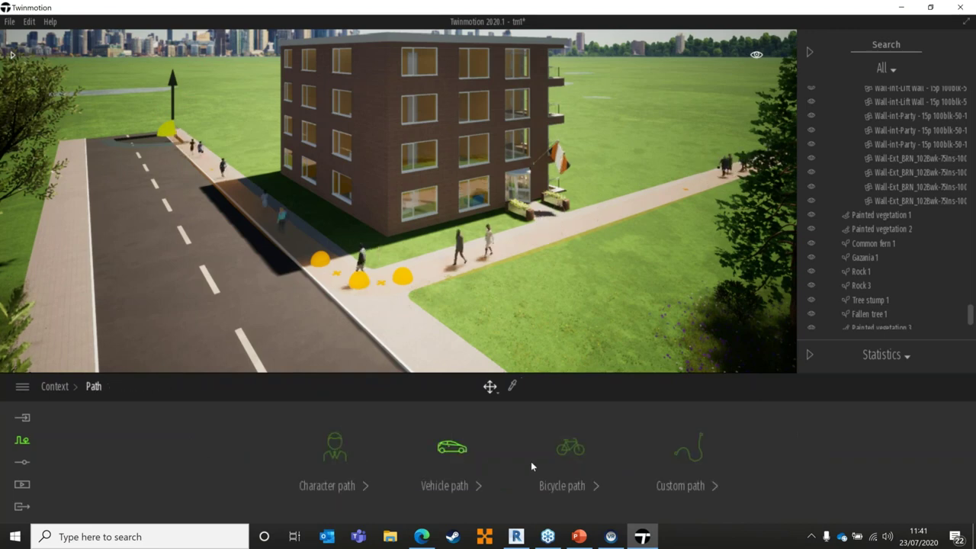
{"action": "left_click", "coordinate": [339, 457]}
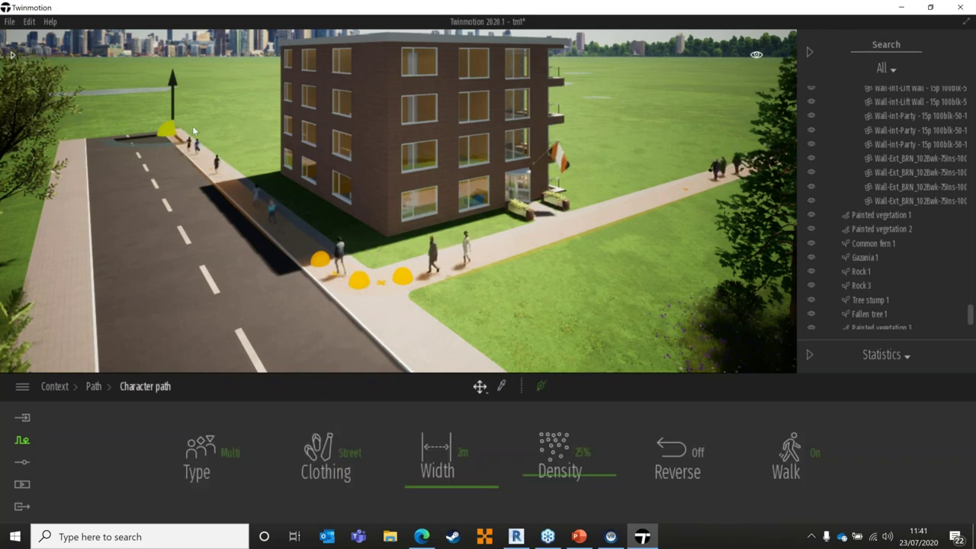
{"action": "left_click", "coordinate": [541, 385]}
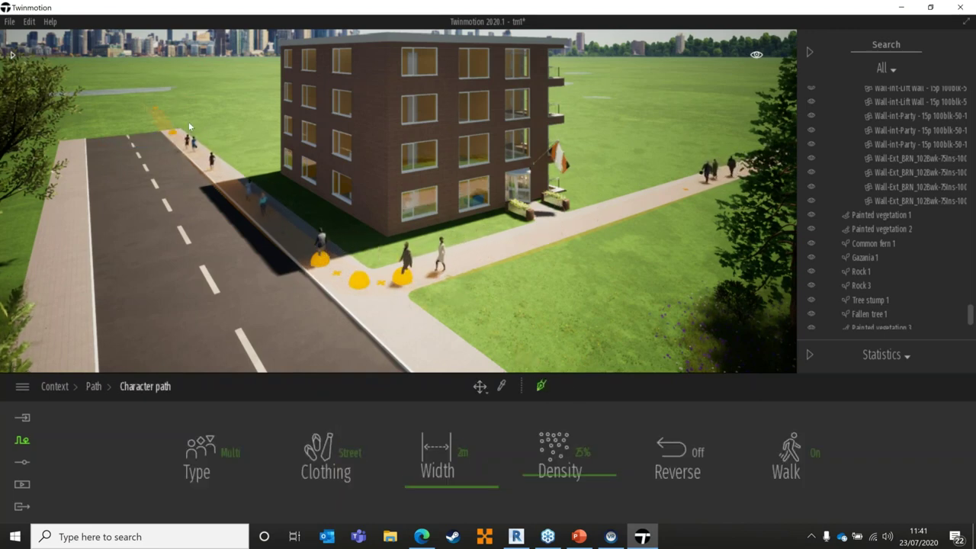
{"action": "left_click", "coordinate": [93, 386]}
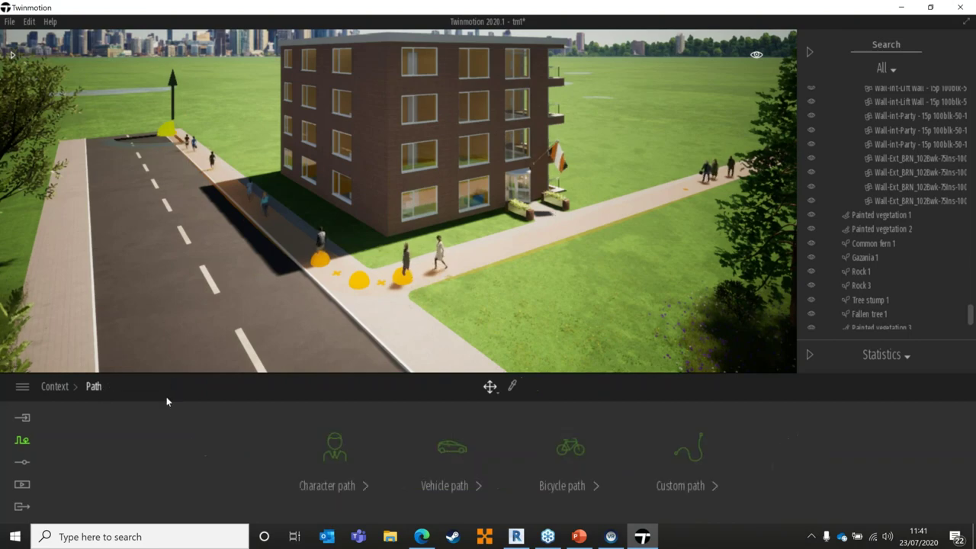
- Draw a vehicle path along the road from its near end among the trees to its far end past the building
{"action": "left_click", "coordinate": [466, 450]}
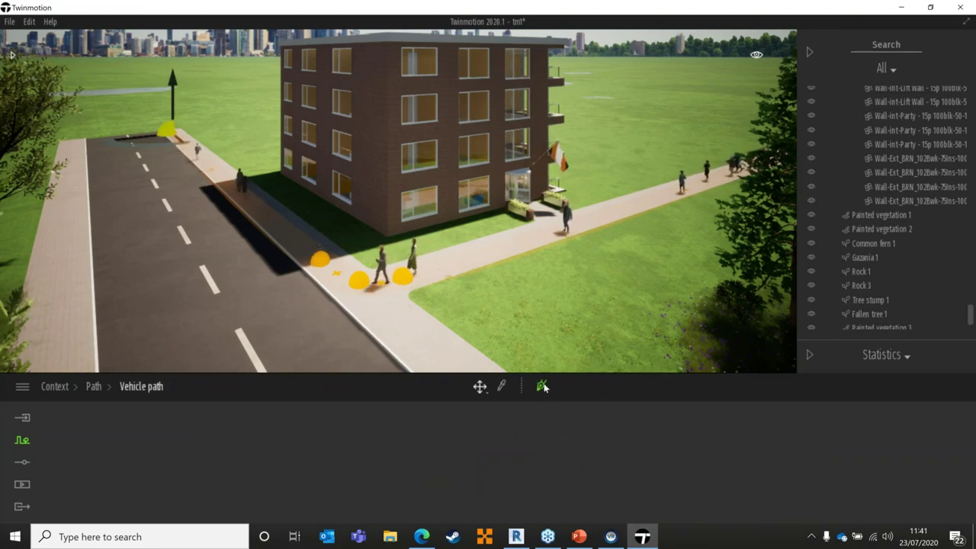
{"action": "left_click", "coordinate": [543, 385]}
{"action": "key", "text": "s"}
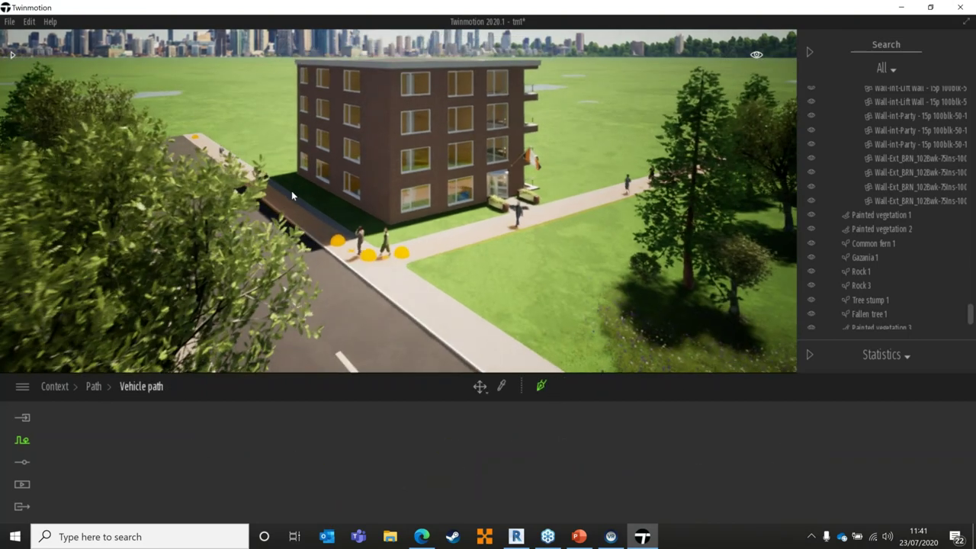
{"action": "key", "text": "d"}
{"action": "right_click_drag", "start_coordinate": [287, 201], "coordinate": [214, 209]}
{"action": "key", "text": "a"}
{"action": "key", "text": "s"}
{"action": "key", "text": "s"}
{"action": "key", "text": "q"}
{"action": "key", "text": "d"}
{"action": "key", "text": "e"}
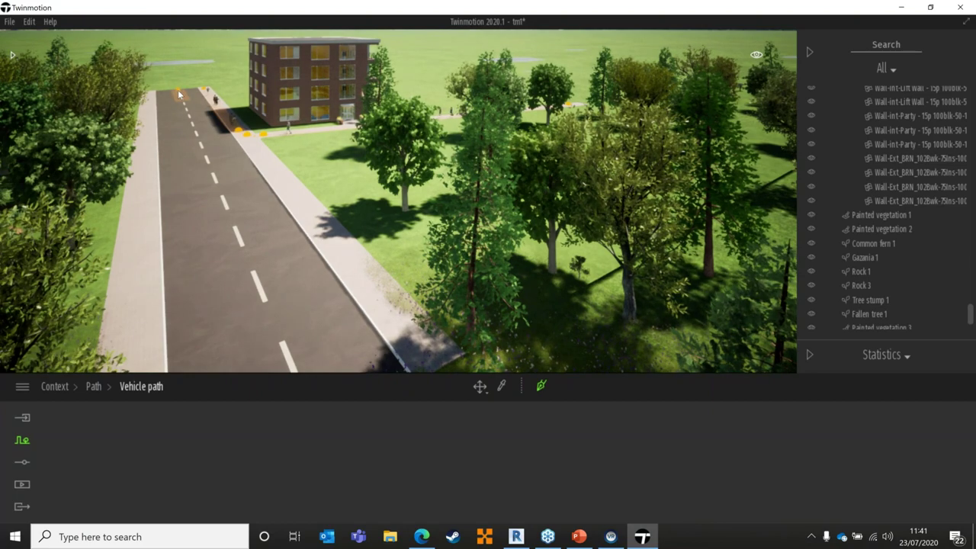
{"action": "key", "text": "s"}
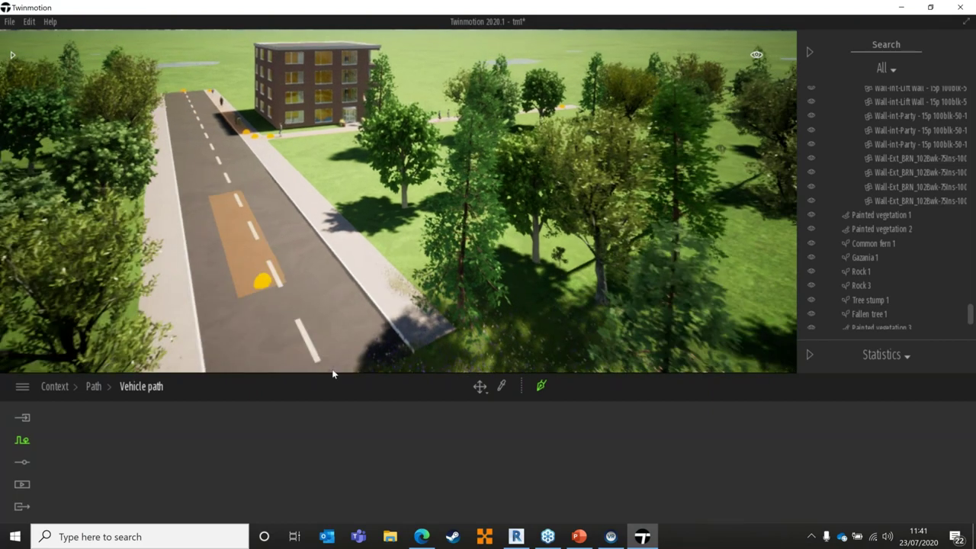
{"action": "right_click_drag", "start_coordinate": [314, 332], "coordinate": [316, 334]}
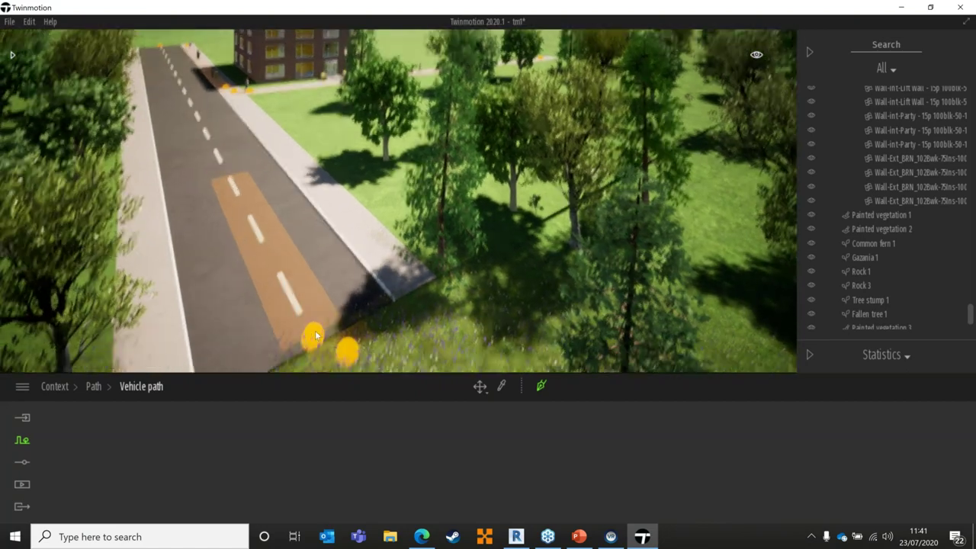
{"action": "key", "text": "Escape"}
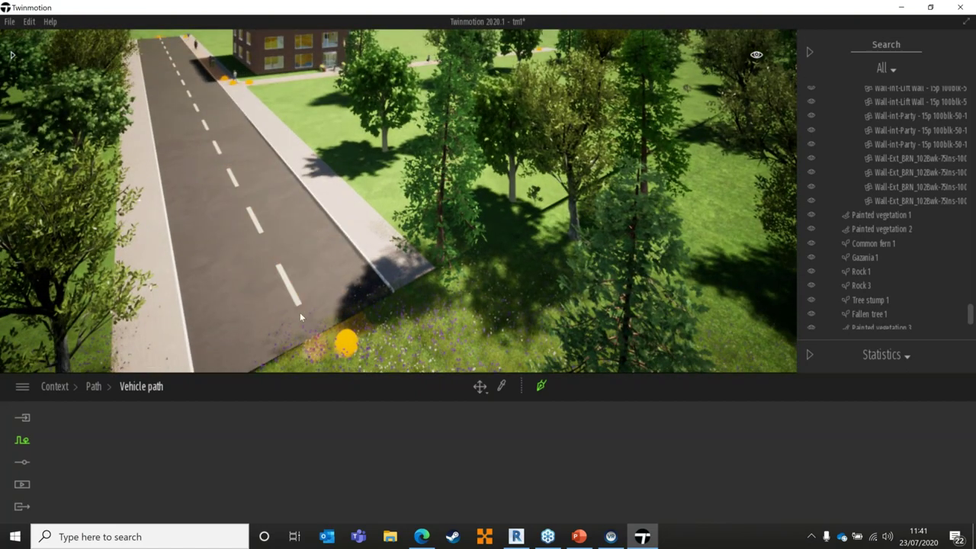
{"action": "double_click", "coordinate": [176, 83]}
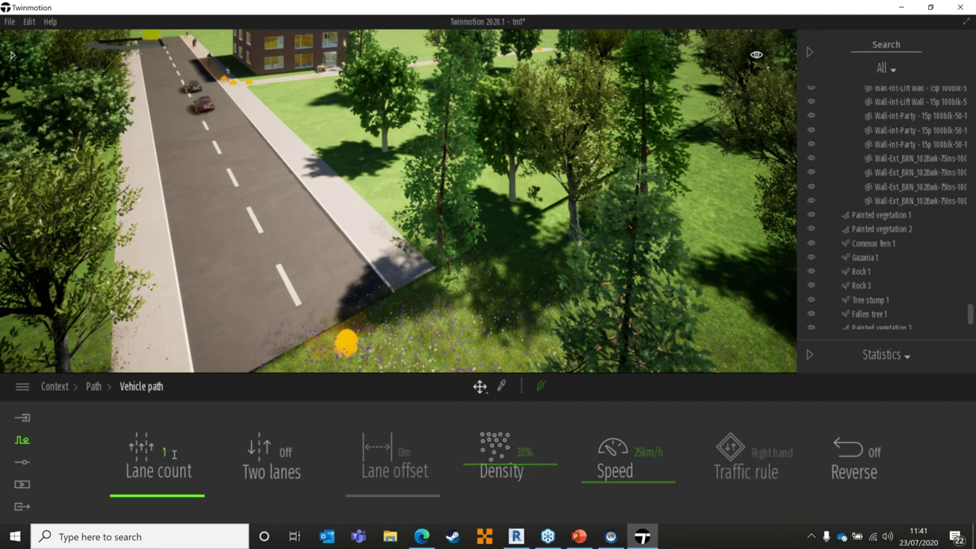
- Set the vehicle path to a lane count of 1 with Two lanes turned on and a lane offset of 1 m
{"action": "type", "text": "5"}
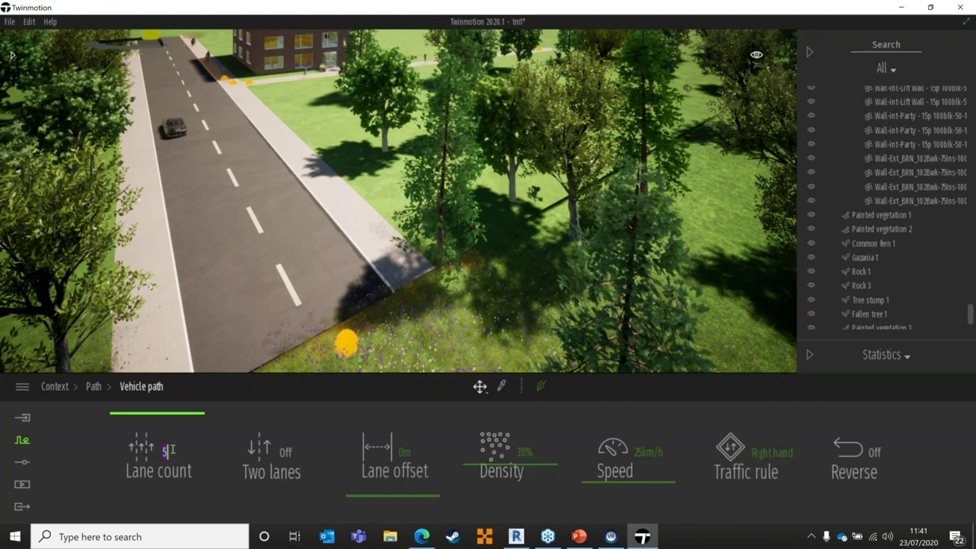
{"action": "key", "text": "Return"}
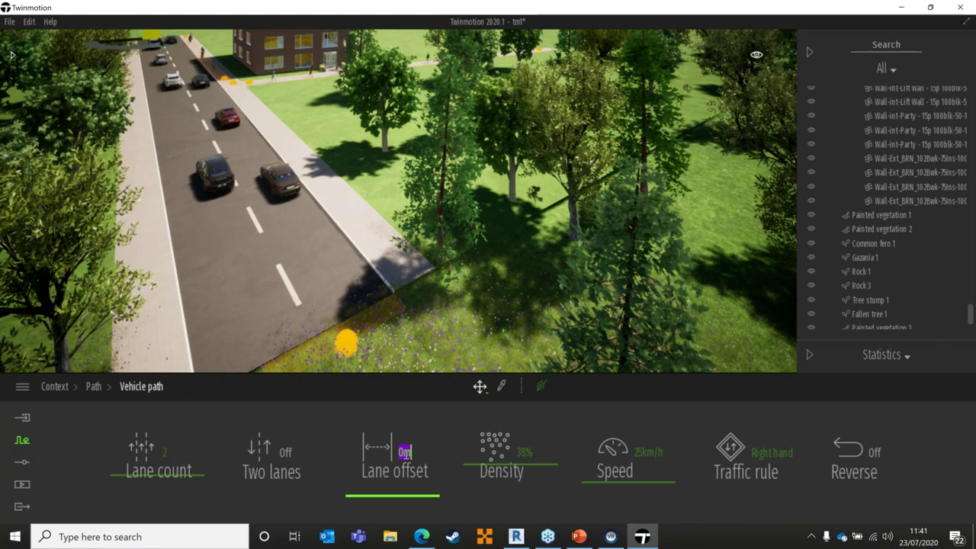
{"action": "left_click", "coordinate": [408, 486]}
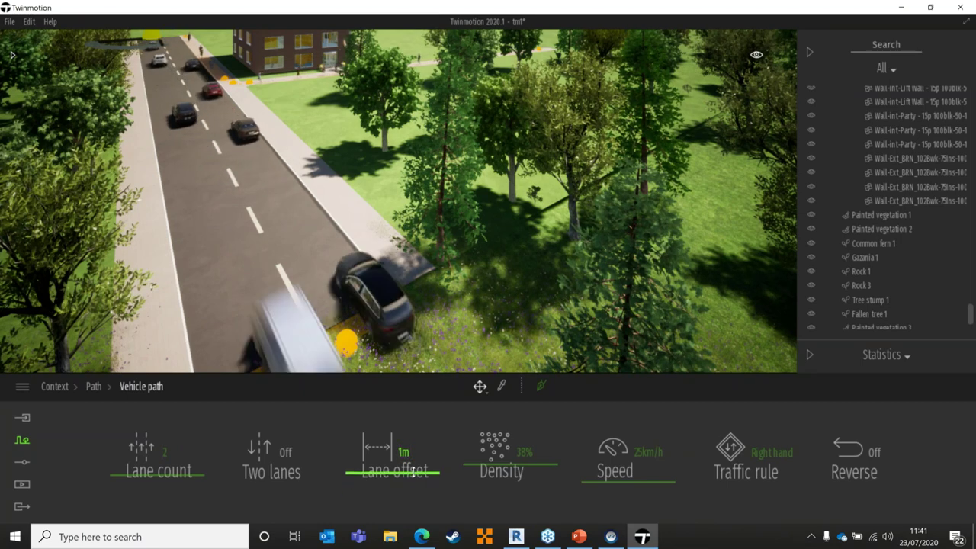
{"action": "left_click", "coordinate": [275, 455]}
{"action": "left_click", "coordinate": [179, 453]}
{"action": "type", "text": "1"}
{"action": "key", "text": "Return"}
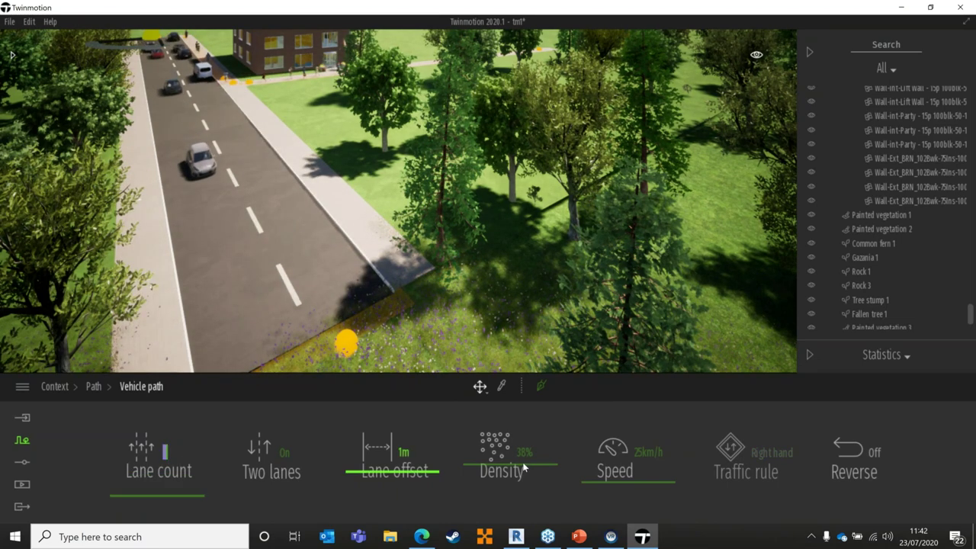
- Set the vehicle path's speed to 35 km/h
{"action": "left_click", "coordinate": [652, 452]}
{"action": "type", "text": "35"}
{"action": "key", "text": "Return"}
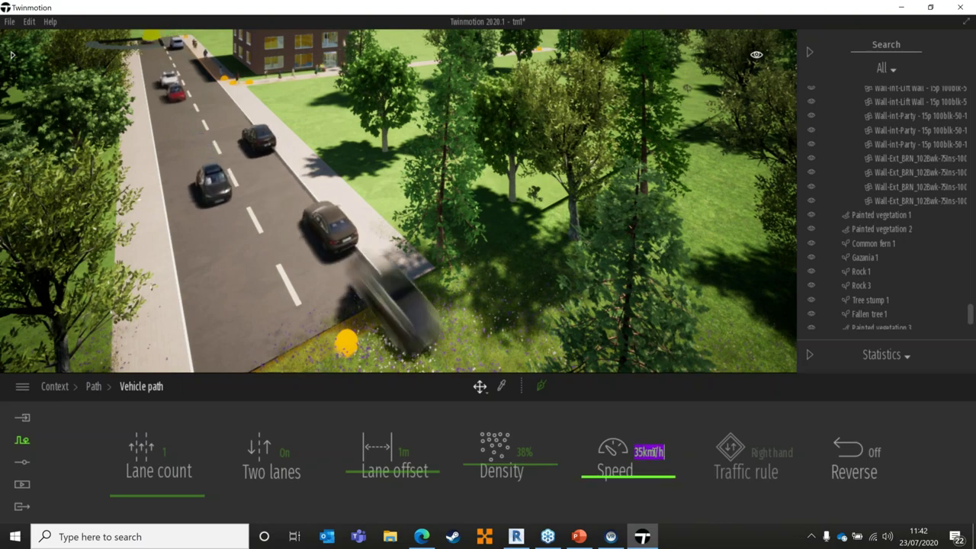
{"action": "key", "text": "BackSpace"}
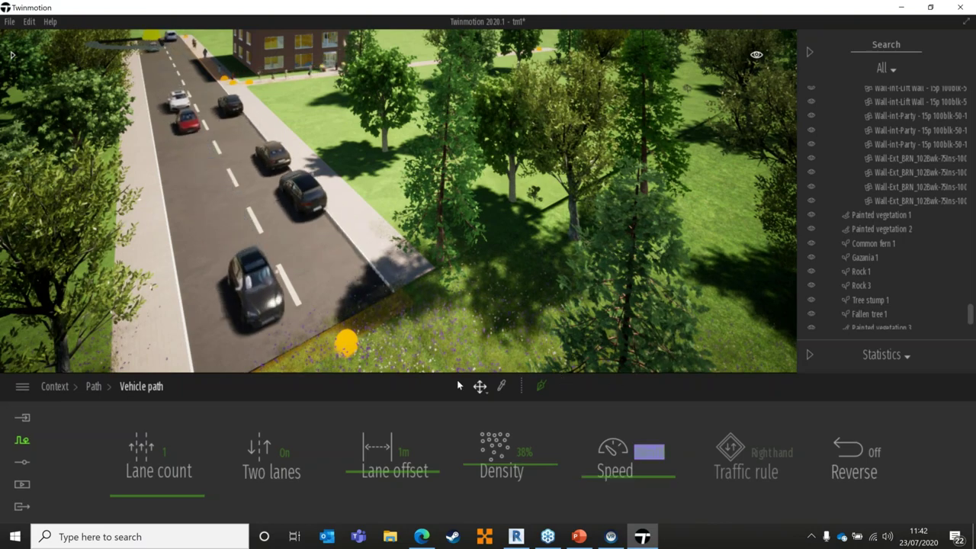
{"action": "left_click", "coordinate": [747, 454]}
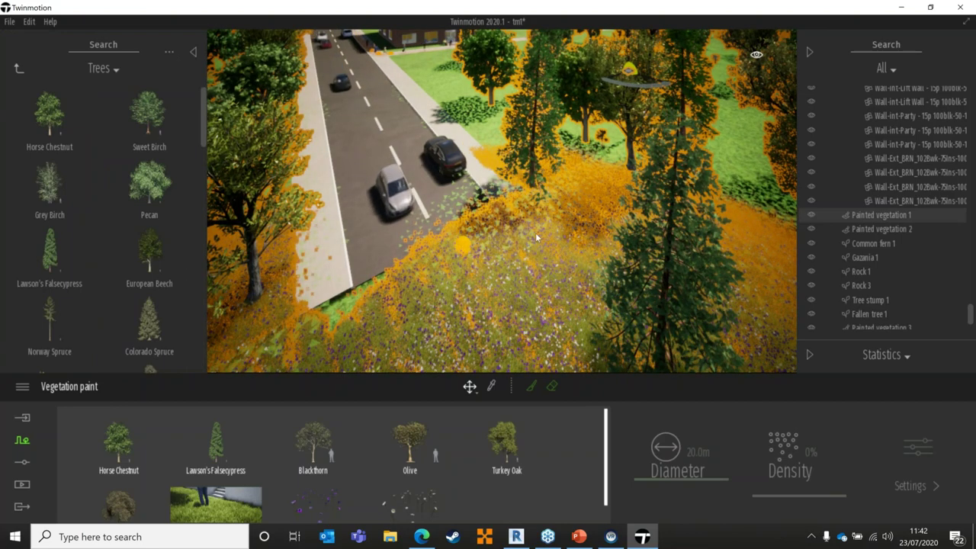
- Reselect the vehicle path and shift it about 0.675 m across the road
{"action": "middle_click_drag", "start_coordinate": [536, 238], "coordinate": [320, 24]}
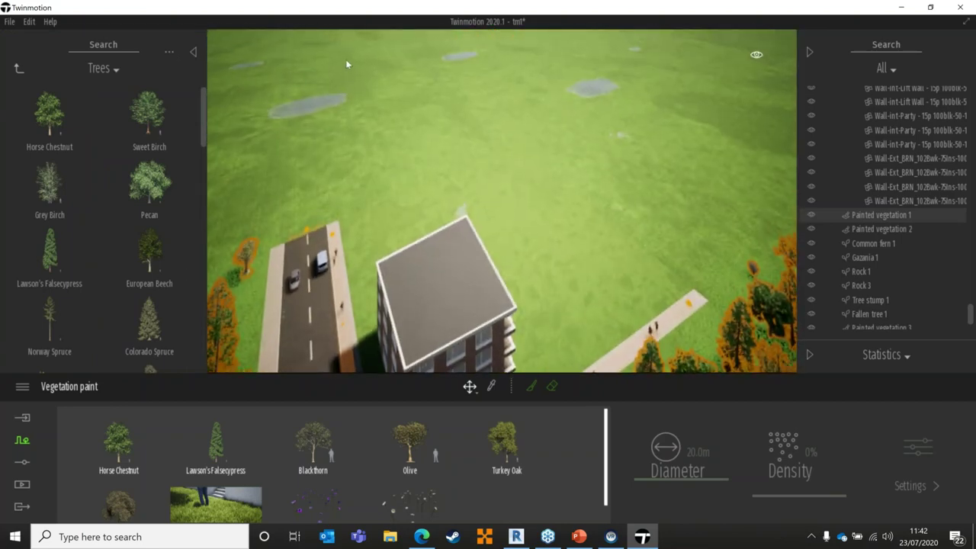
{"action": "left_click", "coordinate": [338, 253]}
{"action": "left_click", "coordinate": [308, 233]}
{"action": "middle_click_drag", "start_coordinate": [393, 277], "coordinate": [445, 387]}
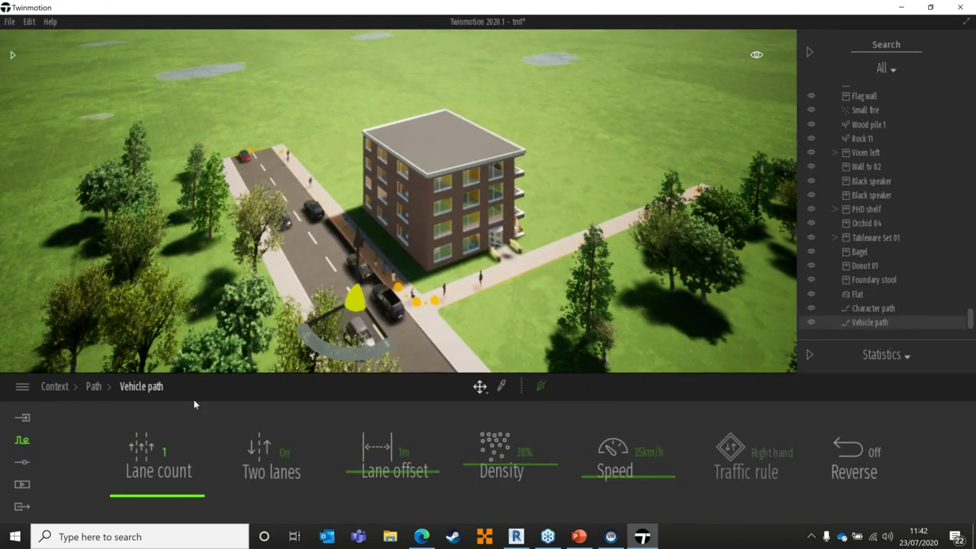
{"action": "left_click_drag", "start_coordinate": [329, 313], "coordinate": [324, 317]}
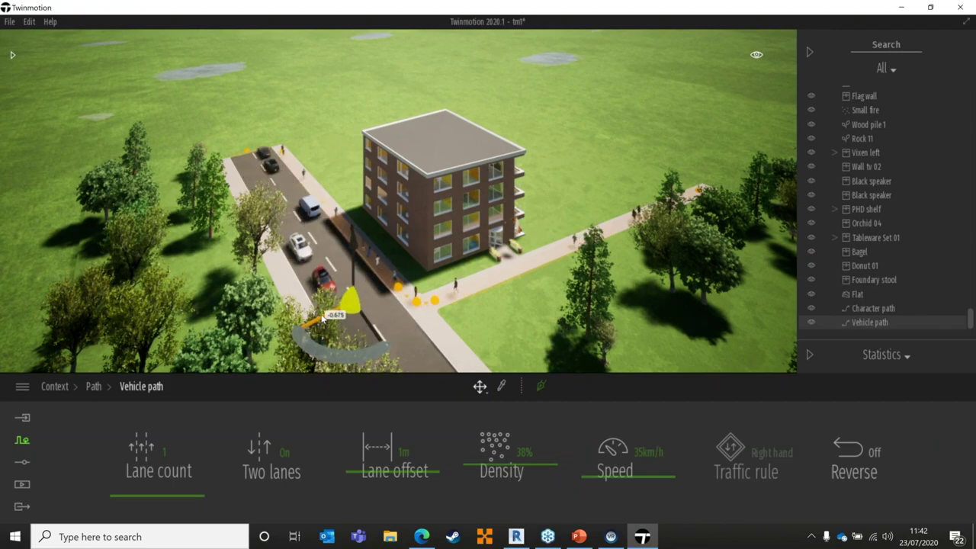
- Hide the asset library and save the scene to its existing file
{"action": "right_click_drag", "start_coordinate": [469, 315], "coordinate": [358, 291]}
{"action": "key", "text": "w"}
{"action": "key", "text": "a"}
{"action": "key", "text": "q"}
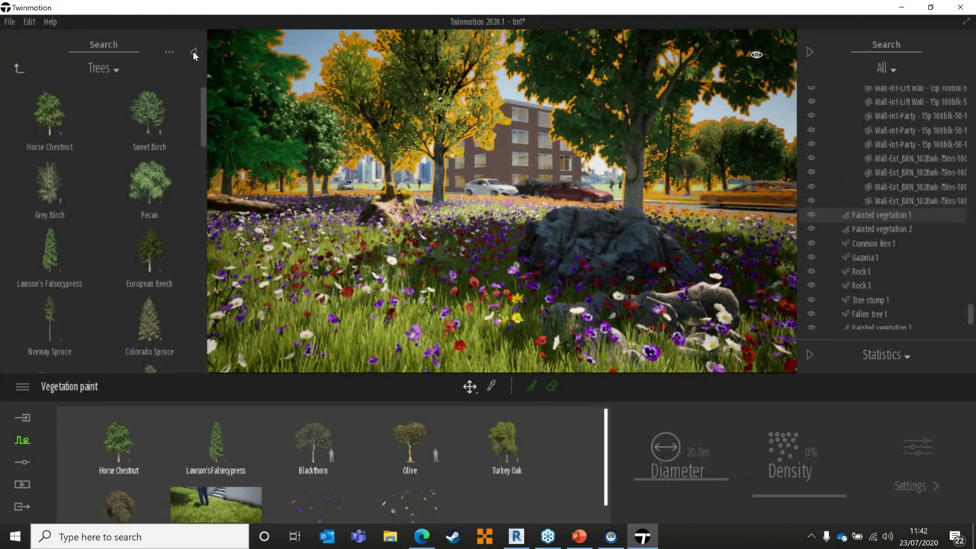
{"action": "left_click", "coordinate": [191, 48]}
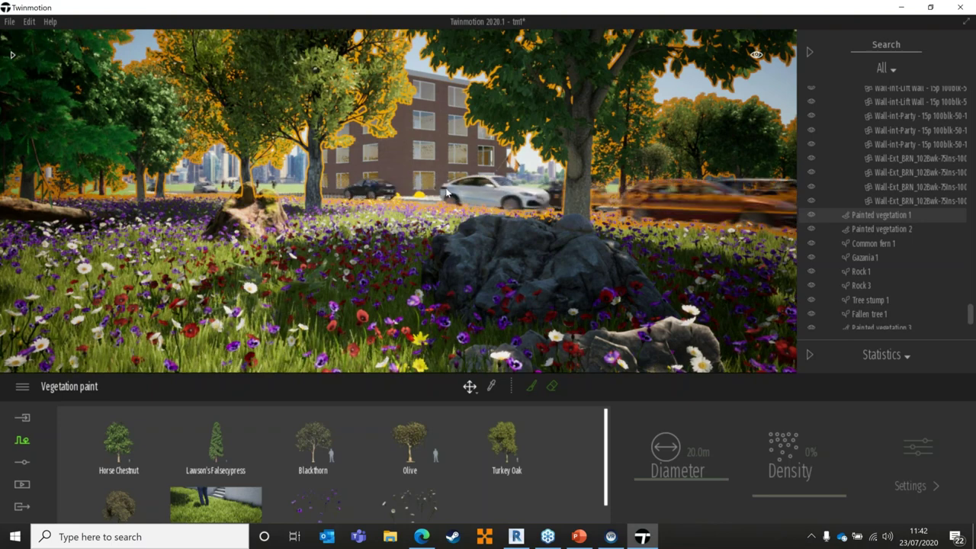
{"action": "left_click", "coordinate": [10, 22]}
{"action": "left_click", "coordinate": [29, 102]}
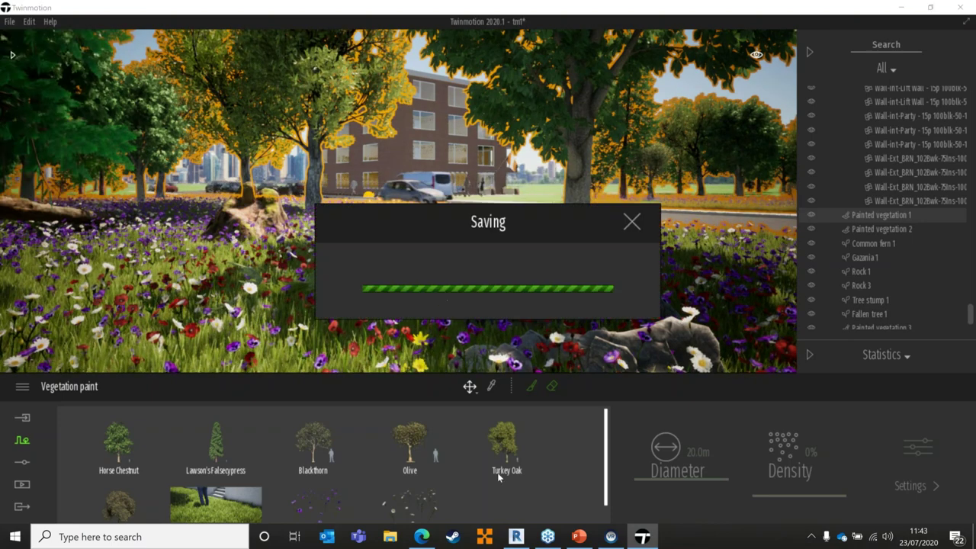
- Switch to Revit and delete the ground-floor window beside the revolving entrance door in the 3D view
{"action": "left_click", "coordinate": [526, 537]}
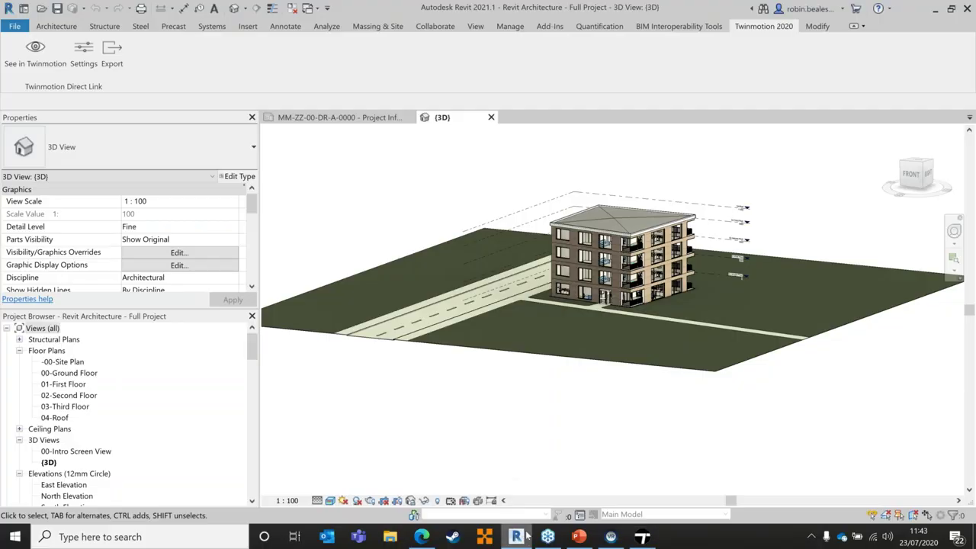
{"action": "scroll", "coordinate": [585, 305], "scroll_direction": "up", "scroll_amount": 8}
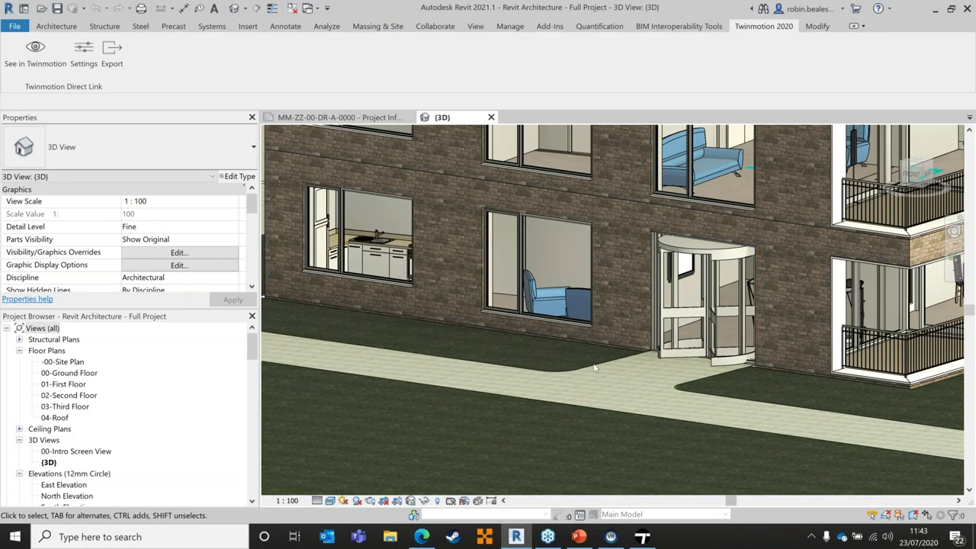
{"action": "middle_click_drag", "start_coordinate": [595, 368], "coordinate": [639, 375], "text": "shift"}
{"action": "left_click", "coordinate": [674, 391]}
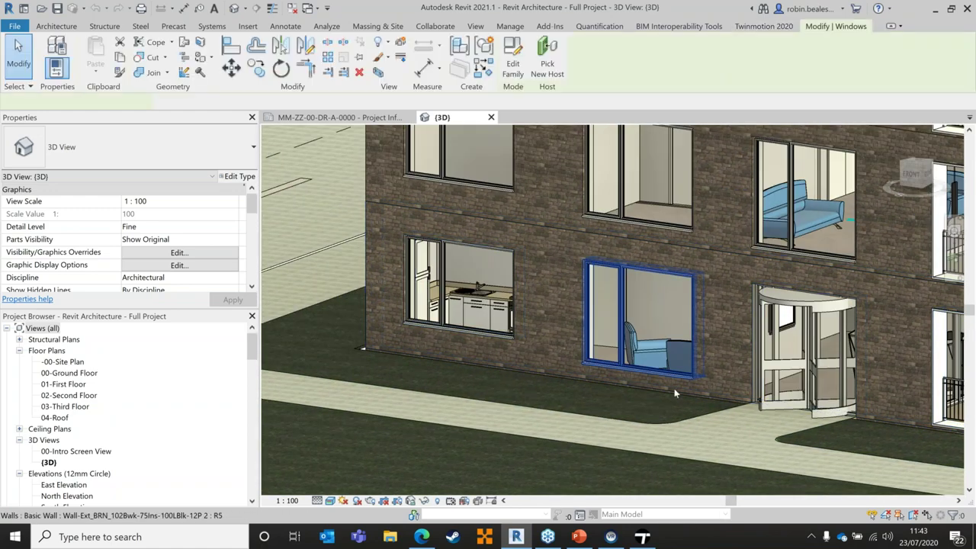
{"action": "key", "text": "Delete"}
{"action": "middle_click_drag", "start_coordinate": [483, 353], "coordinate": [562, 349]}
{"action": "scroll", "coordinate": [561, 348], "scroll_direction": "down", "scroll_amount": 4}
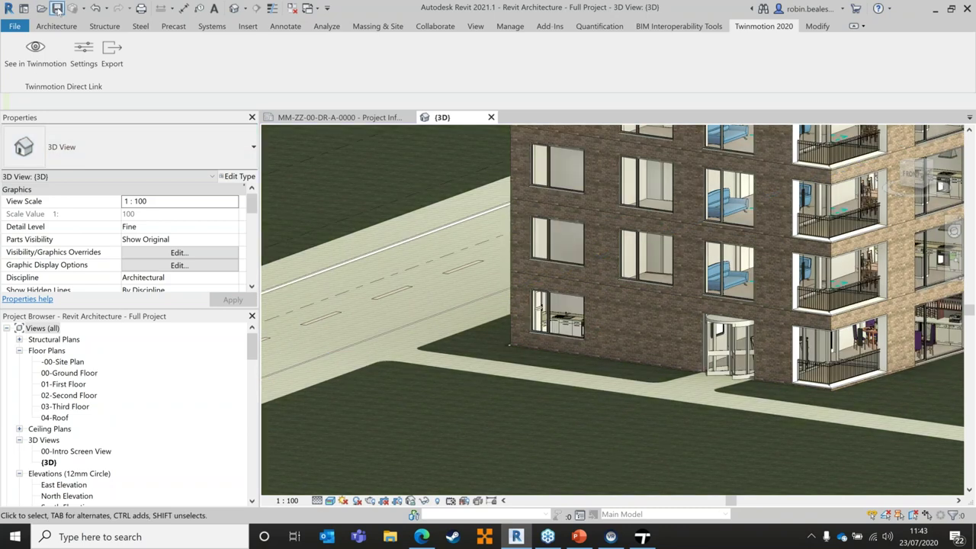
- Send the edited Revit model to Twinmotion through the direct link and check the facade there
{"action": "left_click", "coordinate": [38, 55]}
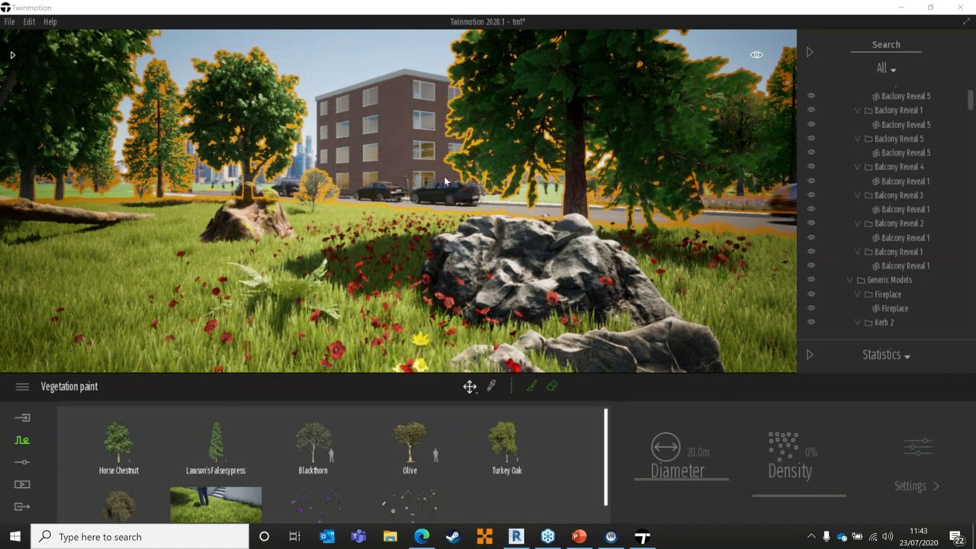
{"action": "middle_click_drag", "start_coordinate": [407, 201], "coordinate": [465, 201], "text": "shift"}
{"action": "key", "text": "Up"}
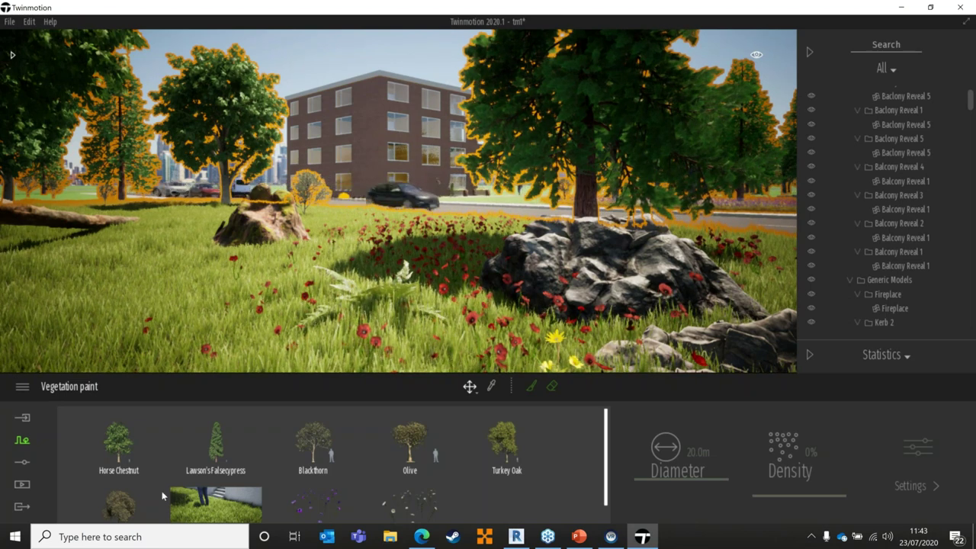
- Hide the scene graph and clear the painted vegetation selection
{"action": "left_click", "coordinate": [22, 461]}
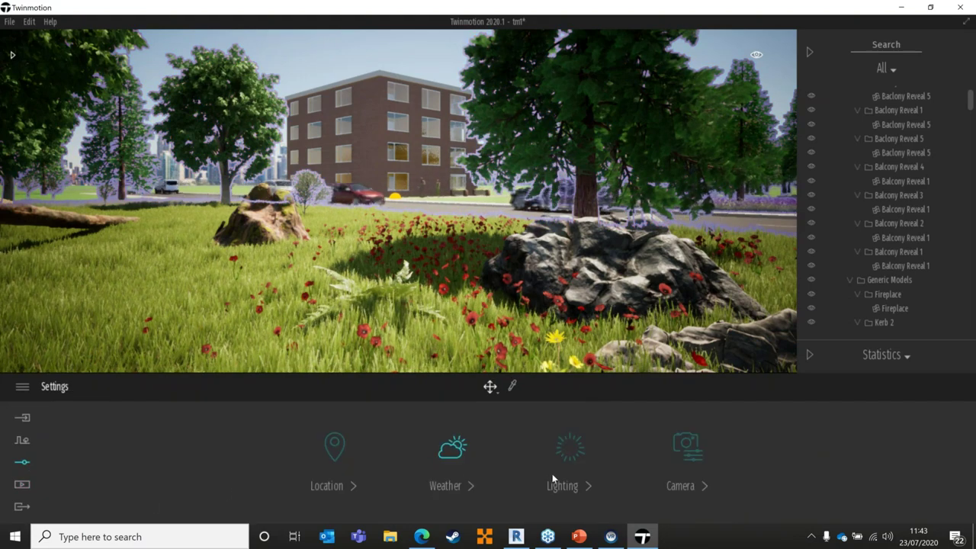
{"action": "left_click", "coordinate": [581, 470]}
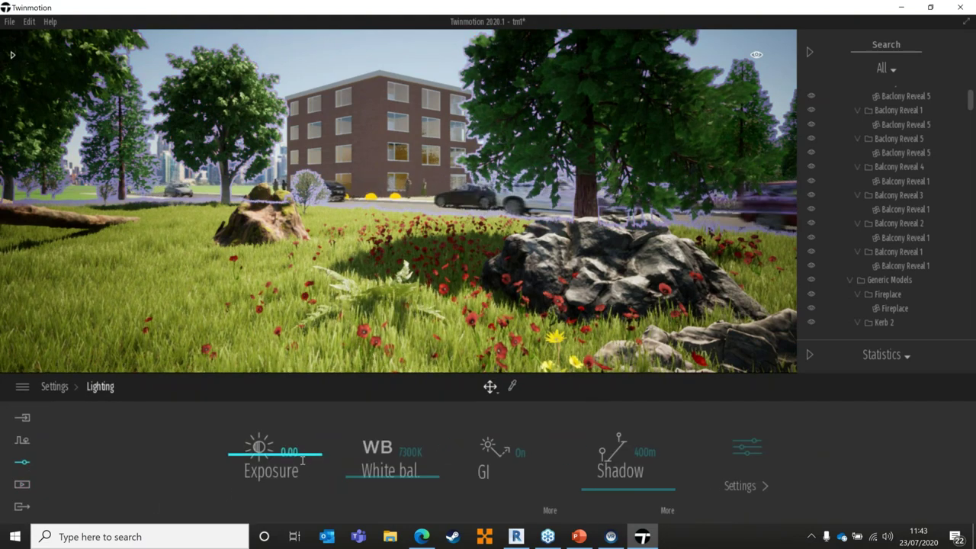
{"action": "left_click", "coordinate": [23, 441]}
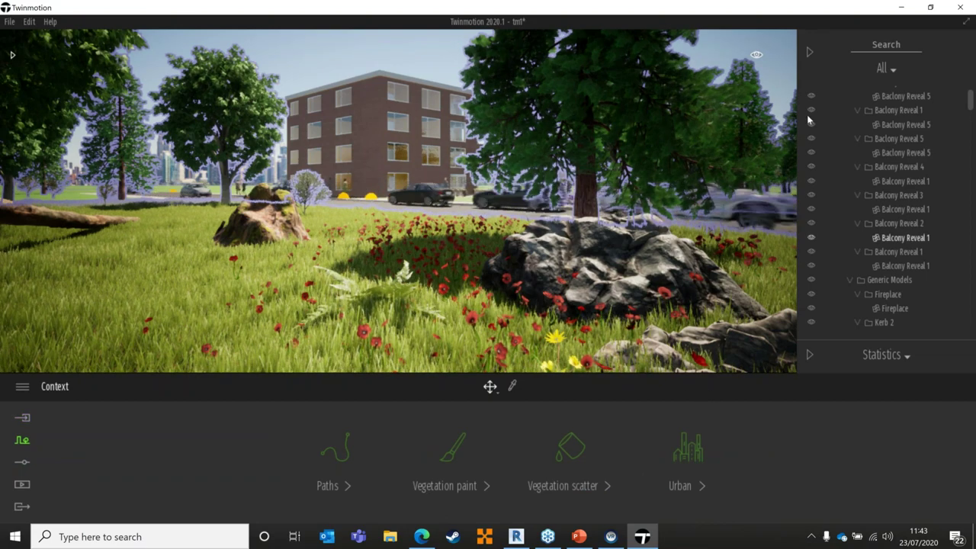
{"action": "left_click", "coordinate": [809, 51]}
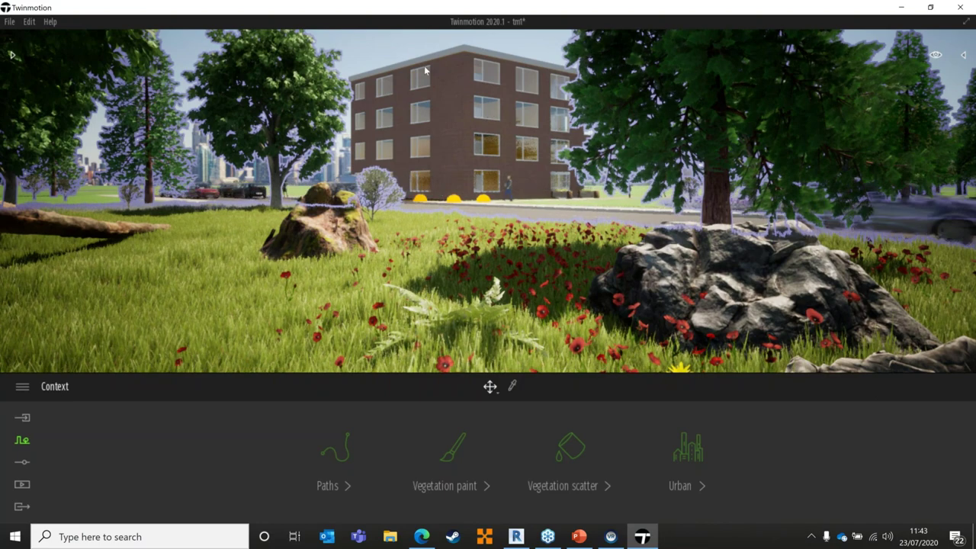
{"action": "left_click", "coordinate": [416, 45]}
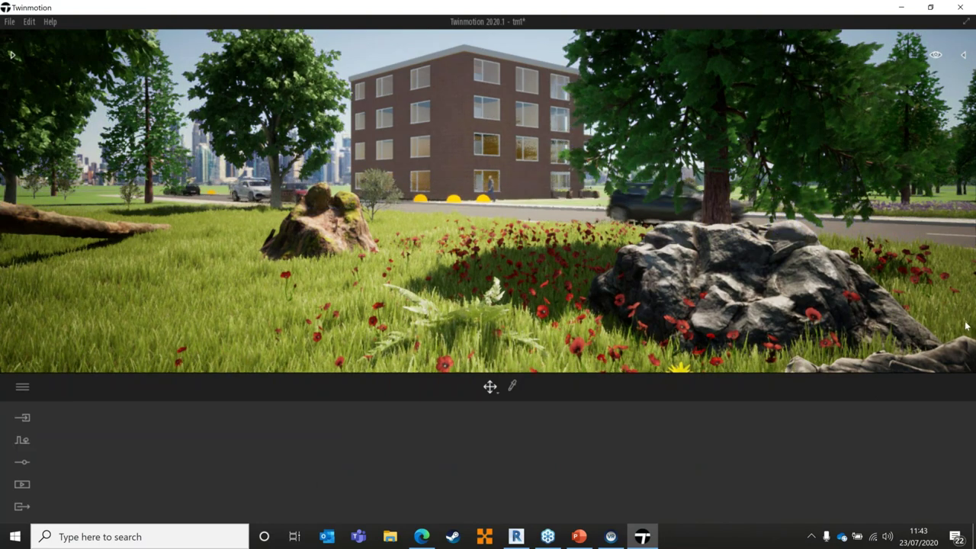
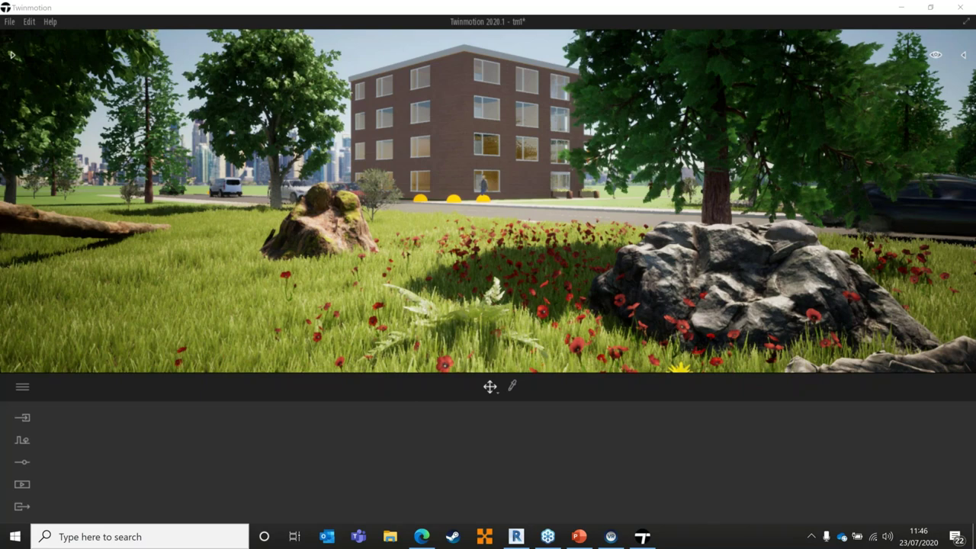
- Show the export options and bring up the library's Vegetation and landscape categories
{"action": "left_click", "coordinate": [12, 505]}
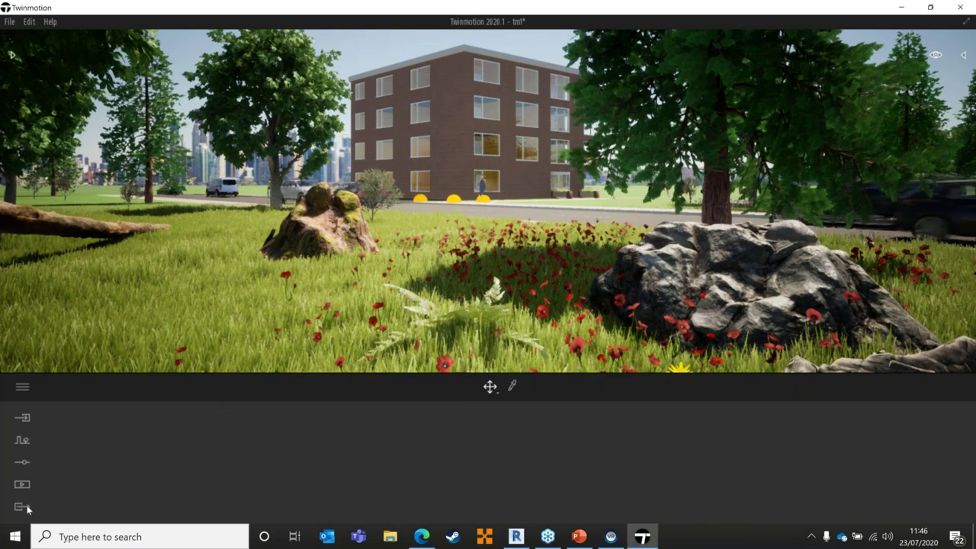
{"action": "left_click", "coordinate": [25, 507]}
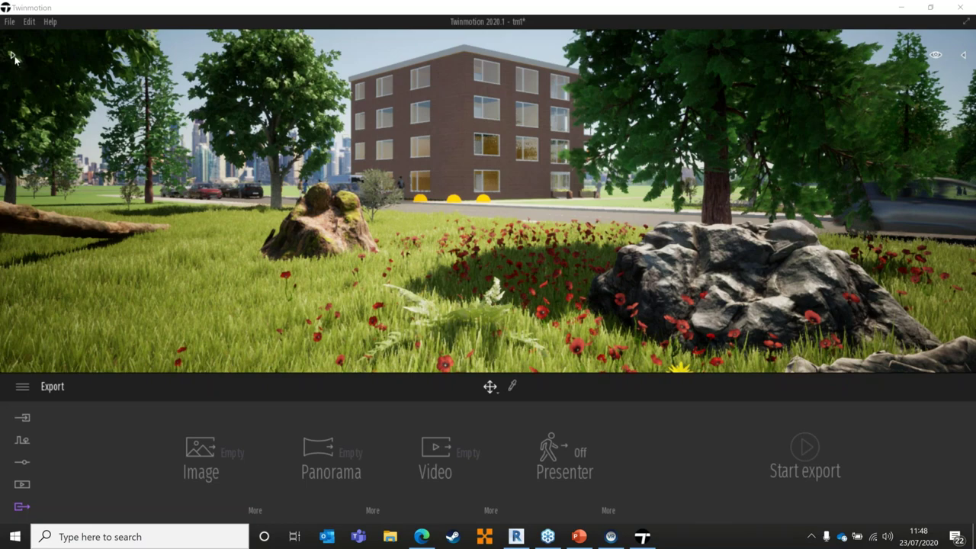
{"action": "left_click", "coordinate": [12, 56]}
{"action": "left_click", "coordinate": [17, 68]}
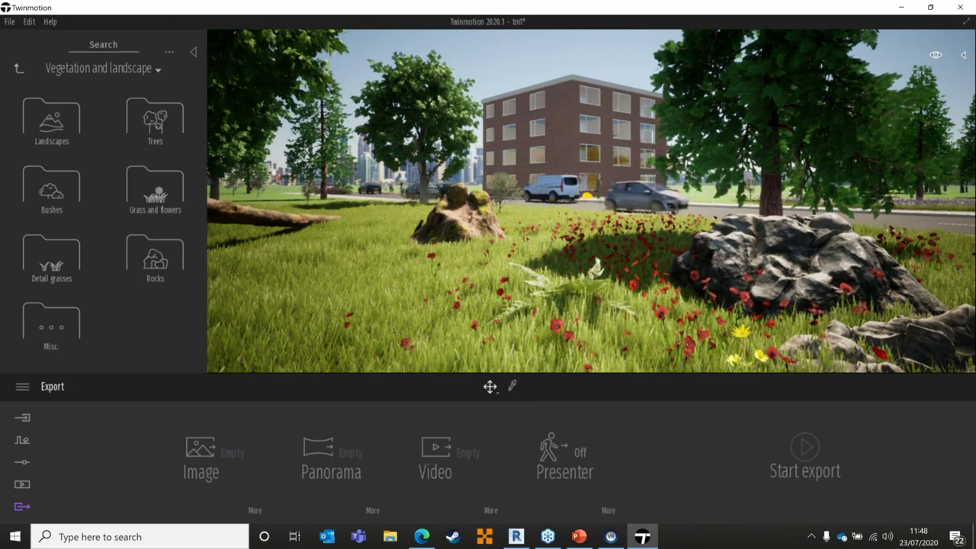
{"action": "double_click", "coordinate": [216, 4]}
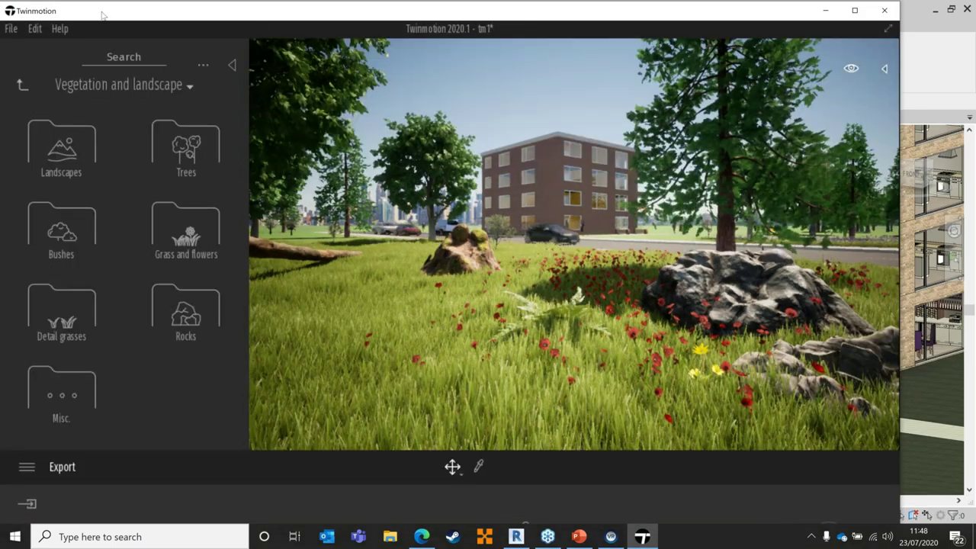
{"action": "double_click", "coordinate": [102, 15]}
{"action": "left_click", "coordinate": [8, 22]}
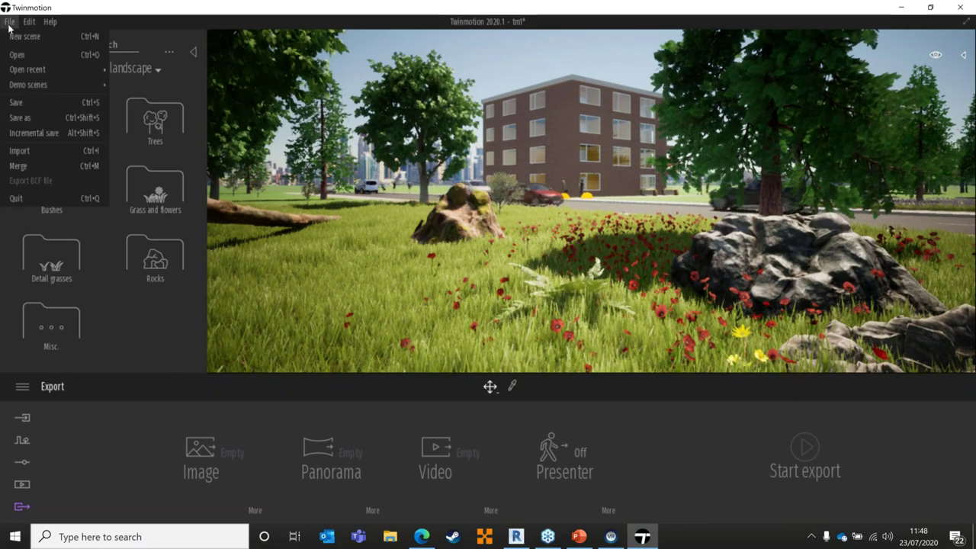
{"action": "left_click", "coordinate": [32, 119]}
{"action": "left_click", "coordinate": [231, 272]}
{"action": "left_click", "coordinate": [231, 271]}
{"action": "left_click", "coordinate": [442, 299]}
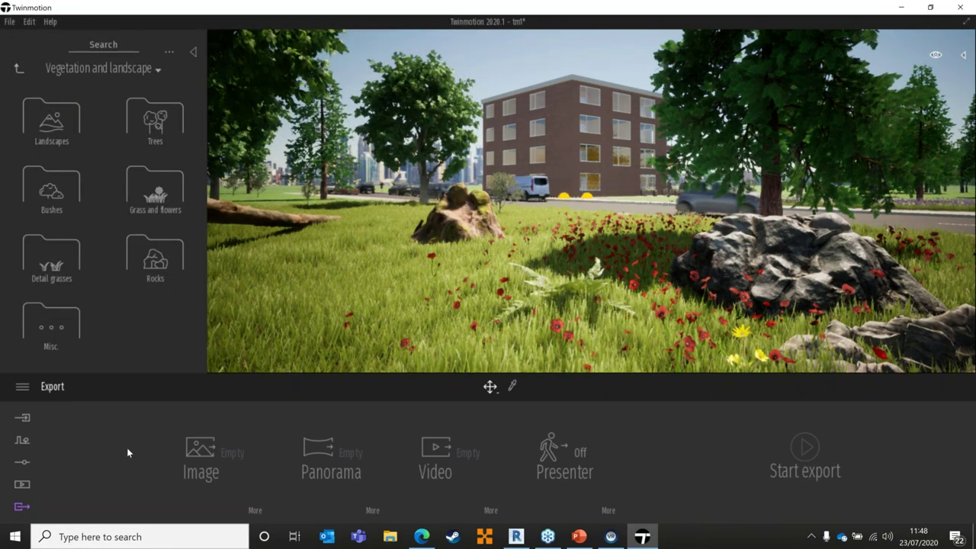
{"action": "left_click", "coordinate": [10, 24]}
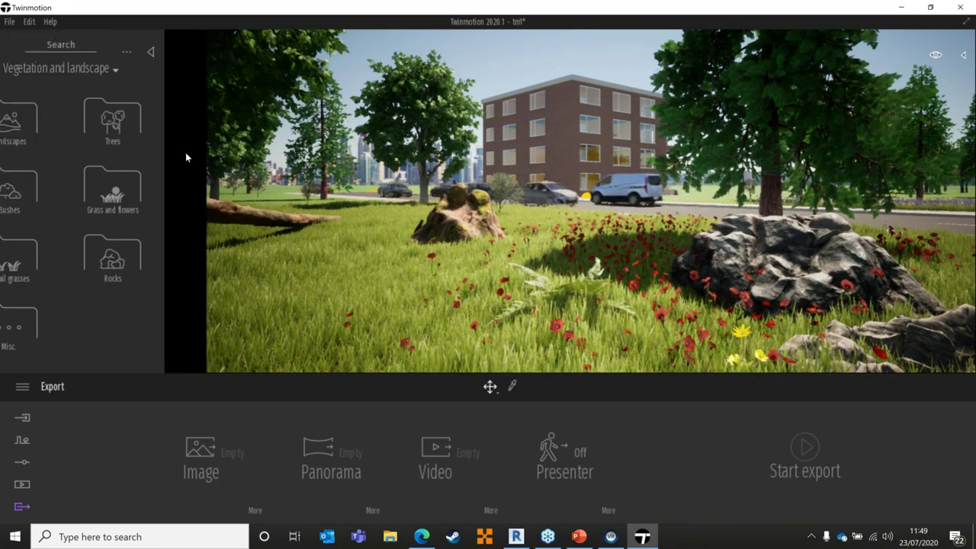
- Hide the asset library and change the scene's weather from sunny to cloudy
{"action": "left_click", "coordinate": [193, 51]}
{"action": "left_click", "coordinate": [24, 441]}
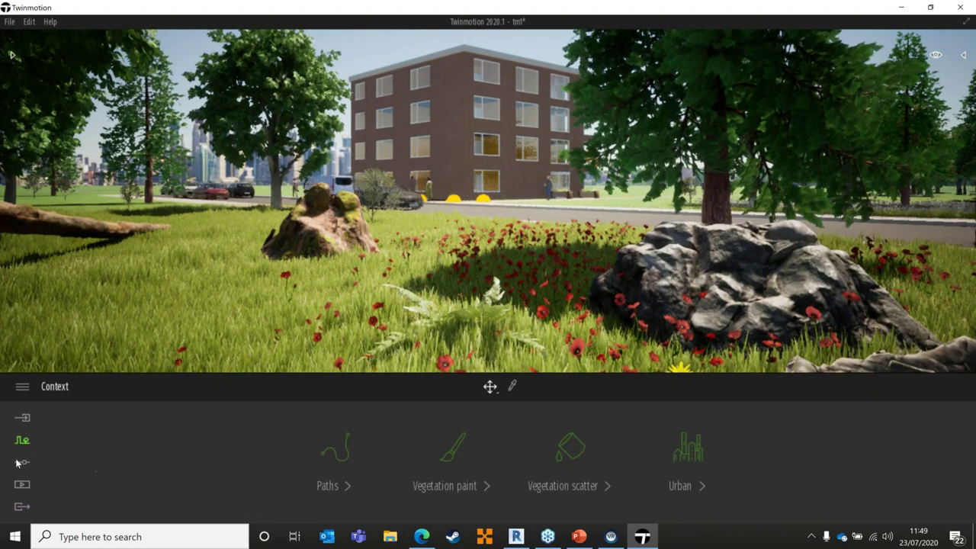
{"action": "left_click", "coordinate": [22, 462]}
{"action": "left_click", "coordinate": [451, 451]}
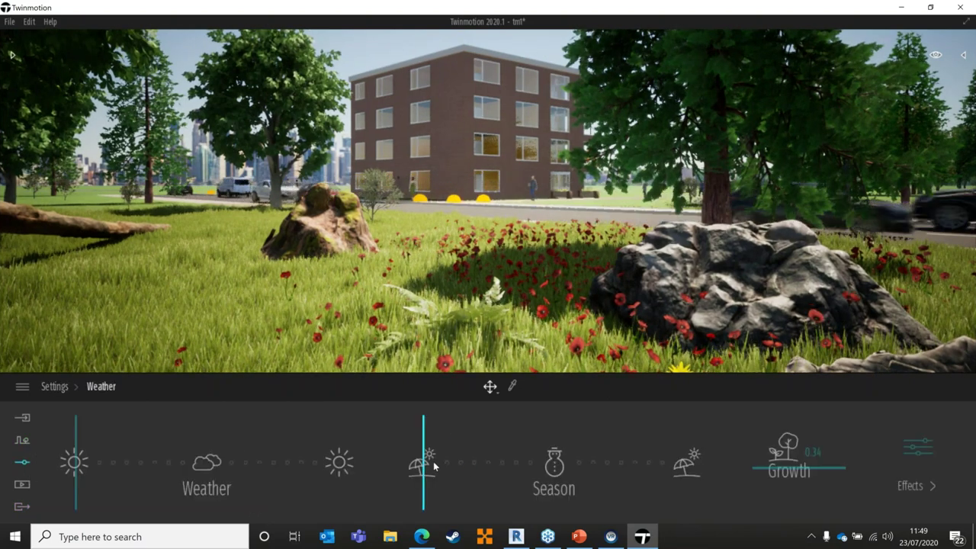
{"action": "left_click_drag", "start_coordinate": [74, 466], "coordinate": [203, 464]}
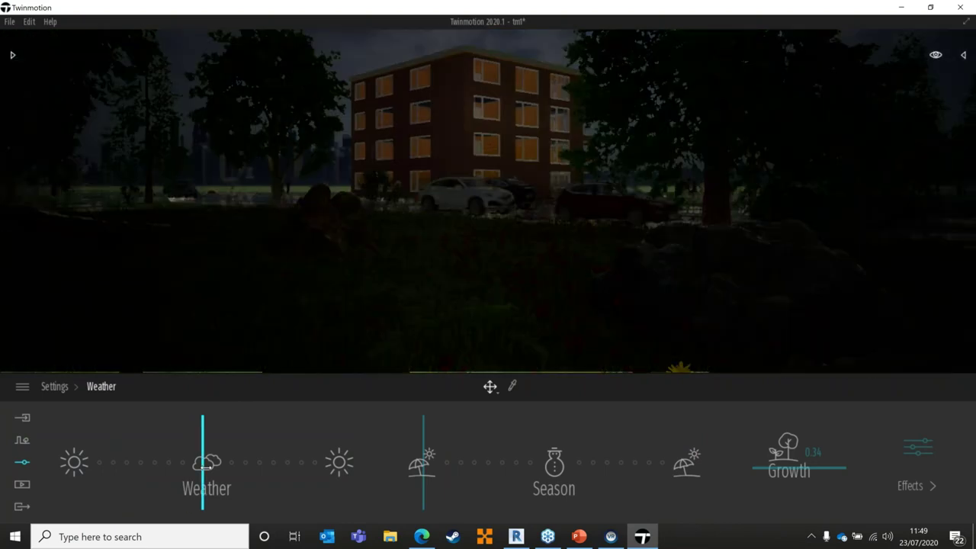
- Shift the season from summer through autumn to snowy winter and view the building in the snow
{"action": "left_click_drag", "start_coordinate": [423, 467], "coordinate": [492, 473]}
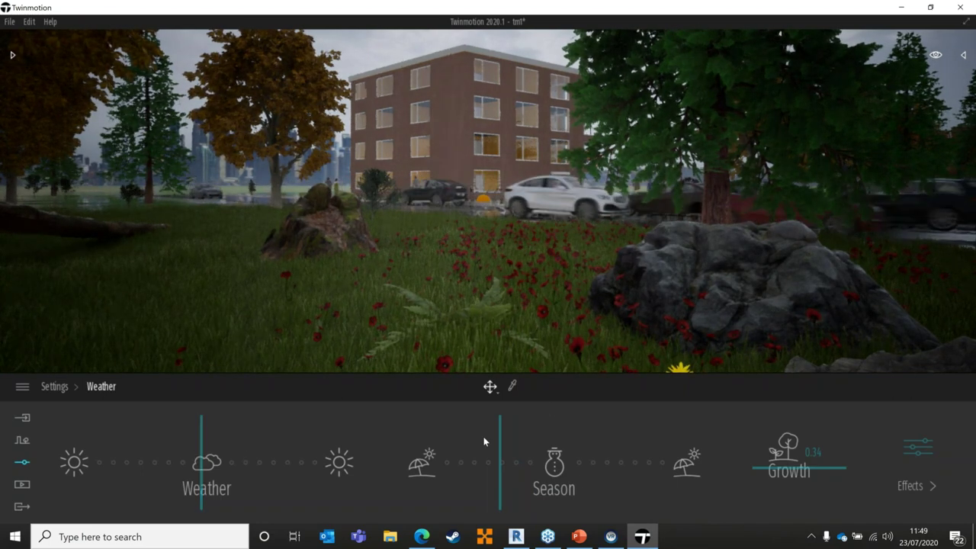
{"action": "left_click_drag", "start_coordinate": [536, 447], "coordinate": [559, 451]}
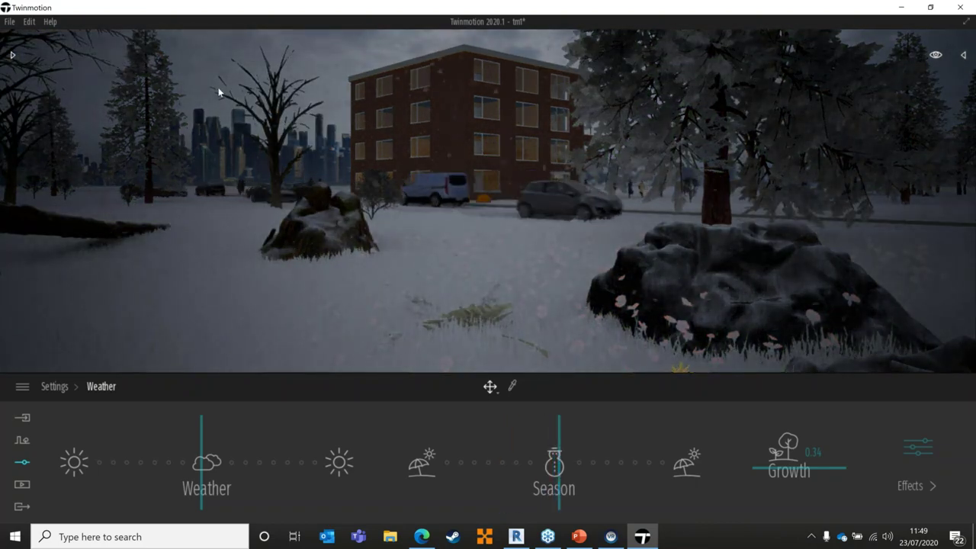
{"action": "left_click", "coordinate": [22, 441]}
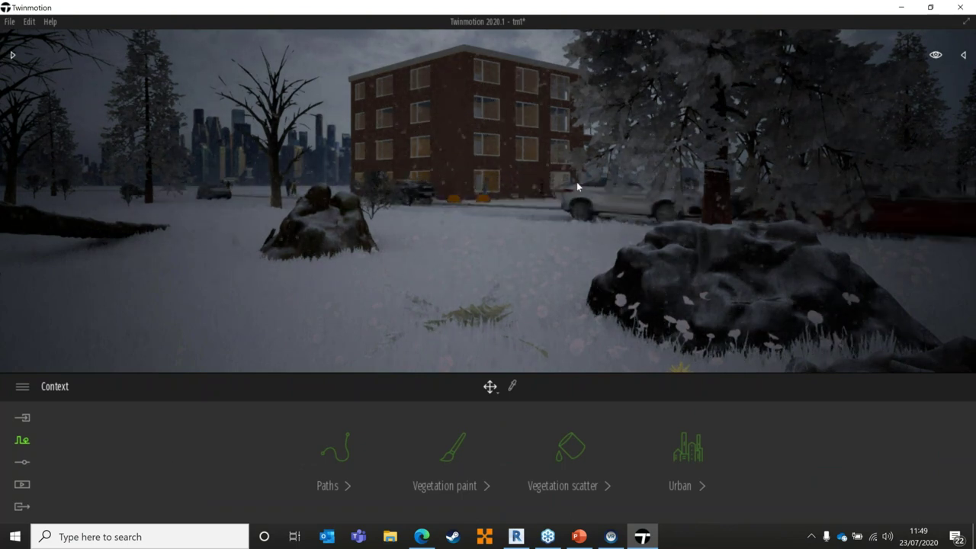
{"action": "right_click_drag", "start_coordinate": [563, 181], "coordinate": [560, 218]}
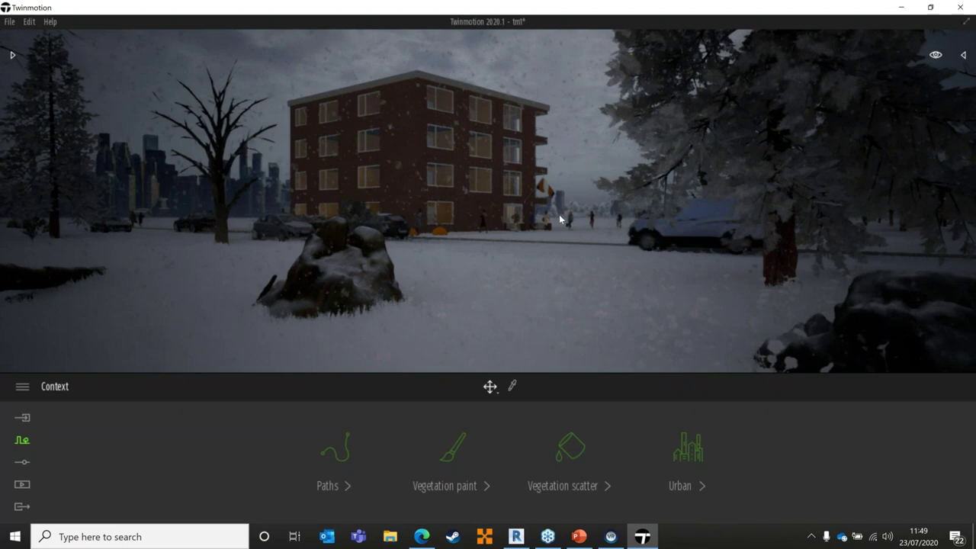
- In the weather effects, set the wind direction to 172° and the wind speed to 0.55
{"action": "left_click", "coordinate": [52, 462]}
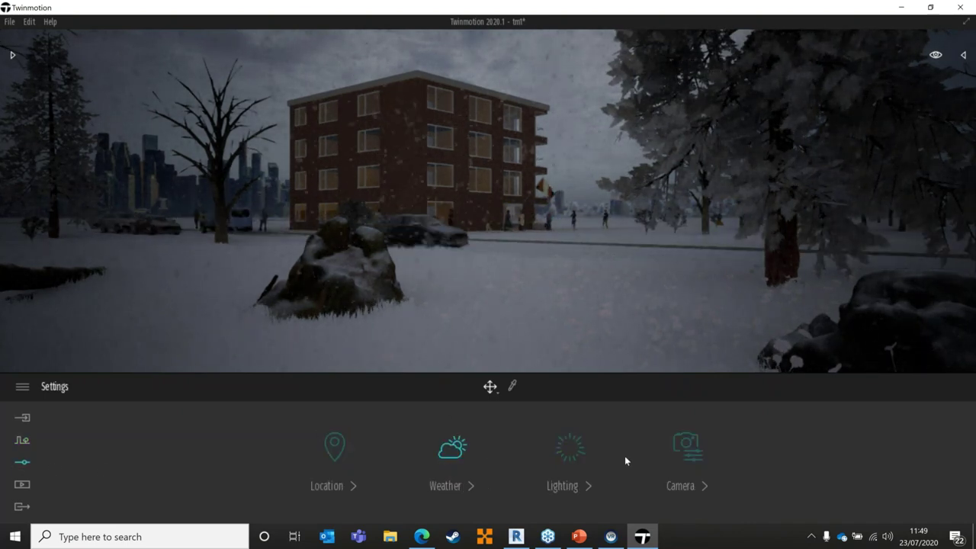
{"action": "left_click", "coordinate": [448, 458]}
{"action": "mouse_move", "coordinate": [801, 471]}
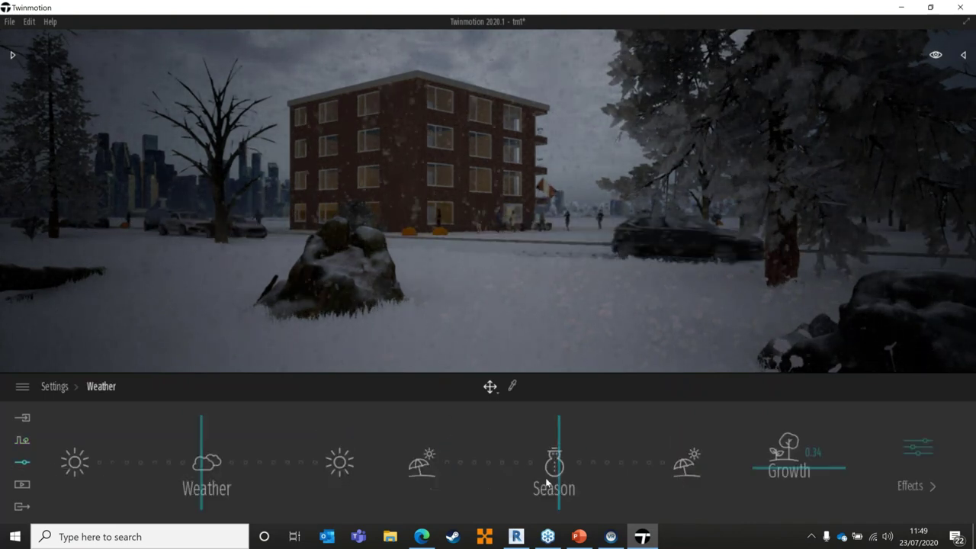
{"action": "left_click", "coordinate": [915, 473]}
{"action": "mouse_move", "coordinate": [405, 445]}
{"action": "left_mouse_down"}
{"action": "mouse_move", "coordinate": [410, 462]}
{"action": "mouse_move", "coordinate": [420, 408]}
{"action": "mouse_move", "coordinate": [412, 455]}
{"action": "left_mouse_up"}
{"action": "left_click_drag", "start_coordinate": [278, 465], "coordinate": [300, 364]}
{"action": "left_click_drag", "start_coordinate": [291, 431], "coordinate": [287, 486]}
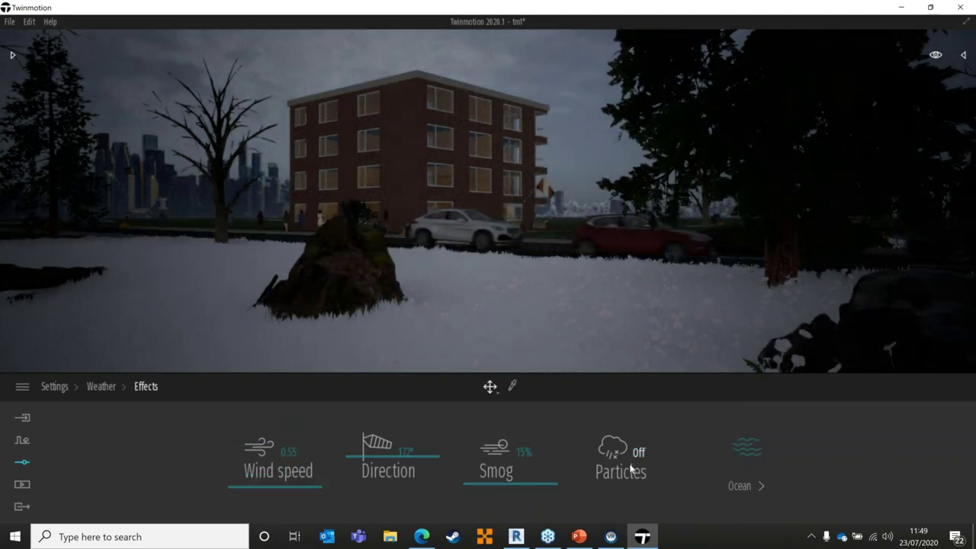
- Return the season to summer and the weather to full sunshine
{"action": "right_click_drag", "start_coordinate": [487, 201], "coordinate": [576, 304]}
{"action": "key", "text": "w"}
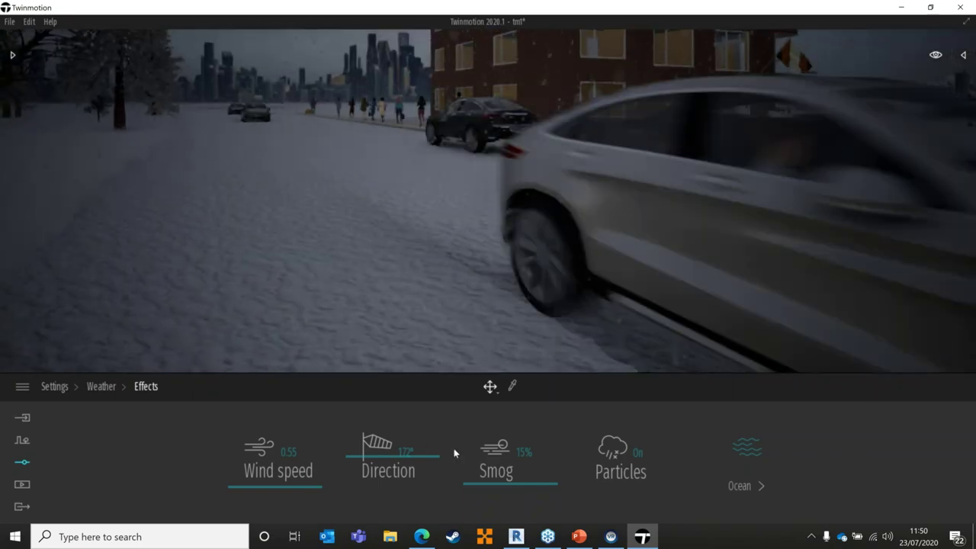
{"action": "left_click", "coordinate": [23, 443]}
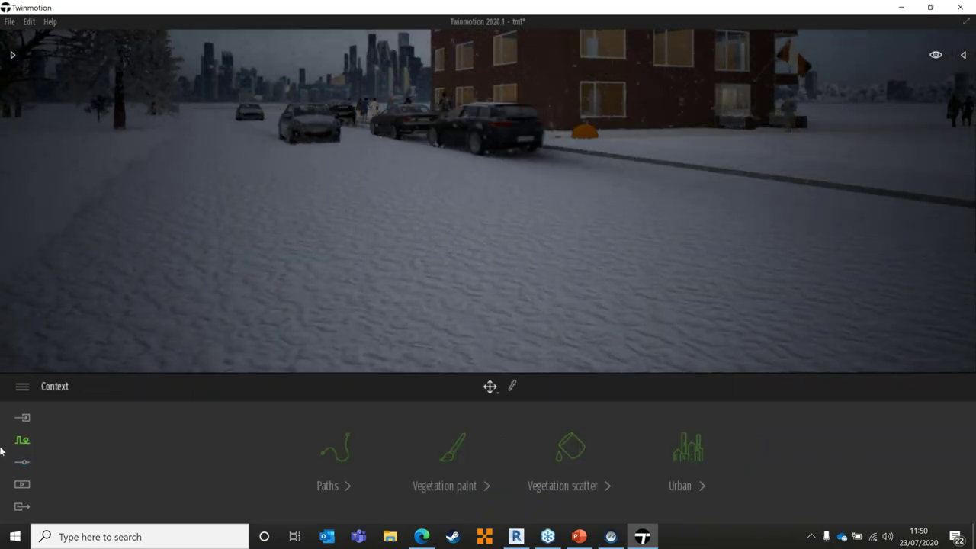
{"action": "left_click", "coordinate": [21, 465]}
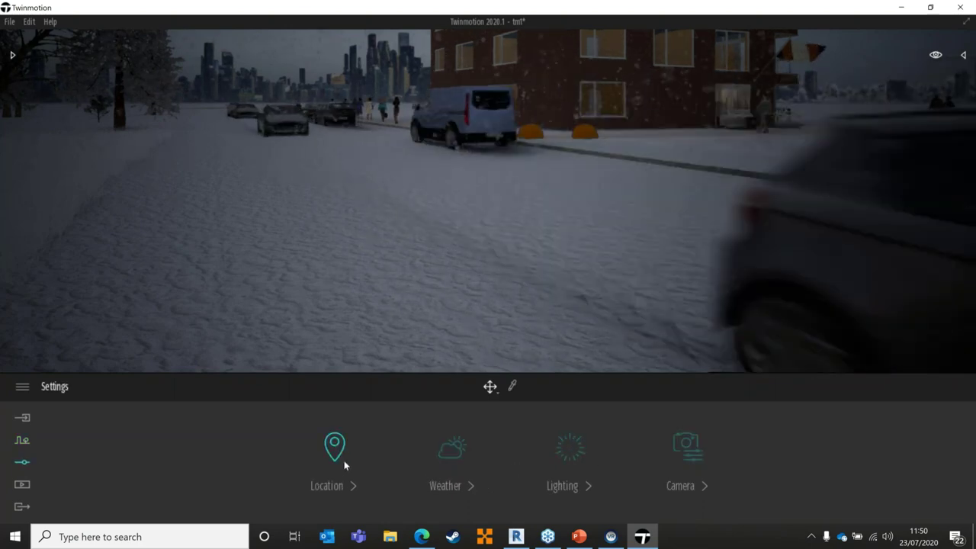
{"action": "left_click", "coordinate": [444, 456]}
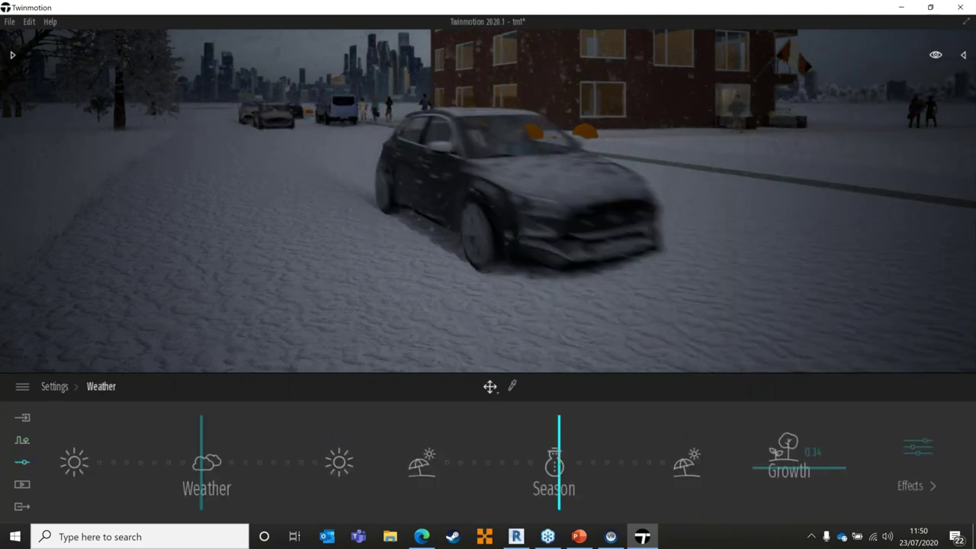
{"action": "left_click_drag", "start_coordinate": [560, 463], "coordinate": [411, 476]}
{"action": "left_click_drag", "start_coordinate": [200, 468], "coordinate": [75, 468]}
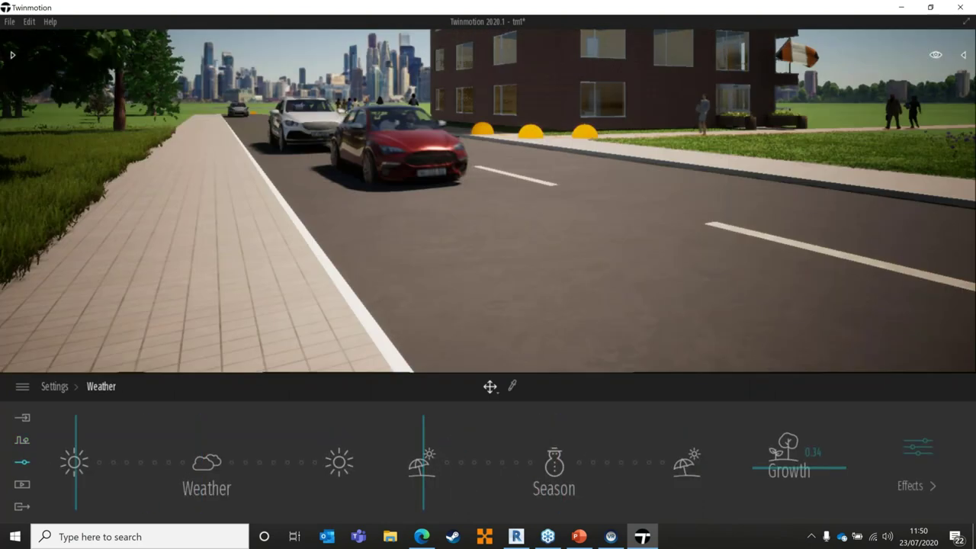
- Place a Zebra crossing decal from the object library on the near lane of the road
{"action": "left_click", "coordinate": [12, 55]}
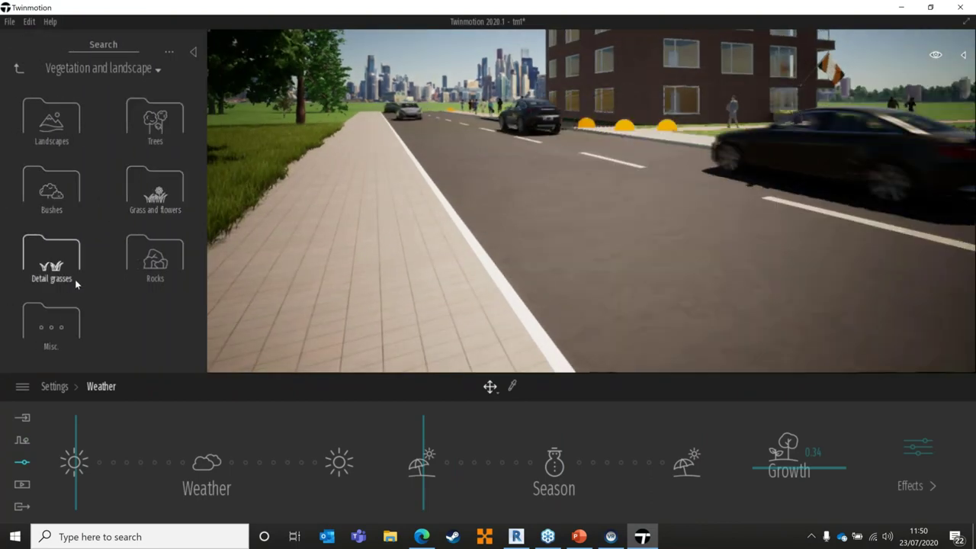
{"action": "left_click", "coordinate": [16, 69]}
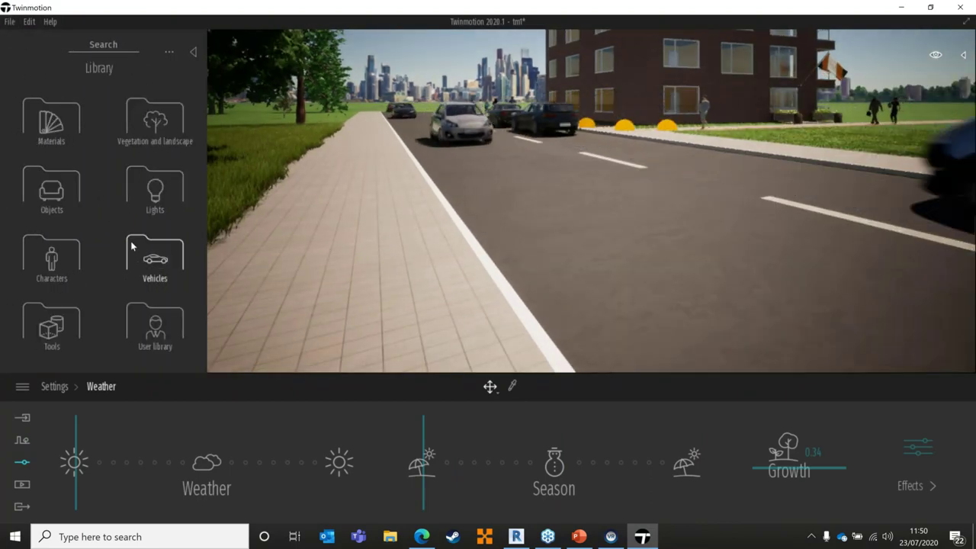
{"action": "left_click", "coordinate": [59, 188]}
{"action": "left_click", "coordinate": [152, 189]}
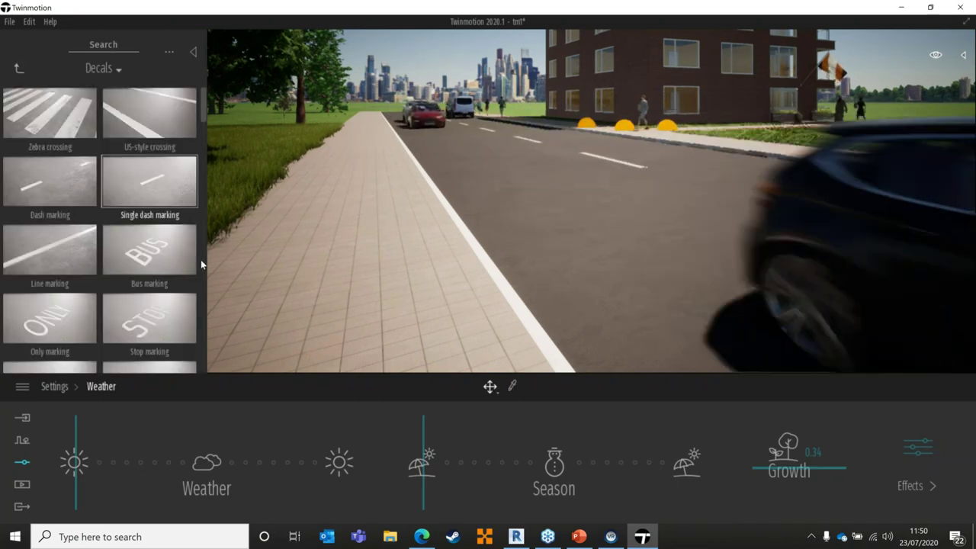
{"action": "left_click_drag", "start_coordinate": [69, 145], "coordinate": [543, 201]}
{"action": "left_click", "coordinate": [557, 211]}
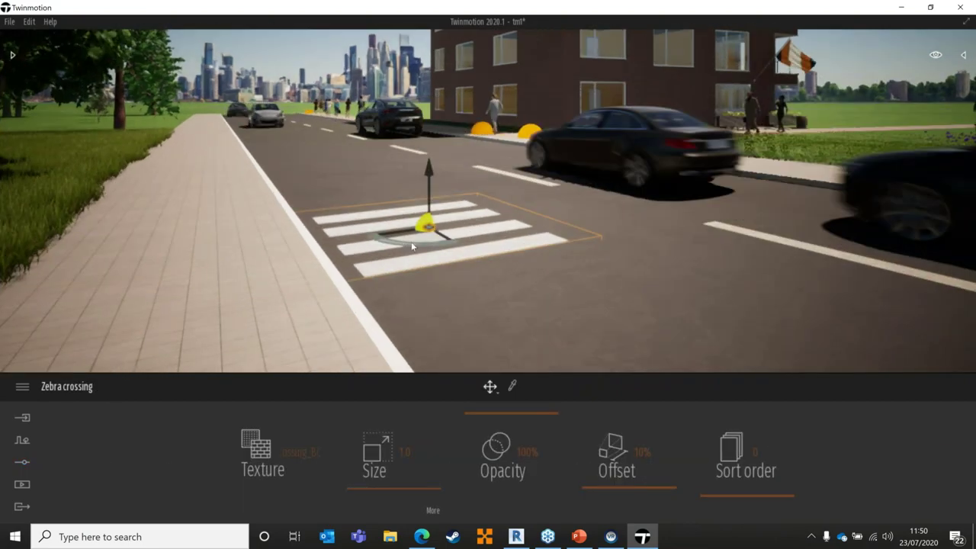
- Rotate the zebra crossing a quarter turn and copy it as instances spaced 2.88 m to span the road
{"action": "left_click_drag", "start_coordinate": [414, 249], "coordinate": [334, 246]}
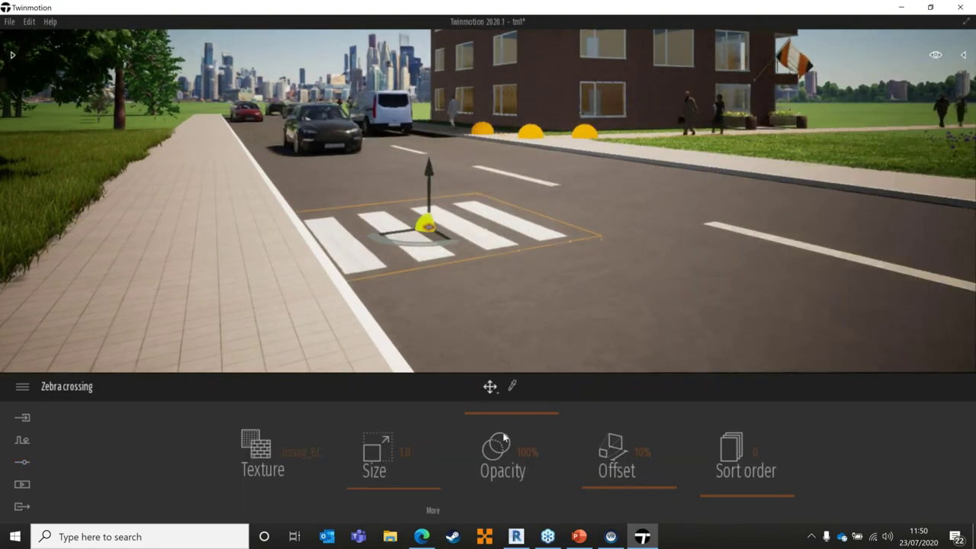
{"action": "left_click_drag", "start_coordinate": [406, 229], "coordinate": [610, 181], "text": "shift"}
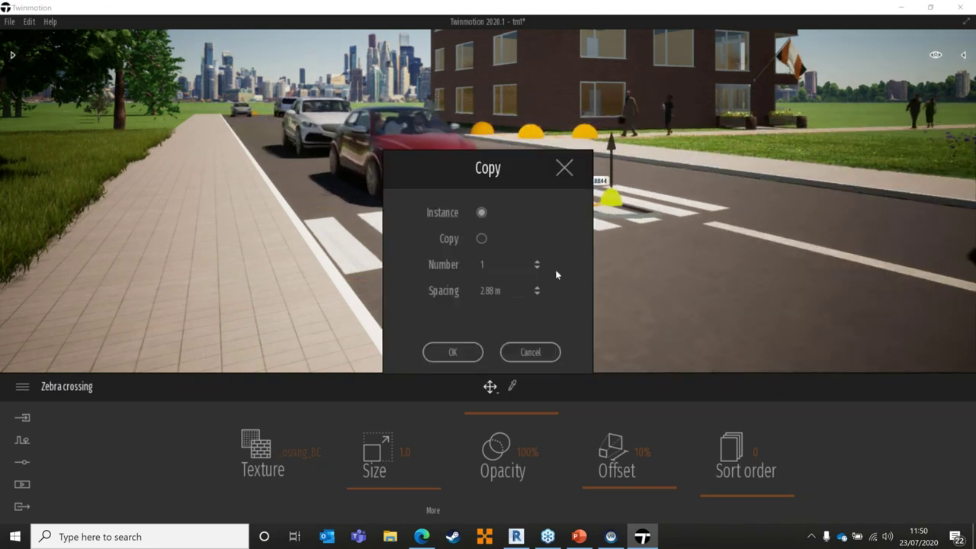
{"action": "left_click", "coordinate": [480, 352]}
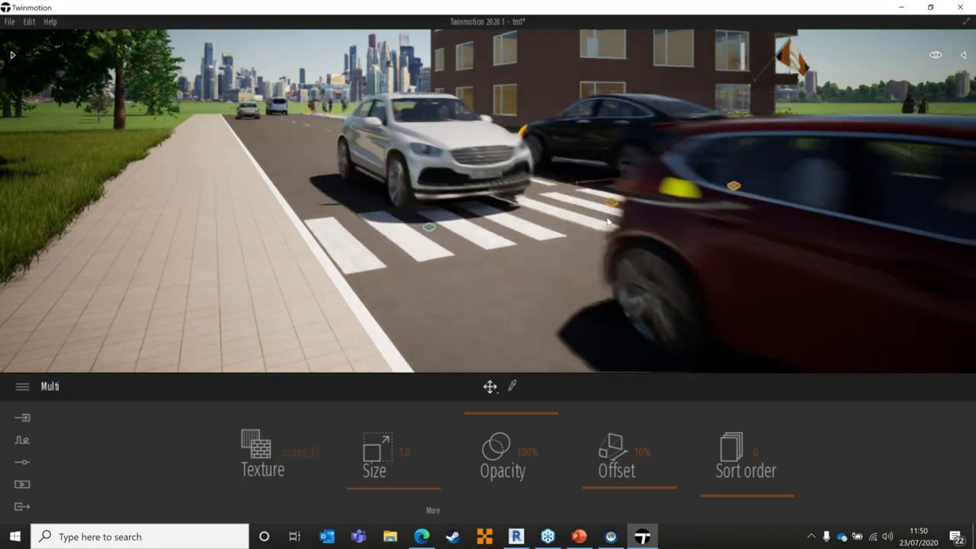
- Place a Hopscotch decal on the pavement beside the crossing and lower its opacity to 25%
{"action": "left_click", "coordinate": [11, 58]}
{"action": "scroll", "coordinate": [99, 286], "scroll_direction": "down", "scroll_amount": 10}
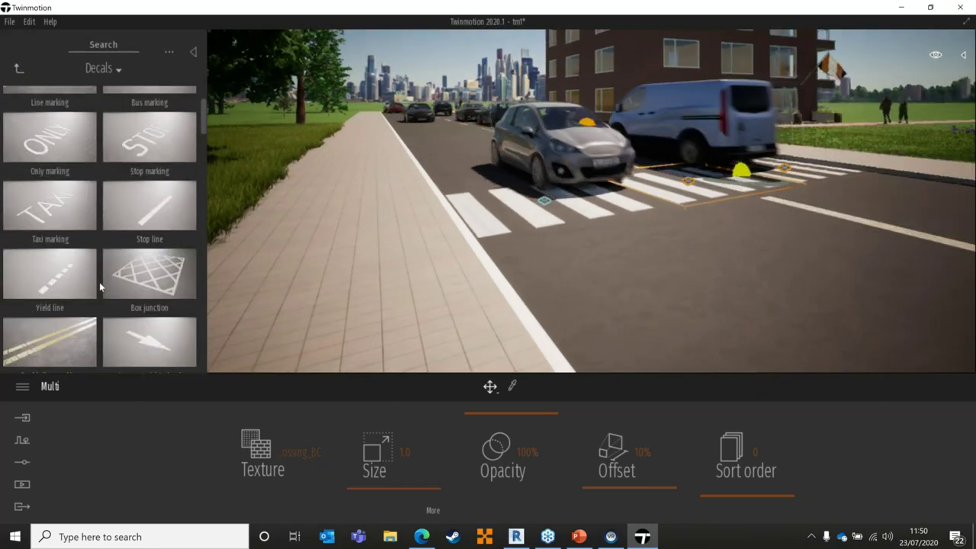
{"action": "scroll", "coordinate": [76, 290], "scroll_direction": "down", "scroll_amount": 5}
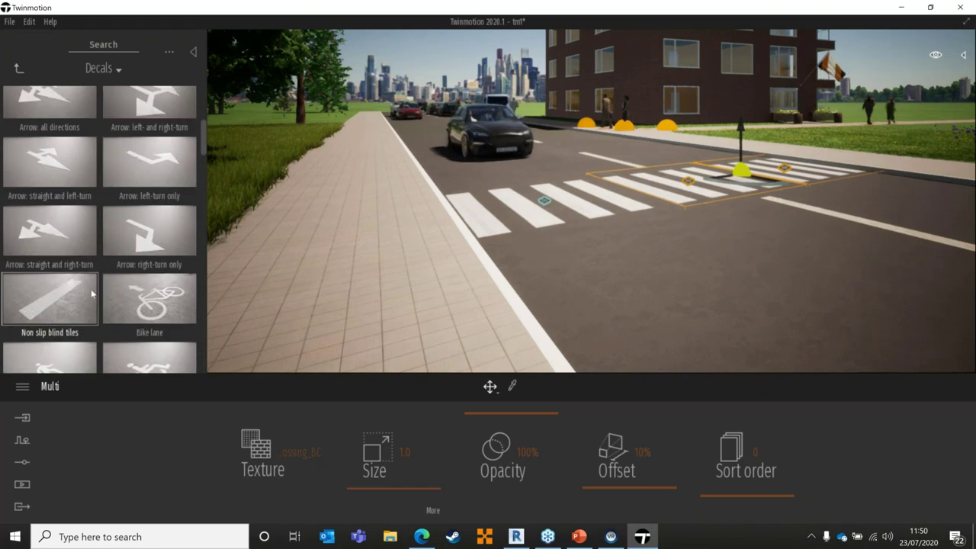
{"action": "scroll", "coordinate": [116, 293], "scroll_direction": "down", "scroll_amount": 10}
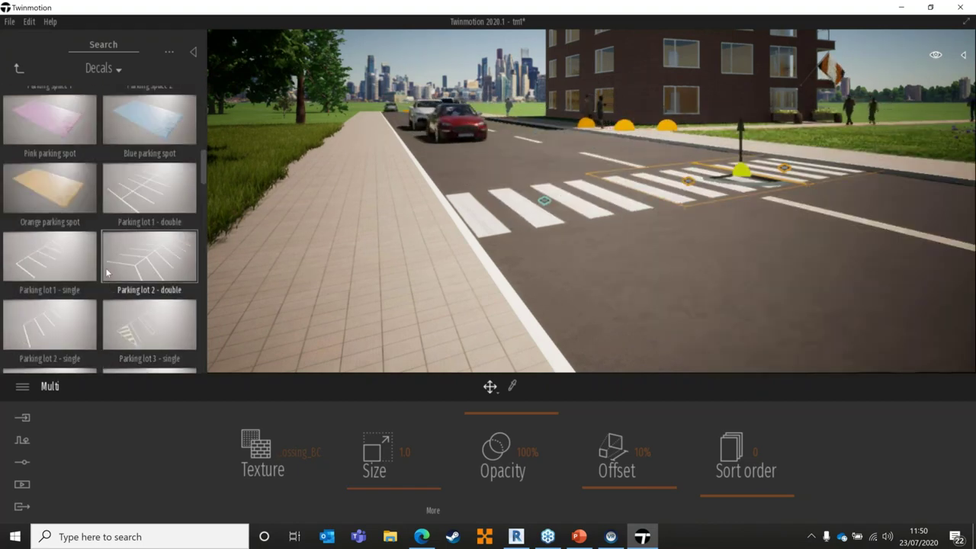
{"action": "left_click_drag", "start_coordinate": [76, 282], "coordinate": [348, 259]}
{"action": "left_click_drag", "start_coordinate": [227, 313], "coordinate": [287, 241]}
{"action": "middle_click_drag", "start_coordinate": [265, 254], "coordinate": [291, 261]}
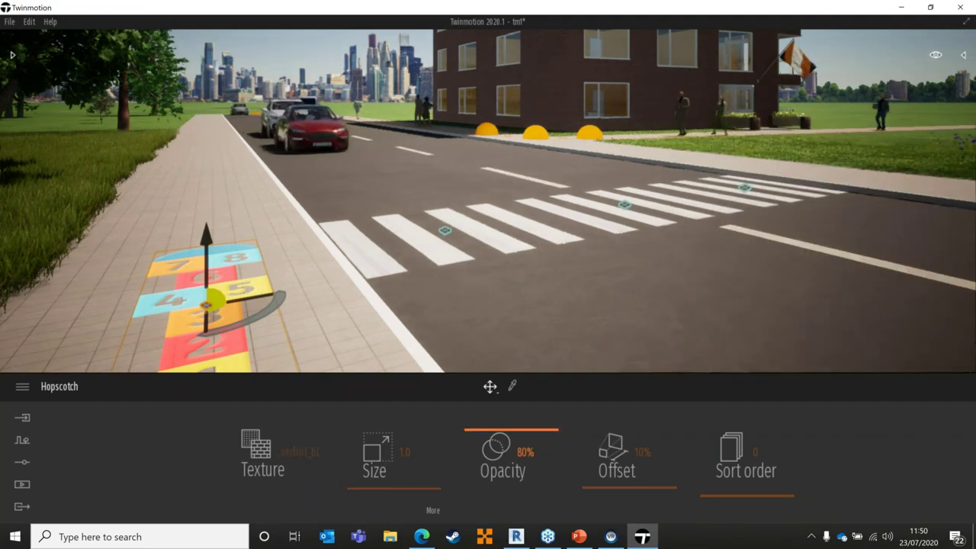
{"action": "left_click_drag", "start_coordinate": [544, 431], "coordinate": [546, 468]}
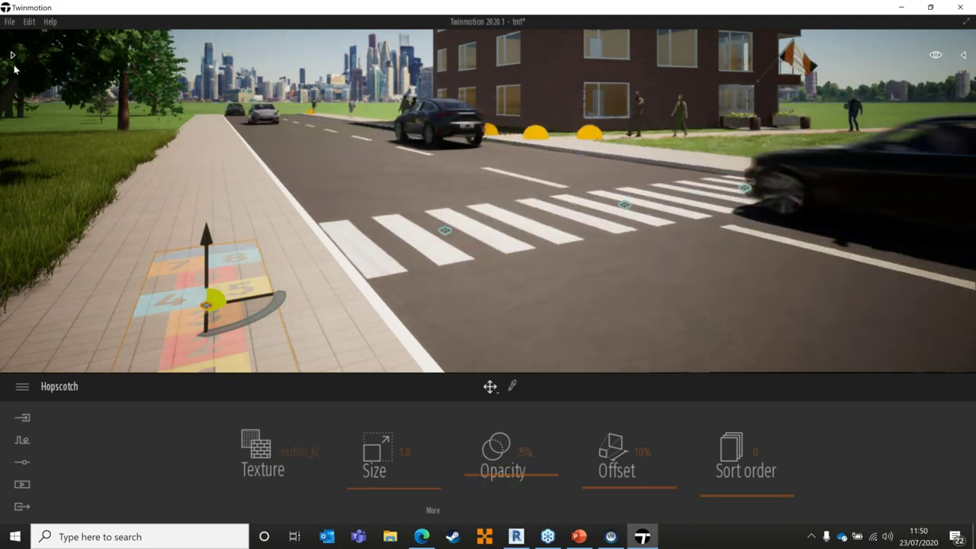
- Place a Puddle 1 decal on the road in front of the zebra crossing
{"action": "left_click", "coordinate": [11, 54]}
{"action": "scroll", "coordinate": [119, 293], "scroll_direction": "down", "scroll_amount": 3}
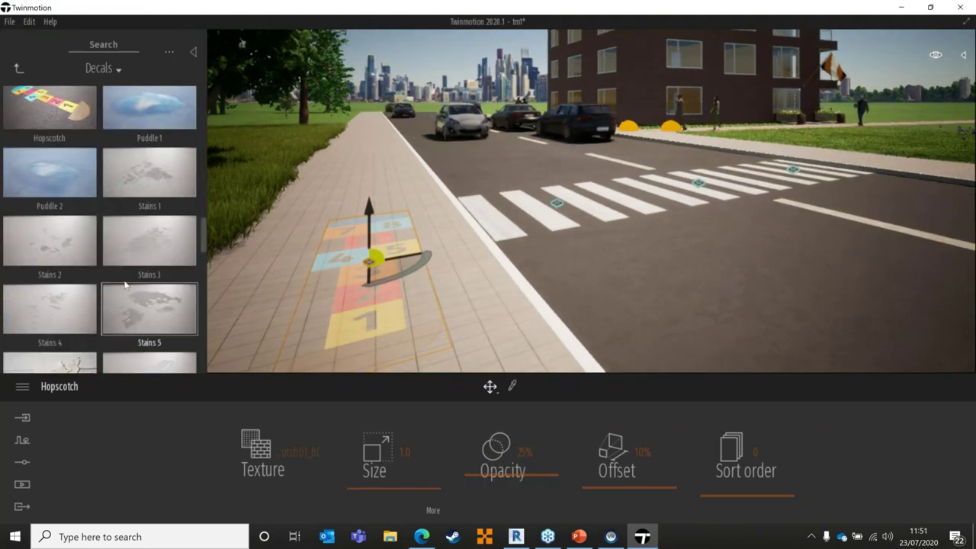
{"action": "scroll", "coordinate": [120, 288], "scroll_direction": "up", "scroll_amount": 1}
{"action": "left_click_drag", "start_coordinate": [157, 202], "coordinate": [595, 324]}
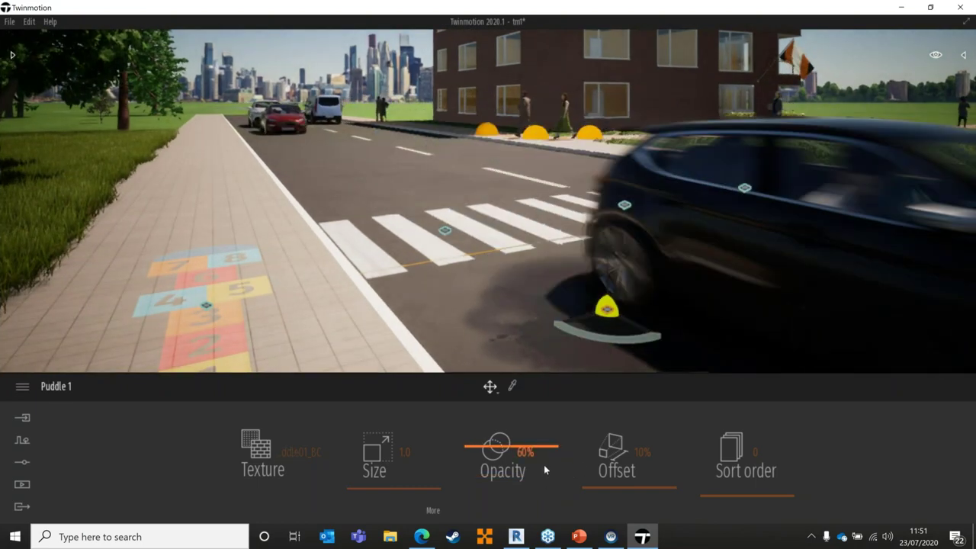
- Add a Cement patch decal to the pavement beyond the hopscotch and an Asphalt patch 05 decal to the road at the crossing
{"action": "left_click", "coordinate": [11, 54]}
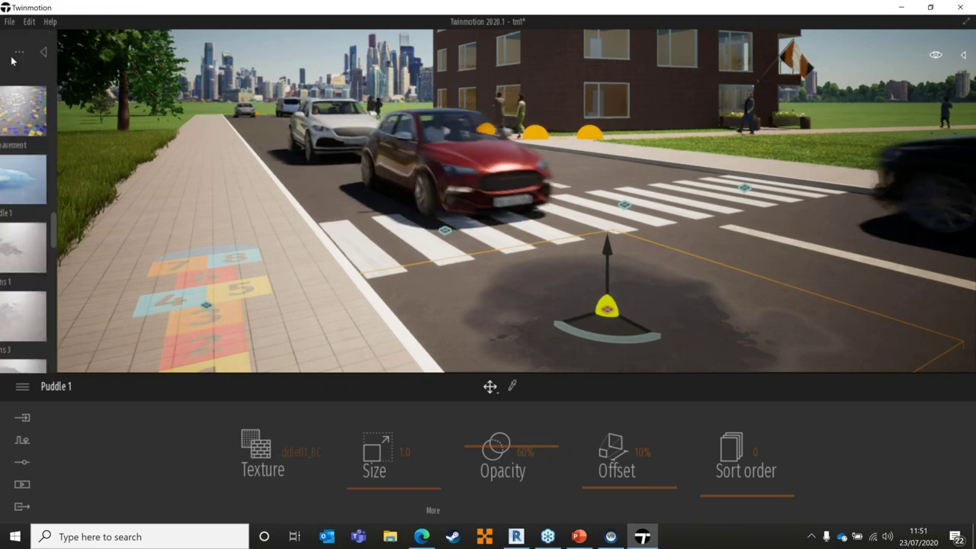
{"action": "scroll", "coordinate": [126, 224], "scroll_direction": "down", "scroll_amount": 4}
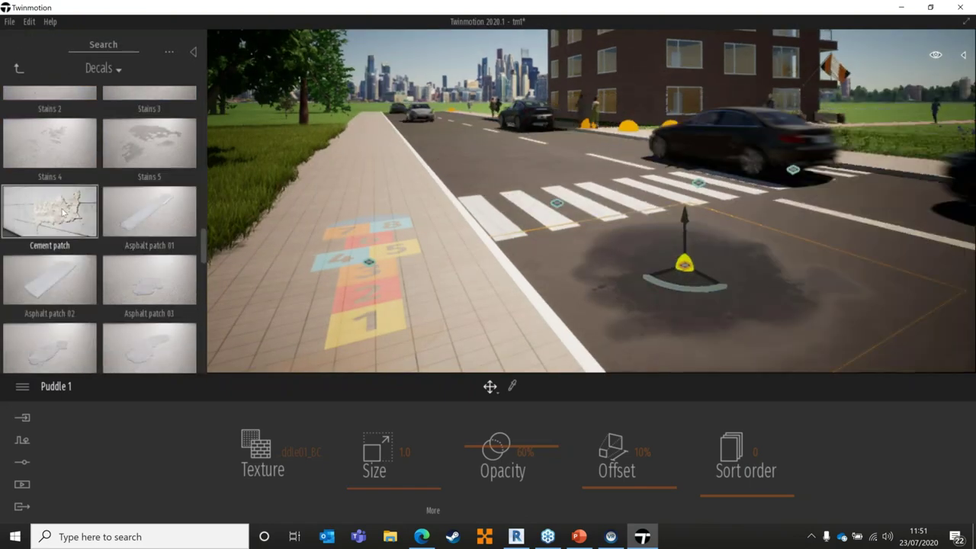
{"action": "left_click_drag", "start_coordinate": [58, 209], "coordinate": [372, 181]}
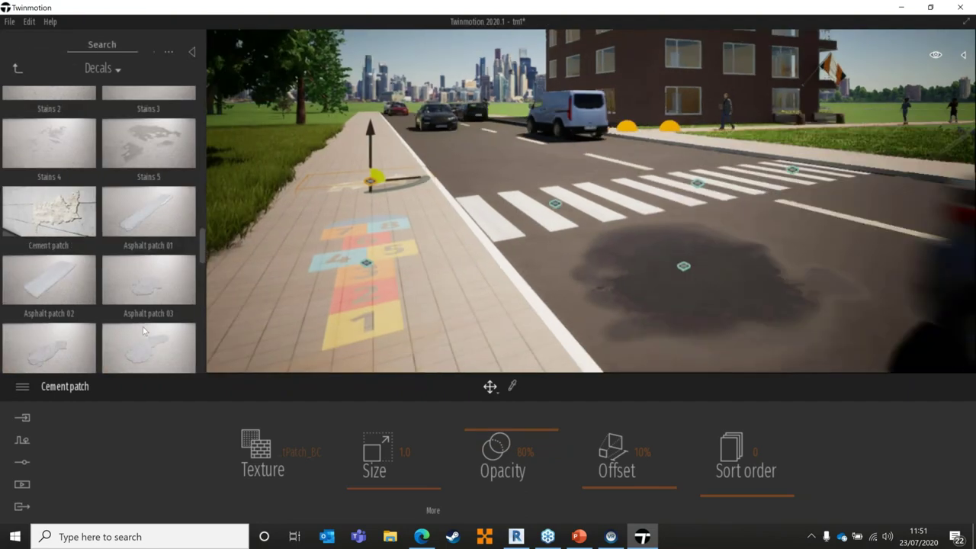
{"action": "mouse_move", "coordinate": [143, 332]}
{"action": "left_mouse_down"}
{"action": "mouse_move", "coordinate": [606, 226]}
{"action": "mouse_move", "coordinate": [579, 221]}
{"action": "mouse_move", "coordinate": [540, 191]}
{"action": "left_mouse_up"}
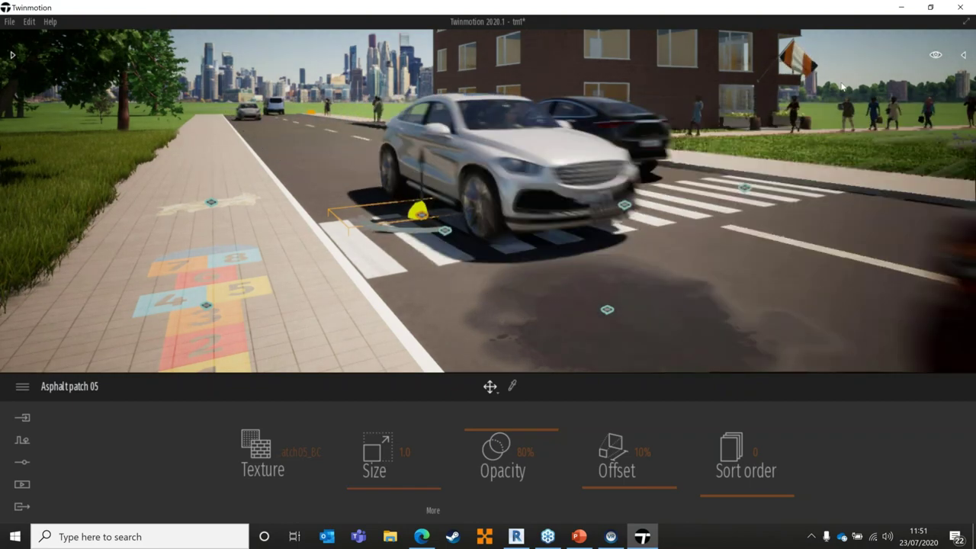
- Examine the building, street traffic and pedestrian path from a raised viewpoint
{"action": "right_click_drag", "start_coordinate": [799, 111], "coordinate": [788, 136]}
{"action": "middle_click_drag", "start_coordinate": [788, 136], "coordinate": [793, 115]}
{"action": "right_click_drag", "start_coordinate": [793, 115], "coordinate": [793, 92]}
{"action": "middle_click_drag", "start_coordinate": [476, 103], "coordinate": [477, 135]}
{"action": "scroll", "coordinate": [476, 135], "scroll_direction": "down", "scroll_amount": 2}
{"action": "right_click_drag", "start_coordinate": [477, 135], "coordinate": [487, 129]}
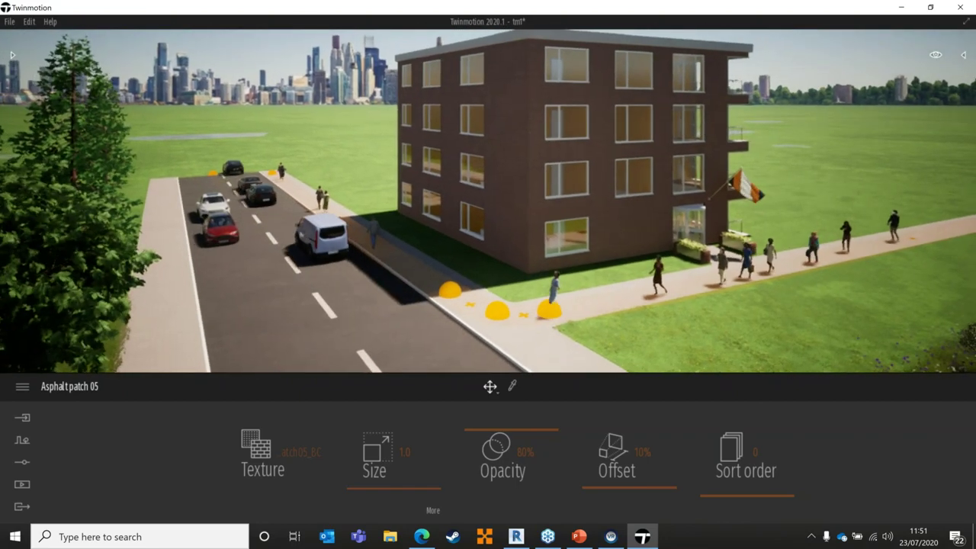